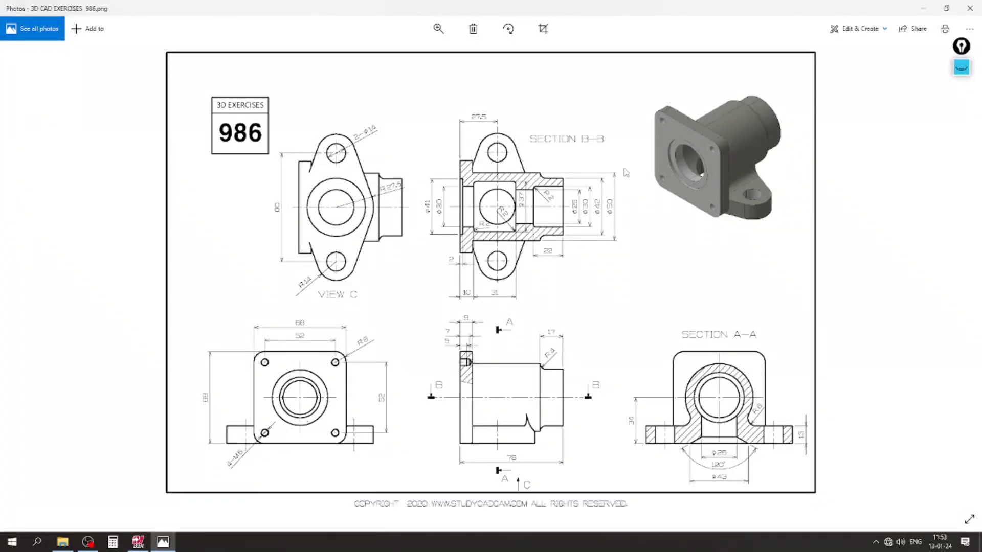
# - Orbit and zoom the 3D part in Mastercam to view it from several sides
pyautogui.click(138, 541)
pyautogui.moveTo(601, 362); pyautogui.dragTo(511, 280, button='middle')
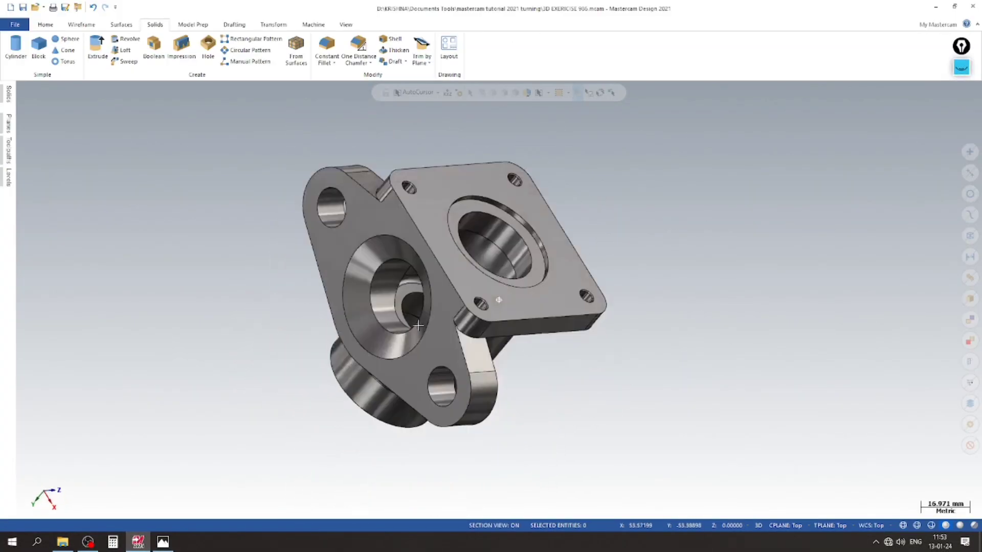
pyautogui.scroll(5, 232, 233)
pyautogui.scroll(-5, 232, 234)
pyautogui.moveTo(329, 199)
pyautogui.mouseDown(button='middle')
pyautogui.moveTo(445, 368)
pyautogui.moveTo(379, 288)
pyautogui.moveTo(276, 263)
pyautogui.moveTo(460, 307)
pyautogui.moveTo(648, 328)
pyautogui.mouseUp(button='middle')
pyautogui.scroll(5, 277, 263)
# - Set the part to the isometric view, then circle the 986 title box in pink in Photos
pyautogui.rightClick(213, 156)
pyautogui.click(266, 272)
pyautogui.click(163, 542)
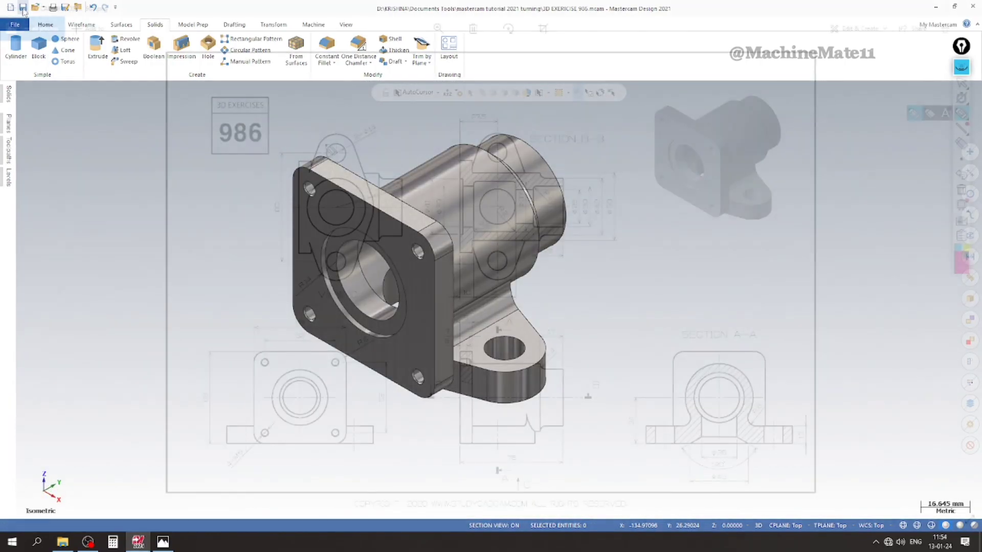
pyautogui.moveTo(178, 117)
pyautogui.mouseDown()
pyautogui.moveTo(259, 154)
pyautogui.moveTo(233, 67)
pyautogui.mouseUp()
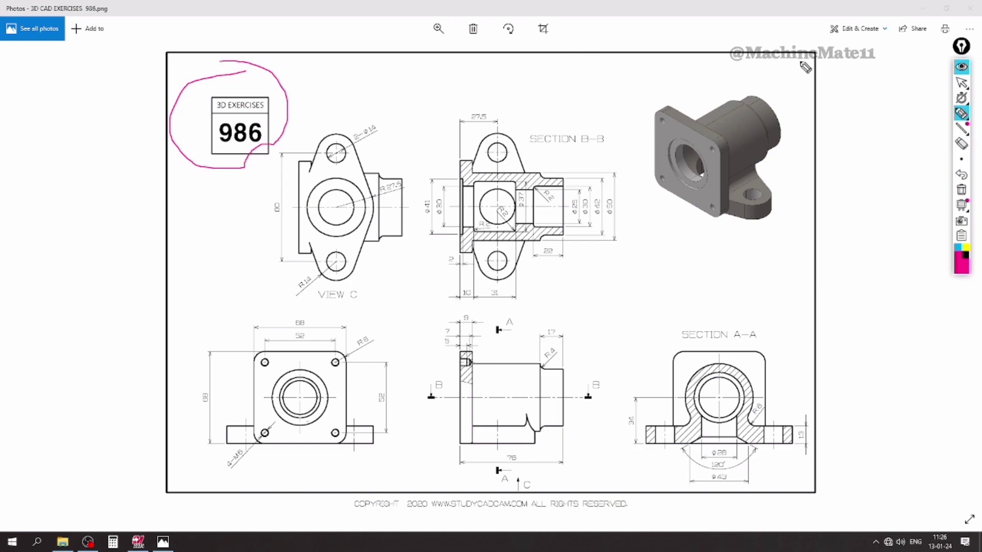
# - Circle the 3D part image and View C in pink, then erase all the ink
pyautogui.moveTo(802, 64)
pyautogui.mouseDown()
pyautogui.moveTo(645, 66)
pyautogui.moveTo(670, 233)
pyautogui.moveTo(797, 100)
pyautogui.moveTo(771, 67)
pyautogui.moveTo(798, 62)
pyautogui.mouseUp()
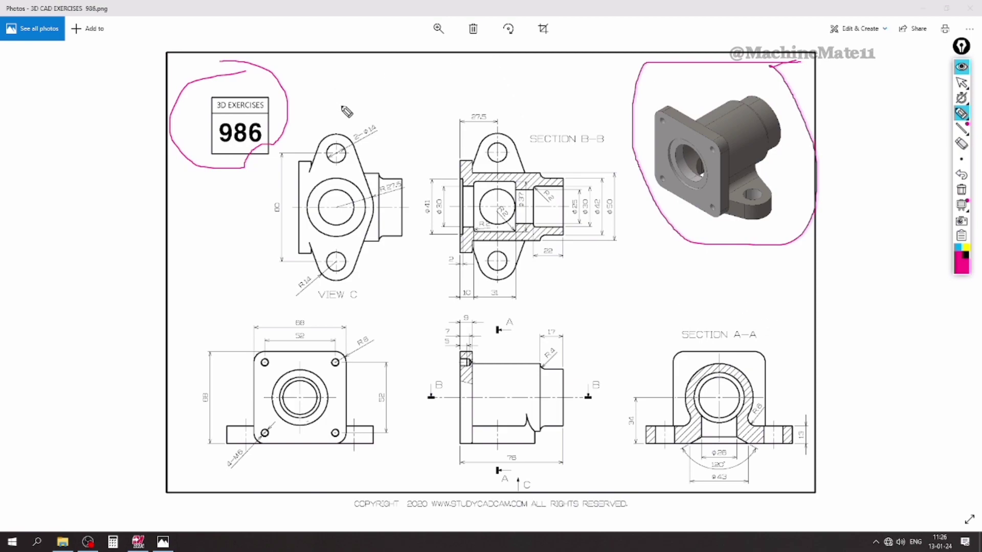
pyautogui.moveTo(341, 107)
pyautogui.mouseDown()
pyautogui.moveTo(226, 240)
pyautogui.moveTo(326, 307)
pyautogui.mouseUp()
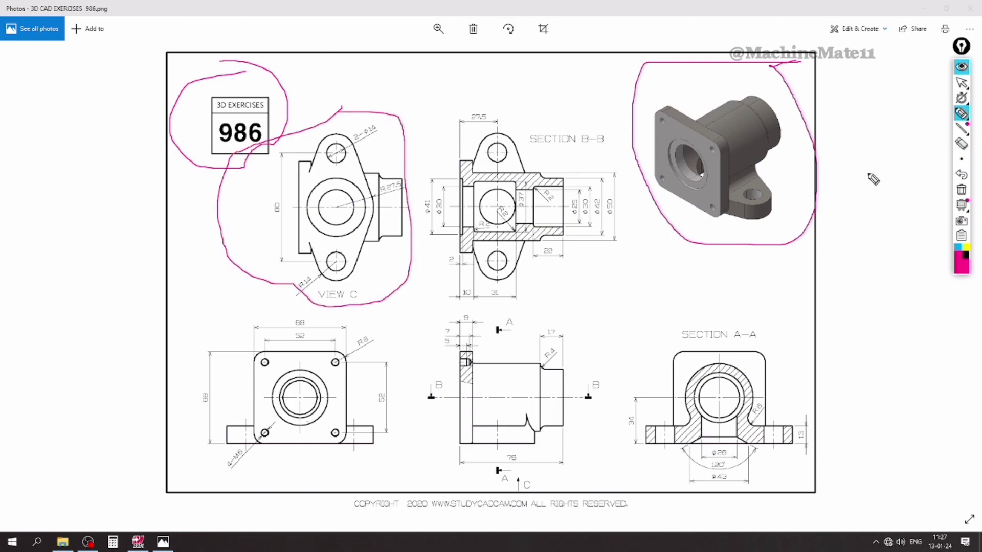
pyautogui.click(962, 191)
pyautogui.click(962, 82)
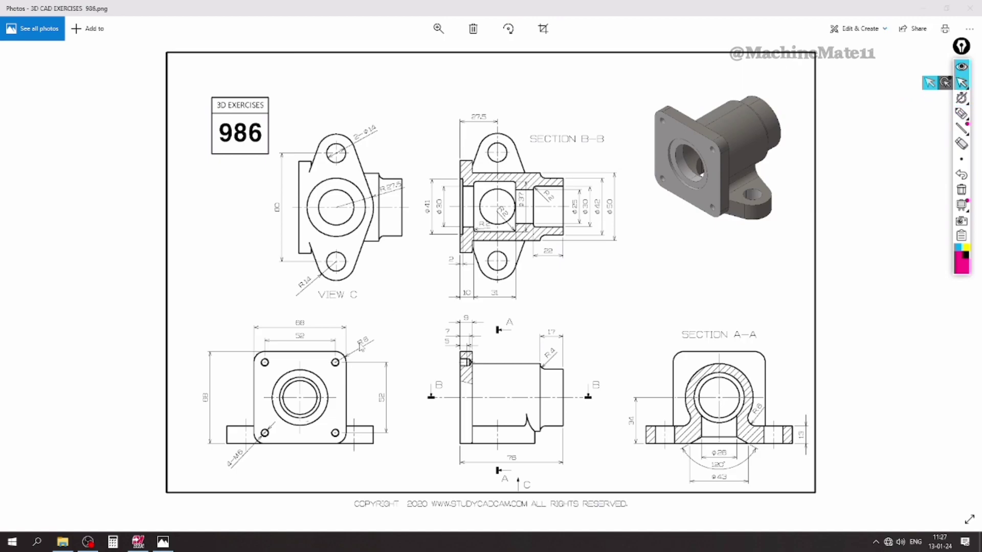
# - Zoom in and out across the drawing to inspect its views
pyautogui.scroll(1, 274, 439)
pyautogui.scroll(2, 214, 368)
pyautogui.scroll(1, 115, 263)
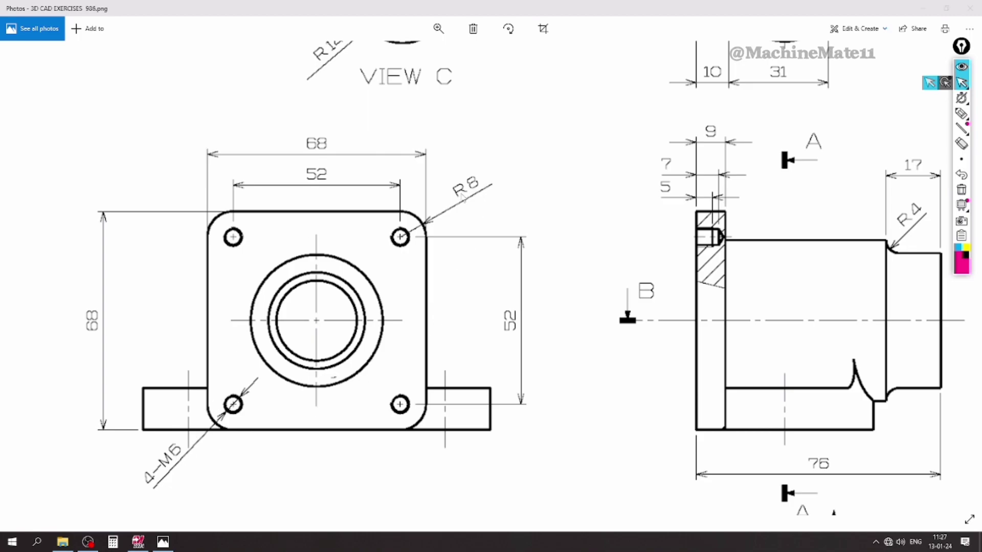
pyautogui.scroll(-2, 366, 292)
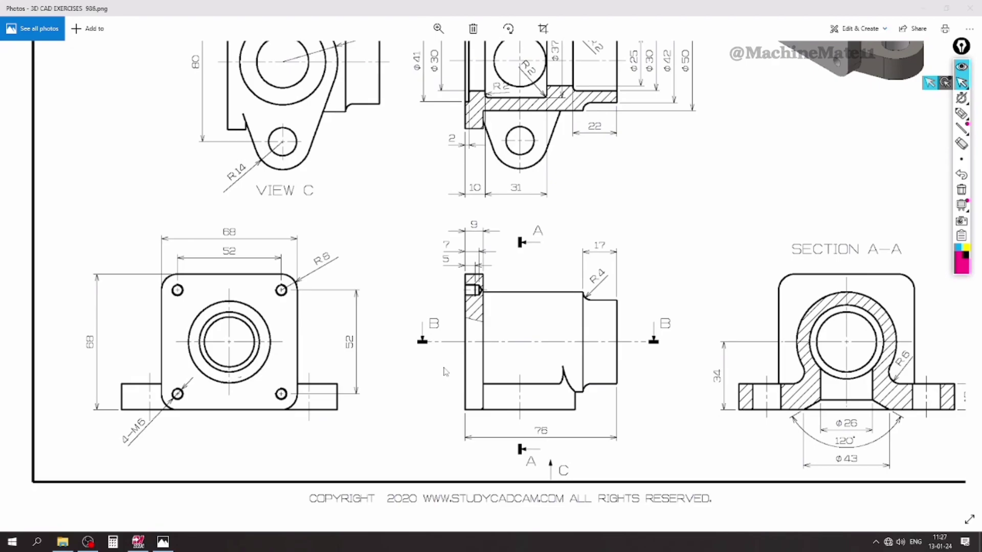
pyautogui.scroll(1, 461, 342)
pyautogui.scroll(1, 473, 259)
pyautogui.scroll(1, 460, 255)
pyautogui.scroll(1, 447, 252)
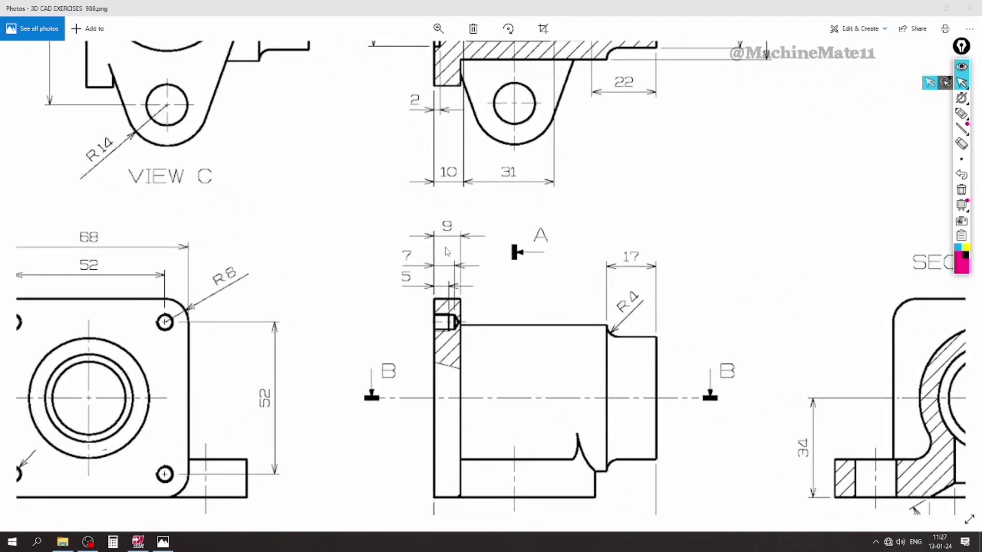
pyautogui.scroll(-1, 447, 252)
pyautogui.scroll(1, 439, 349)
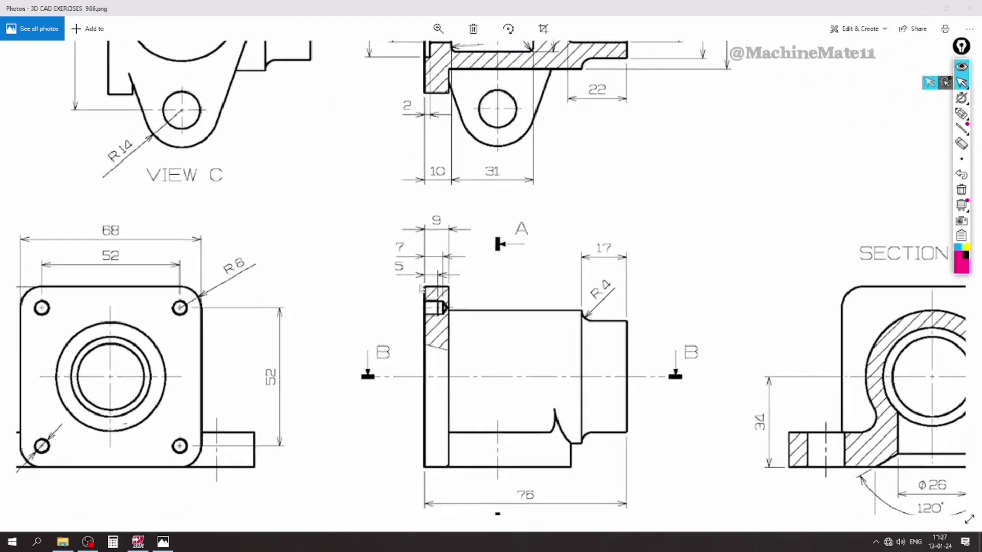
pyautogui.scroll(1, 435, 327)
pyautogui.scroll(1, 433, 307)
pyautogui.scroll(1, 429, 287)
pyautogui.scroll(-1, 430, 307)
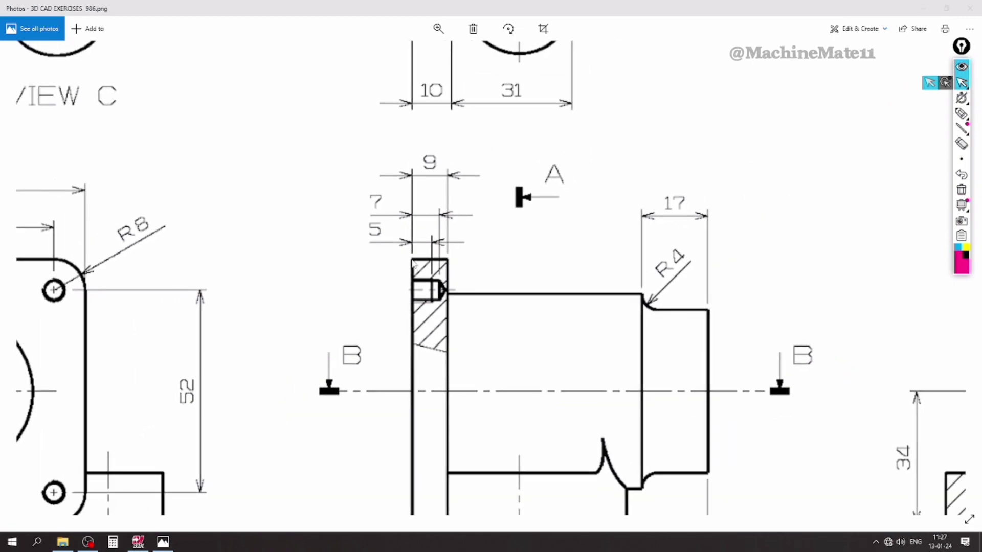
pyautogui.scroll(-1, 430, 347)
pyautogui.scroll(-1, 430, 340)
pyautogui.scroll(-1, 445, 335)
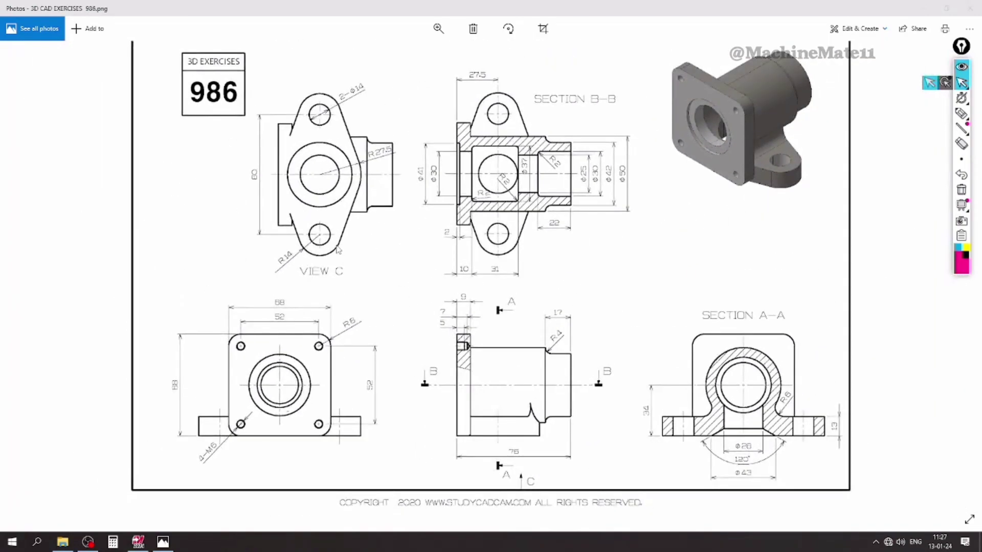
pyautogui.scroll(1, 604, 460)
pyautogui.scroll(1, 558, 458)
pyautogui.scroll(1, 534, 455)
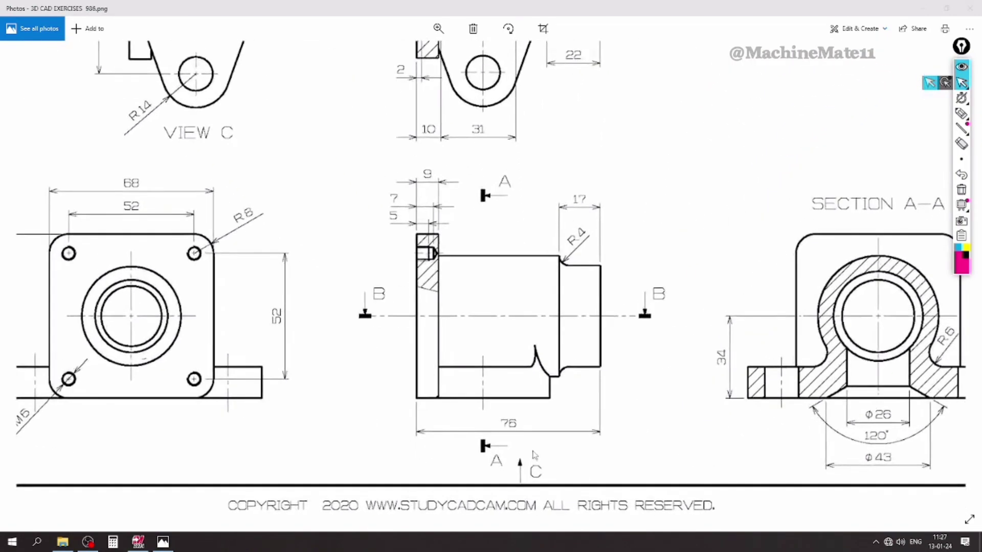
pyautogui.scroll(-1, 231, 323)
pyautogui.scroll(-1, 393, 366)
pyautogui.scroll(1, 890, 442)
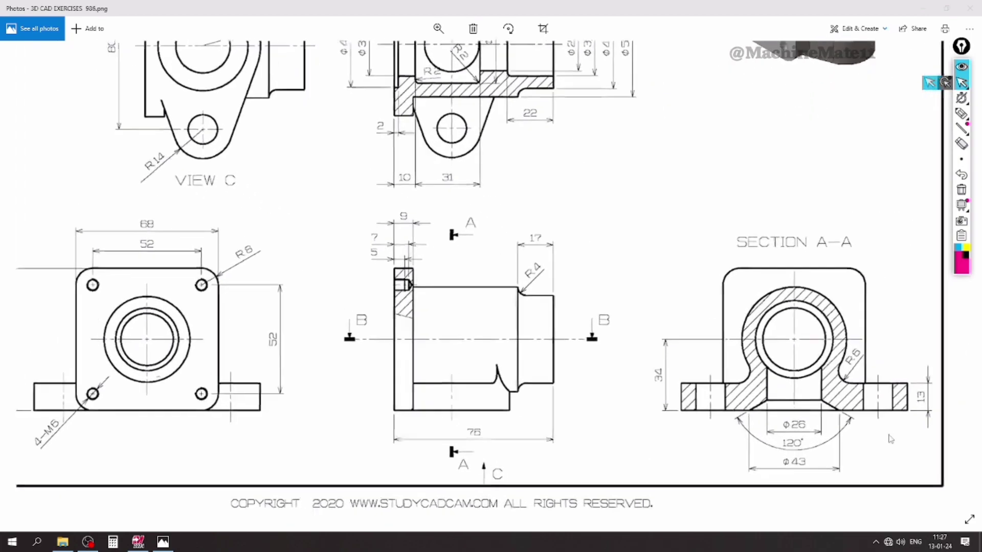
pyautogui.scroll(1, 905, 434)
pyautogui.scroll(1, 905, 434)
pyautogui.scroll(1, 903, 432)
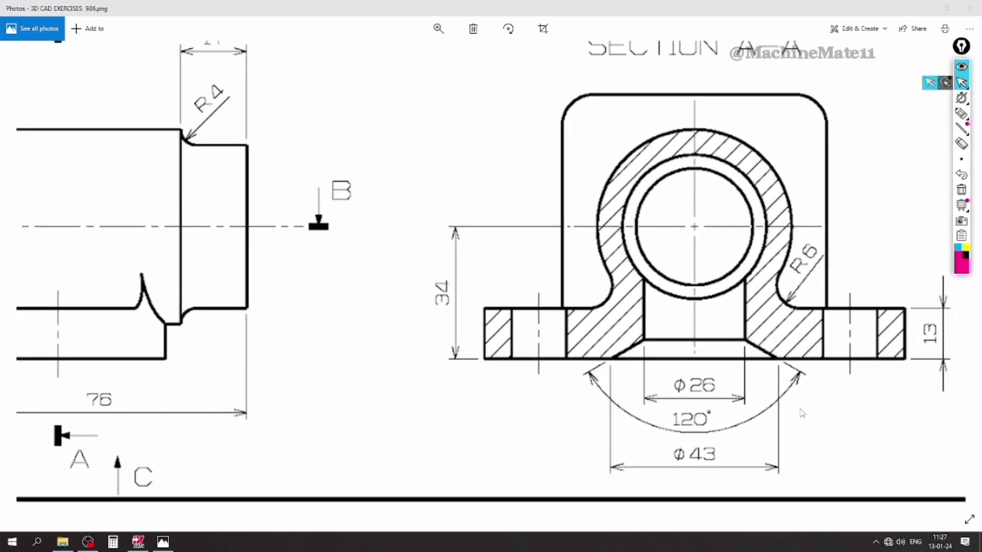
pyautogui.click(961, 113)
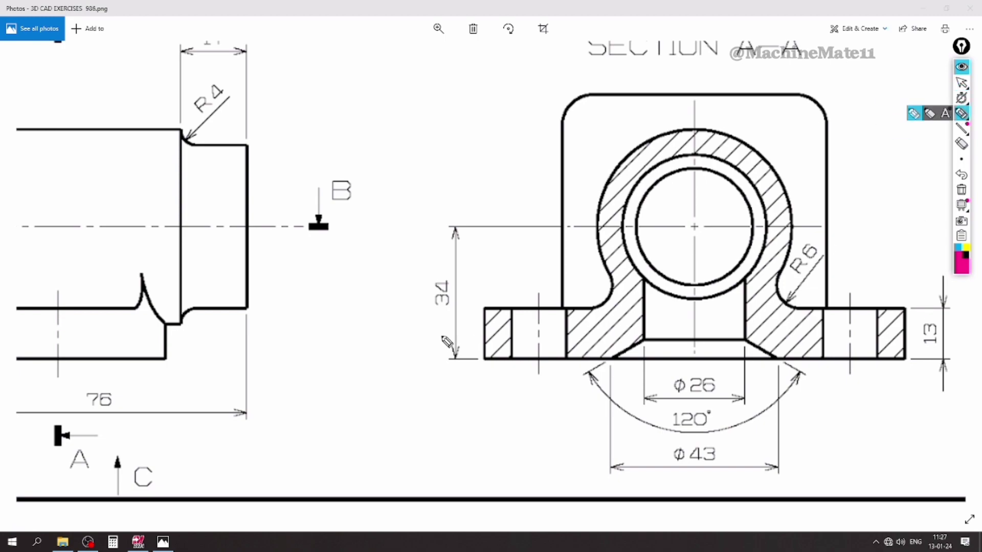
pyautogui.moveTo(427, 259); pyautogui.dragTo(426, 273)
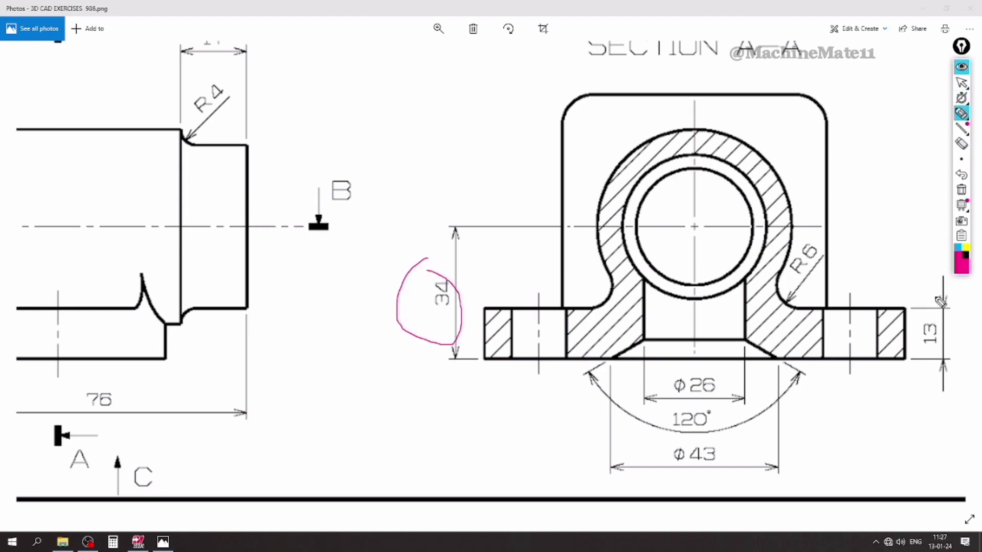
pyautogui.moveTo(940, 301)
pyautogui.mouseDown()
pyautogui.moveTo(951, 409)
pyautogui.moveTo(938, 301)
pyautogui.mouseUp()
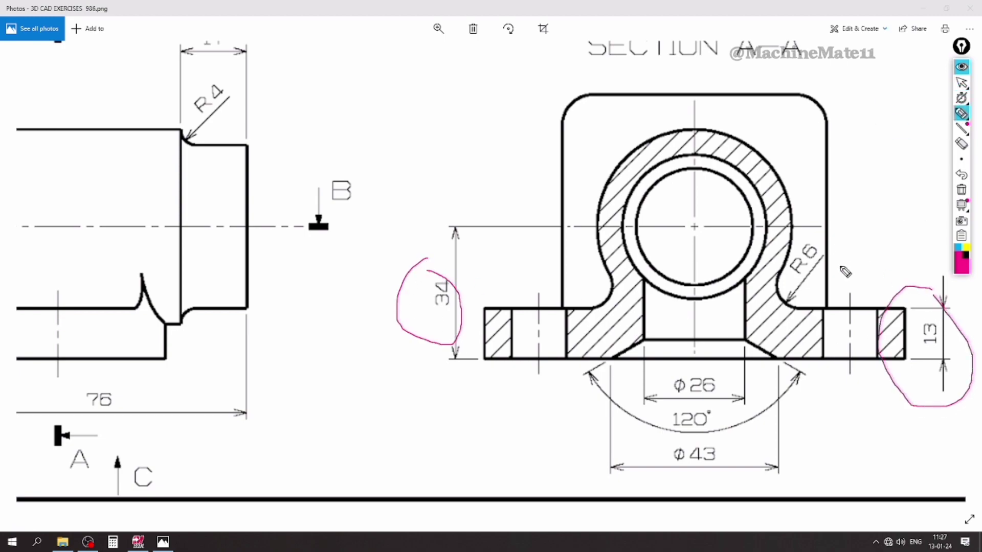
pyautogui.moveTo(822, 249); pyautogui.dragTo(868, 231)
pyautogui.moveTo(694, 352)
pyautogui.mouseDown()
pyautogui.moveTo(710, 417)
pyautogui.moveTo(713, 352)
pyautogui.mouseUp()
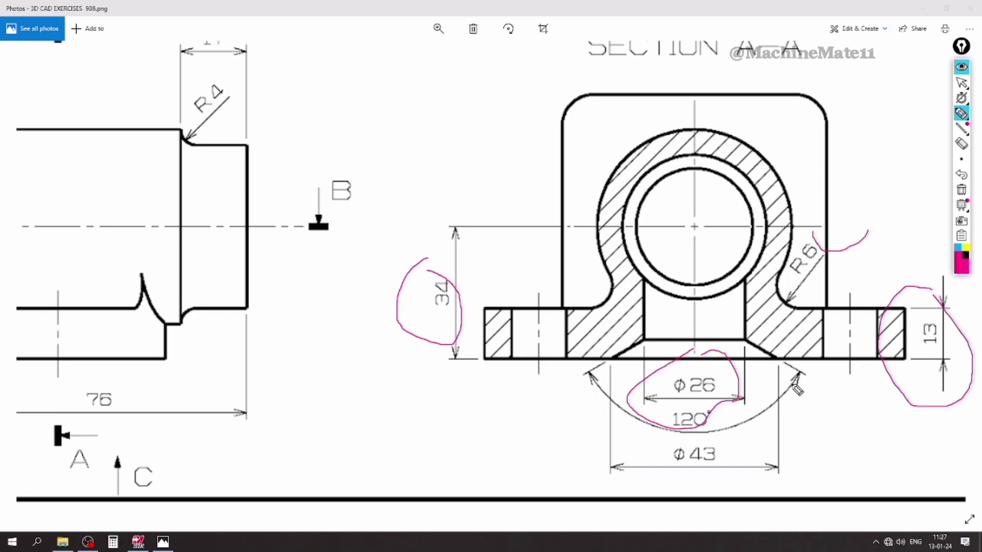
pyautogui.moveTo(794, 388); pyautogui.dragTo(811, 408)
pyautogui.moveTo(737, 455); pyautogui.dragTo(825, 428)
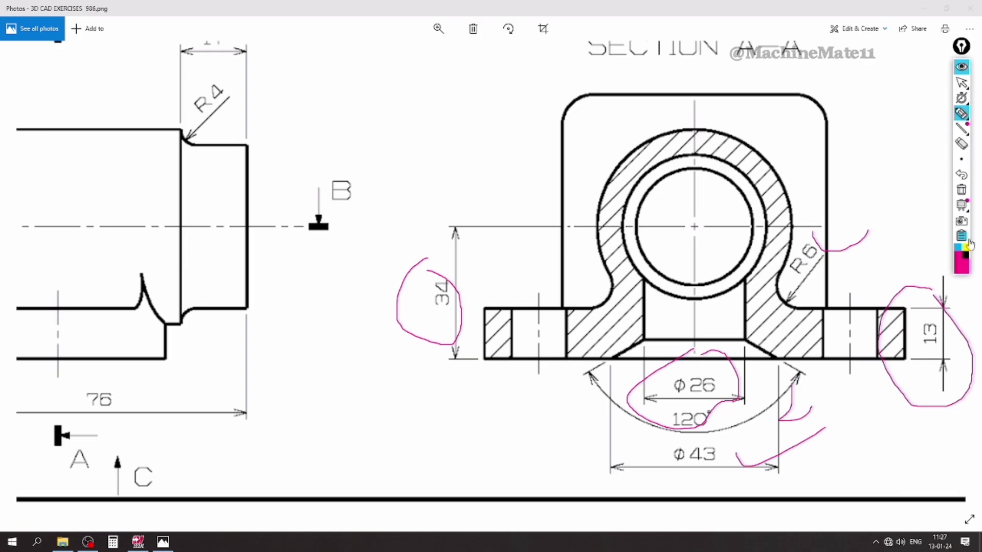
pyautogui.click(961, 190)
pyautogui.click(962, 83)
pyautogui.scroll(-2, 489, 285)
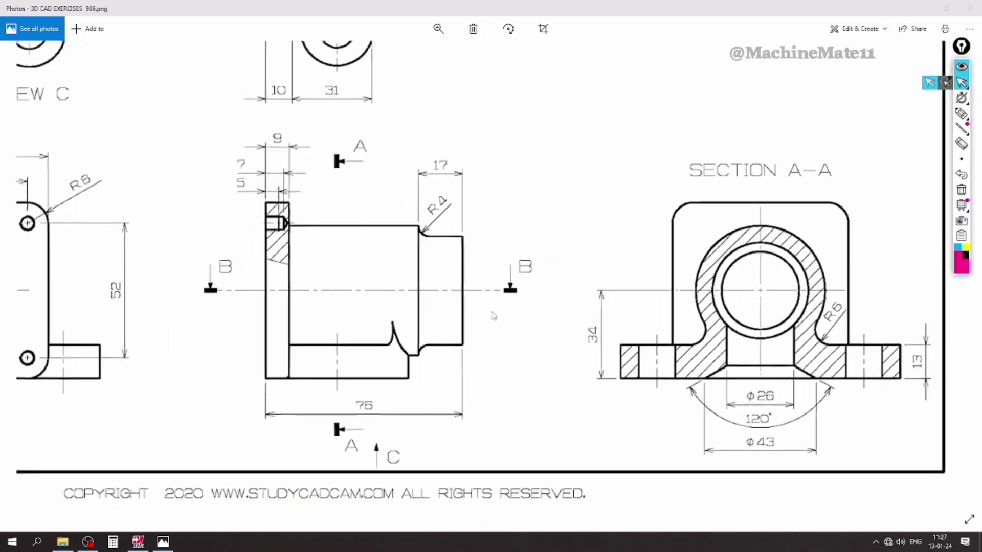
pyautogui.scroll(-2, 494, 307)
pyautogui.scroll(-2, 499, 337)
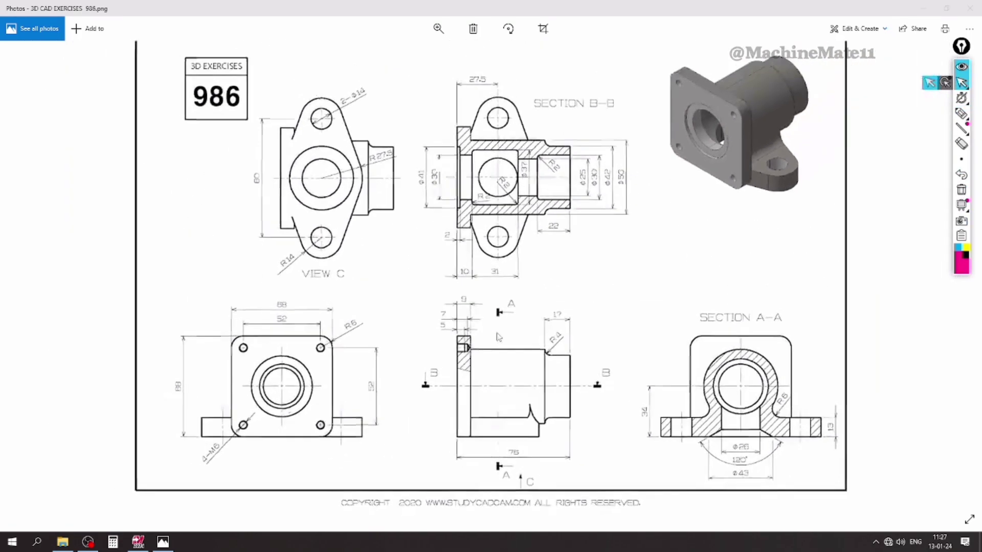
pyautogui.scroll(1, 498, 335)
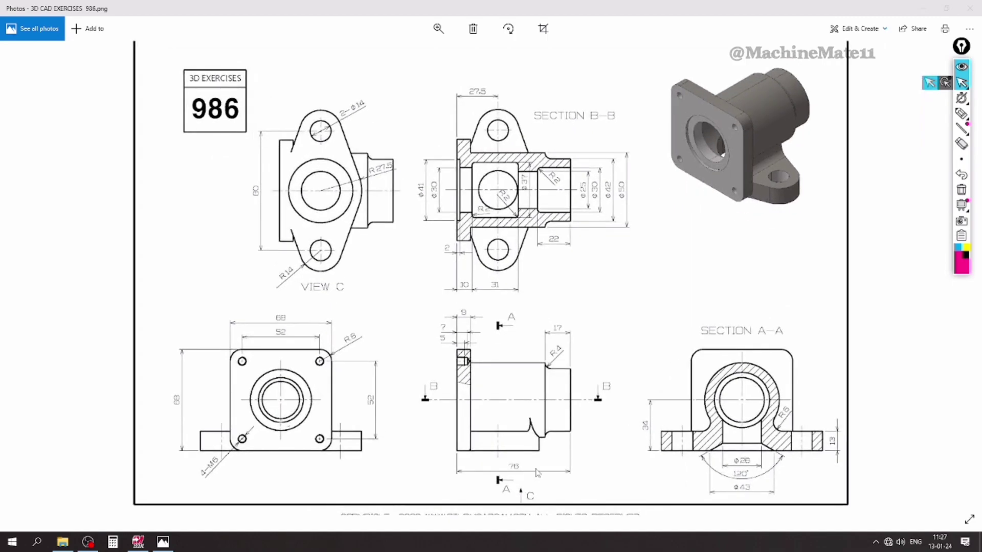
pyautogui.scroll(2, 360, 117)
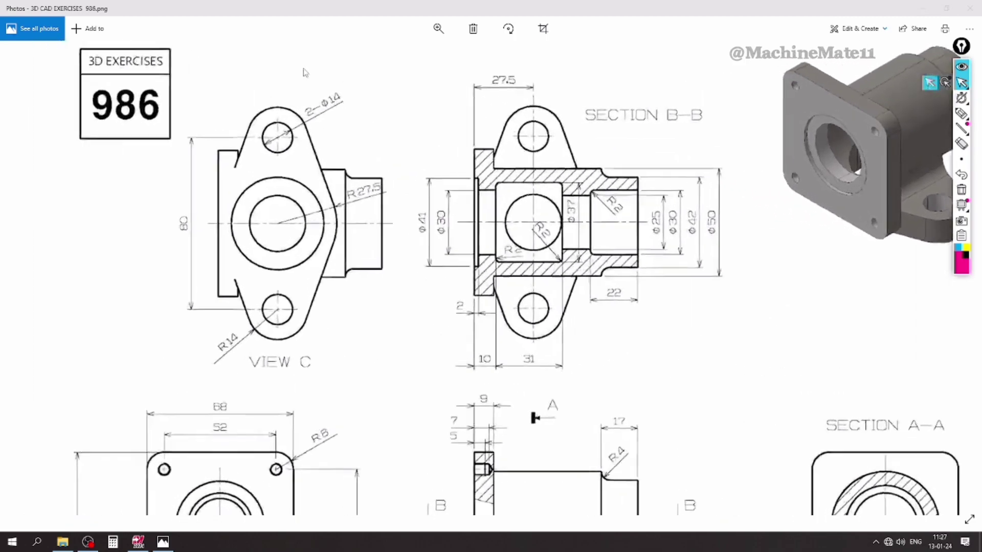
pyautogui.scroll(1, 360, 117)
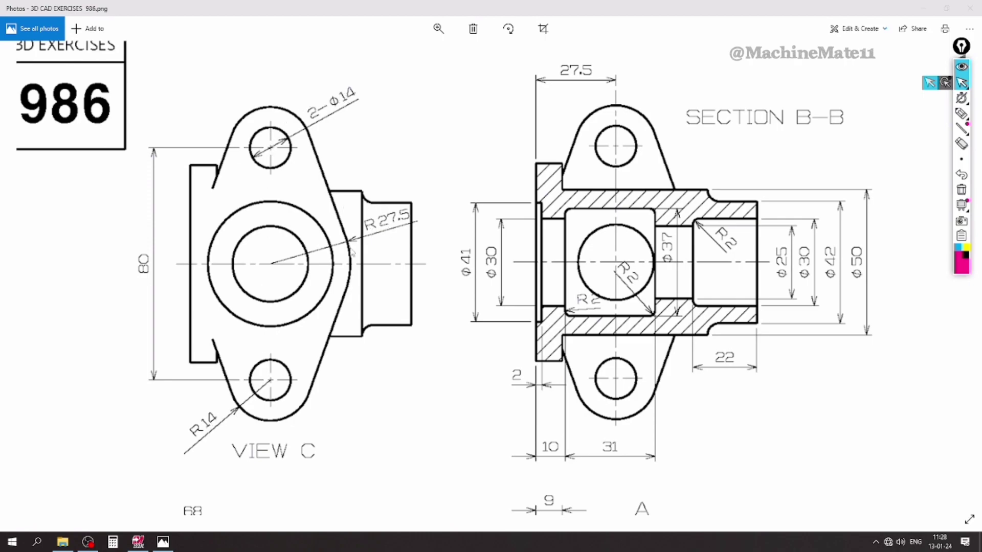
pyautogui.scroll(-2, 245, 307)
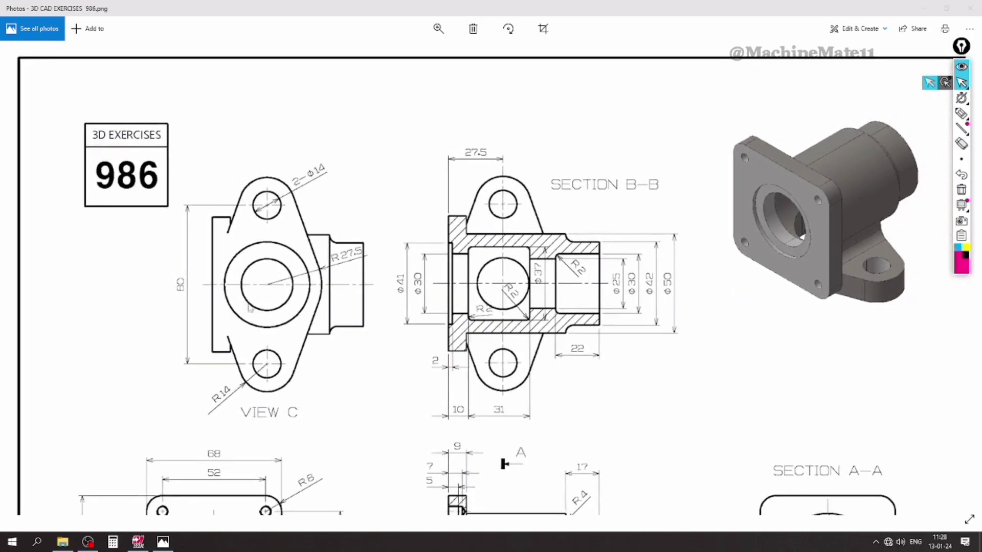
pyautogui.scroll(1, 608, 298)
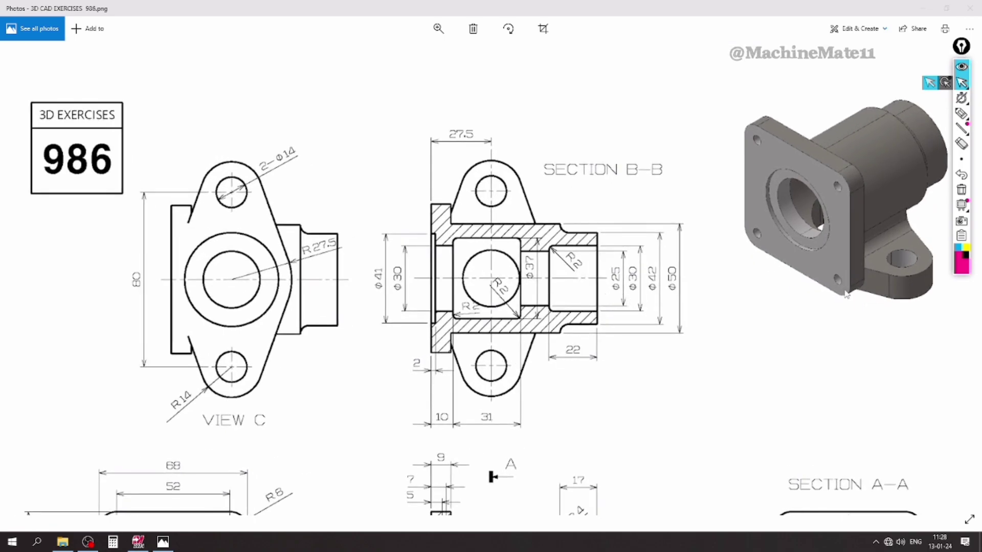
pyautogui.scroll(1, 549, 272)
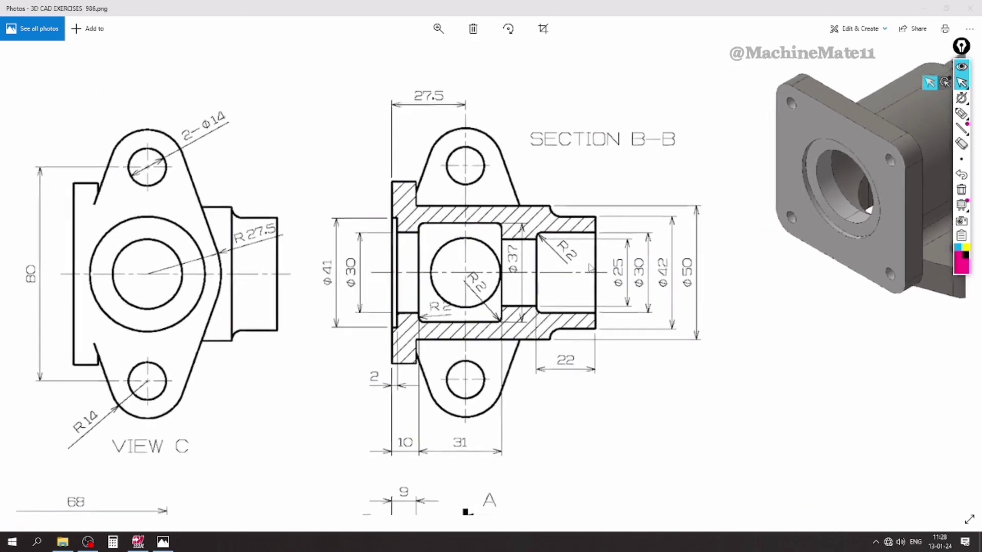
pyautogui.scroll(1, 553, 231)
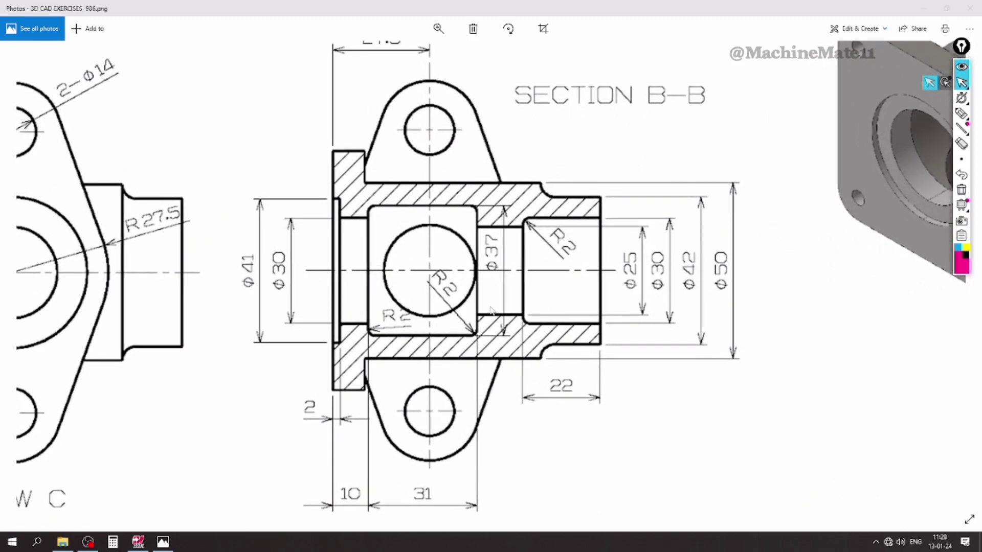
pyautogui.scroll(-1, 490, 310)
pyautogui.scroll(1, 461, 384)
pyautogui.scroll(-1, 434, 445)
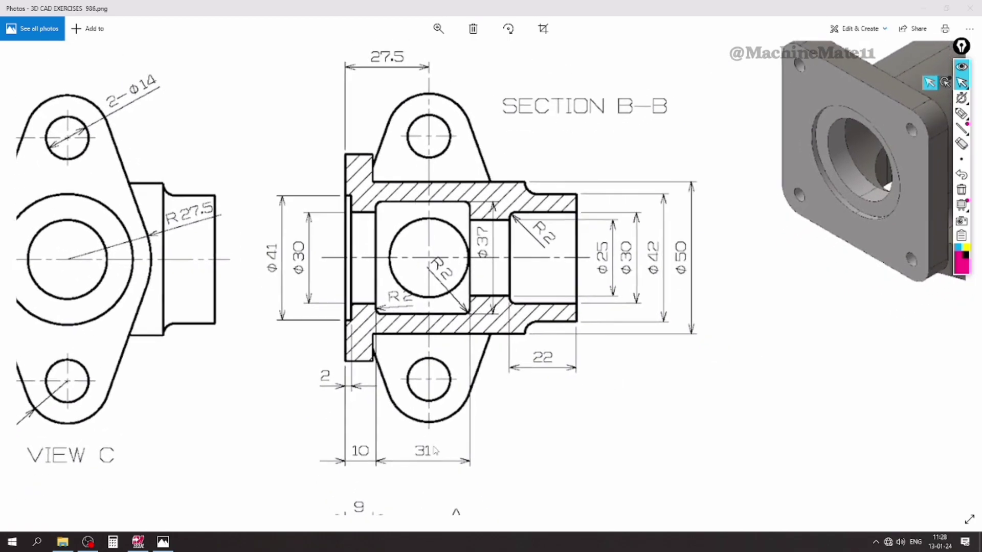
pyautogui.scroll(1, 434, 450)
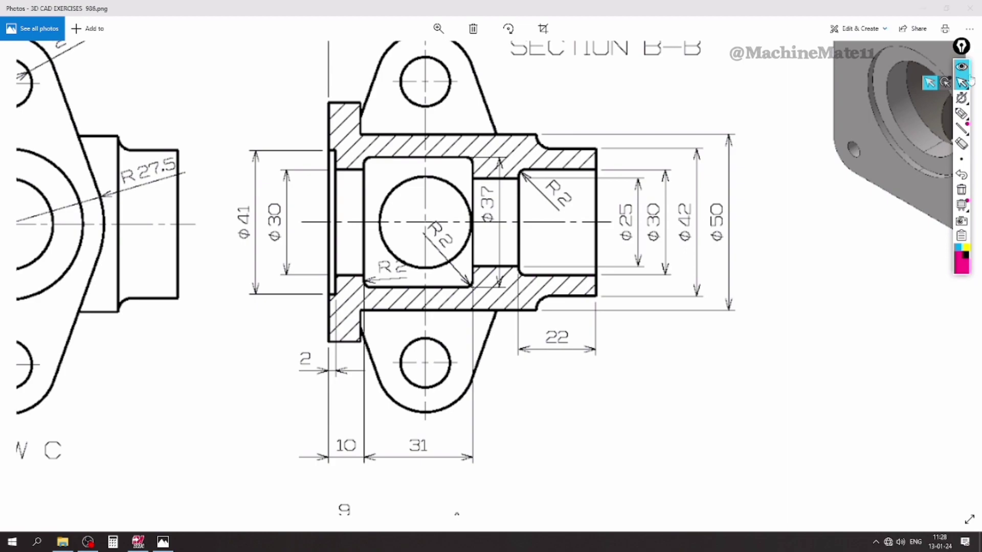
# - Tick off the Ø50, Ø42, Ø30 and Ø25 diameters and circle Ø37 in Section B-B
pyautogui.click(962, 113)
pyautogui.moveTo(726, 199); pyautogui.dragTo(813, 192)
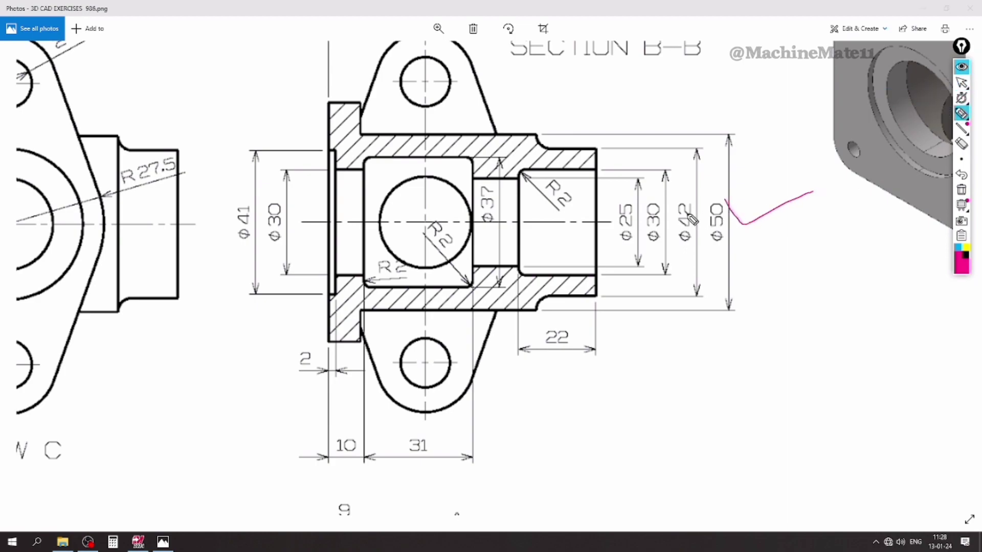
pyautogui.moveTo(683, 204); pyautogui.dragTo(726, 182)
pyautogui.moveTo(671, 213); pyautogui.dragTo(688, 185)
pyautogui.moveTo(618, 204); pyautogui.dragTo(675, 204)
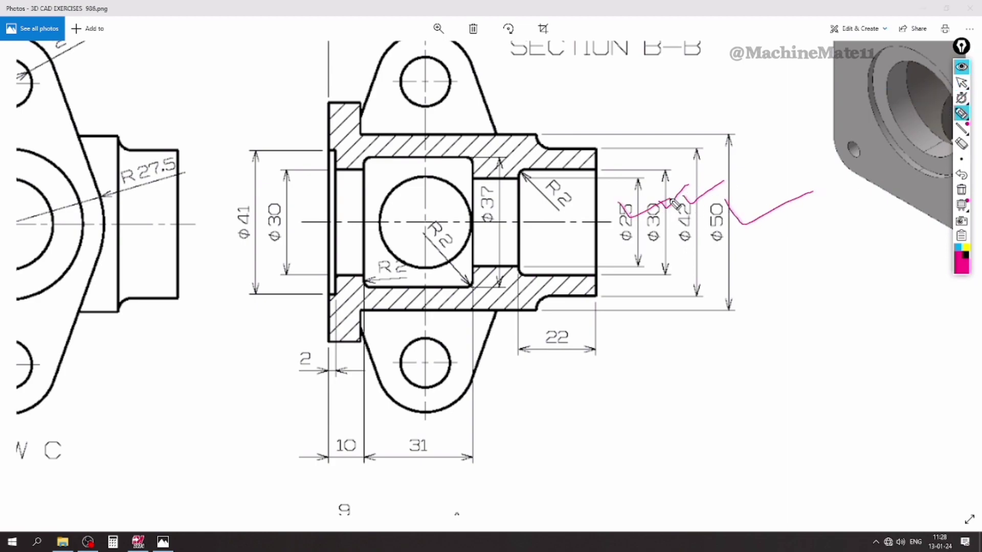
pyautogui.moveTo(483, 183); pyautogui.dragTo(497, 177)
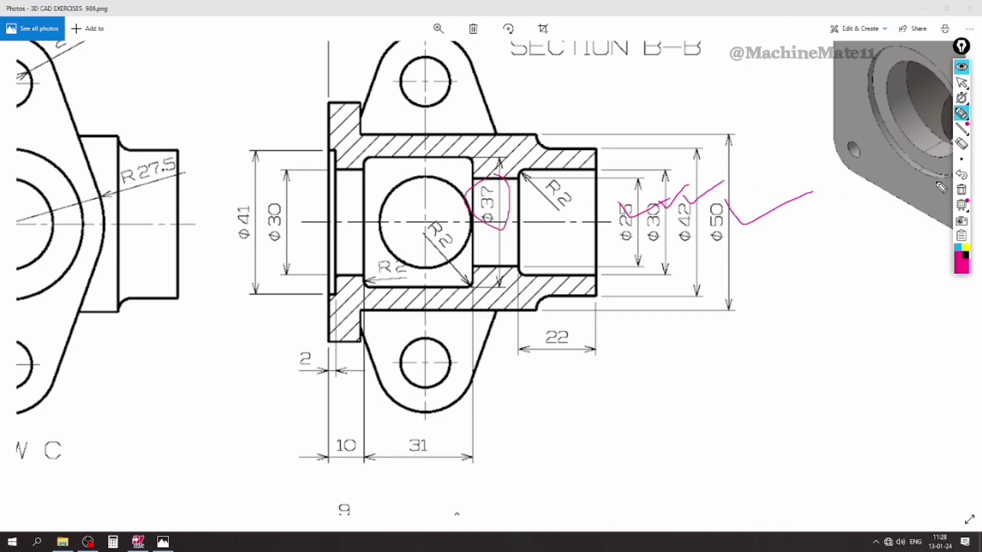
# - Clear all pen marks and zoom out to show the whole 986 sheet
pyautogui.click(962, 192)
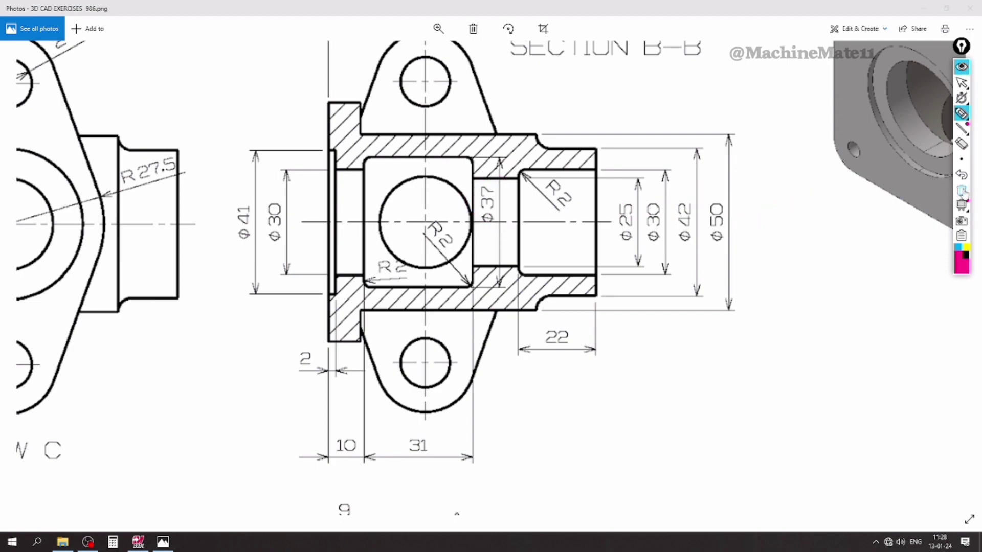
pyautogui.click(962, 82)
pyautogui.scroll(-5, 799, 112)
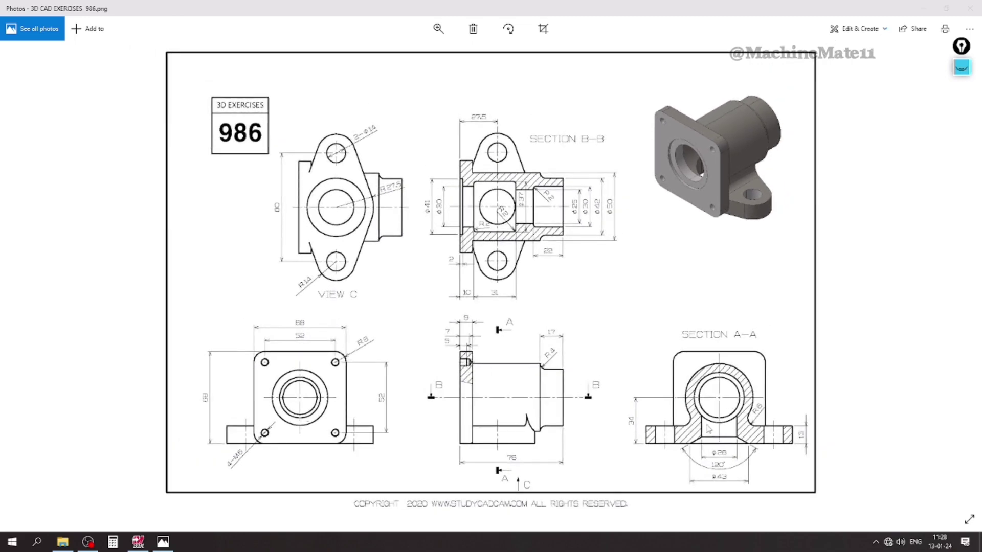
pyautogui.scroll(1, 708, 429)
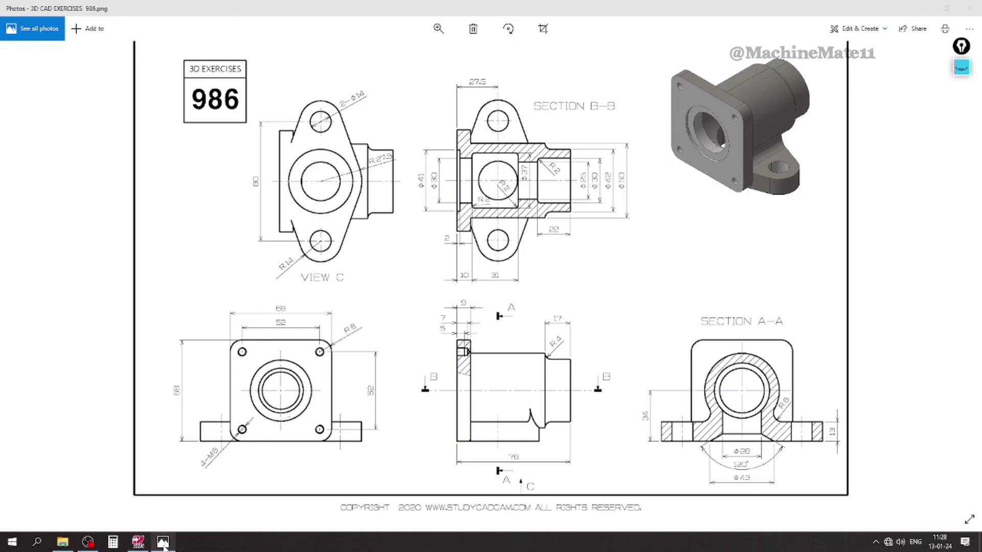
# - Set the graphics view and construction plane to Front, with the Wireframe rectangle options ready
pyautogui.click(147, 535)
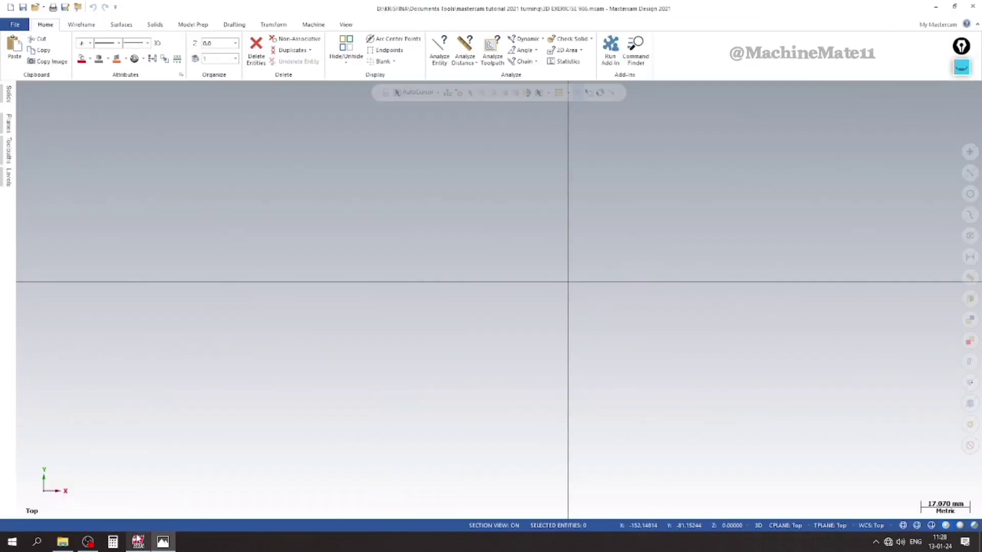
pyautogui.rightClick(269, 210)
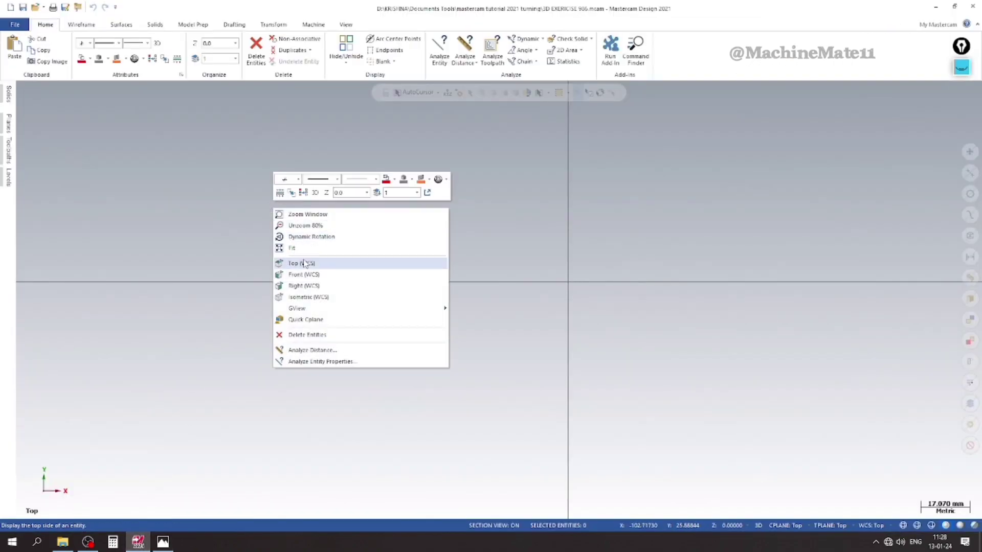
pyautogui.click(307, 274)
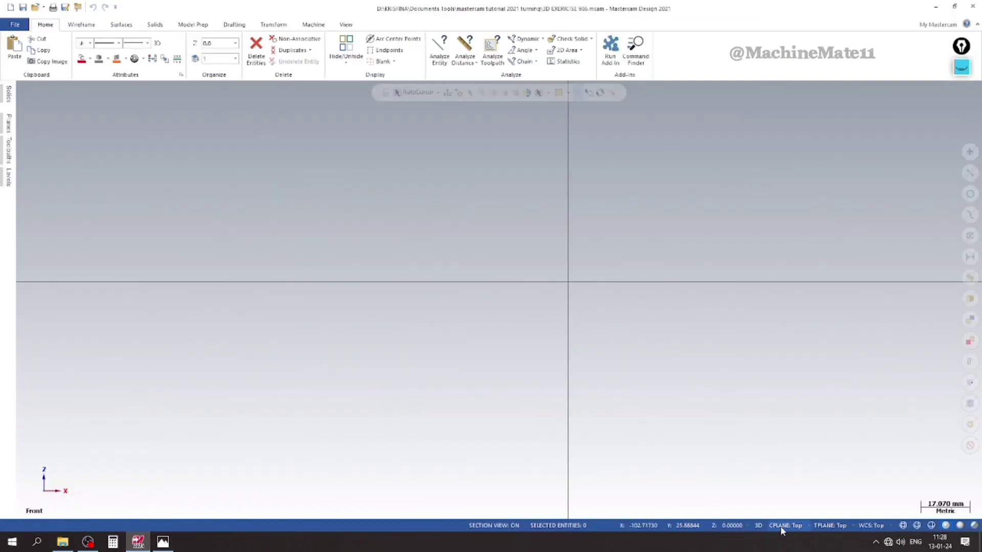
pyautogui.click(781, 526)
pyautogui.click(798, 433)
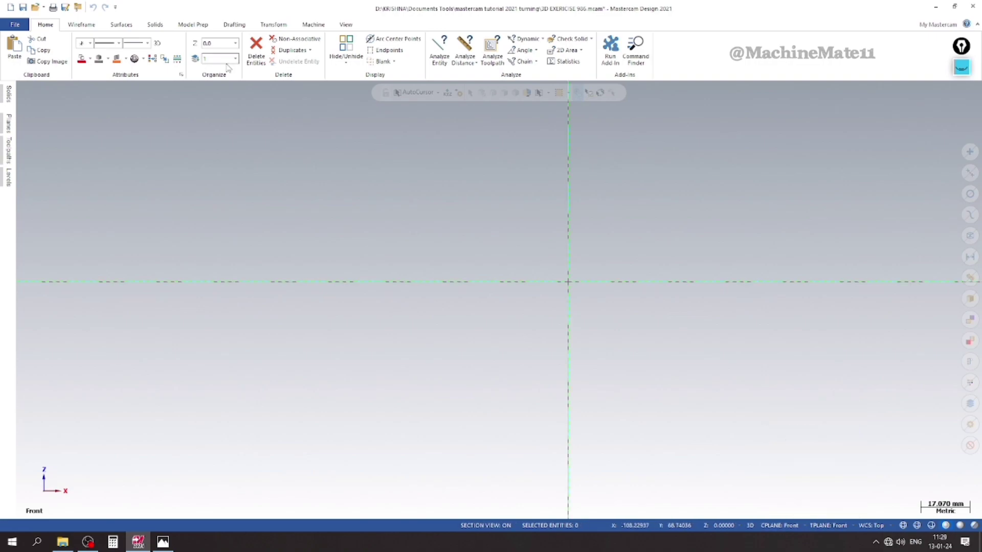
pyautogui.click(81, 24)
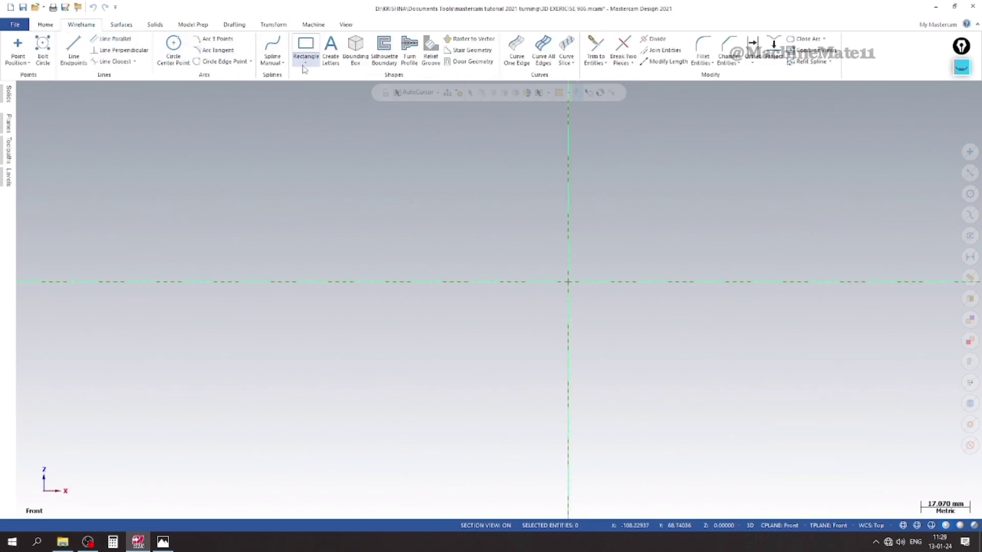
pyautogui.click(305, 62)
# - Draw a 68 × 68 rectangle centred on the origin with 8 mm fillet corners
pyautogui.click(316, 86)
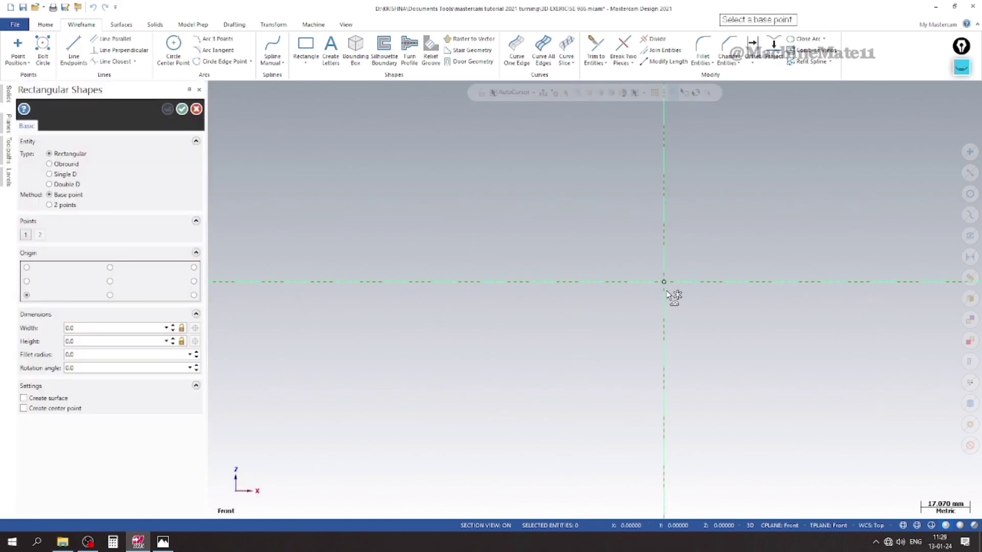
pyautogui.click(664, 282)
pyautogui.click(110, 282)
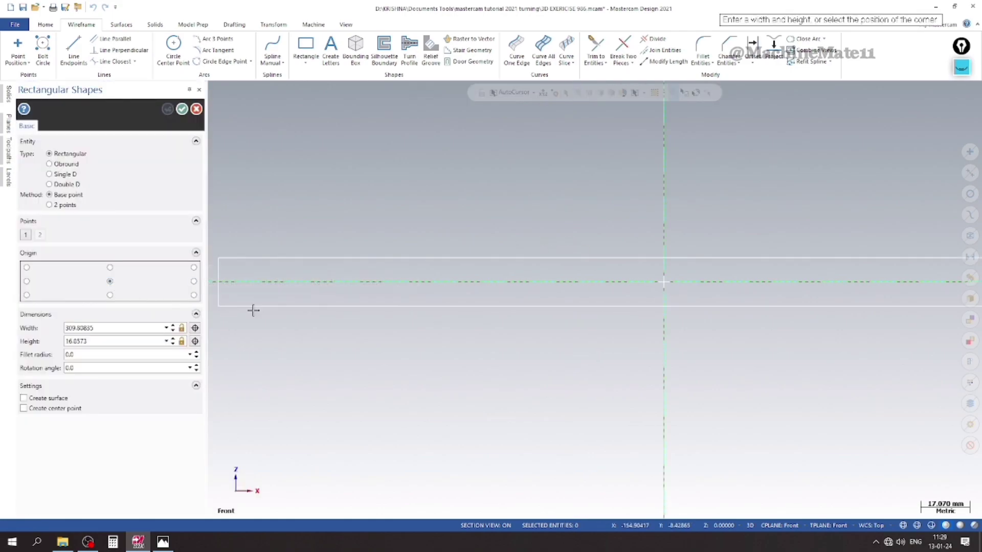
pyautogui.click(548, 213)
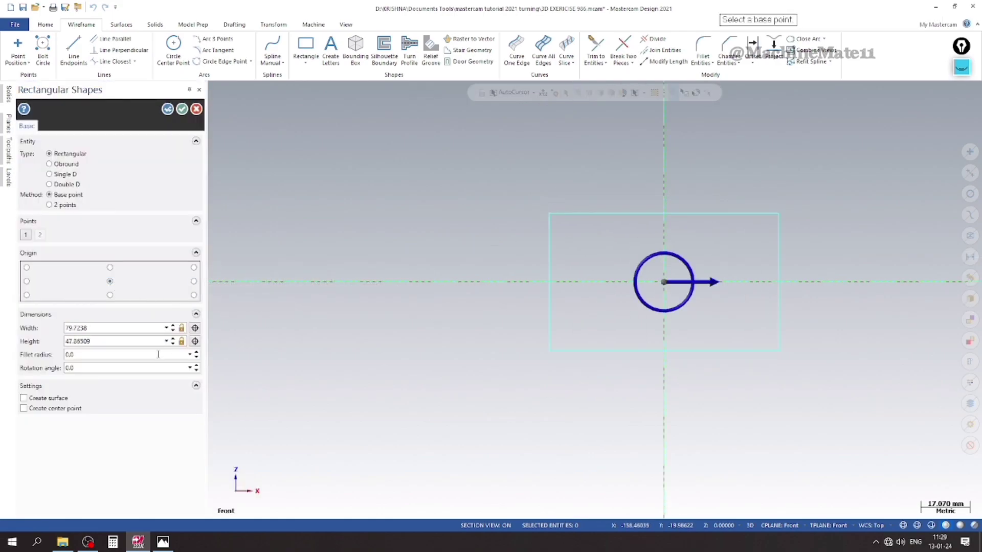
pyautogui.doubleClick(117, 331)
pyautogui.write('68')
pyautogui.press('Tab')
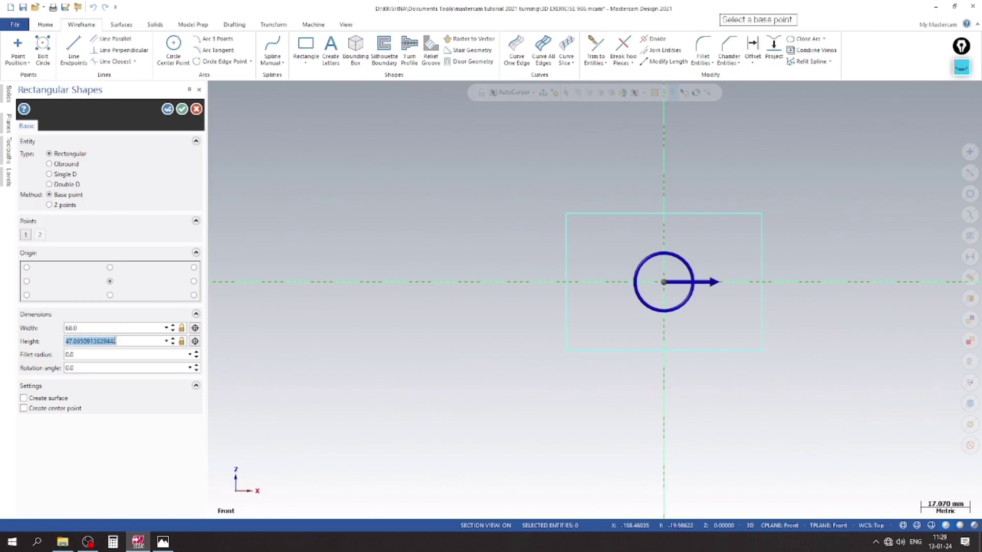
pyautogui.write('68')
pyautogui.press('Return')
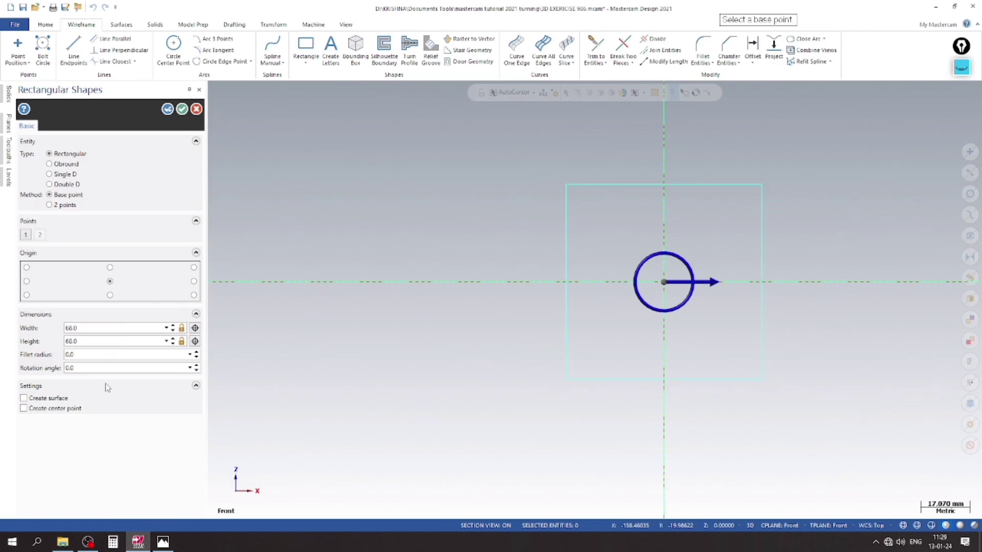
pyautogui.click(162, 542)
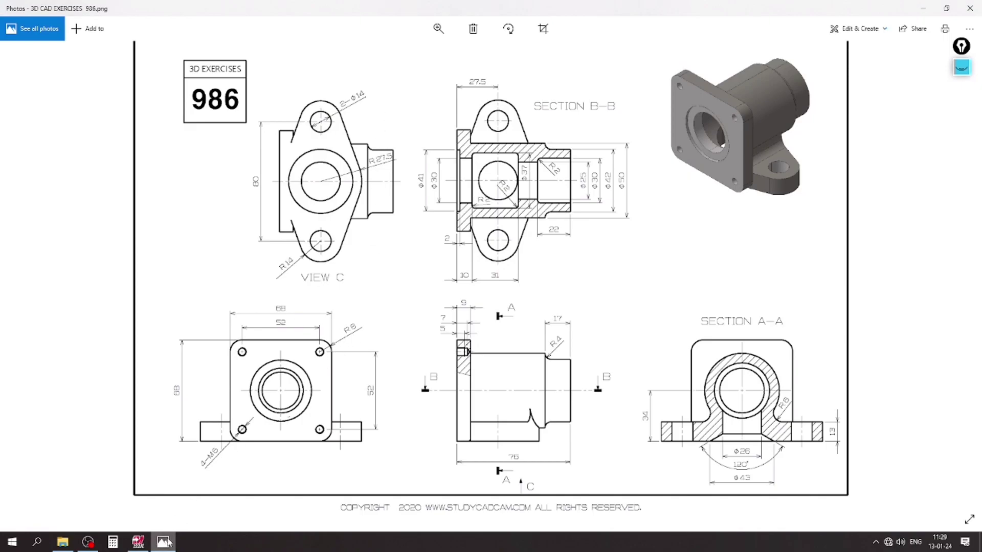
pyautogui.click(138, 542)
pyautogui.click(89, 355)
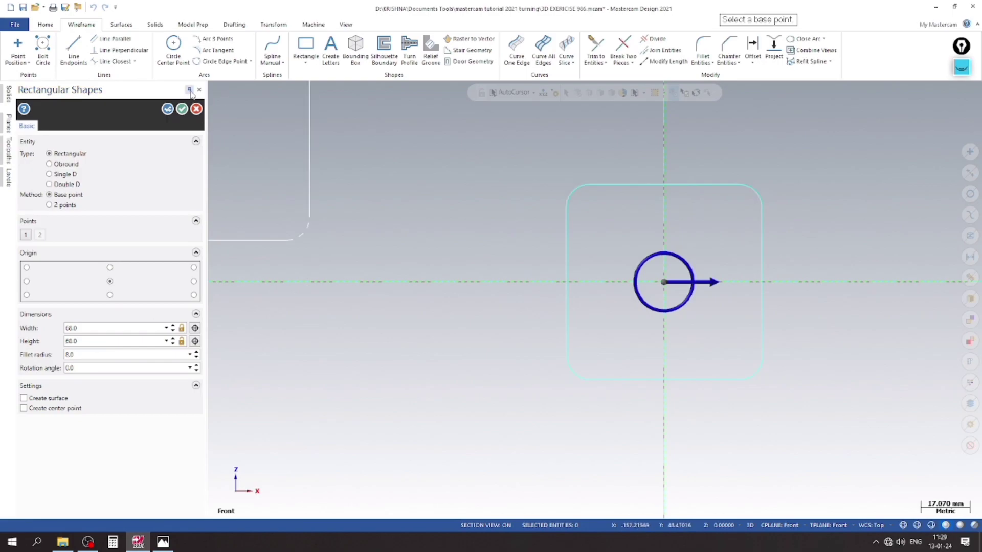
pyautogui.click(182, 109)
# - Recheck the reference drawing, then accept the AutoSave and overwrite the saved file
pyautogui.scroll(2, 415, 248)
pyautogui.scroll(-2, 358, 256)
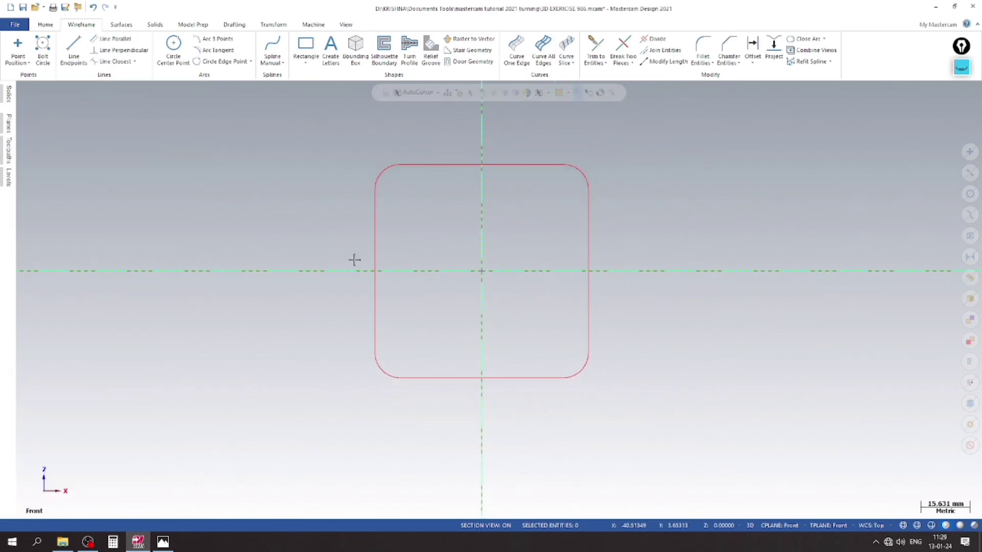
pyautogui.click(162, 542)
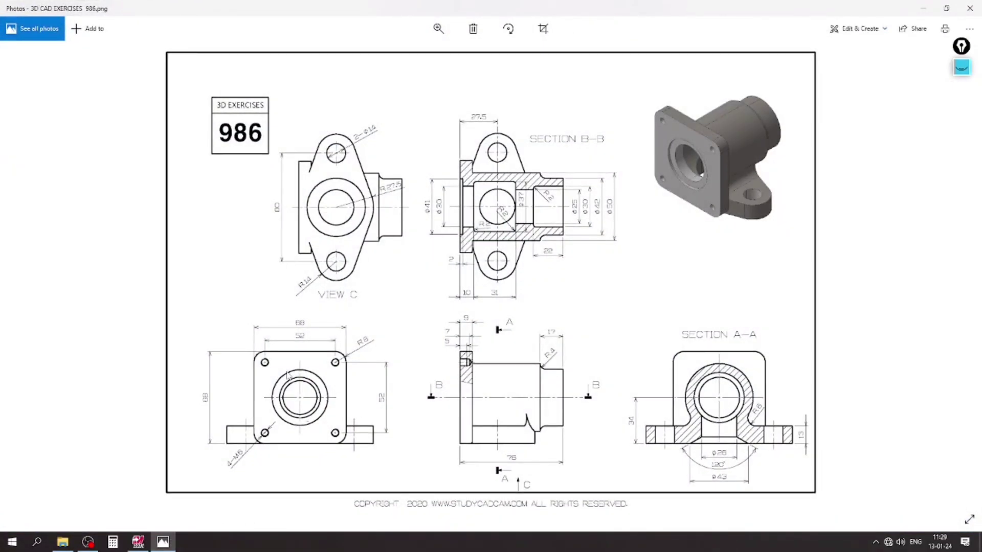
pyautogui.scroll(2, 289, 376)
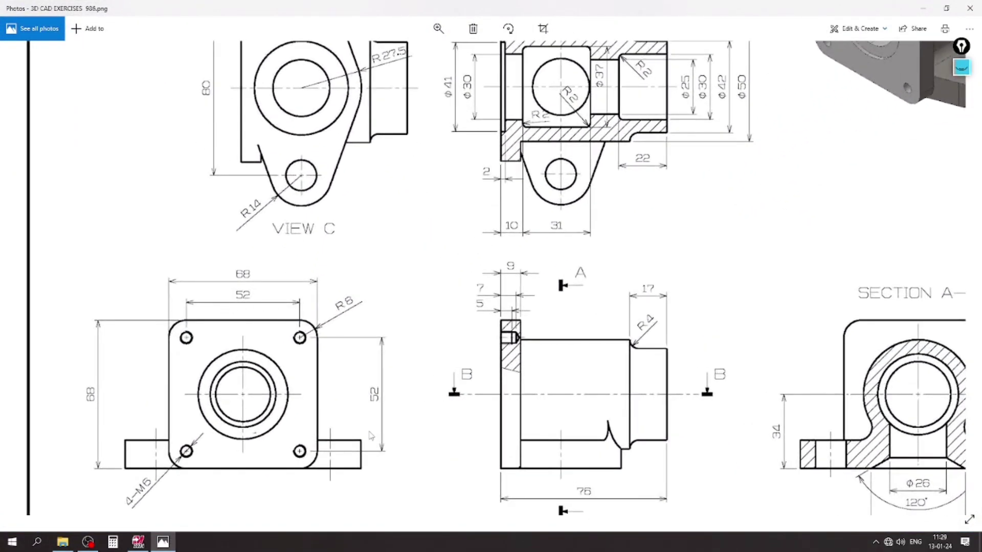
pyautogui.click(138, 541)
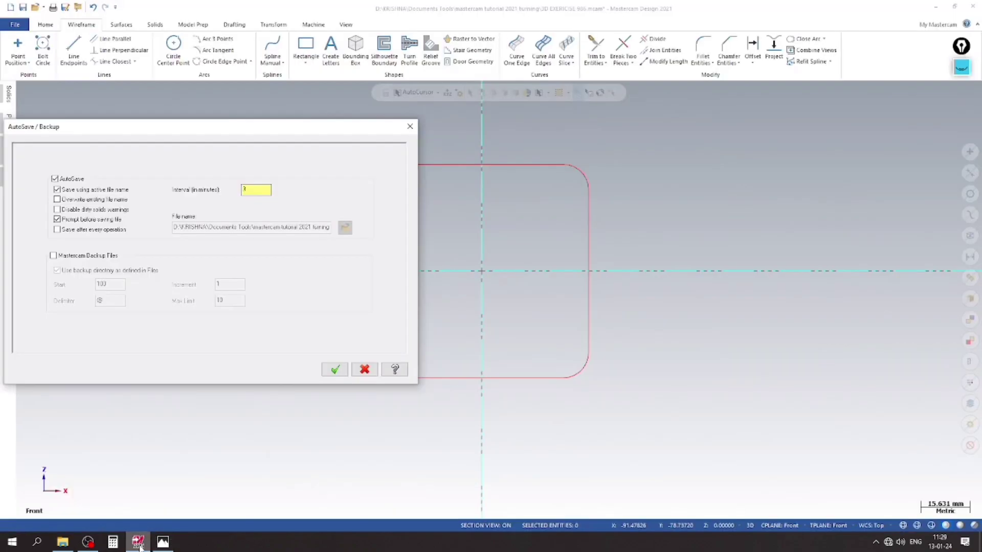
pyautogui.click(335, 371)
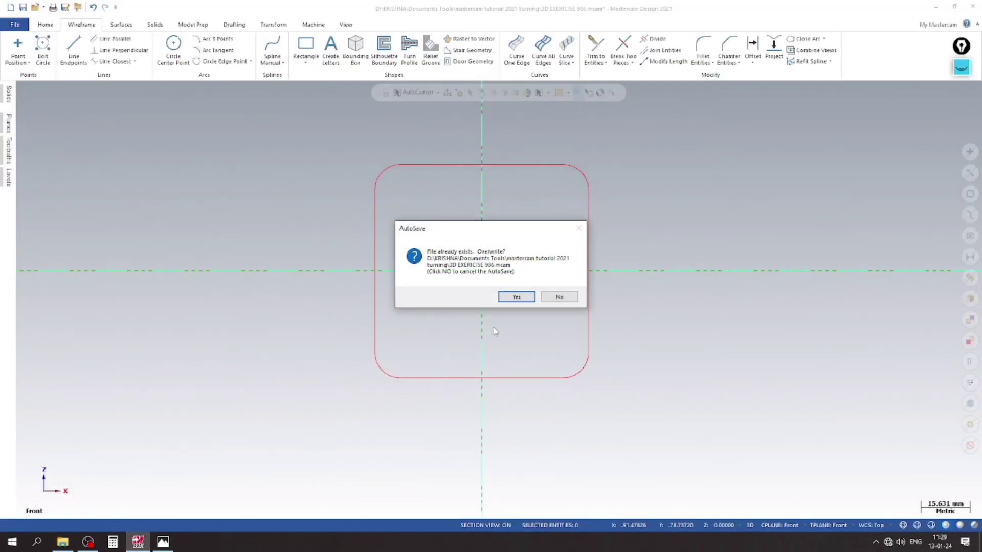
pyautogui.press('Return')
# - Draw a 52 × 52 rectangle centred on the origin with fillet radius 0
pyautogui.click(312, 65)
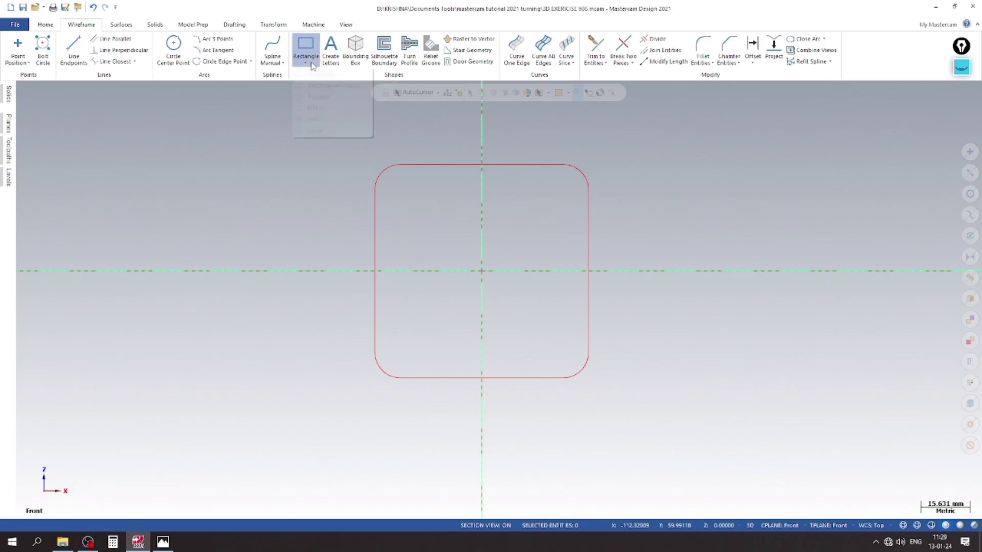
pyautogui.click(328, 85)
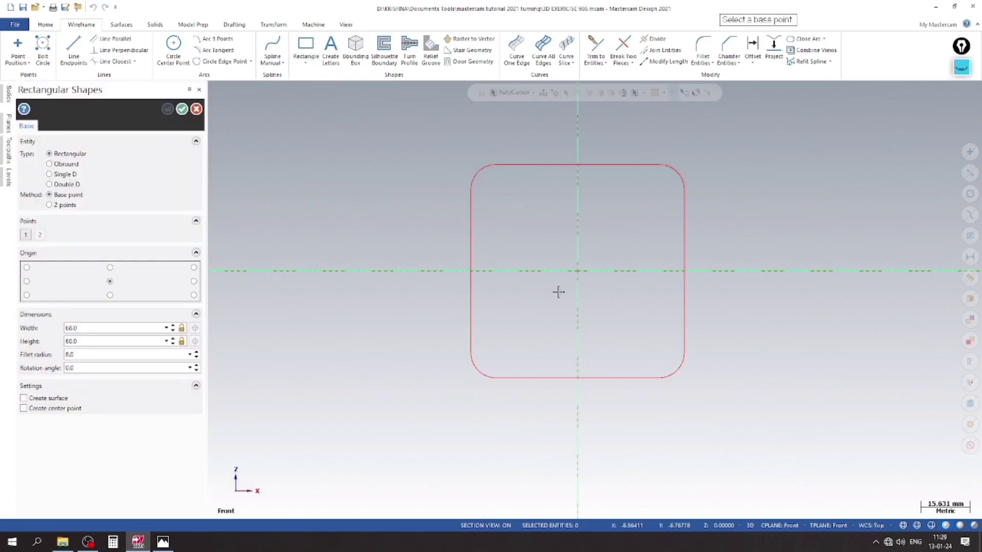
pyautogui.click(577, 272)
pyautogui.click(519, 336)
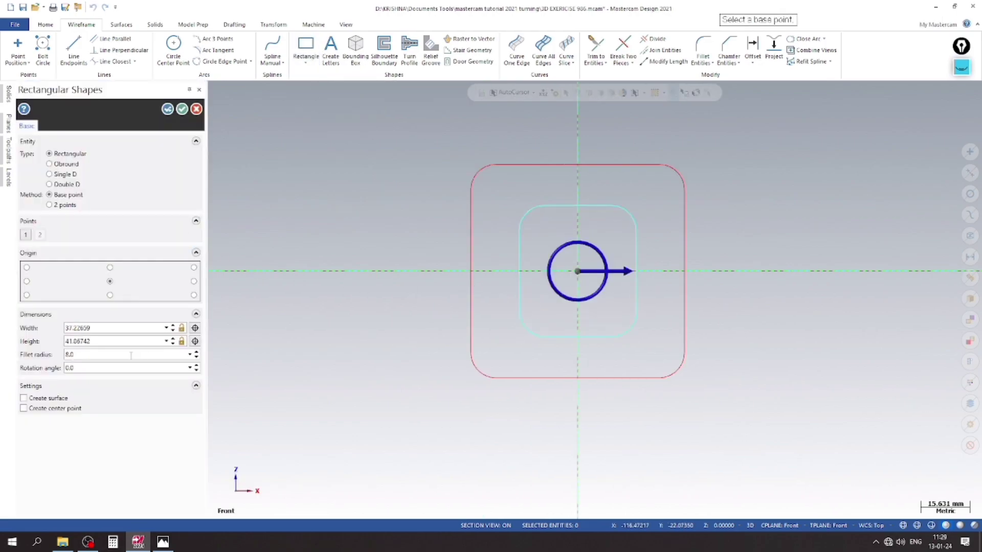
pyautogui.doubleClick(103, 328)
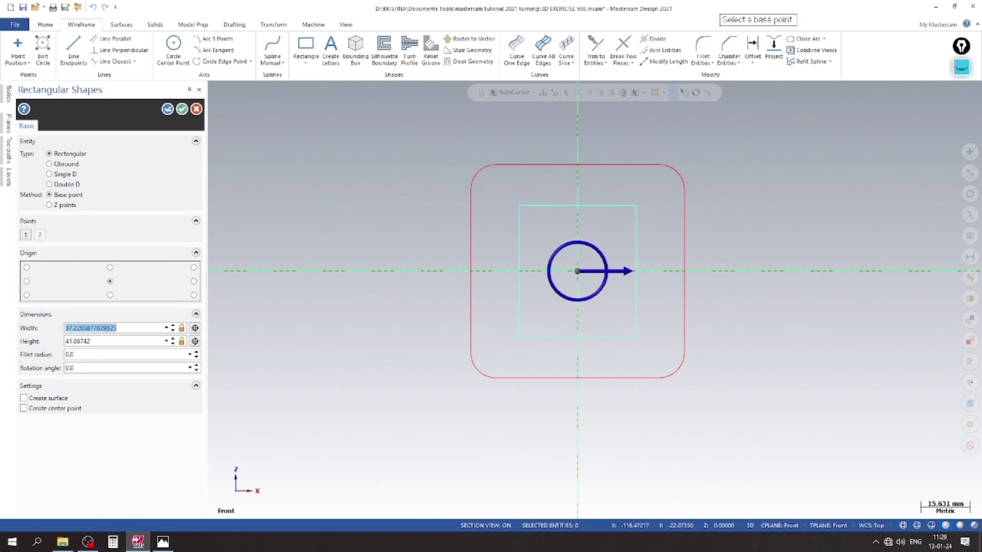
pyautogui.write('52')
pyautogui.doubleClick(102, 341)
pyautogui.write('5')
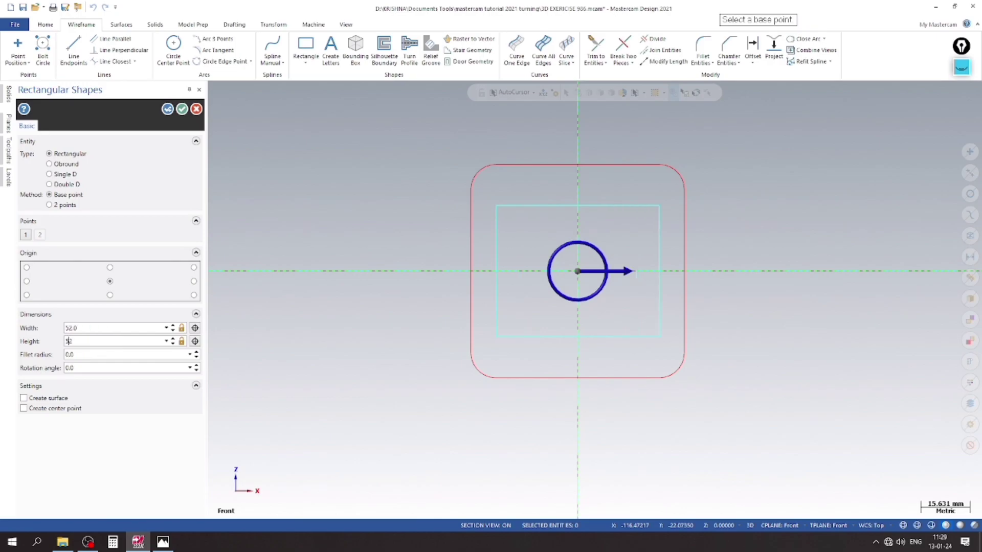
pyautogui.write('2')
pyautogui.press('Return')
pyautogui.click(180, 117)
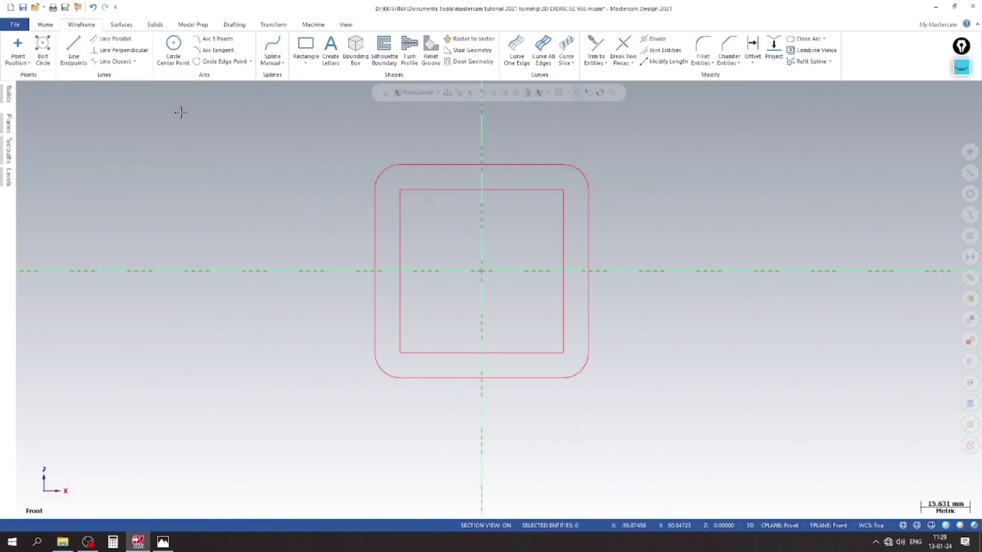
pyautogui.scroll(2, 483, 255)
pyautogui.scroll(-1, 424, 226)
pyautogui.scroll(-1, 402, 223)
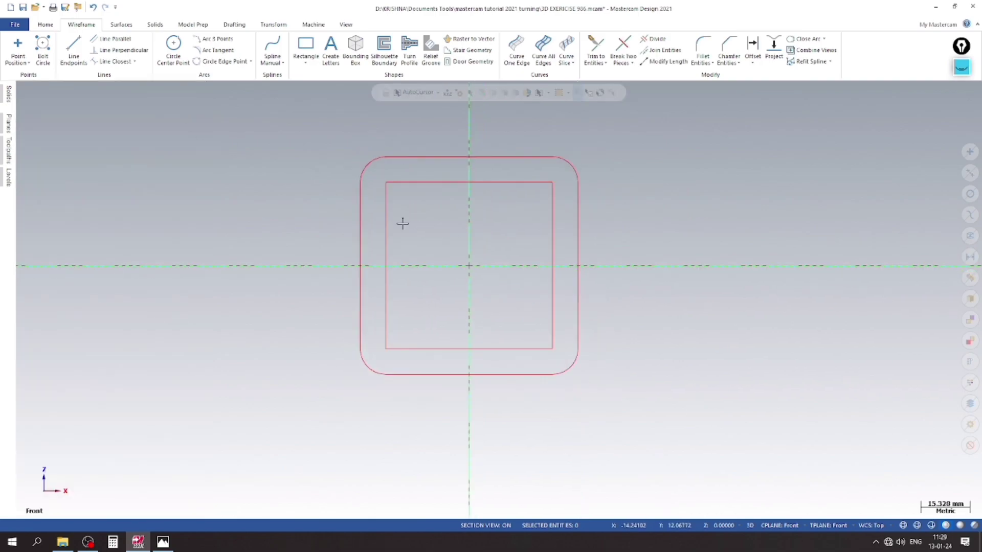
# - Place points at the four corners of the inner 52 square
pyautogui.click(18, 49)
pyautogui.click(480, 183)
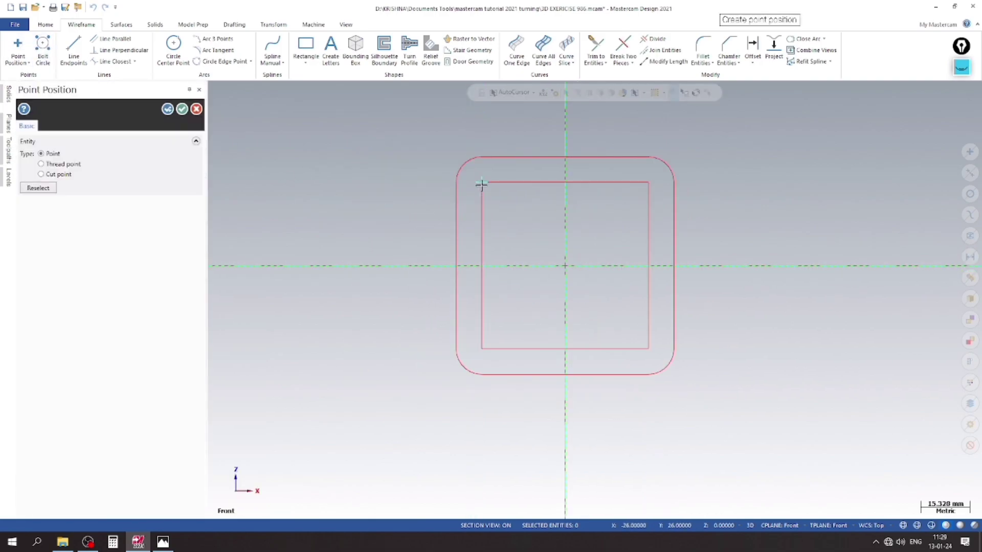
pyautogui.click(485, 352)
pyautogui.click(649, 182)
pyautogui.click(649, 349)
# - Delete the four inner square lines, keeping the corner points
pyautogui.click(182, 110)
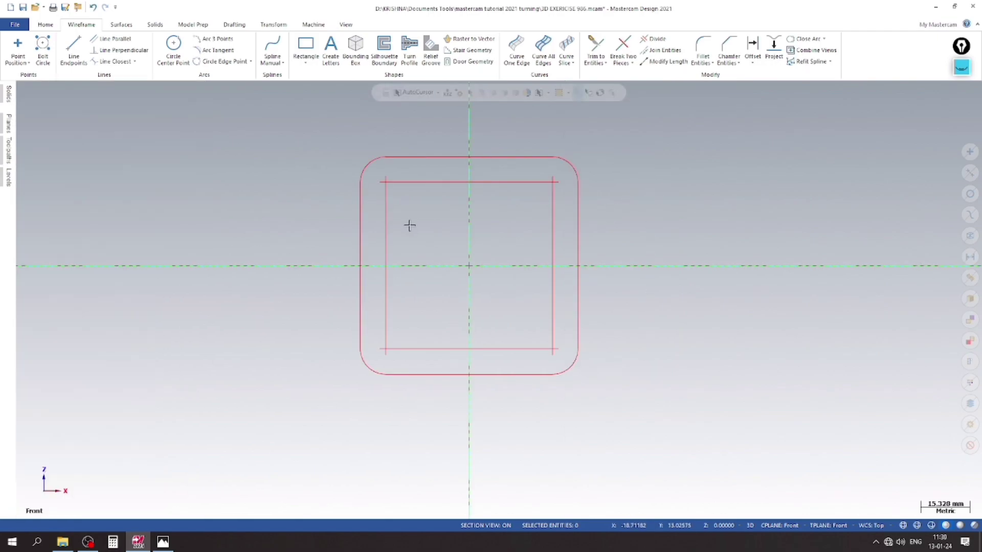
pyautogui.click(387, 225)
pyautogui.click(416, 183)
pyautogui.click(456, 348)
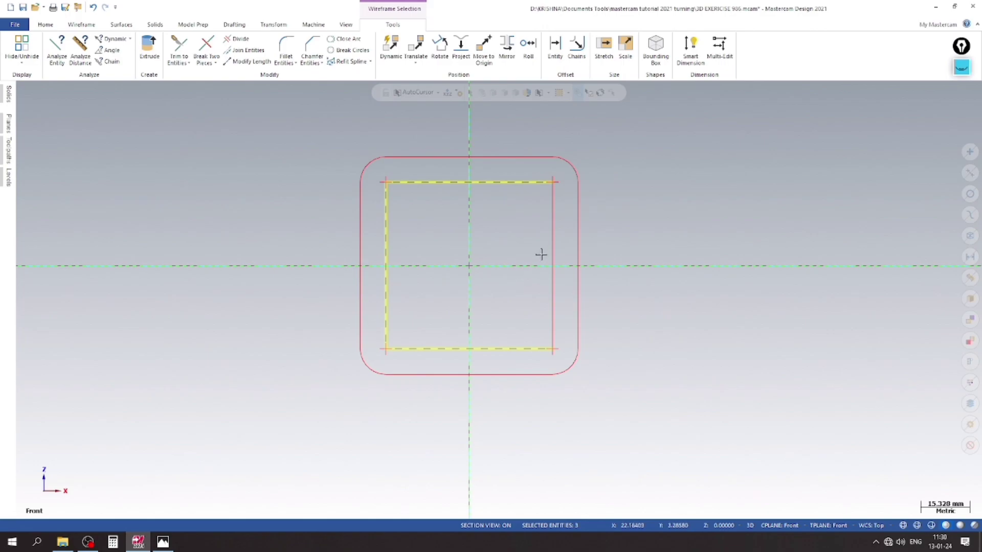
pyautogui.click(552, 253)
pyautogui.rightClick(546, 250)
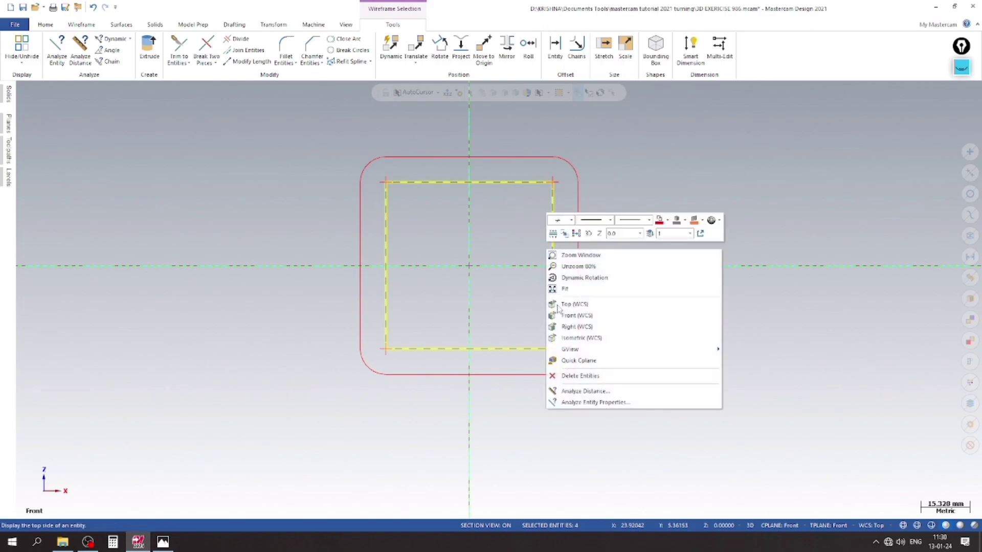
pyautogui.click(588, 376)
pyautogui.click(163, 542)
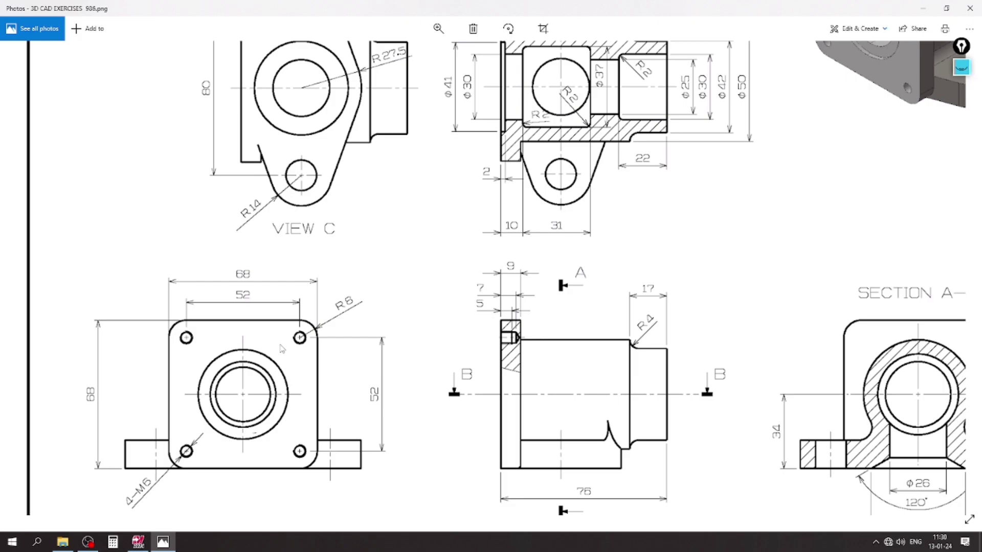
# - Zoom in and out on the 986 drawing to review its views and dimensions
pyautogui.scroll(-3, 280, 349)
pyautogui.scroll(-1, 281, 349)
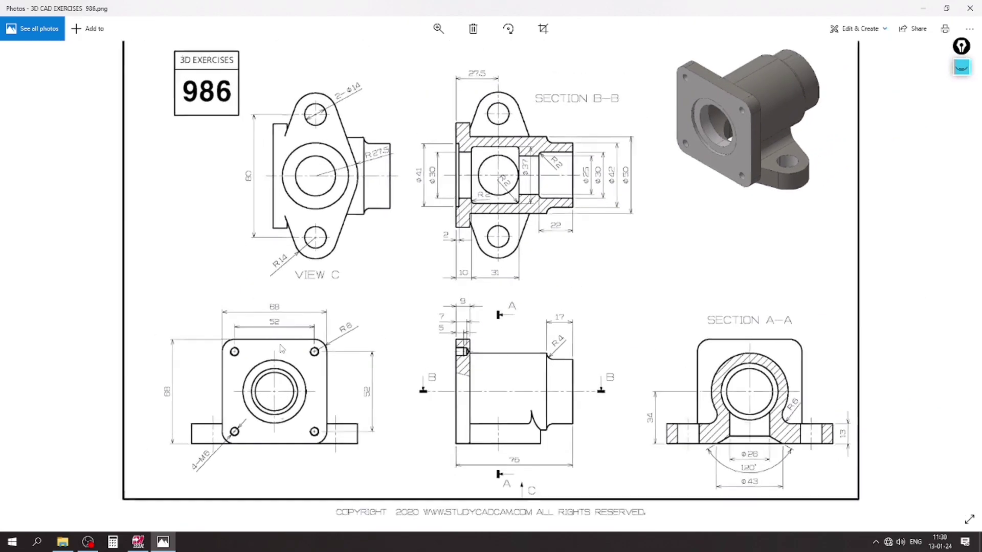
pyautogui.scroll(2, 489, 312)
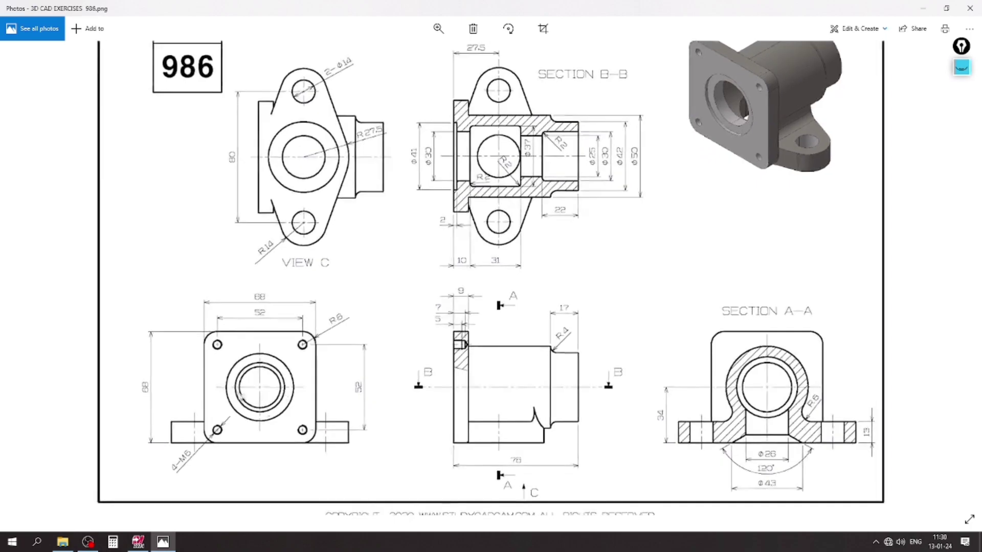
pyautogui.scroll(2, 602, 109)
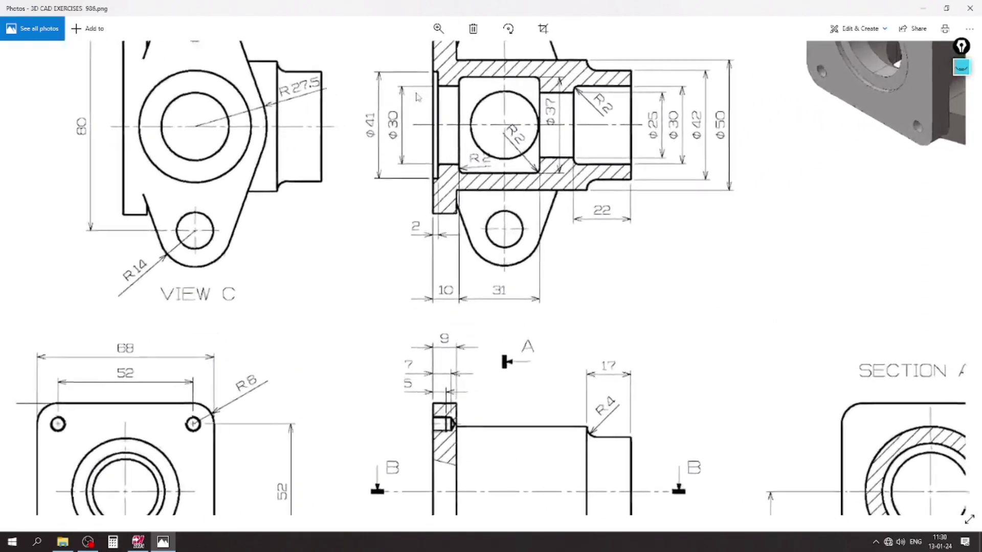
pyautogui.scroll(1, 396, 91)
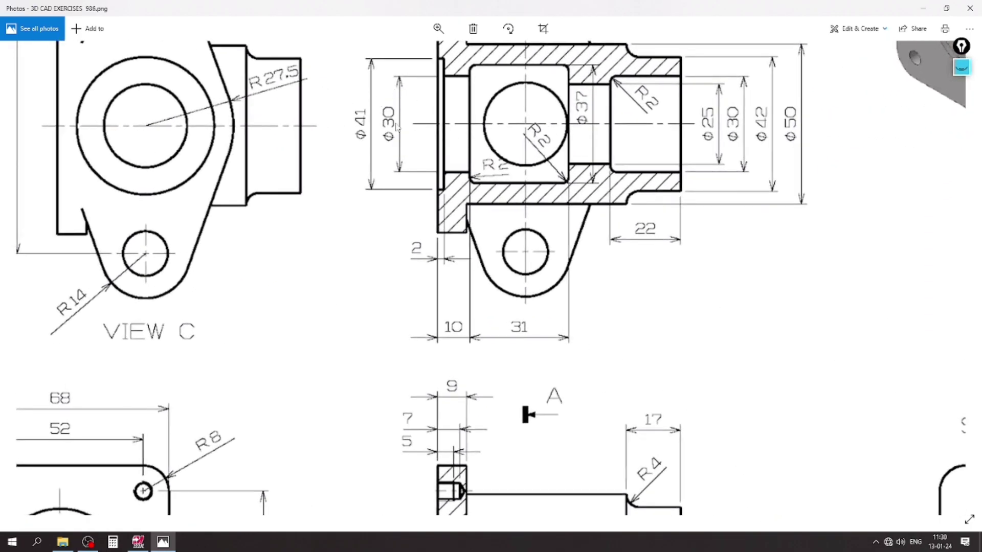
pyautogui.scroll(-3, 457, 153)
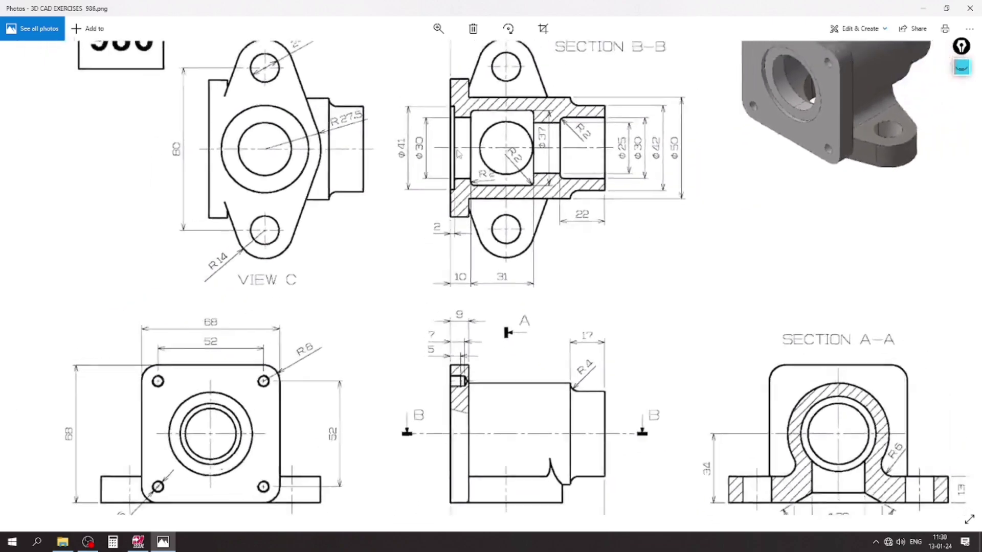
pyautogui.scroll(-1, 458, 154)
# - Draw circles of diameter 40 and 30, both centred on the origin
pyautogui.click(163, 542)
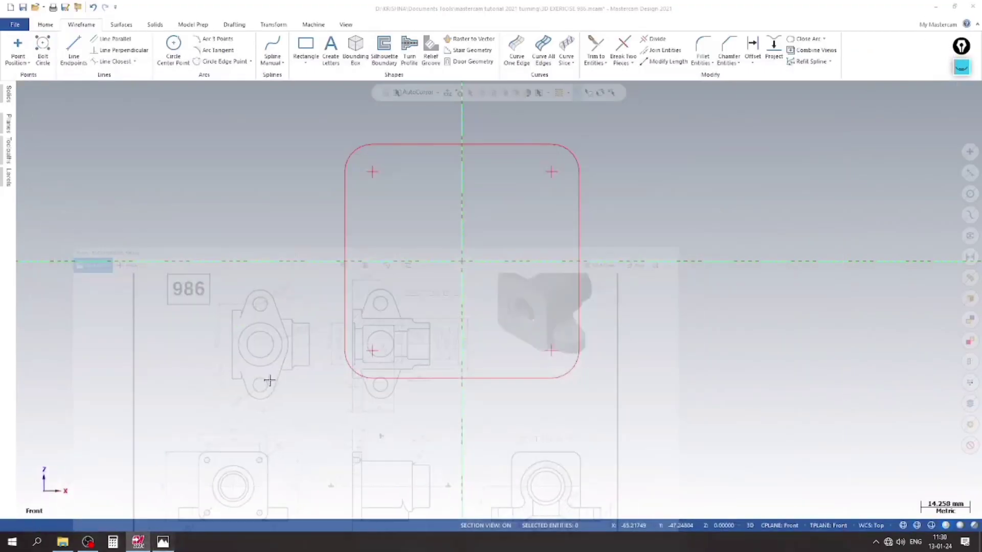
pyautogui.click(173, 45)
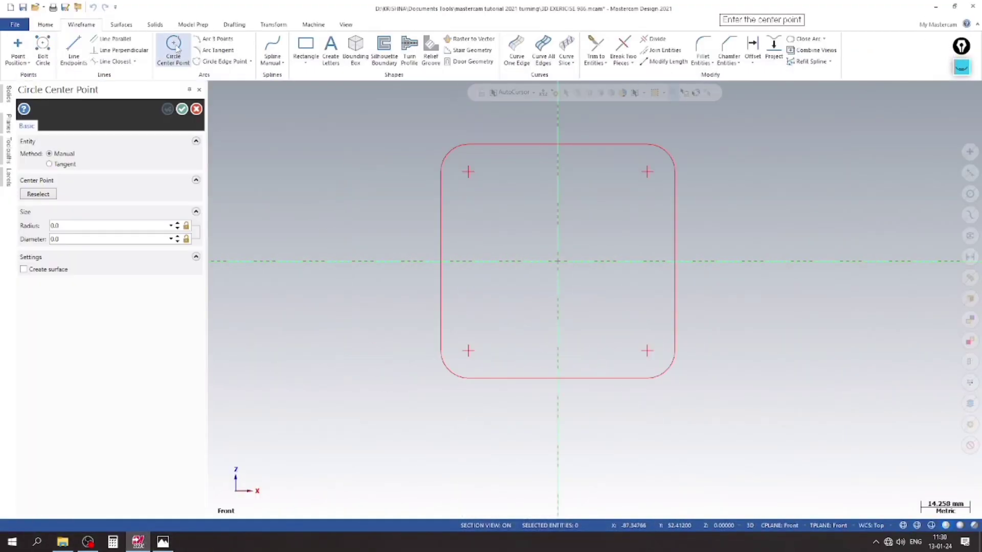
pyautogui.click(557, 261)
pyautogui.click(477, 243)
pyautogui.click(107, 240)
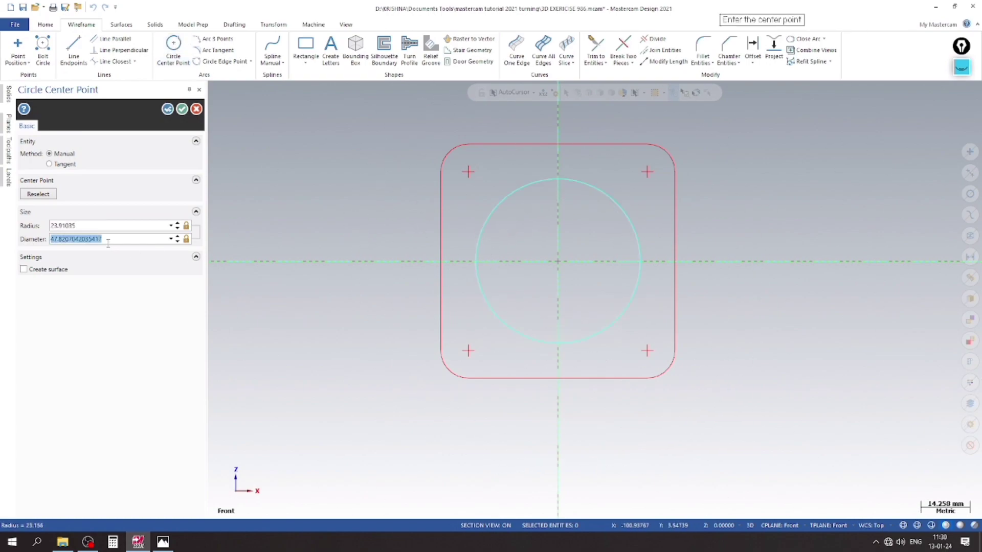
pyautogui.write('40')
pyautogui.press('Return')
pyautogui.press('Return')
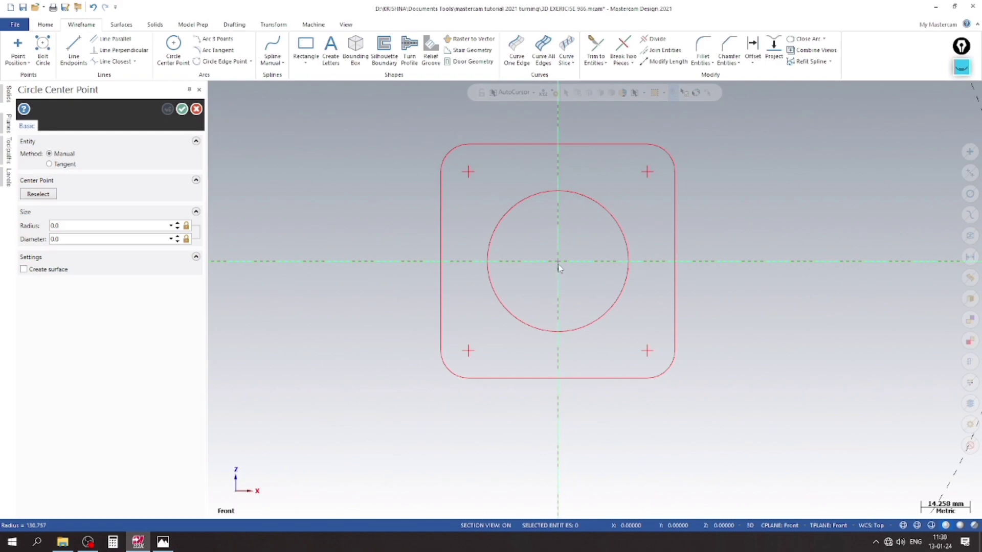
pyautogui.click(512, 266)
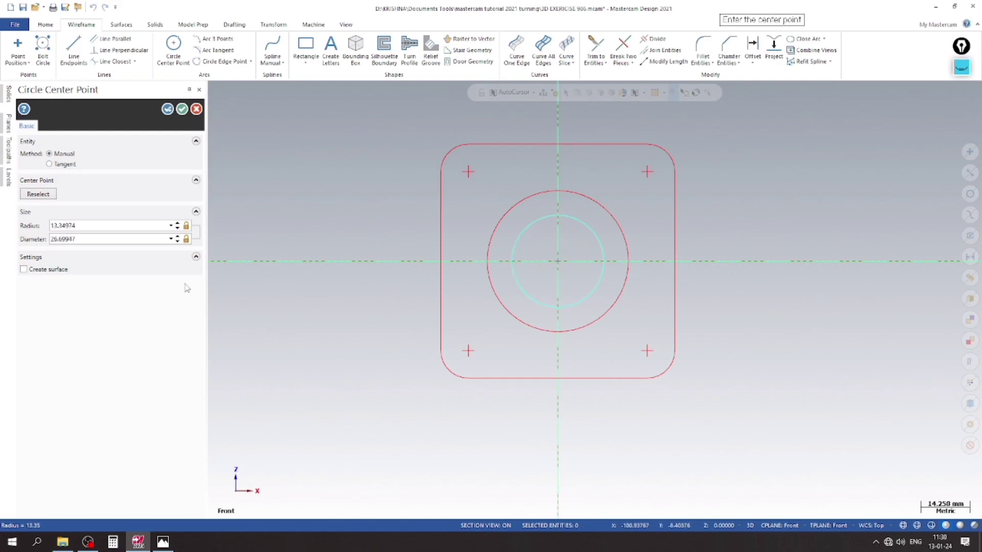
pyautogui.click(101, 240)
pyautogui.write('30')
pyautogui.press('Return')
pyautogui.press('Return')
pyautogui.click(162, 543)
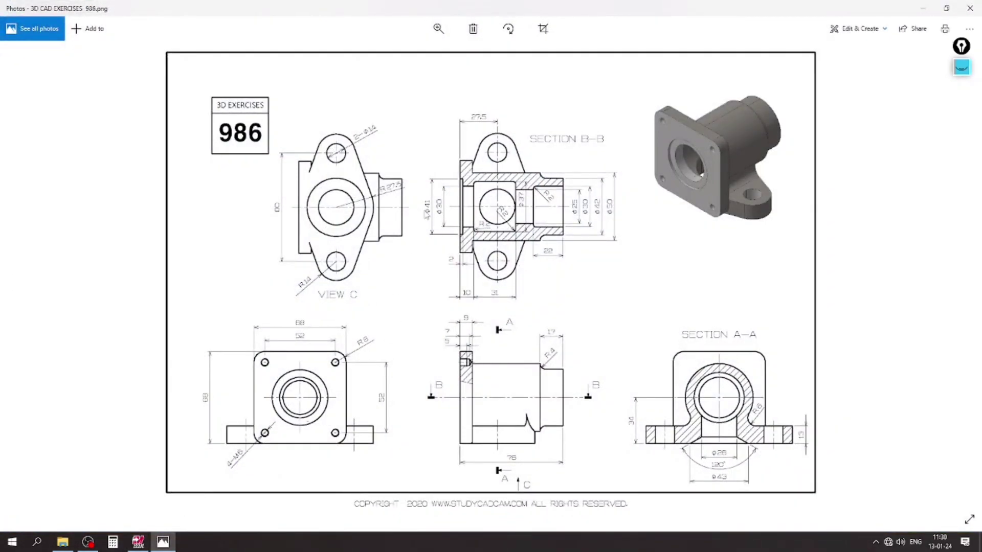
# - Zoom the drawing, circle the 9 dimension and 4-M6 hole note, then clear the marks
pyautogui.scroll(5, 483, 201)
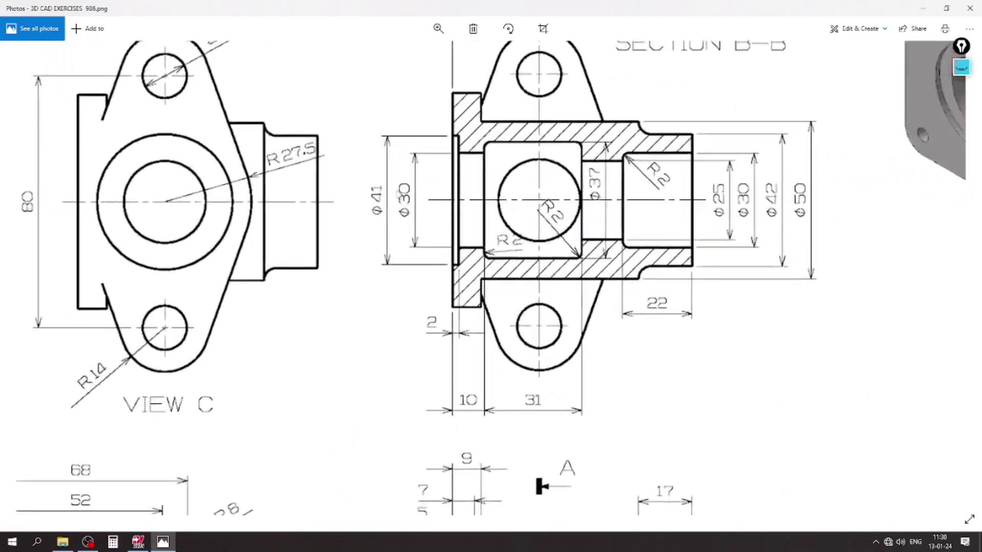
pyautogui.scroll(-5, 407, 186)
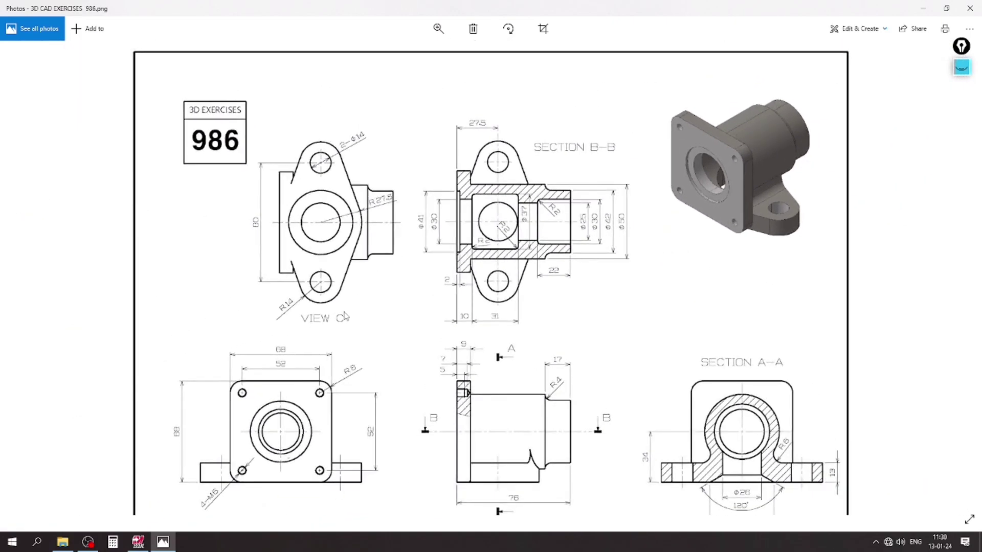
pyautogui.scroll(1, 344, 316)
pyautogui.scroll(2, 246, 409)
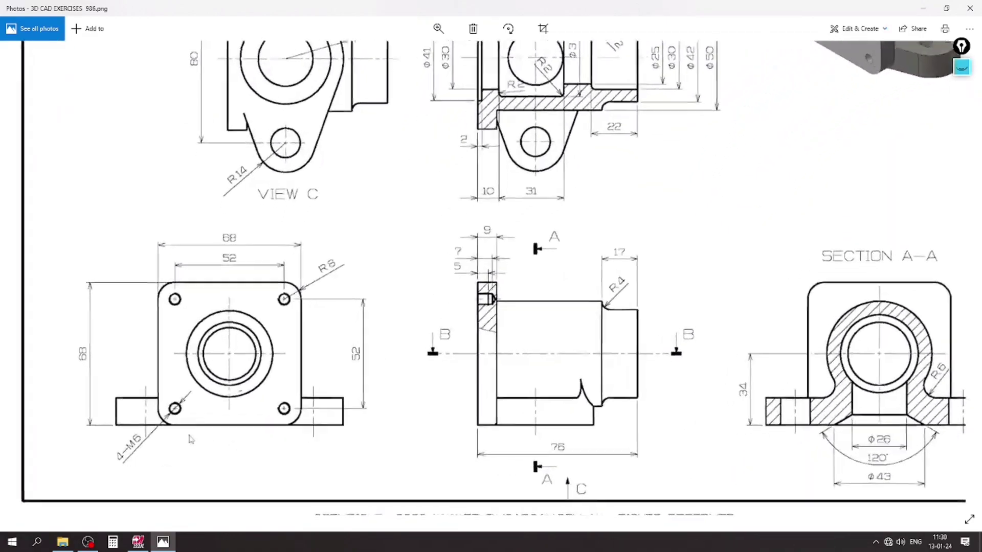
pyautogui.scroll(1, 190, 438)
pyautogui.click(961, 67)
pyautogui.click(962, 113)
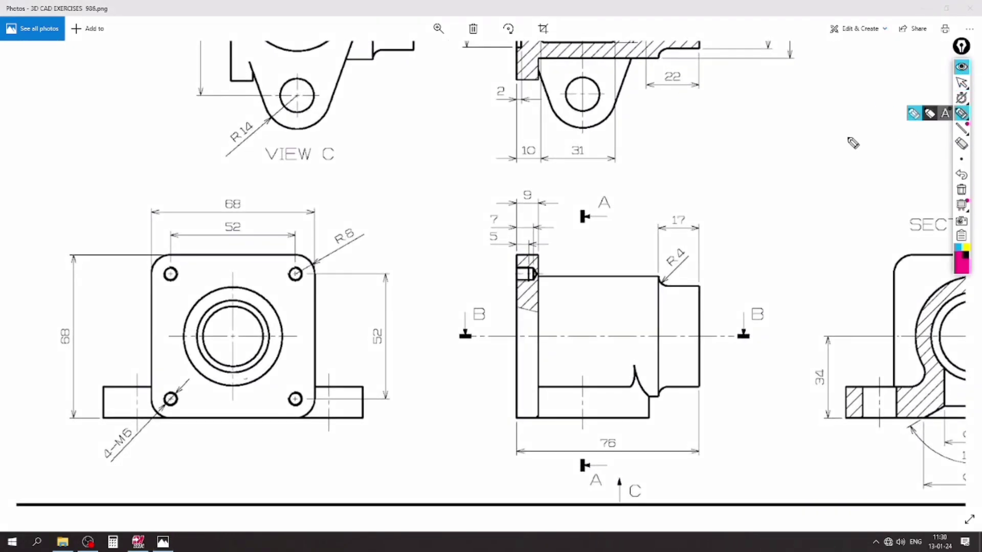
pyautogui.moveTo(532, 183); pyautogui.dragTo(509, 176)
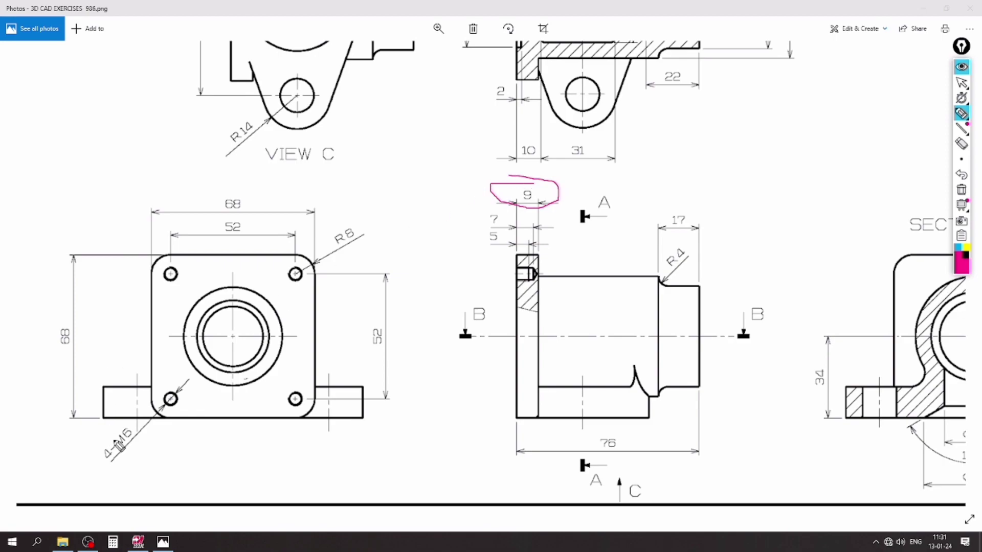
pyautogui.moveTo(148, 438); pyautogui.dragTo(138, 423)
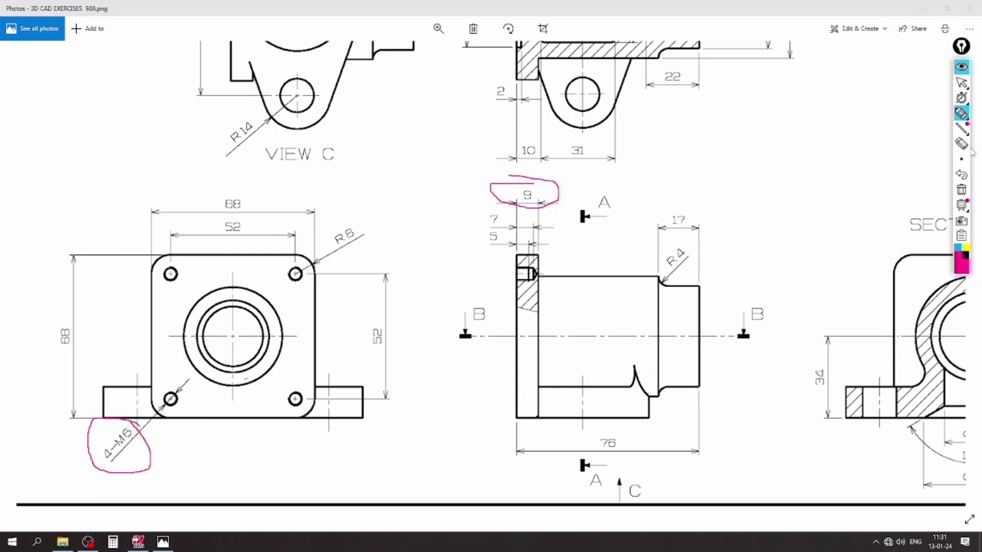
pyautogui.click(962, 190)
pyautogui.click(962, 83)
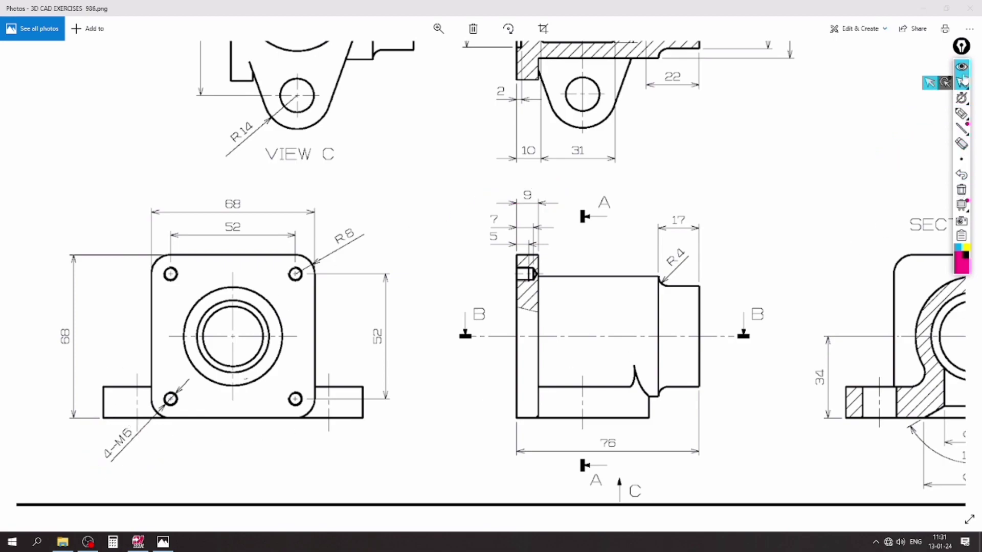
# - Extrude the rounded 68 square outline into a 9 mm plate, reversed to the opposite side
pyautogui.click(139, 541)
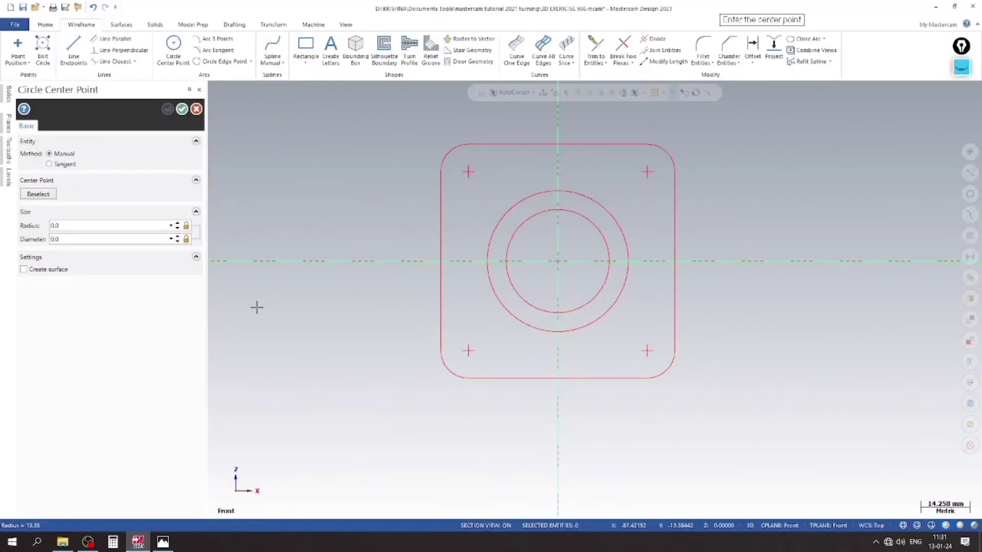
pyautogui.click(182, 109)
pyautogui.moveTo(191, 102)
pyautogui.mouseDown(button='middle')
pyautogui.moveTo(653, 210)
pyautogui.moveTo(522, 266)
pyautogui.mouseUp(button='middle')
pyautogui.click(155, 25)
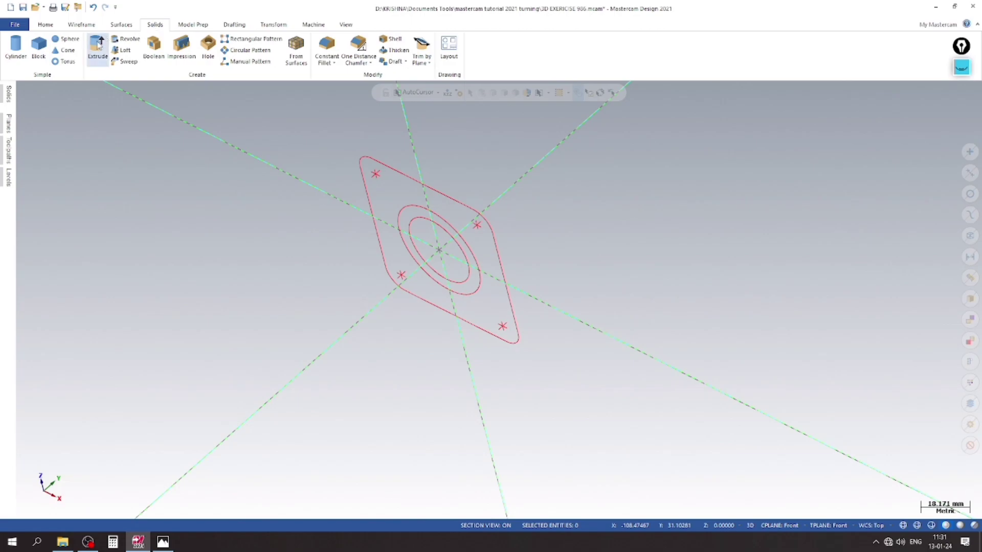
pyautogui.click(98, 46)
pyautogui.click(470, 163)
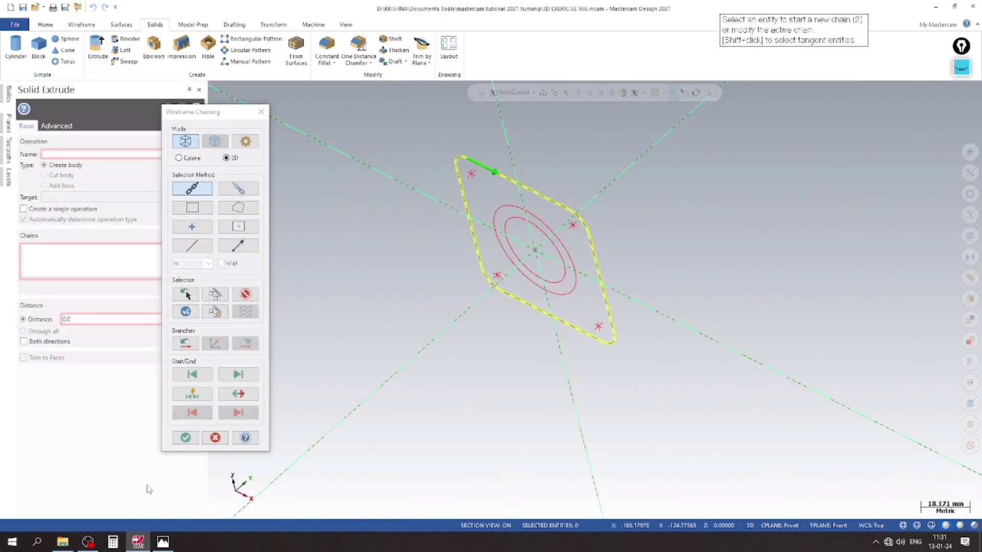
pyautogui.click(185, 438)
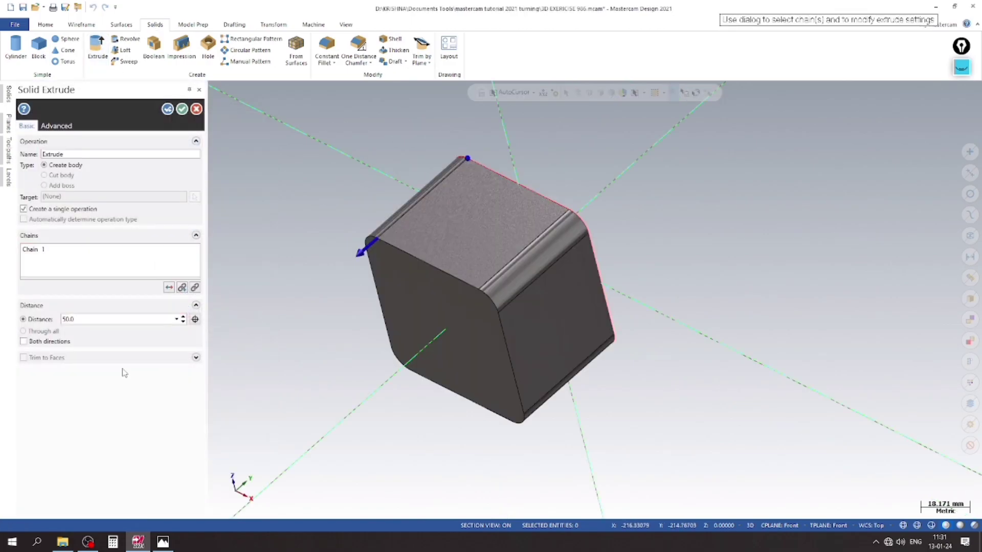
pyautogui.write('8')
pyautogui.press('Return')
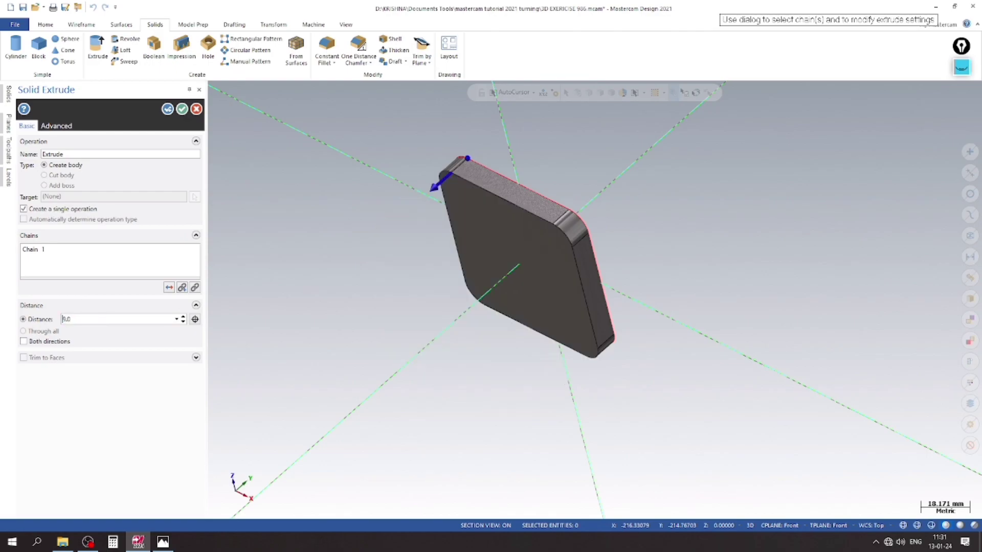
pyautogui.click(169, 287)
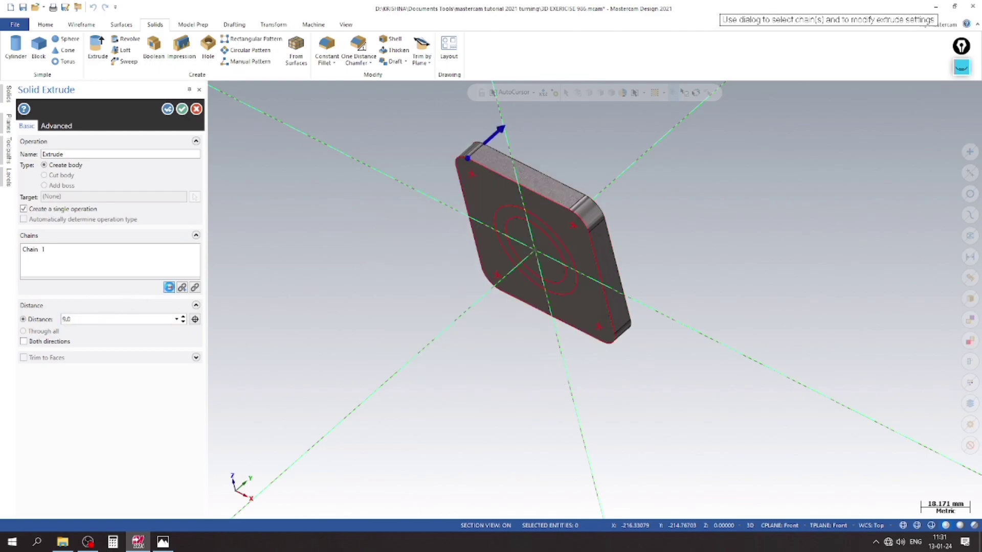
pyautogui.click(168, 109)
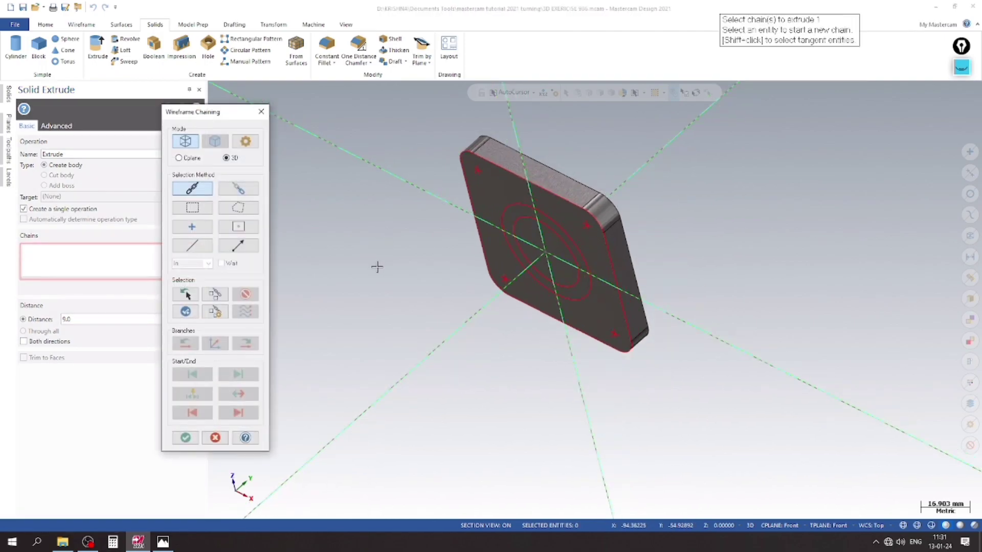
# - Pick the four corner points of the flange plate as hole locations
pyautogui.press('Escape')
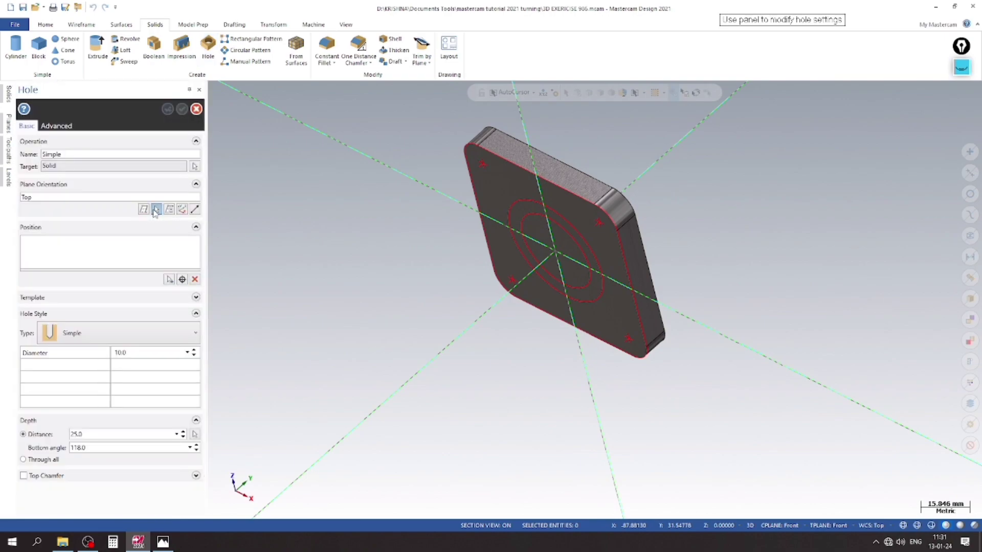
pyautogui.click(156, 209)
pyautogui.click(506, 212)
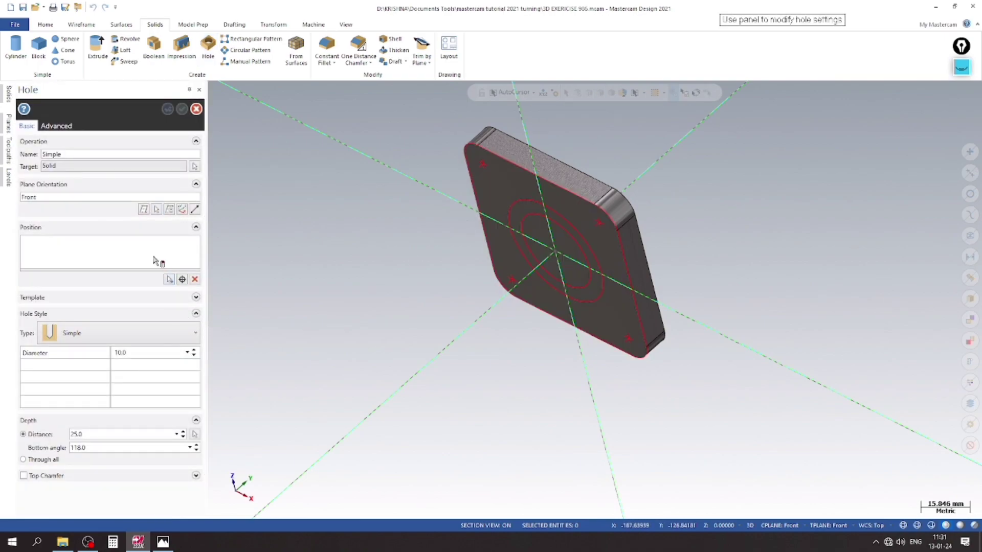
pyautogui.click(169, 279)
pyautogui.moveTo(364, 117); pyautogui.dragTo(740, 415)
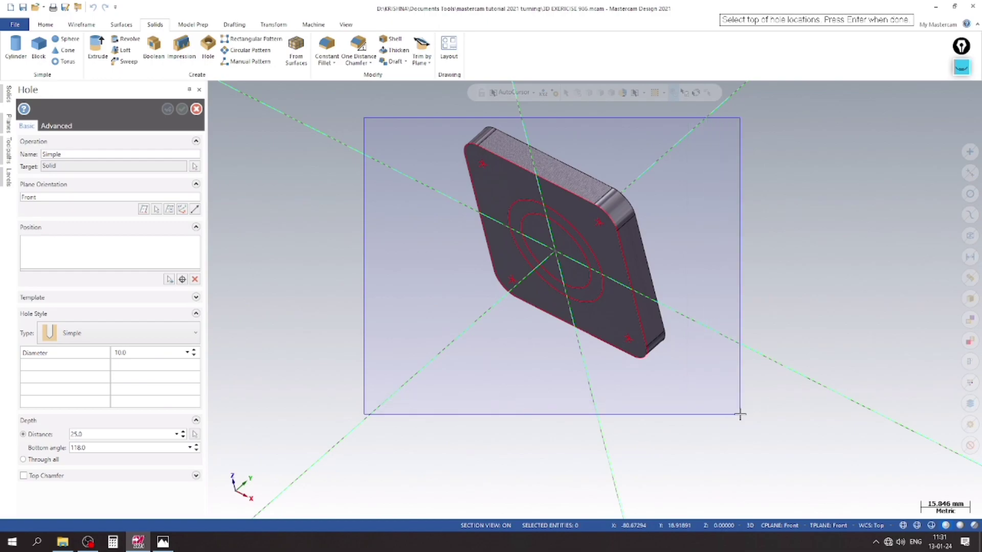
pyautogui.moveTo(553, 425); pyautogui.dragTo(605, 395, button='middle')
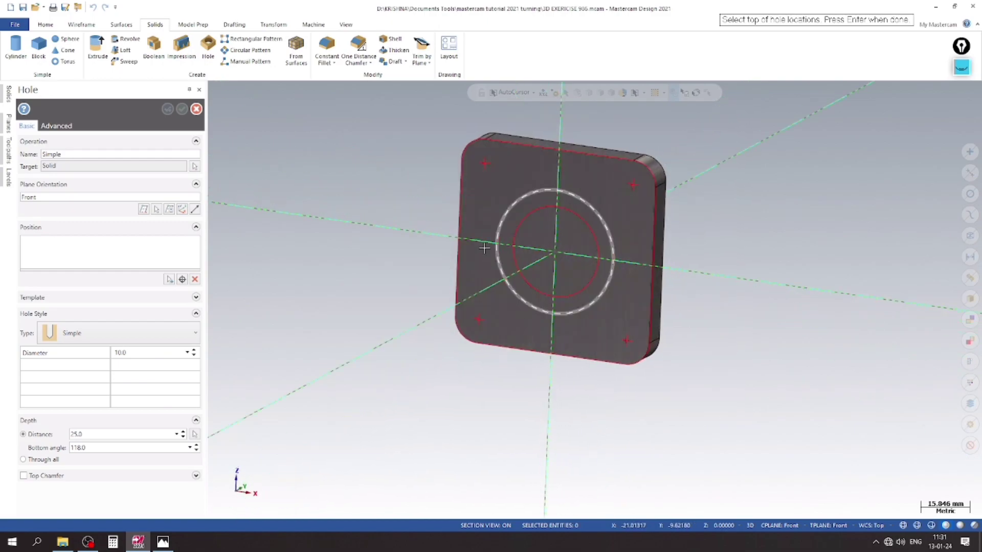
pyautogui.click(484, 162)
pyautogui.click(632, 184)
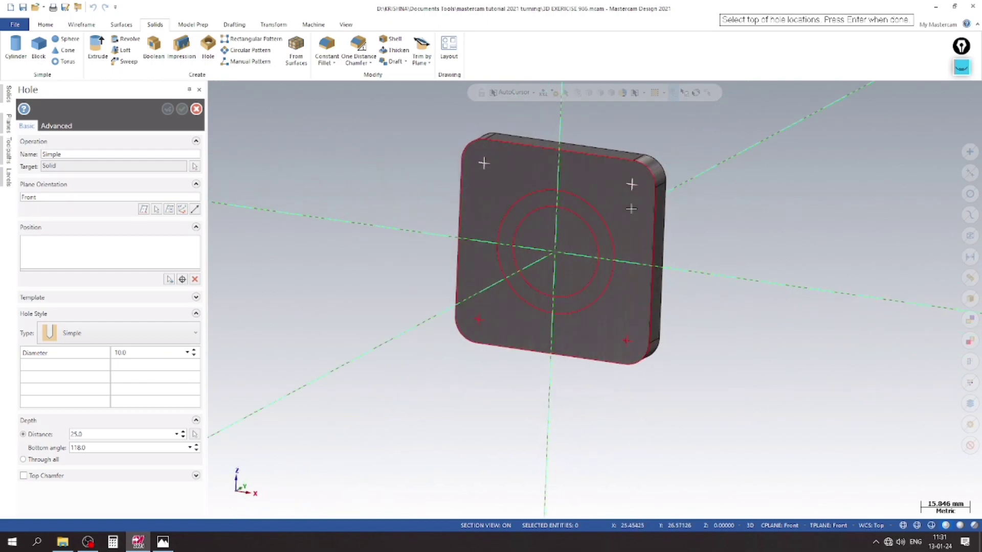
pyautogui.click(626, 340)
pyautogui.click(477, 320)
pyautogui.write('9')
pyautogui.press('Return')
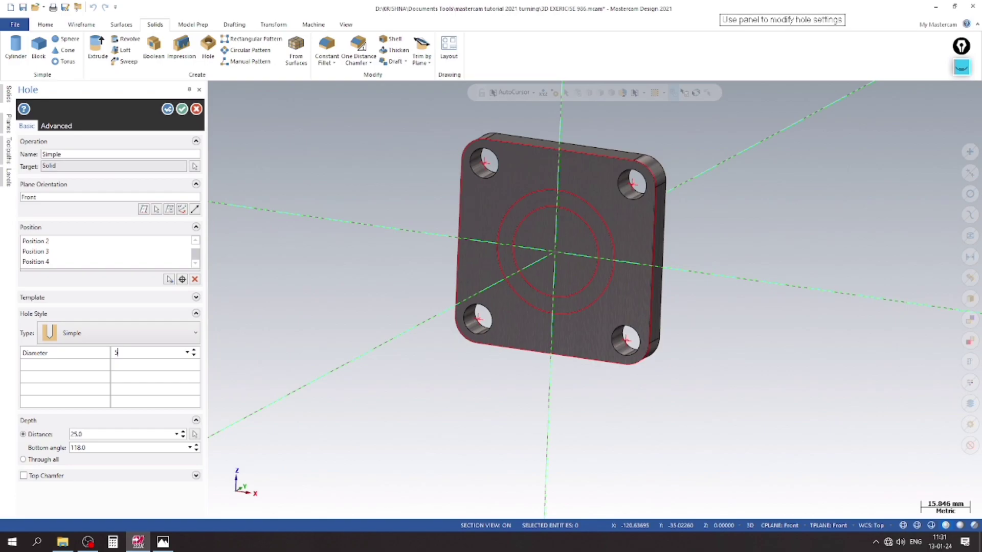
# - Set the holes to 5.0 mm diameter, through all, with a top chamfer
pyautogui.press('Return')
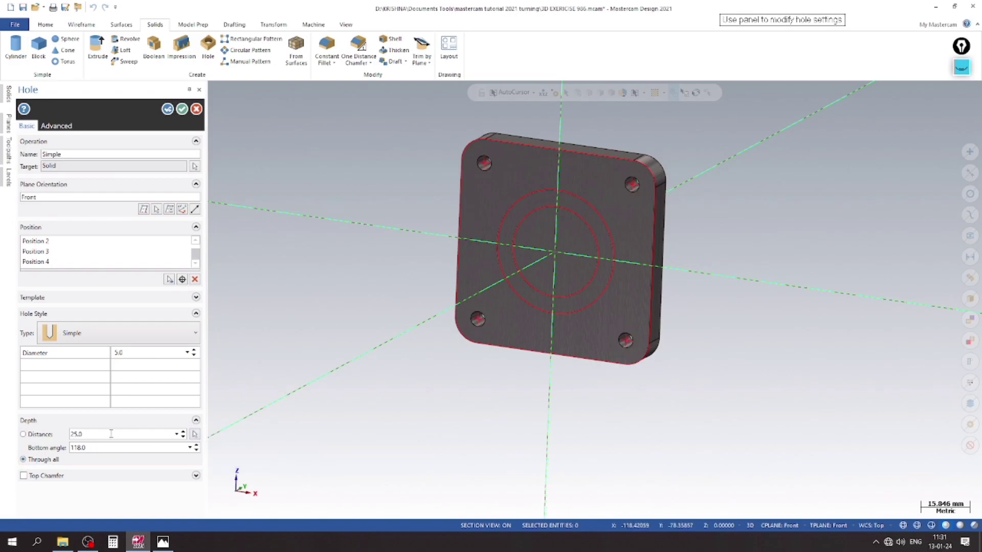
pyautogui.click(52, 478)
pyautogui.scroll(1, 468, 230)
pyautogui.scroll(2, 471, 245)
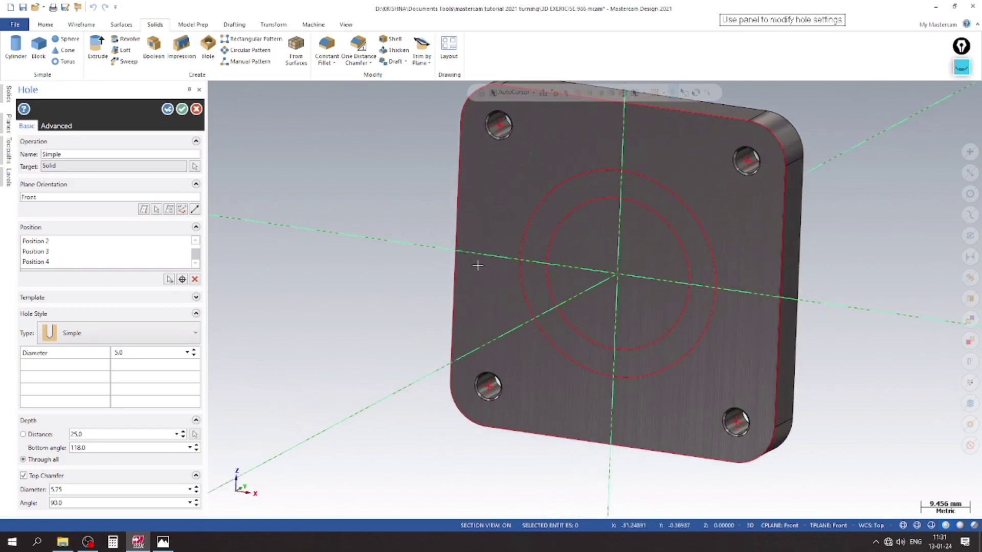
pyautogui.scroll(2, 386, 233)
pyautogui.scroll(-2, 385, 233)
pyautogui.moveTo(607, 204)
pyautogui.mouseDown(button='middle')
pyautogui.moveTo(496, 351)
pyautogui.moveTo(563, 280)
pyautogui.moveTo(595, 222)
pyautogui.moveTo(578, 241)
pyautogui.mouseUp(button='middle')
pyautogui.click(162, 542)
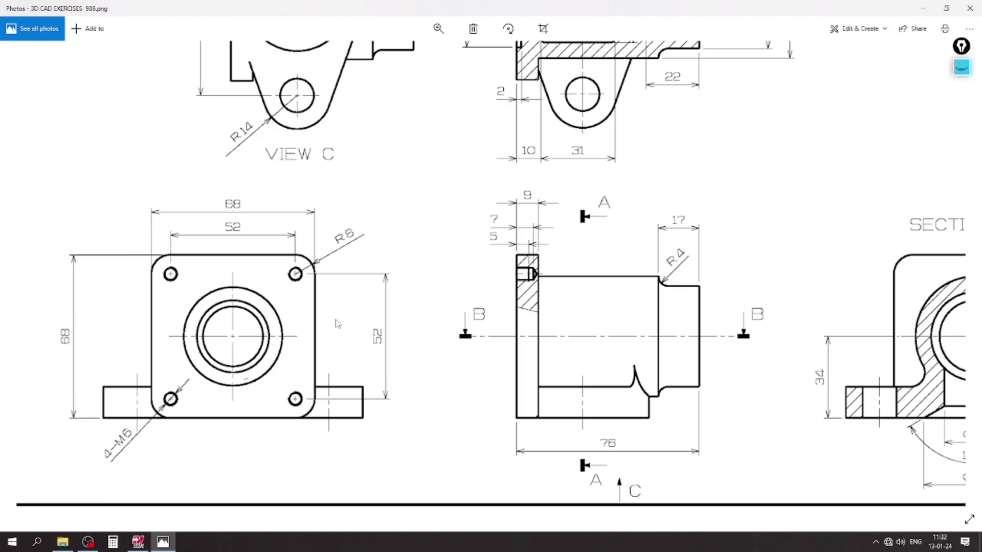
# - Zoom out in Photos to see the whole exercise 986 drawing sheet
pyautogui.scroll(-3, 252, 338)
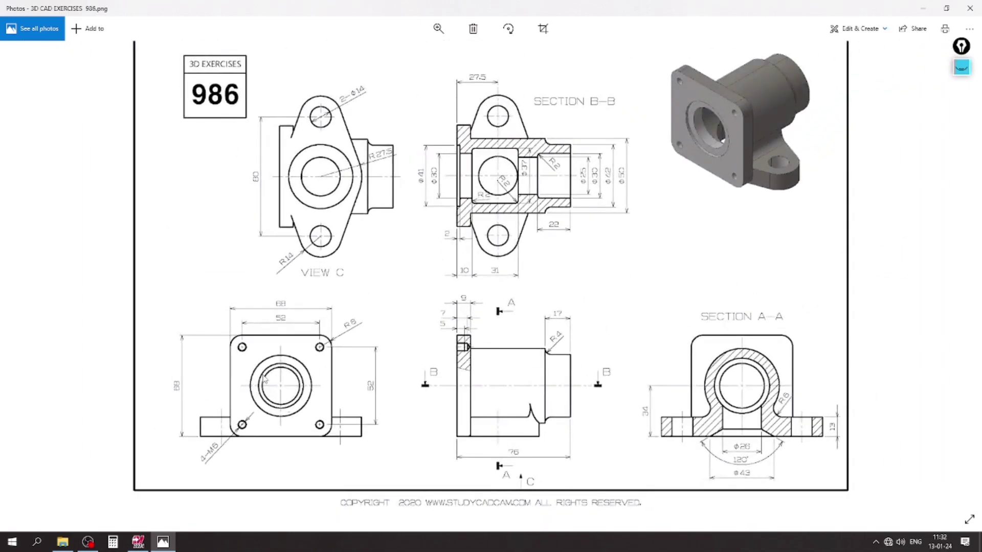
pyautogui.scroll(1, 264, 379)
pyautogui.scroll(-1, 264, 379)
pyautogui.scroll(1, 264, 378)
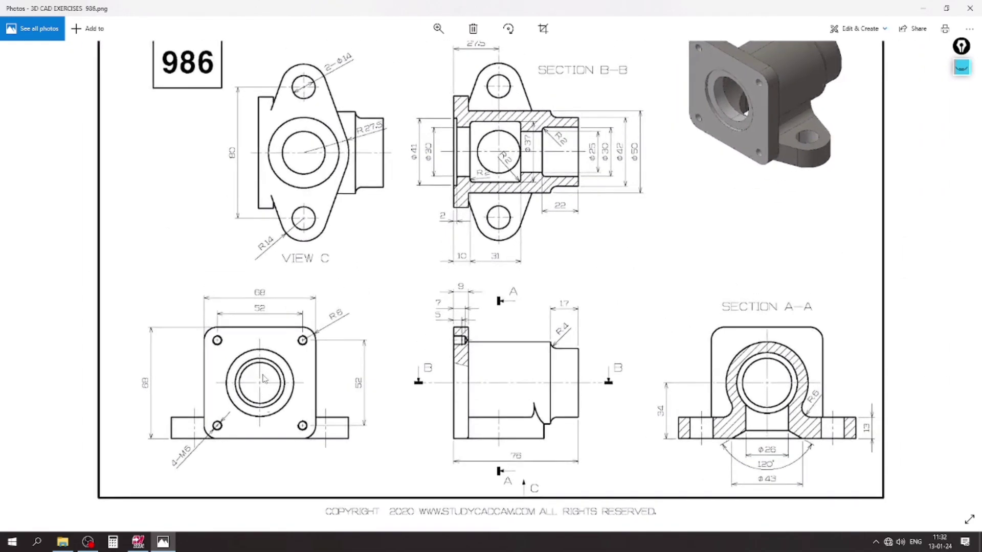
pyautogui.scroll(-1, 264, 379)
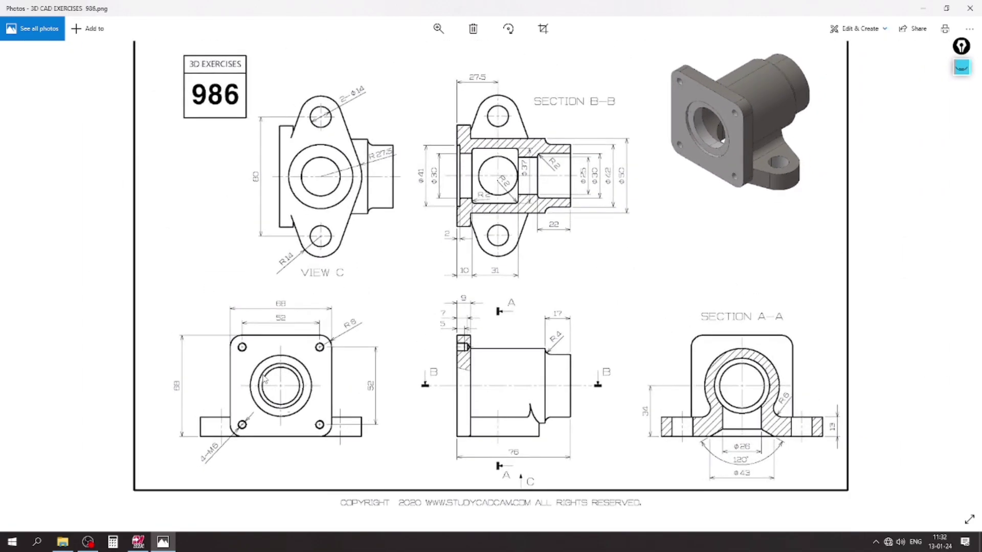
# - Accept the four corner holes and save the file
pyautogui.click(138, 542)
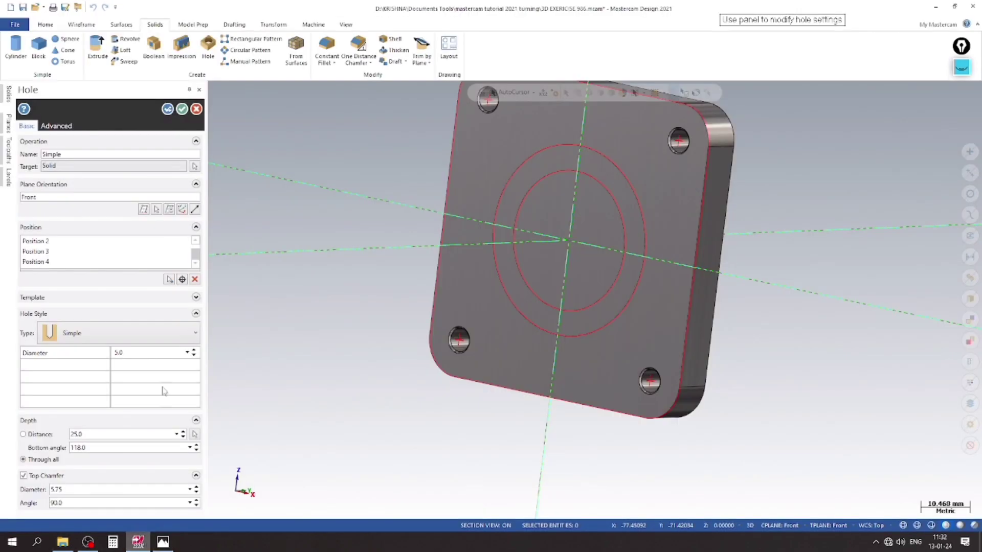
pyautogui.click(182, 109)
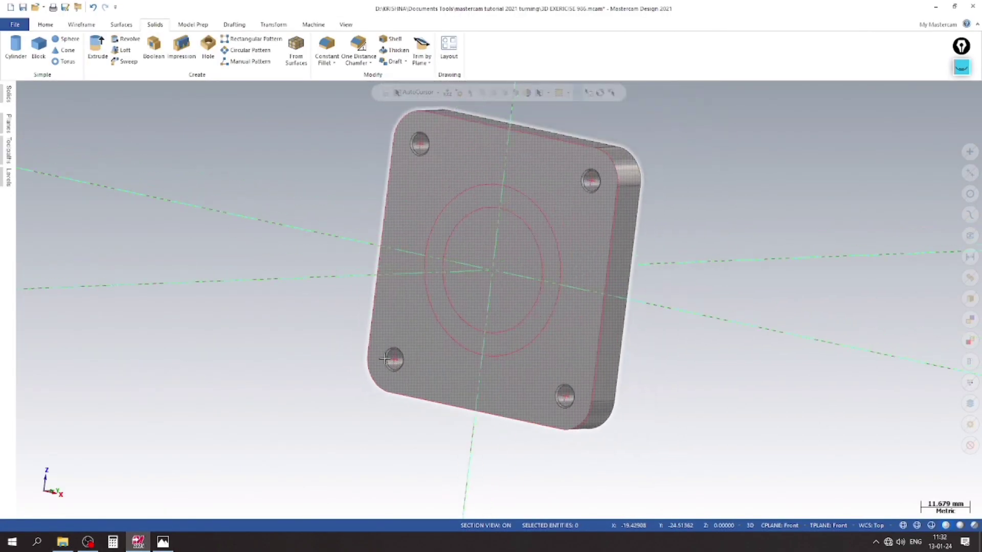
pyautogui.hotkey('ctrl', 's')
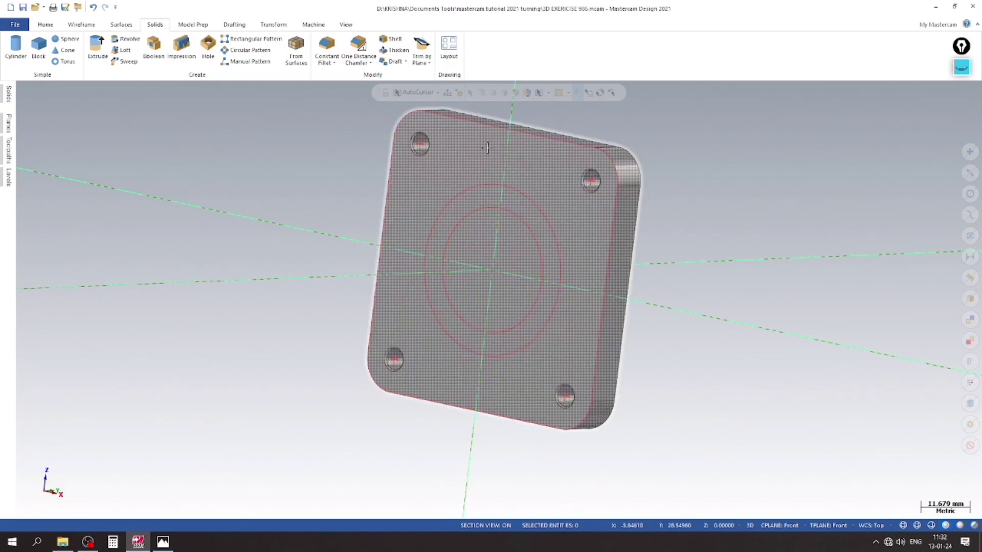
# - Move the flange solid to level 2
pyautogui.click(484, 151)
pyautogui.rightClick(486, 148)
pyautogui.click(590, 132)
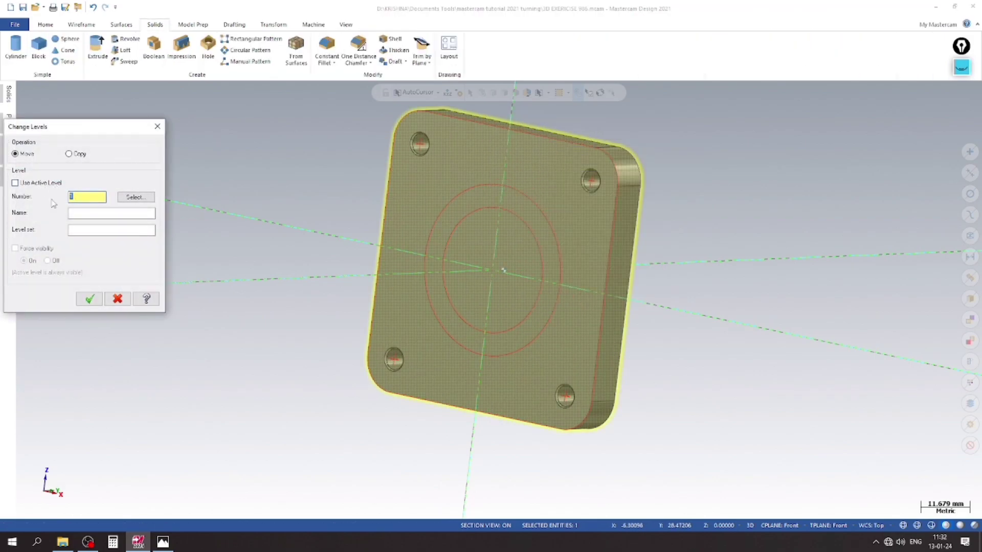
pyautogui.write('2')
pyautogui.press('Return')
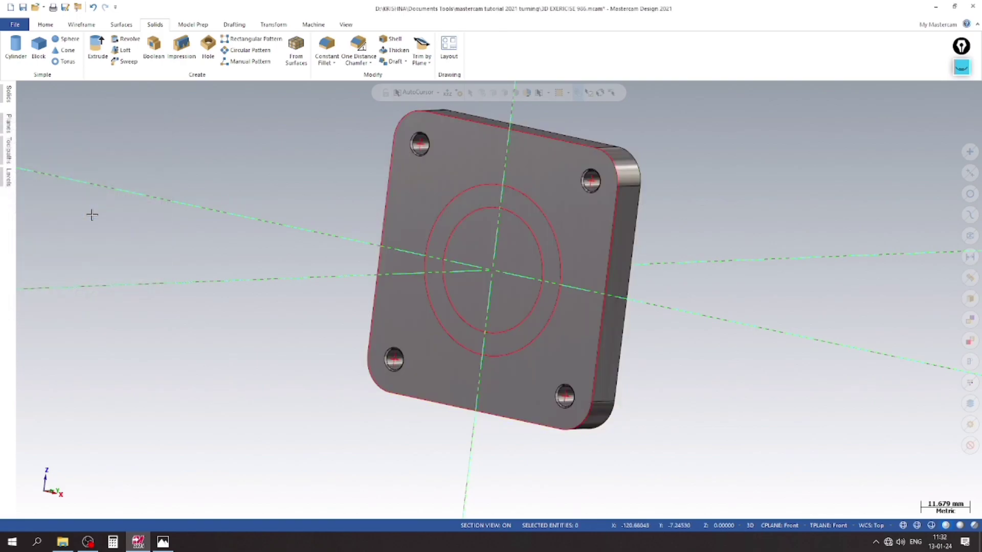
# - Hide the level 1 sketch curves and save the file
pyautogui.click(8, 180)
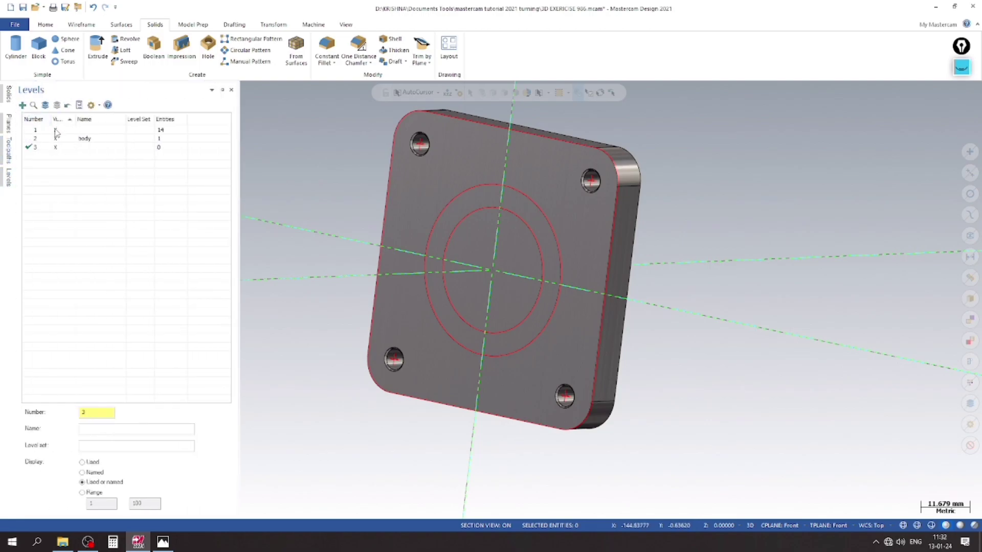
pyautogui.click(56, 133)
pyautogui.moveTo(340, 168); pyautogui.dragTo(288, 220, button='middle')
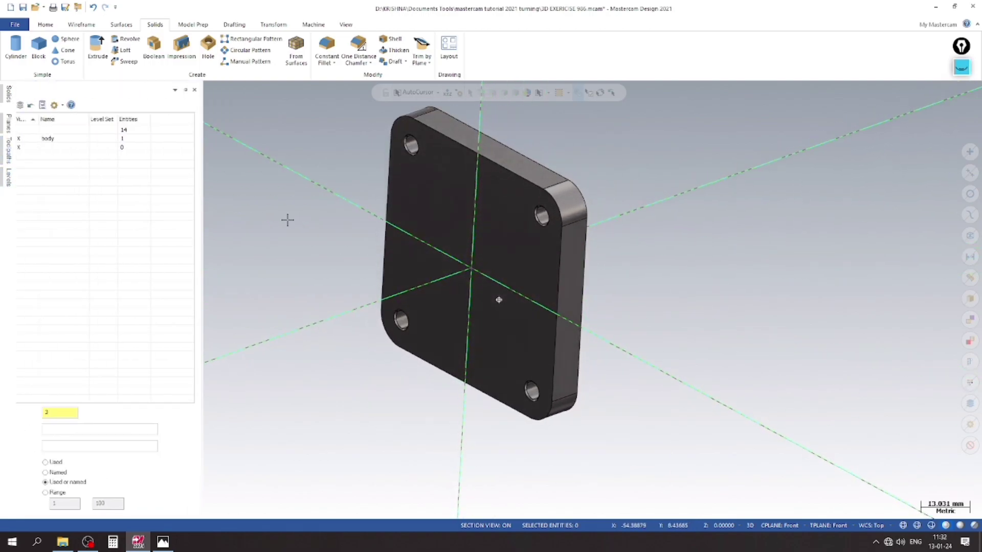
pyautogui.click(23, 7)
pyautogui.scroll(1, 433, 298)
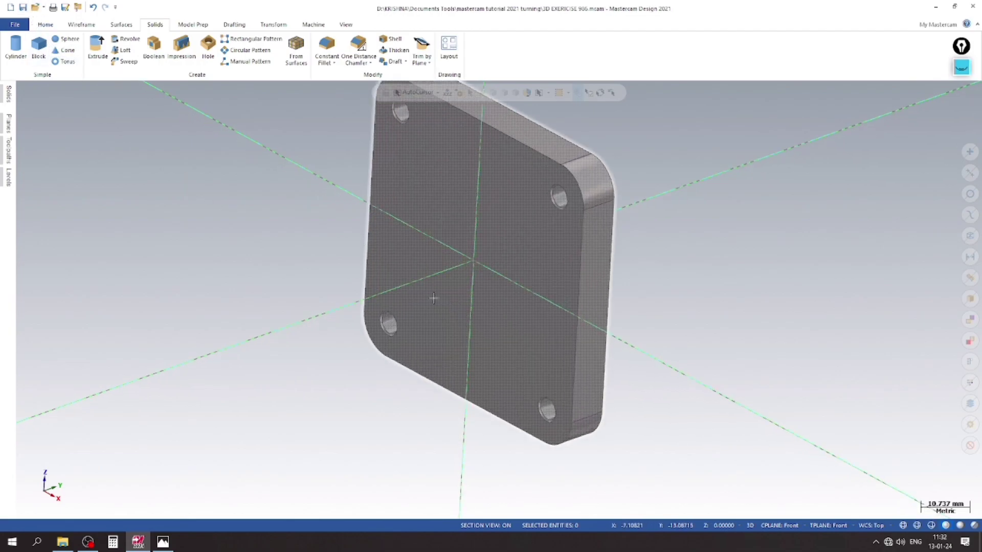
pyautogui.scroll(-2, 434, 298)
pyautogui.scroll(1, 287, 214)
pyautogui.scroll(1, 318, 306)
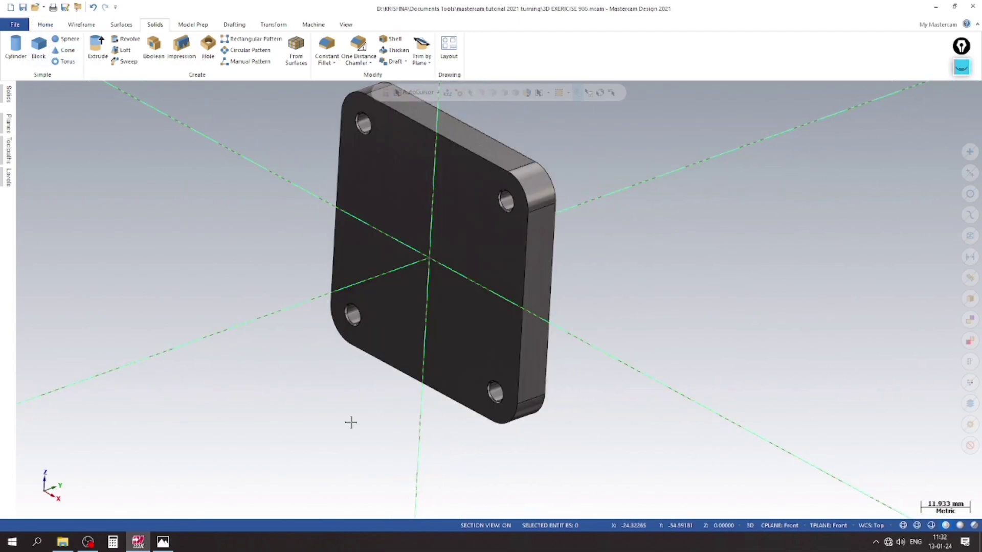
# - Zoom around the section and front views of the 986 drawing in Photos
pyautogui.click(163, 542)
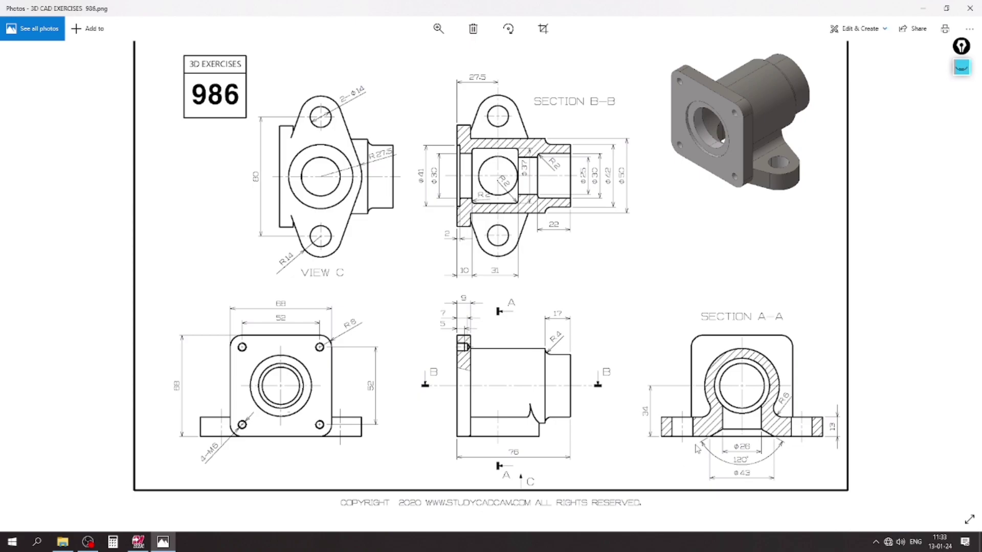
pyautogui.scroll(1, 697, 449)
pyautogui.scroll(-1, 653, 423)
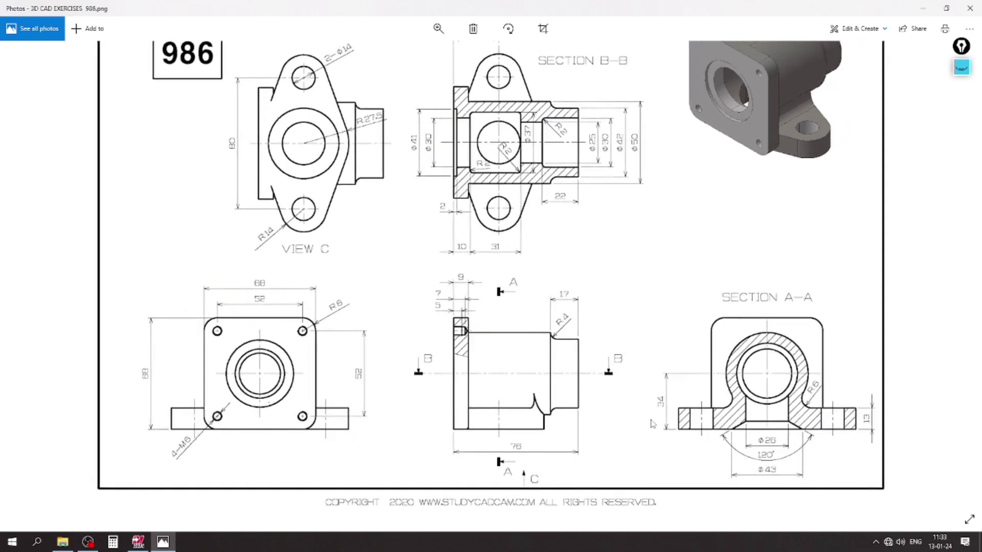
pyautogui.scroll(1, 377, 300)
pyautogui.scroll(-1, 376, 300)
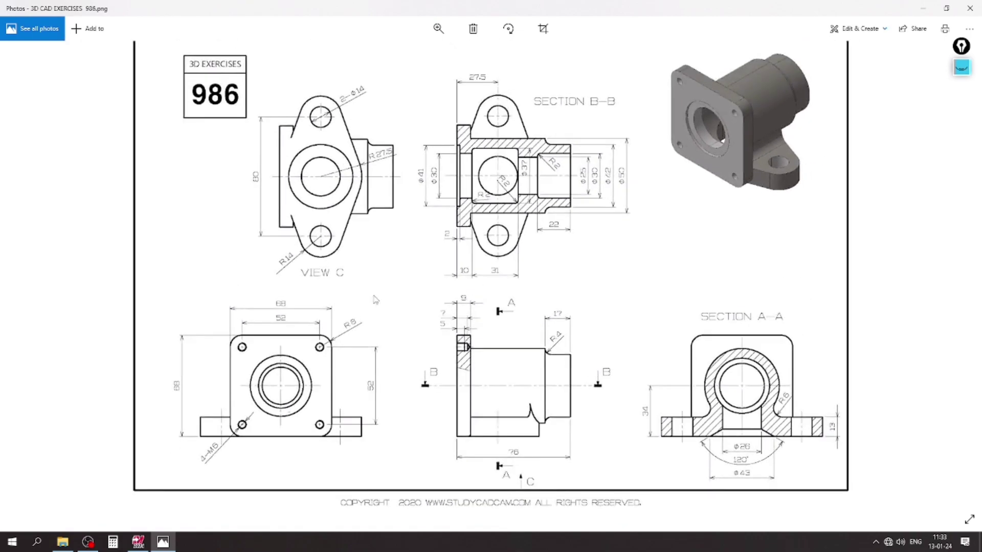
pyautogui.scroll(1, 265, 151)
pyautogui.scroll(1, 471, 171)
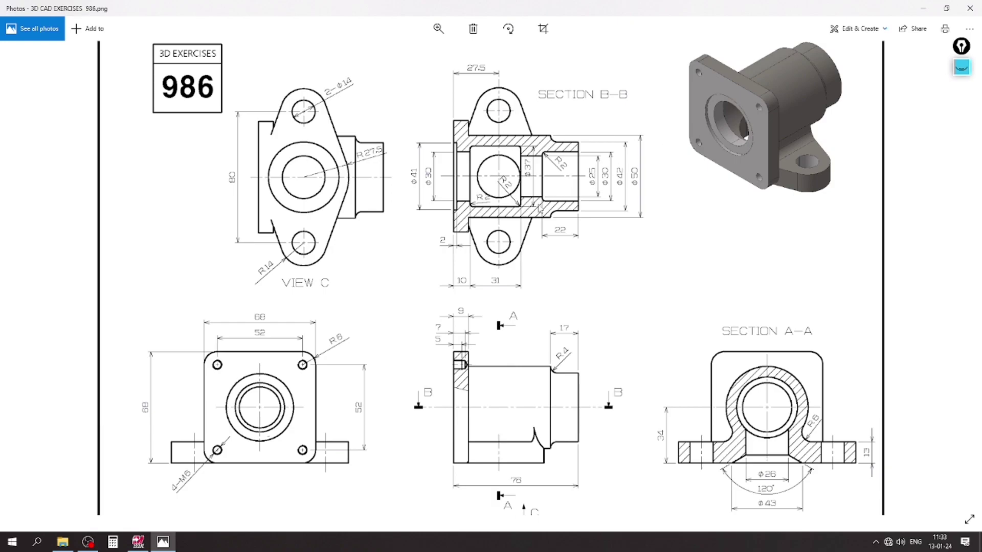
pyautogui.scroll(1, 452, 159)
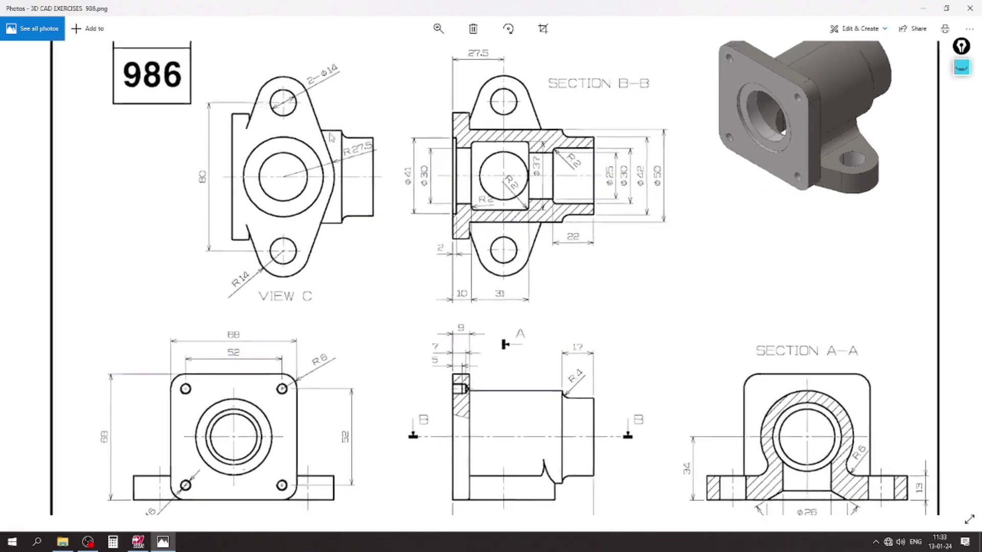
pyautogui.scroll(1, 453, 159)
pyautogui.scroll(1, 455, 161)
pyautogui.scroll(-3, 455, 161)
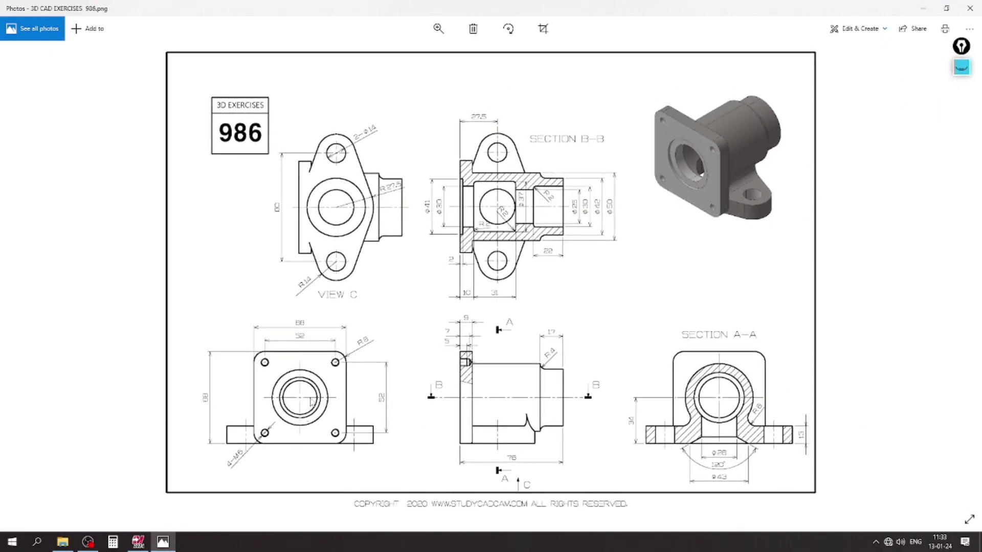
pyautogui.click(156, 537)
# - Set the construction plane to Top and return the plate to isometric view
pyautogui.rightClick(200, 252)
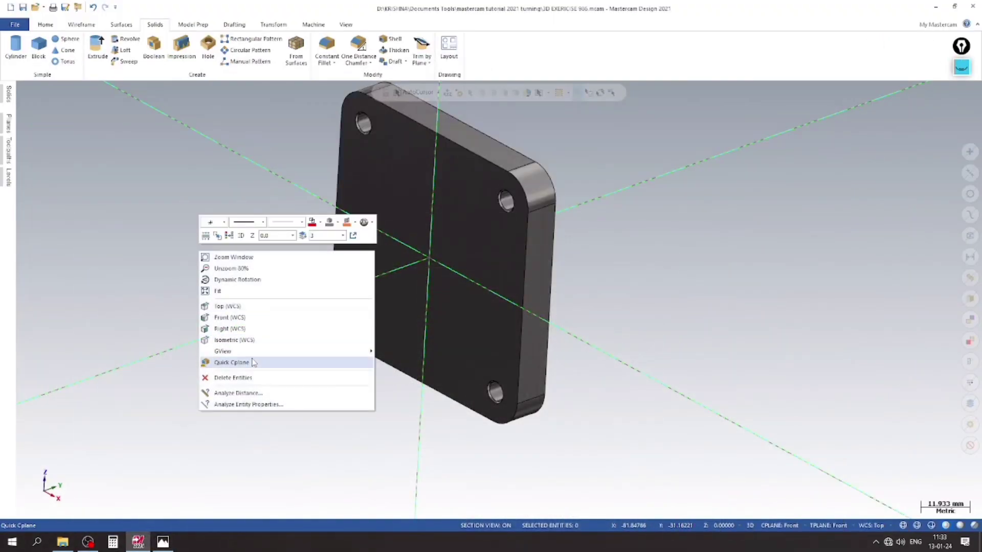
pyautogui.click(236, 305)
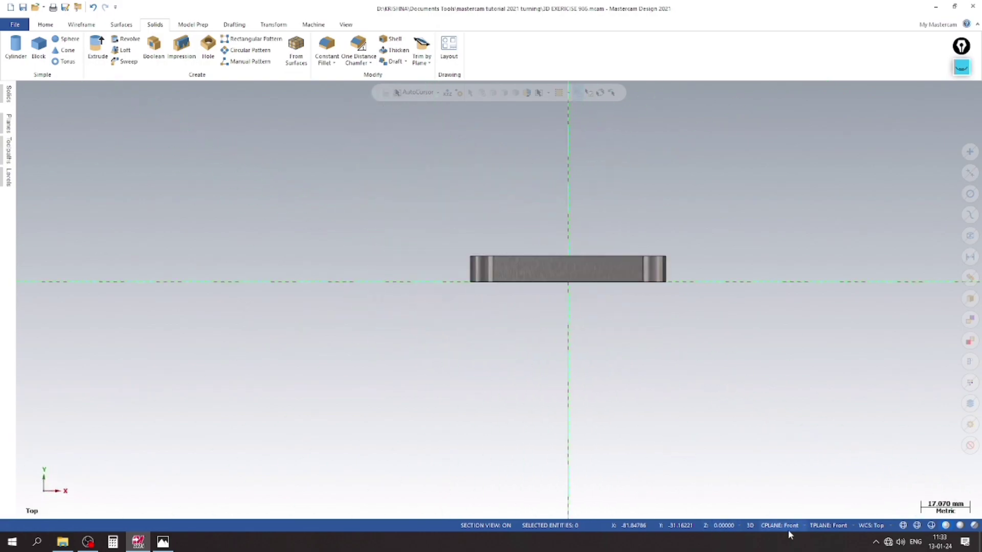
pyautogui.click(787, 529)
pyautogui.click(783, 418)
pyautogui.rightClick(318, 193)
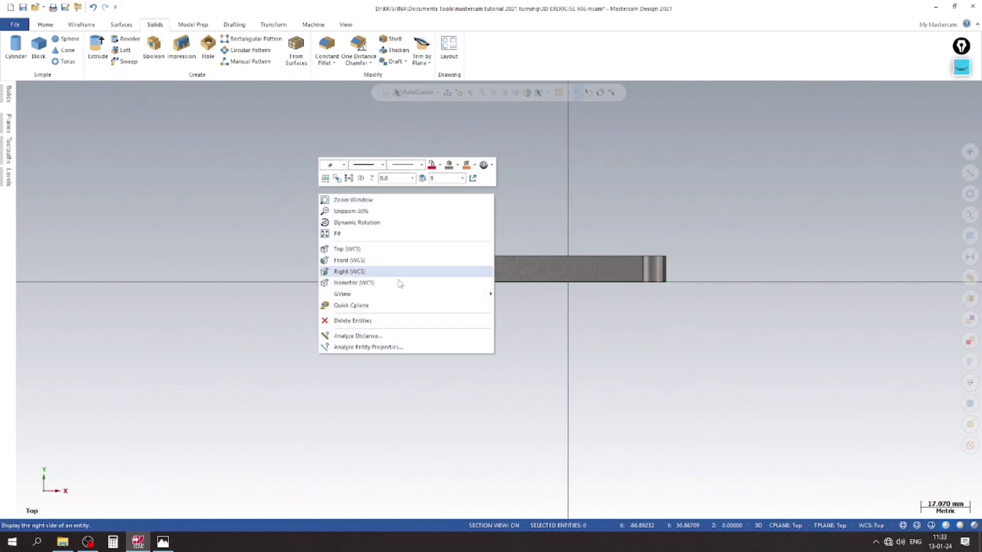
pyautogui.click(399, 282)
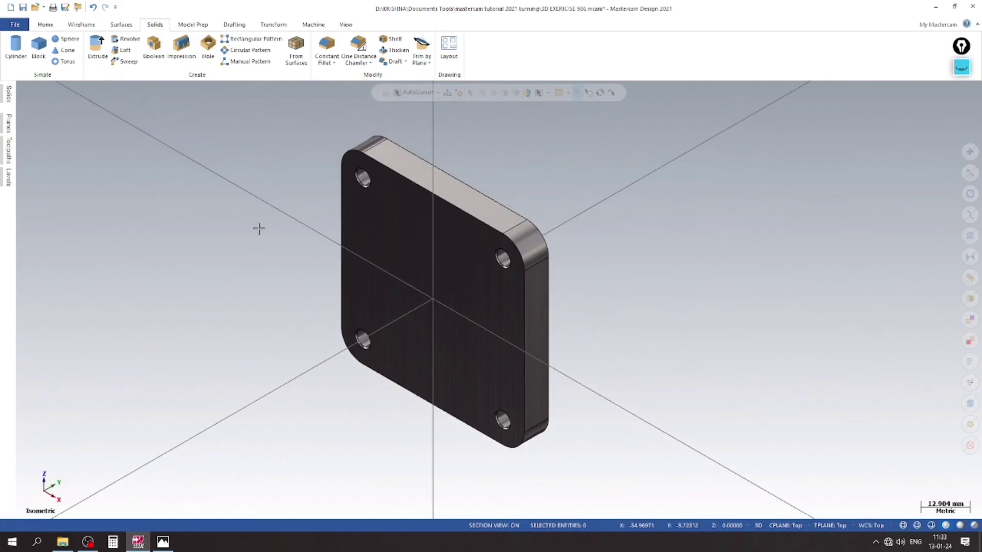
# - Section the model at the Top plane, viewed from above with Top construction plane
pyautogui.click(10, 127)
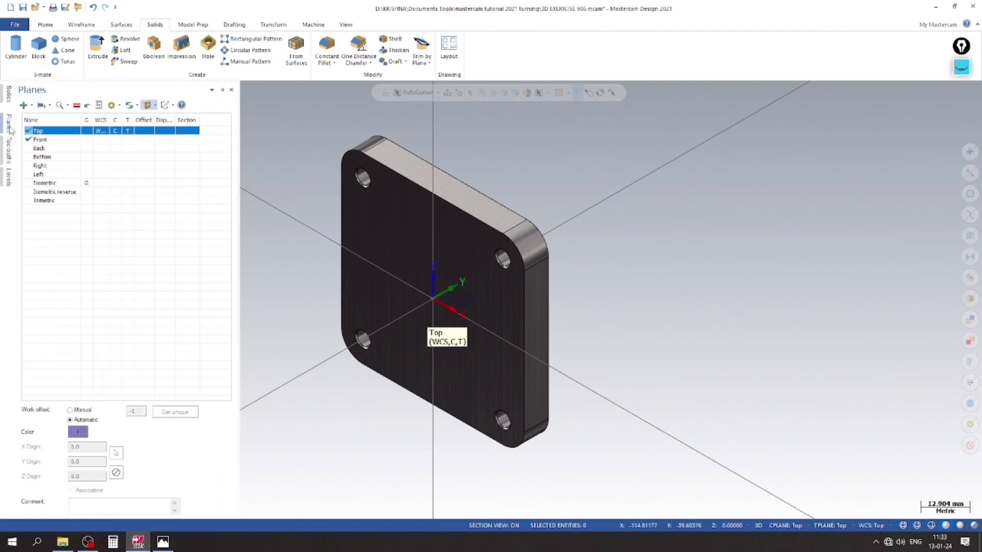
pyautogui.click(186, 132)
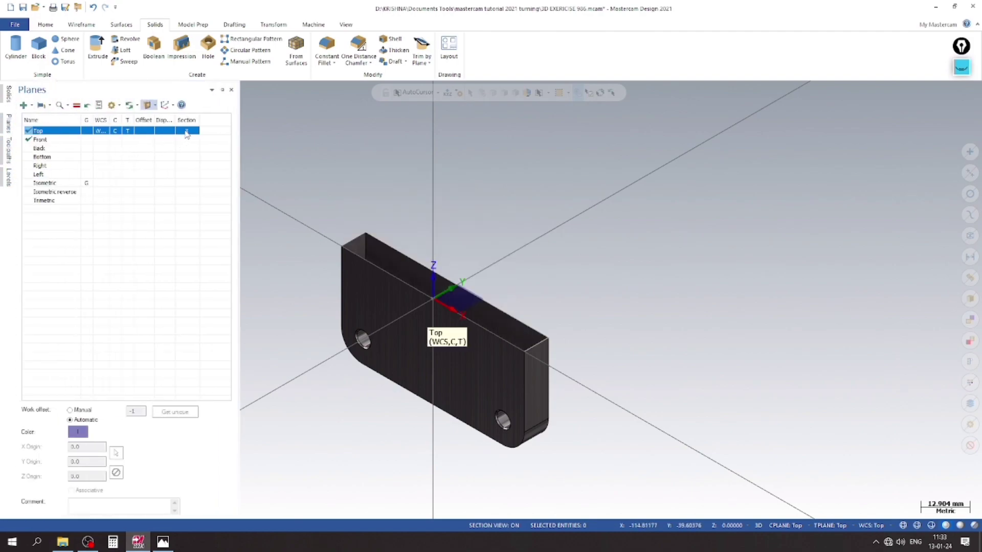
pyautogui.rightClick(318, 157)
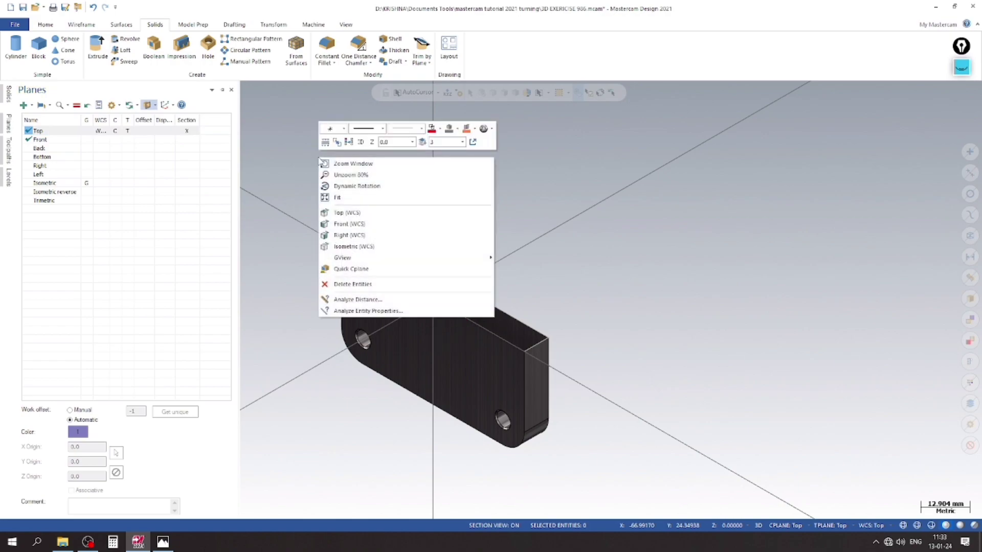
pyautogui.click(332, 213)
pyautogui.scroll(-2, 461, 219)
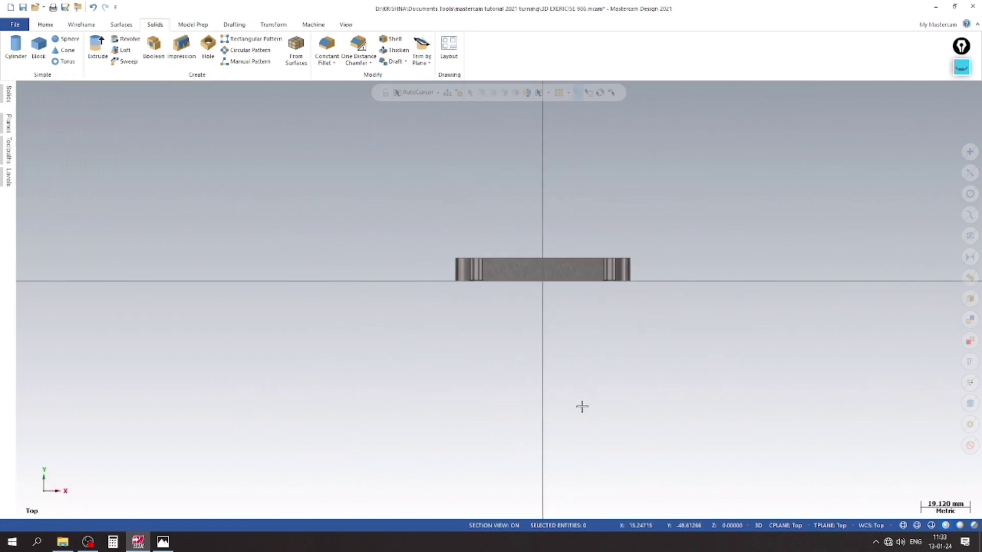
pyautogui.click(785, 527)
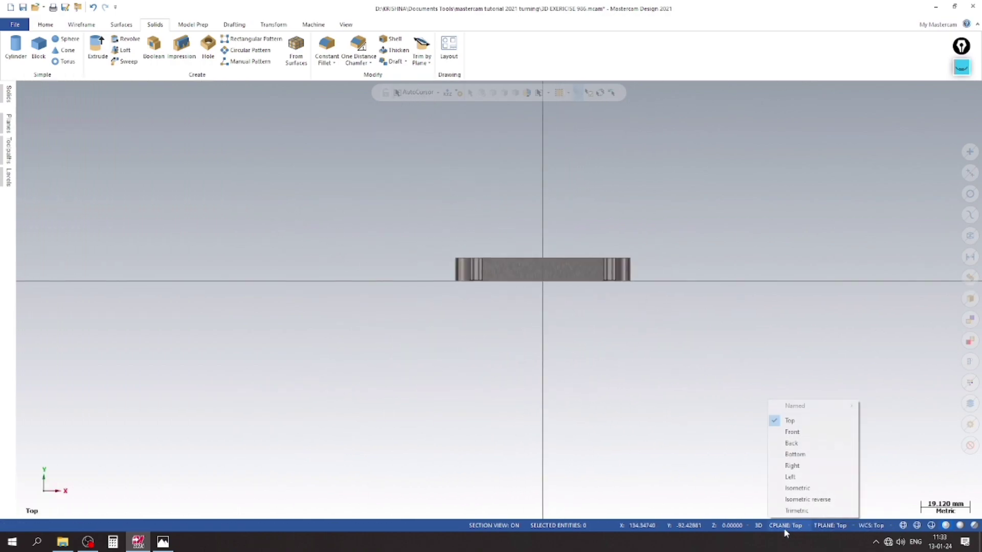
pyautogui.click(812, 418)
pyautogui.scroll(2, 609, 253)
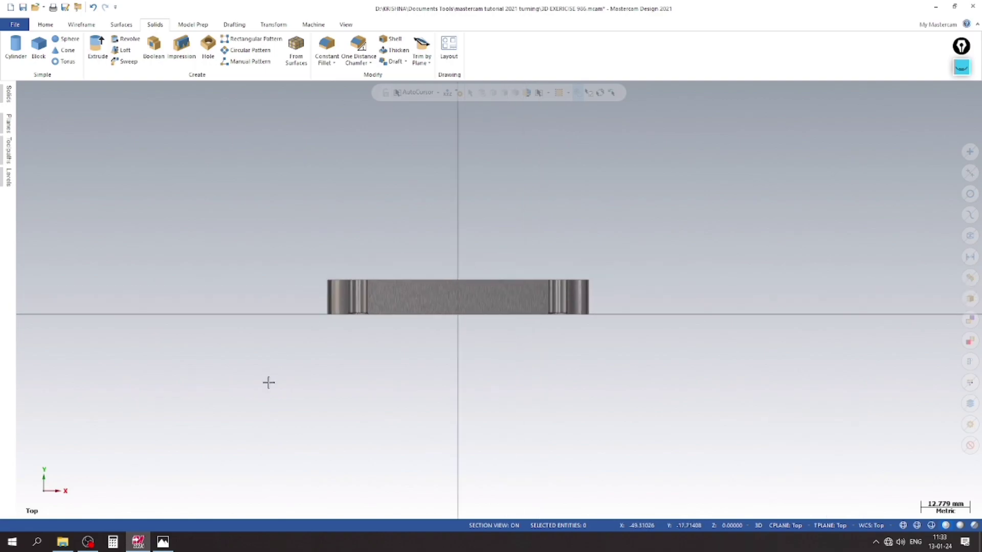
pyautogui.click(163, 541)
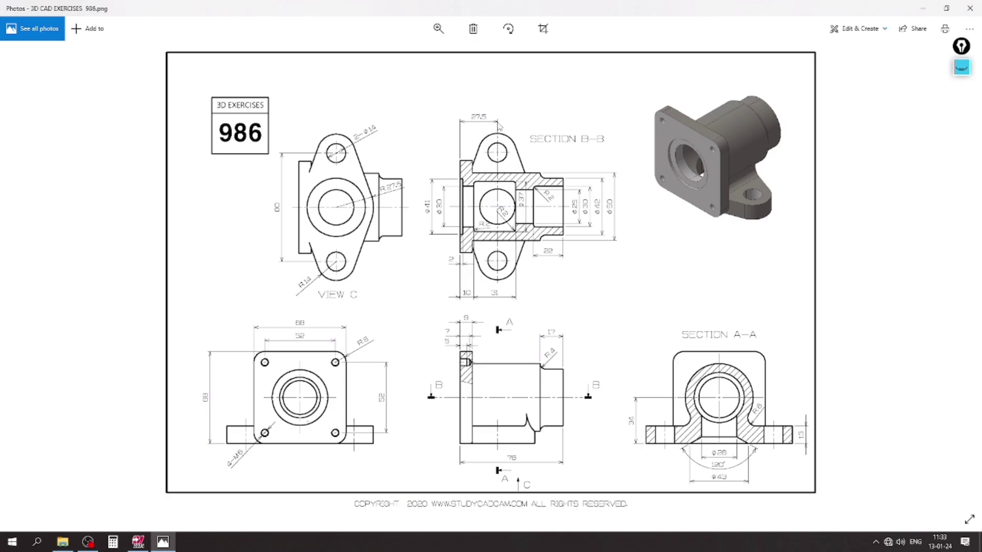
# - Zoom around Section B-B of the 986 drawing to read its dimensions
pyautogui.scroll(1, 493, 127)
pyautogui.scroll(1, 489, 123)
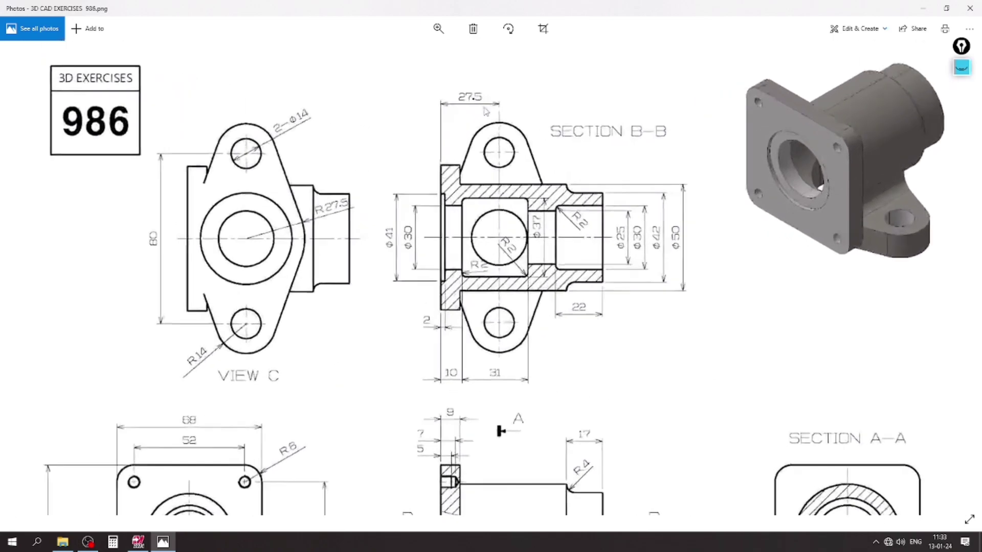
pyautogui.scroll(1, 480, 119)
pyautogui.scroll(1, 473, 114)
pyautogui.scroll(-1, 429, 135)
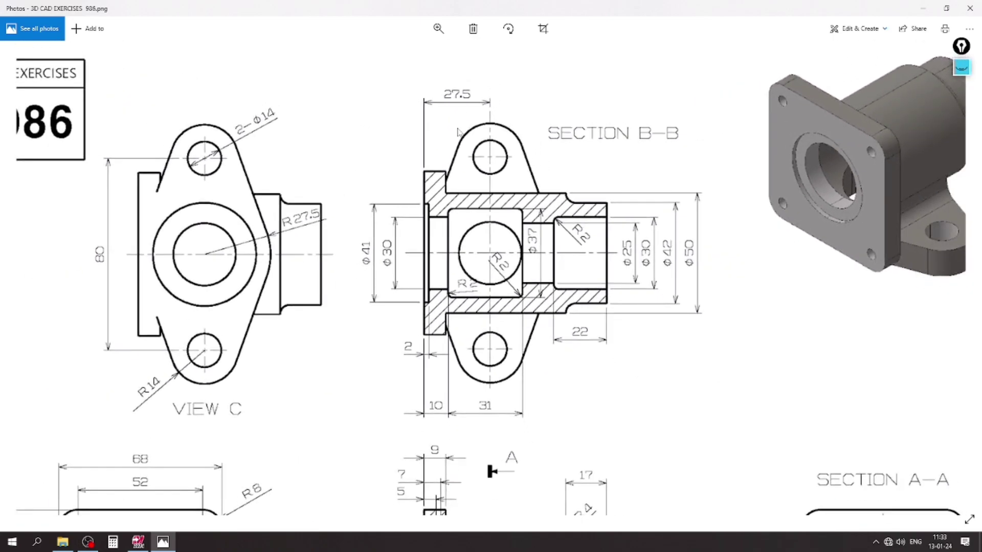
pyautogui.scroll(-1, 458, 132)
pyautogui.scroll(1, 468, 115)
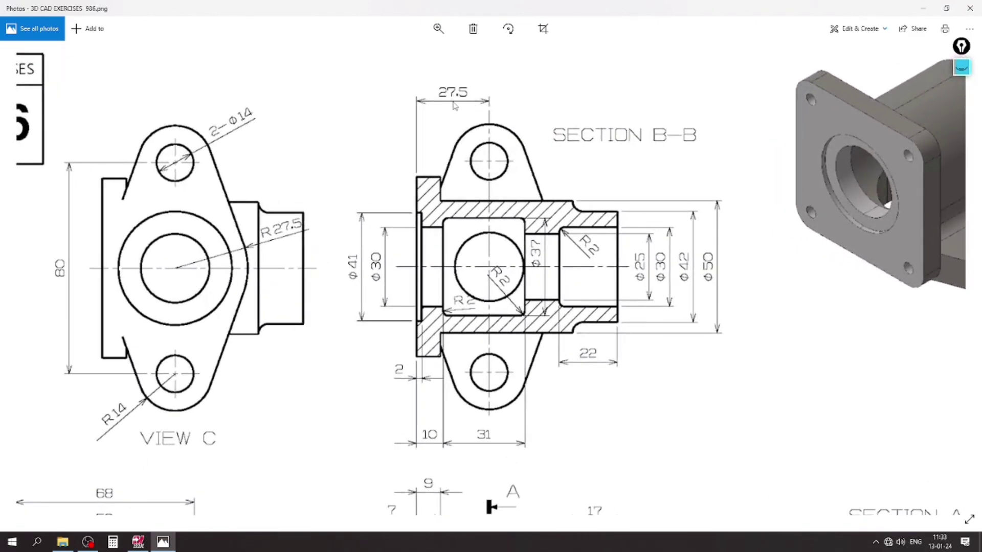
pyautogui.scroll(-2, 453, 106)
pyautogui.scroll(-1, 442, 107)
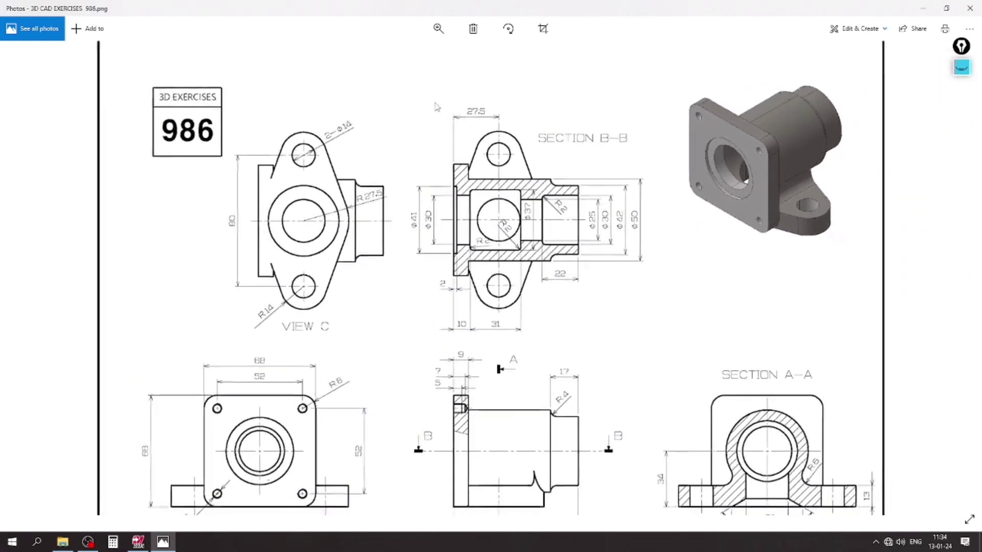
pyautogui.scroll(1, 436, 106)
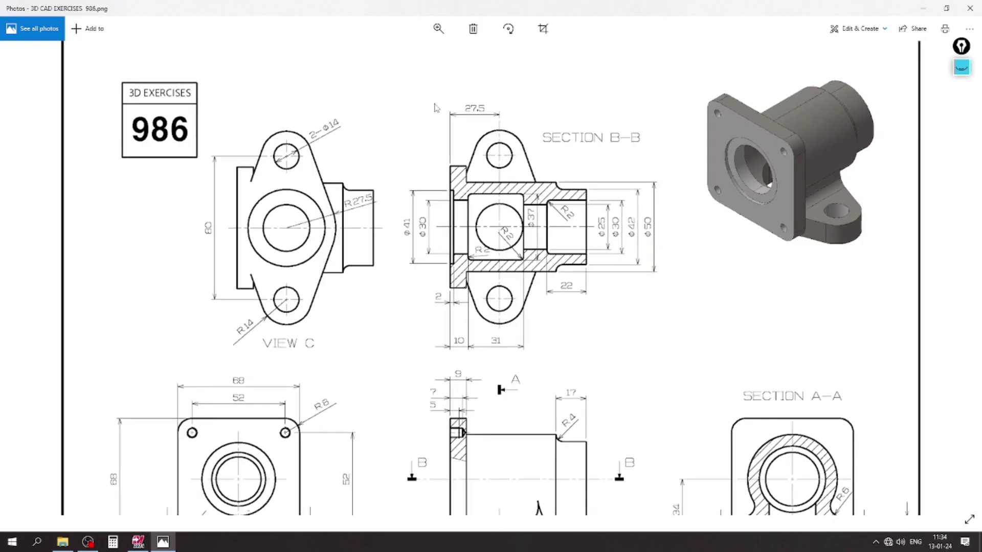
pyautogui.scroll(-2, 436, 107)
pyautogui.scroll(1, 436, 108)
pyautogui.scroll(1, 436, 107)
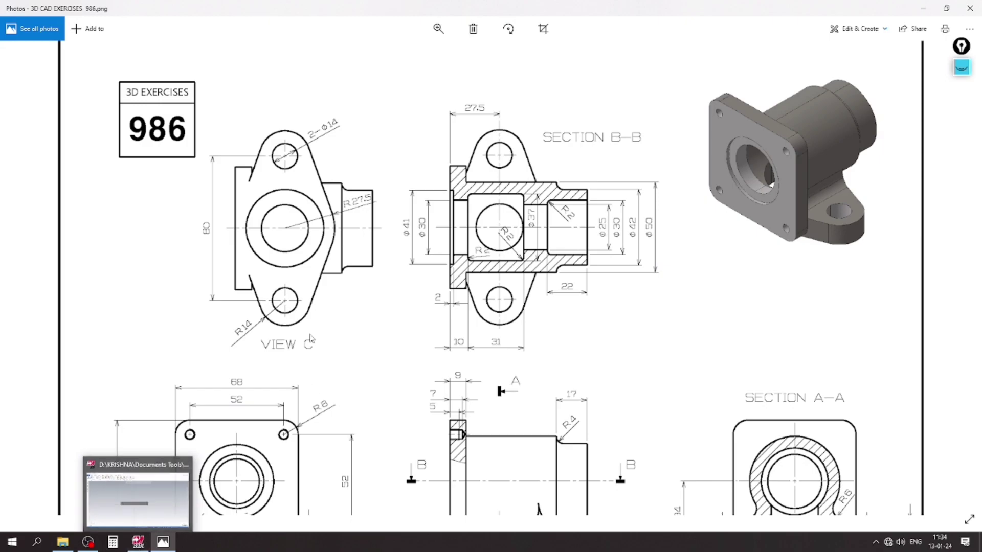
pyautogui.scroll(-2, 311, 339)
pyautogui.scroll(1, 677, 458)
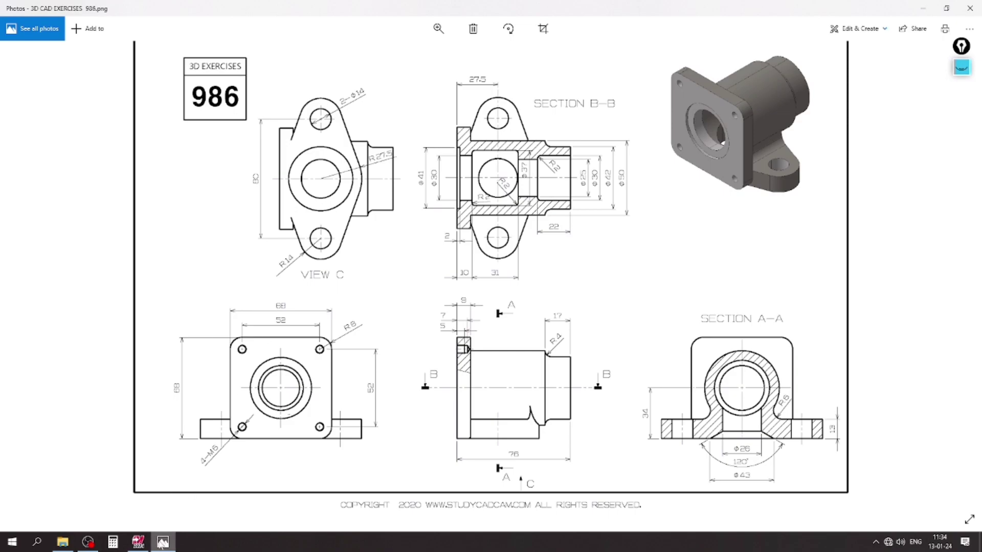
pyautogui.moveTo(163, 542)
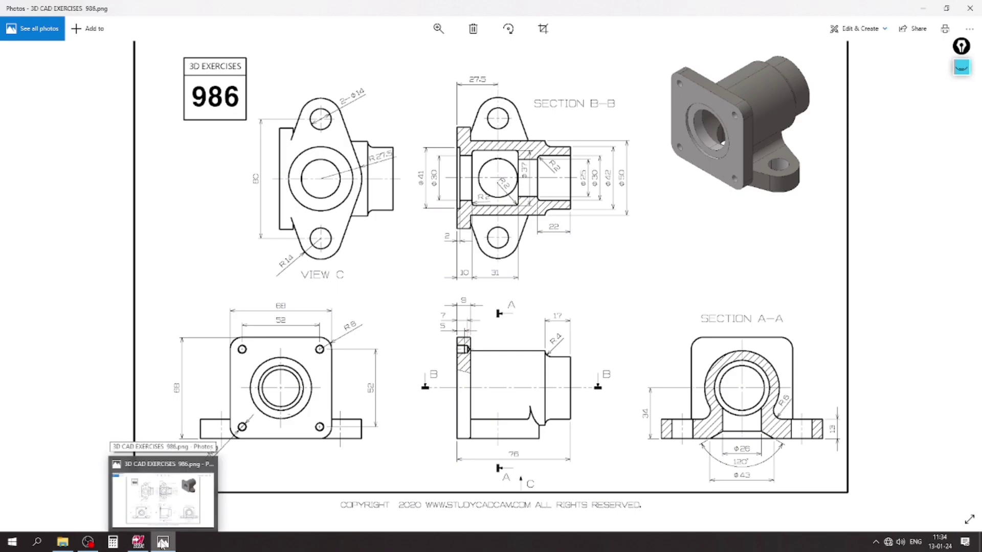
pyautogui.click(162, 543)
# - Hide the body's level 2 and switch to the Top view
pyautogui.scroll(1, 393, 230)
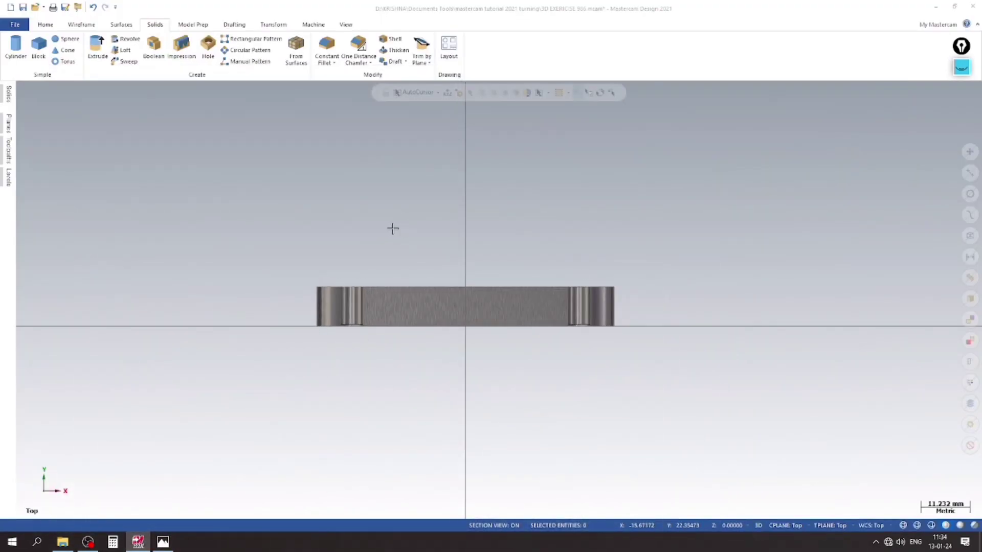
pyautogui.click(82, 24)
pyautogui.click(73, 49)
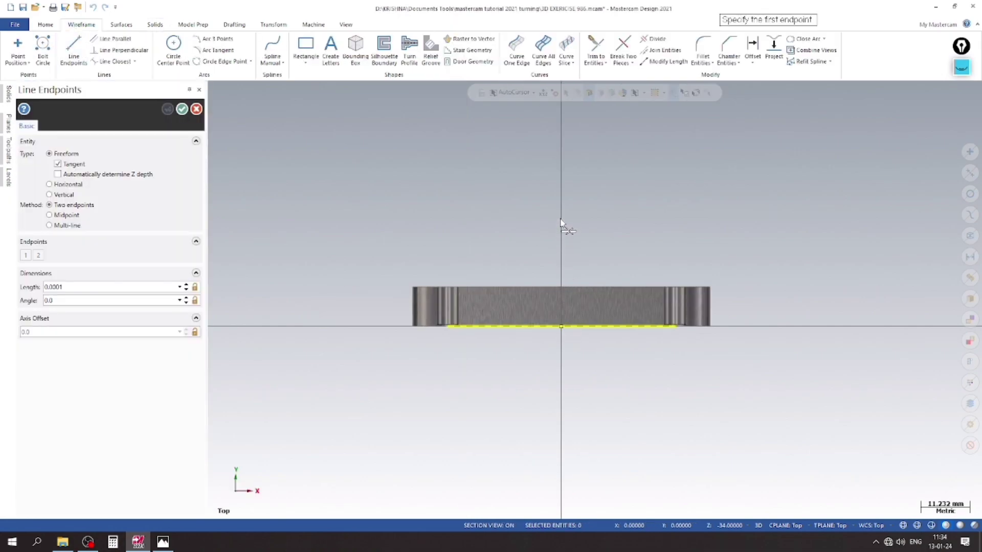
pyautogui.moveTo(560, 223)
pyautogui.mouseDown(button='middle')
pyautogui.moveTo(389, 284)
pyautogui.moveTo(482, 277)
pyautogui.mouseUp(button='middle')
pyautogui.press('Escape')
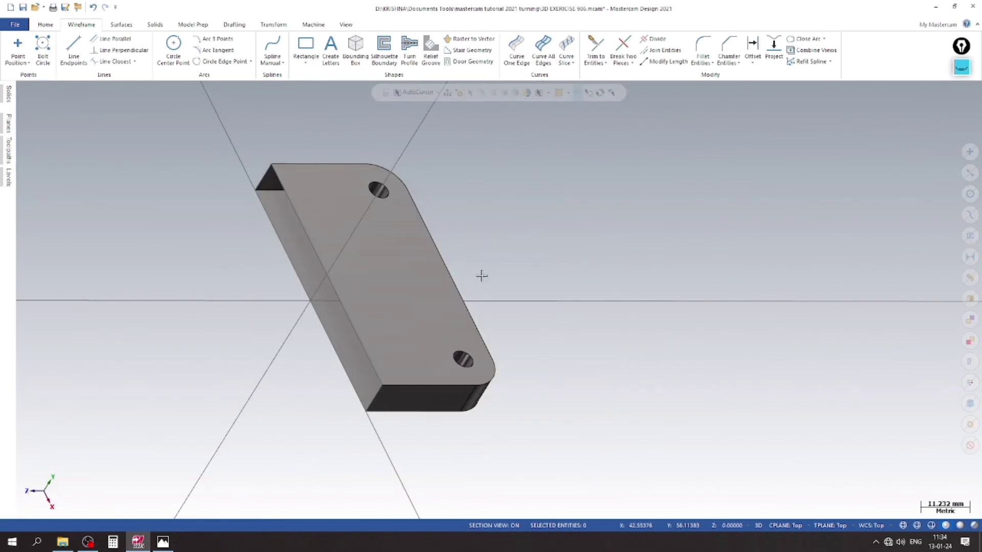
pyautogui.click(9, 176)
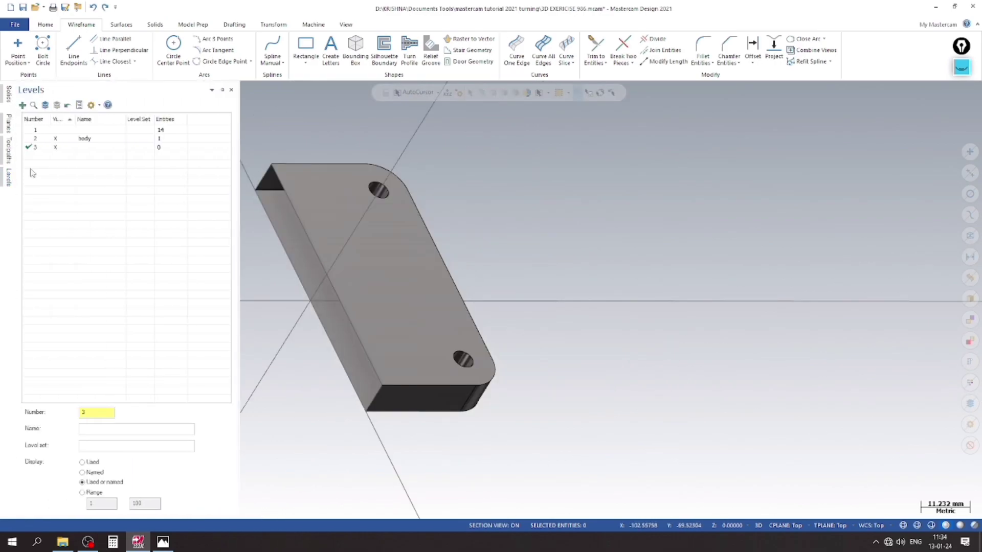
pyautogui.click(57, 139)
pyautogui.rightClick(310, 172)
pyautogui.click(329, 231)
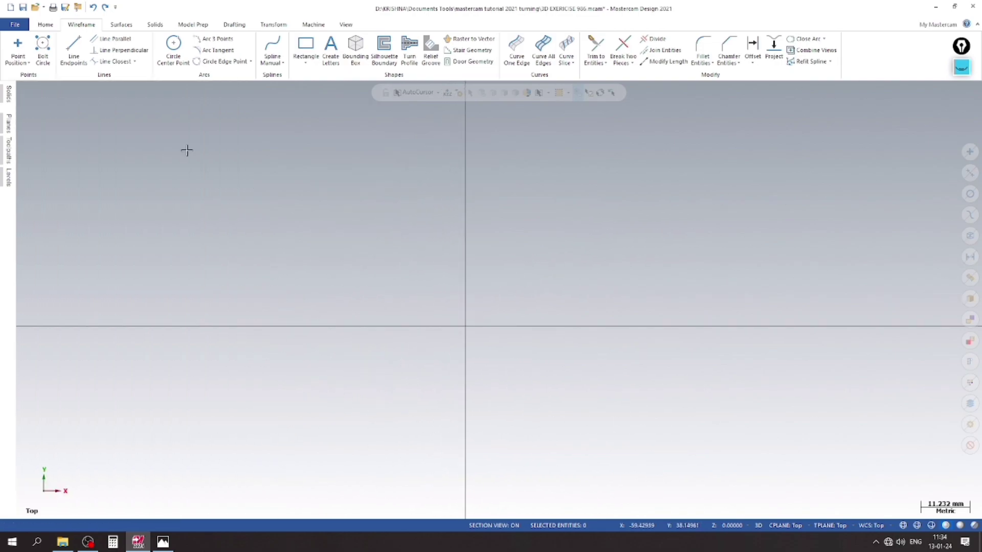
# - Draw a line from the origin at 90° with length 27.5 mm
pyautogui.click(73, 51)
pyautogui.click(561, 326)
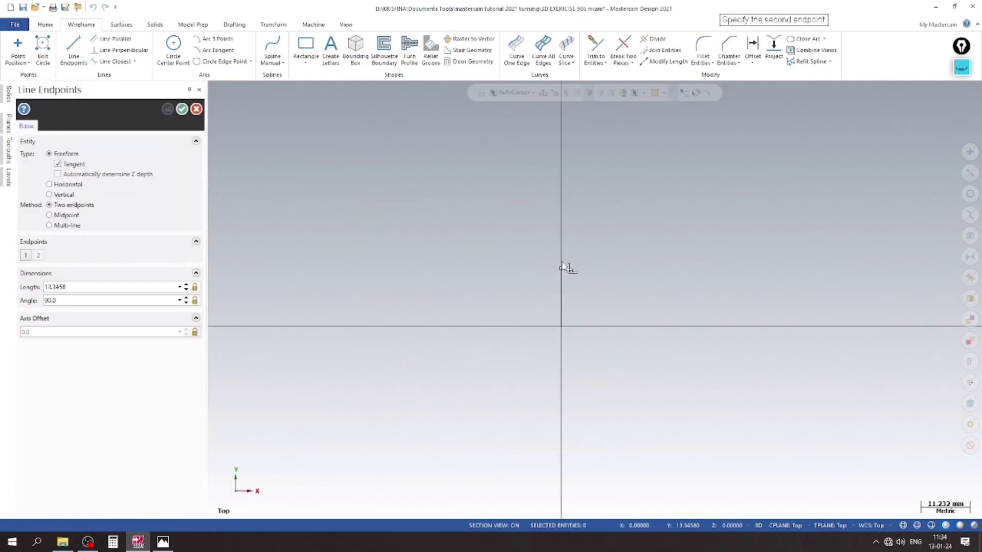
pyautogui.click(561, 236)
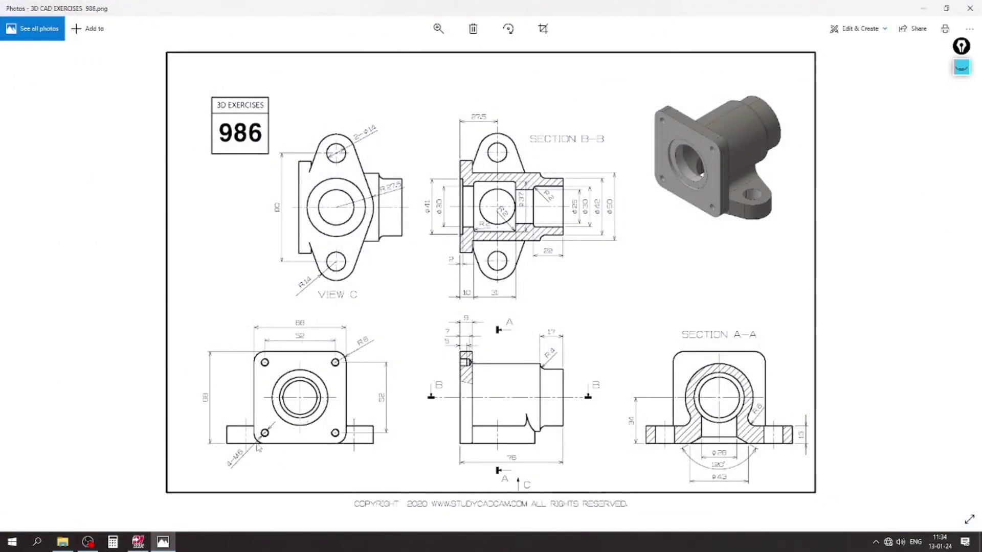
pyautogui.click(162, 541)
pyautogui.doubleClick(79, 287)
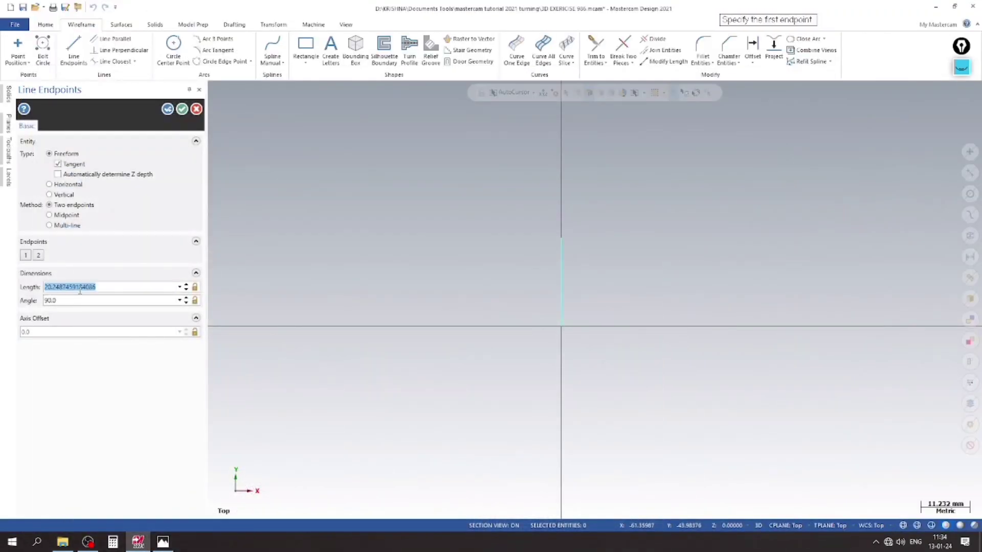
pyautogui.write('27.5')
pyautogui.click(183, 109)
pyautogui.click(185, 62)
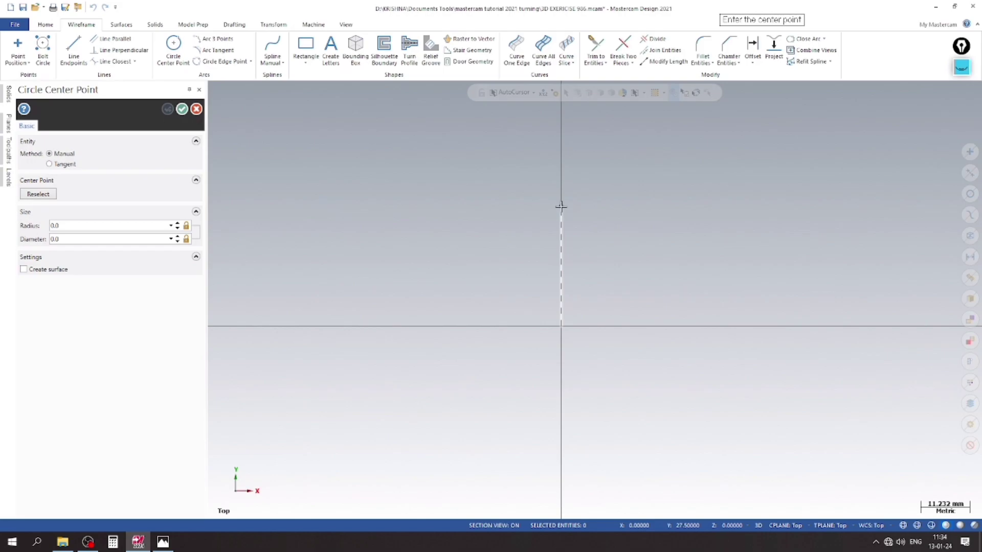
# - Draw an R27.5 circle centred at the top end of the vertical line
pyautogui.click(561, 207)
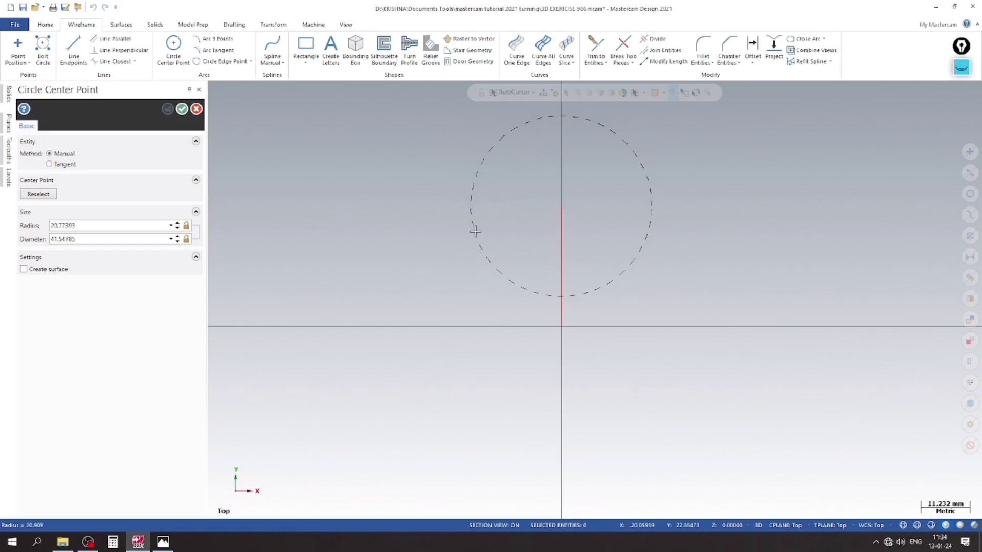
pyautogui.click(543, 288)
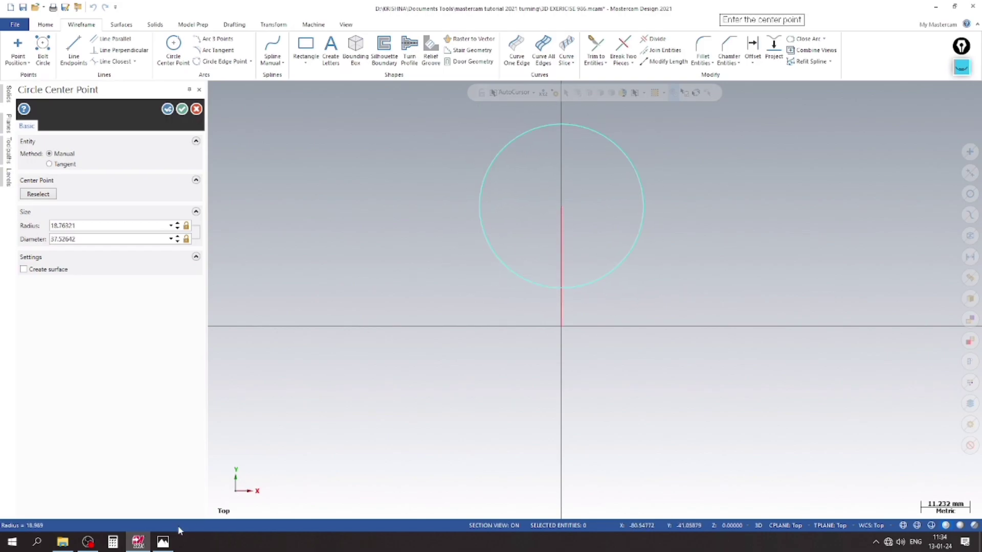
pyautogui.click(161, 542)
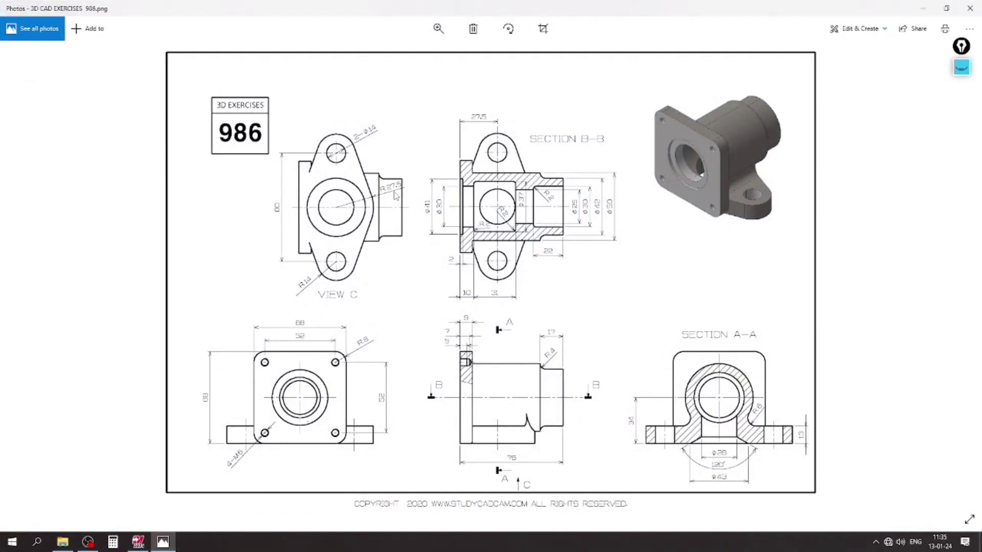
pyautogui.click(163, 542)
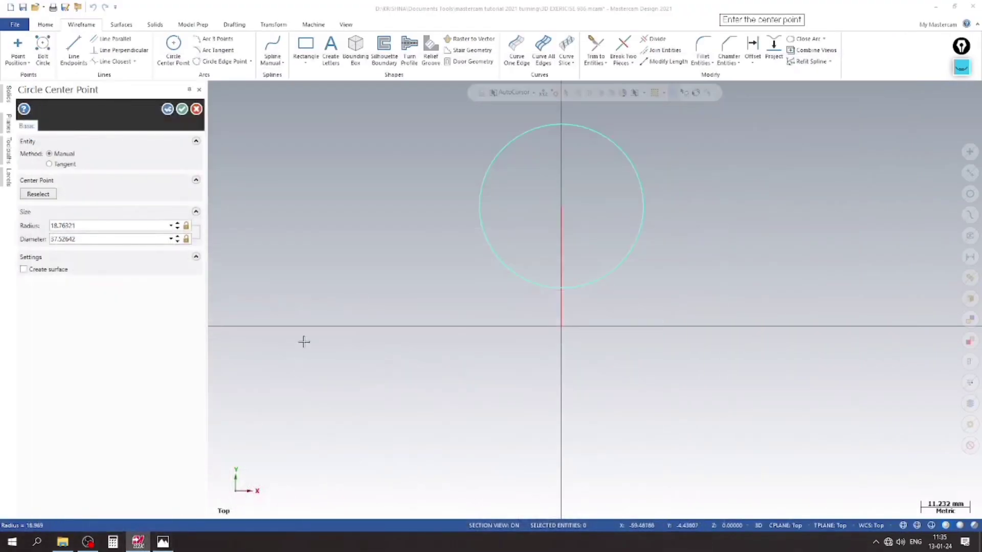
pyautogui.doubleClick(113, 225)
pyautogui.write('27.5')
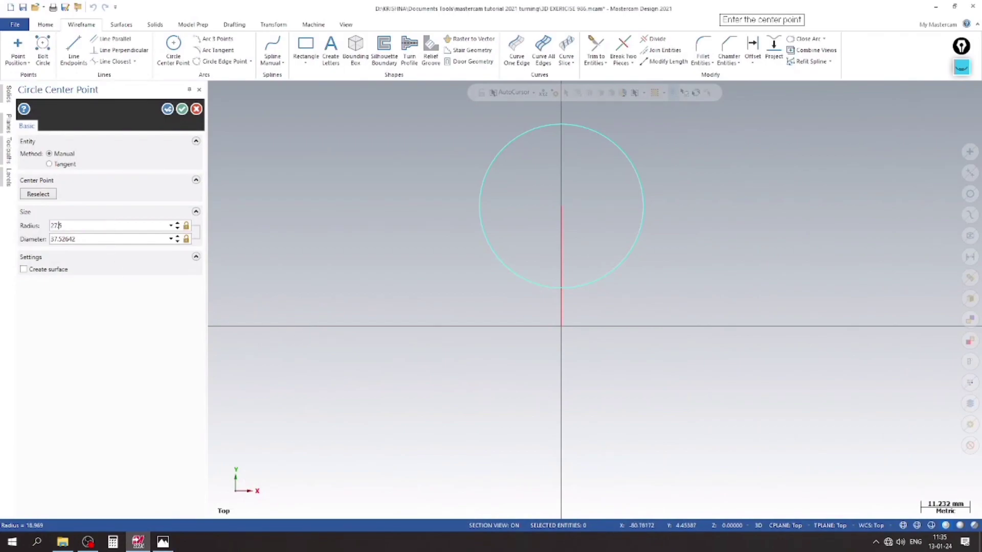
pyautogui.press('Return')
pyautogui.click(167, 109)
pyautogui.scroll(-2, 443, 381)
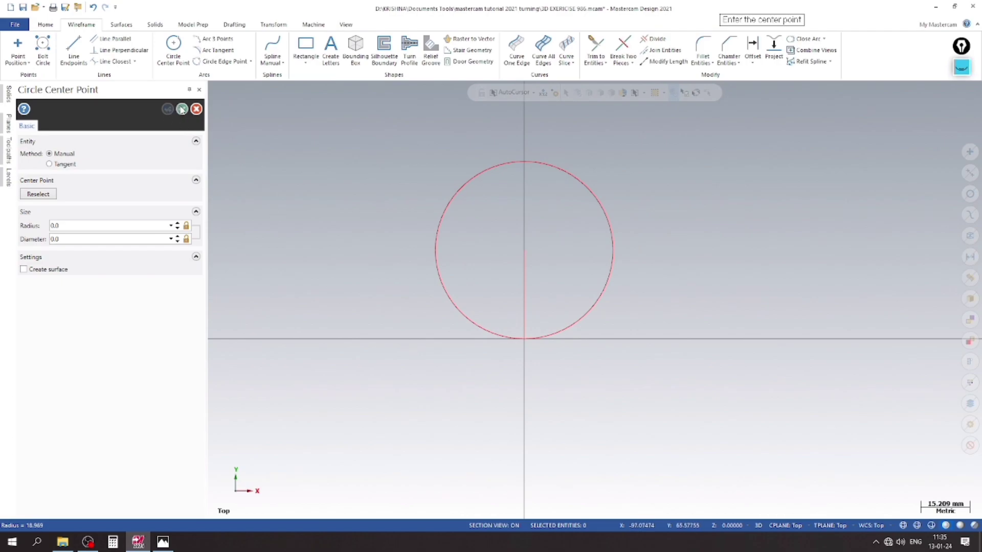
pyautogui.click(182, 109)
# - Draw a horizontal line left from the circle centre with length 80/2 (40 mm)
pyautogui.click(74, 48)
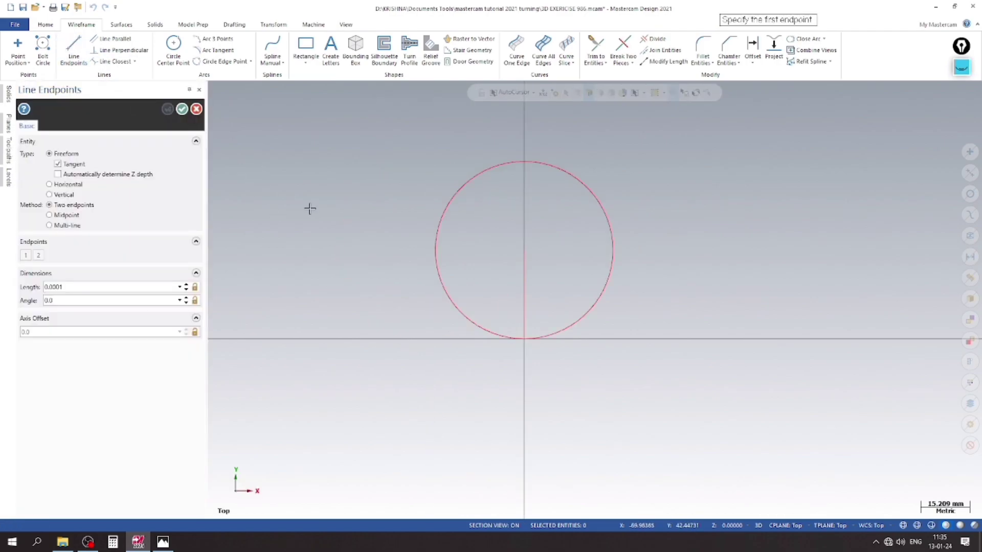
pyautogui.click(525, 254)
pyautogui.click(317, 250)
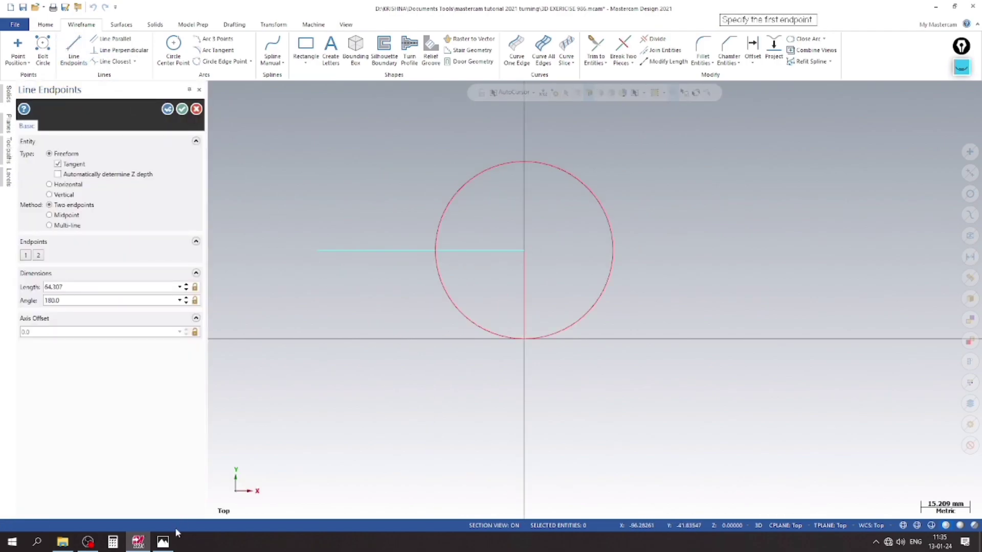
pyautogui.click(164, 541)
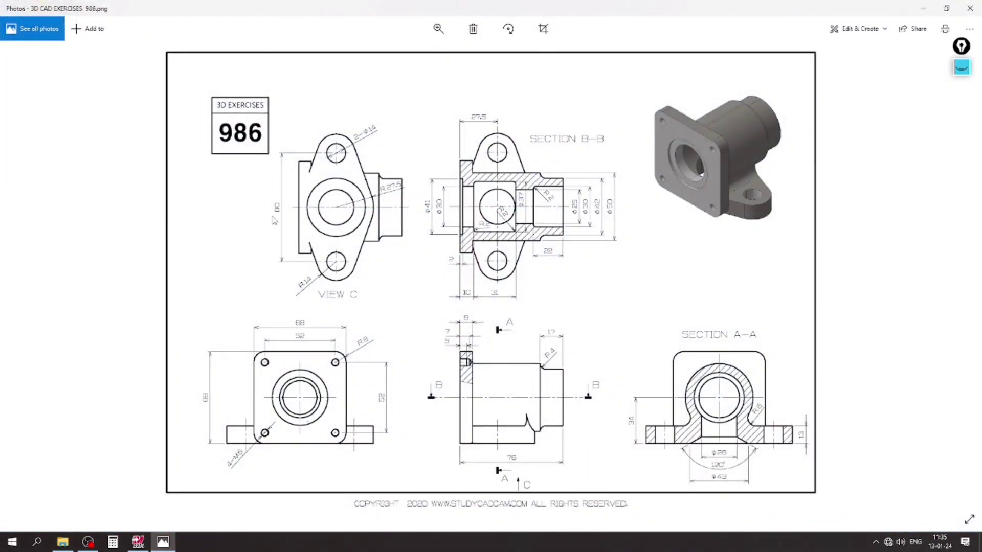
pyautogui.scroll(2, 271, 211)
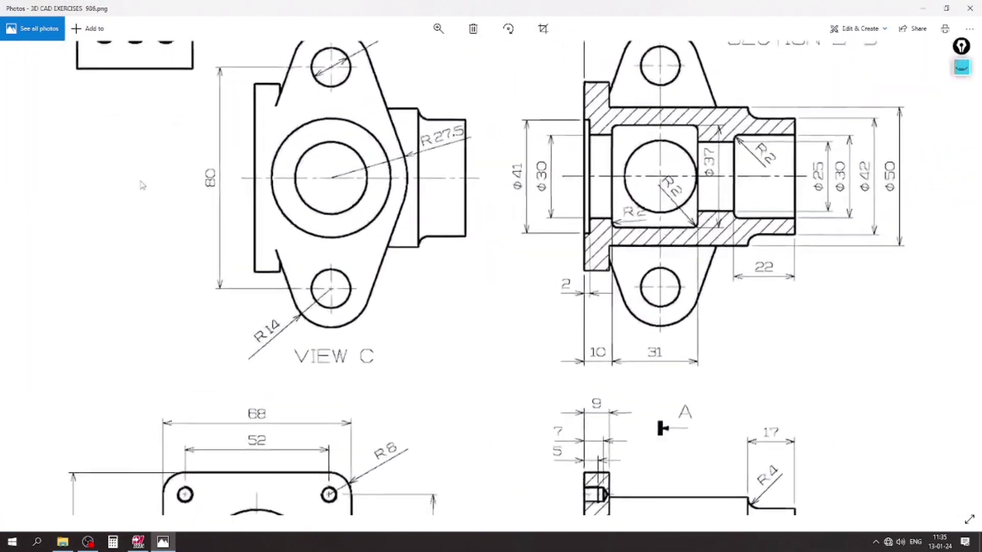
pyautogui.scroll(-1, 204, 212)
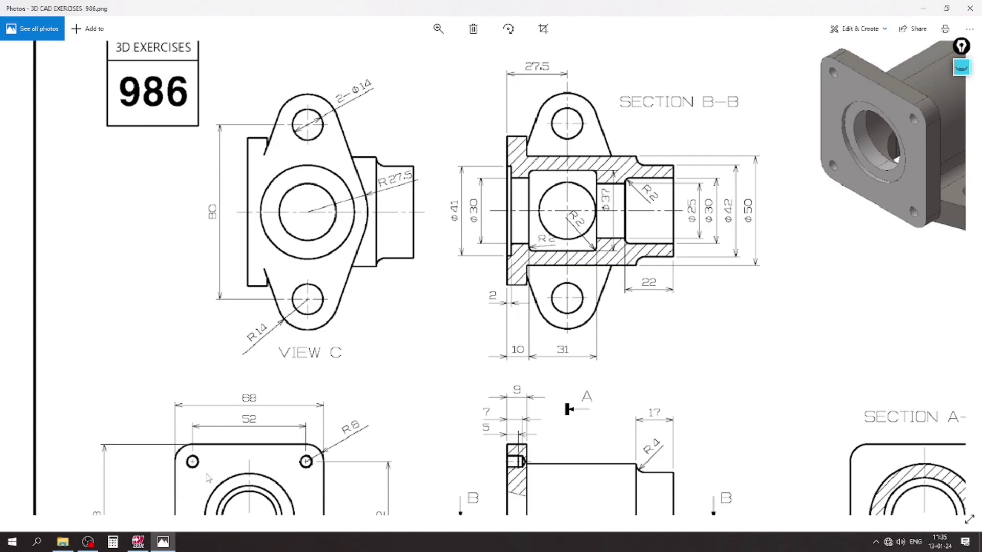
pyautogui.hotkey('alt', 'Tab')
pyautogui.doubleClick(90, 287)
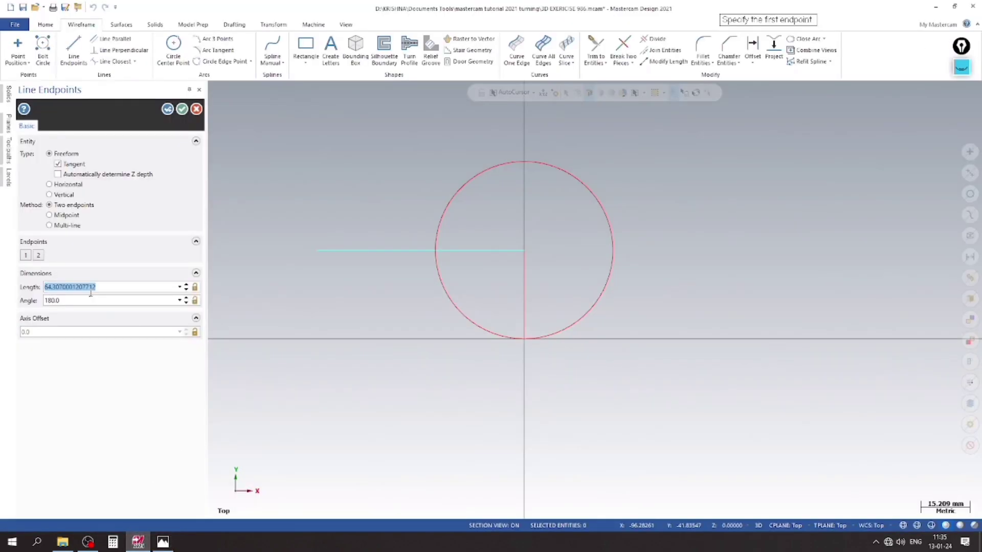
pyautogui.write('80/2')
pyautogui.press('Return')
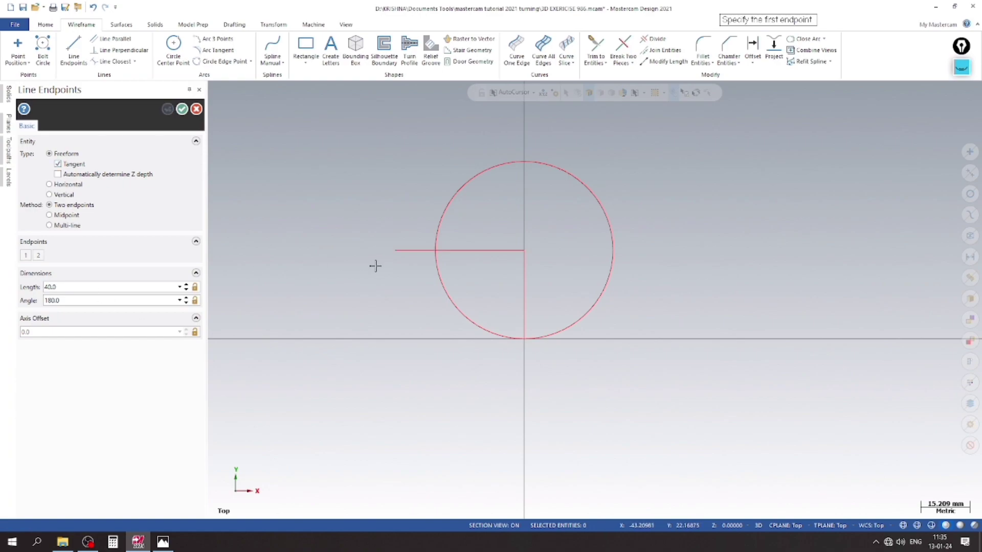
pyautogui.click(170, 50)
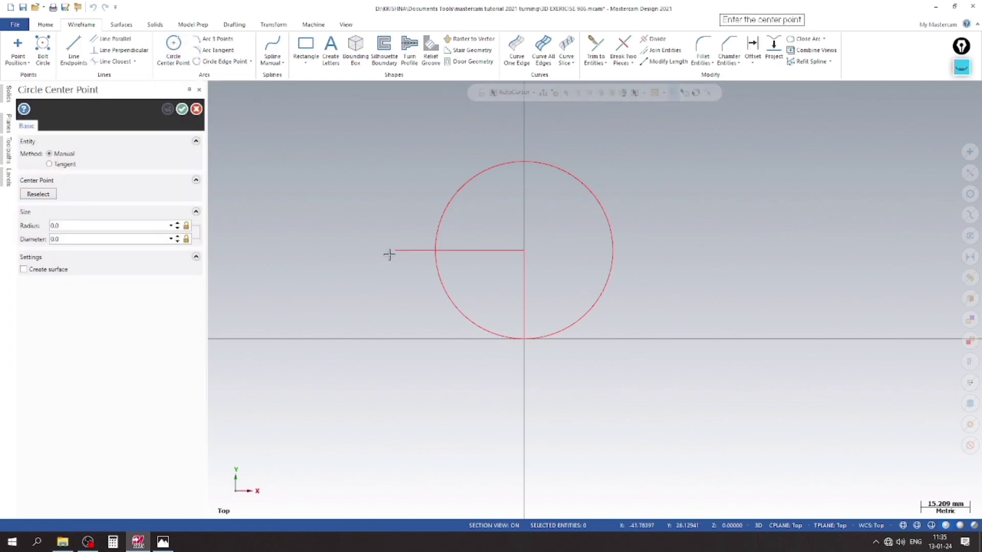
# - Draw a 14 mm diameter hole circle centred on the 40 mm line's left end
pyautogui.click(396, 251)
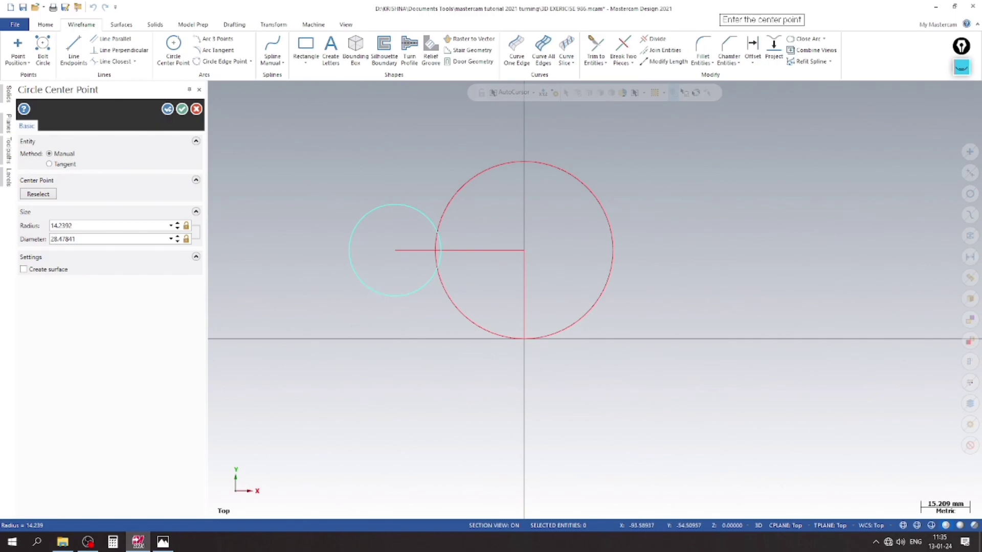
pyautogui.click(172, 541)
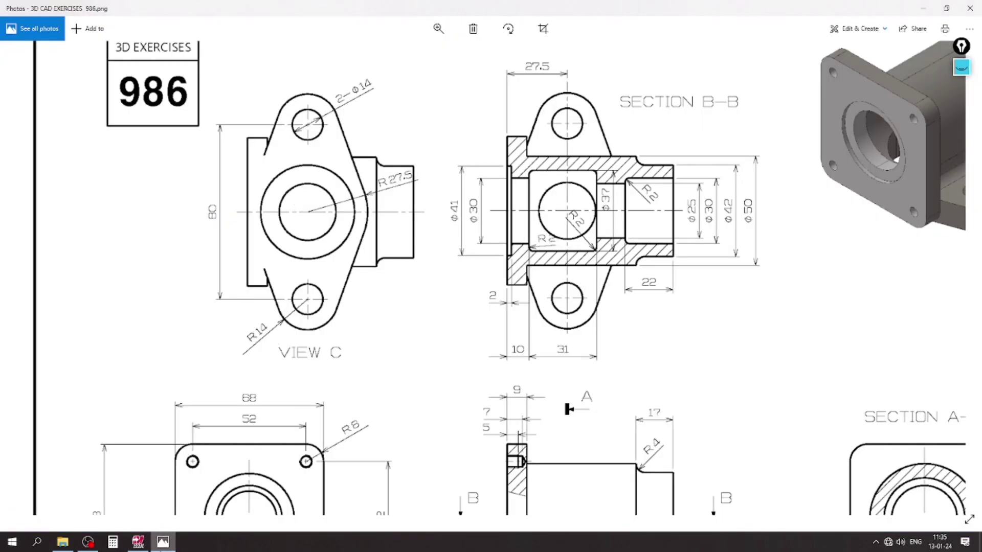
pyautogui.click(138, 541)
pyautogui.click(105, 239)
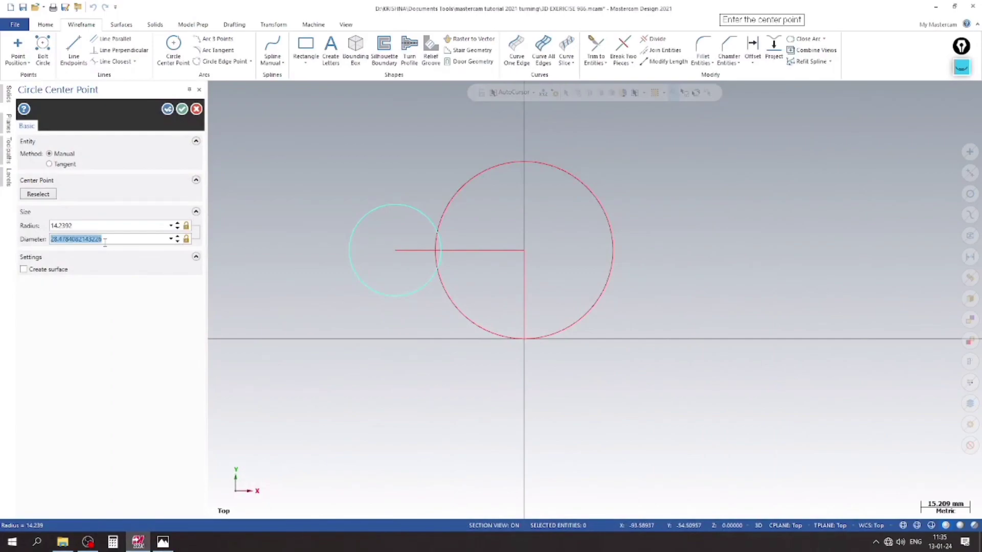
pyautogui.write('14')
pyautogui.press('Return')
pyautogui.press('Return')
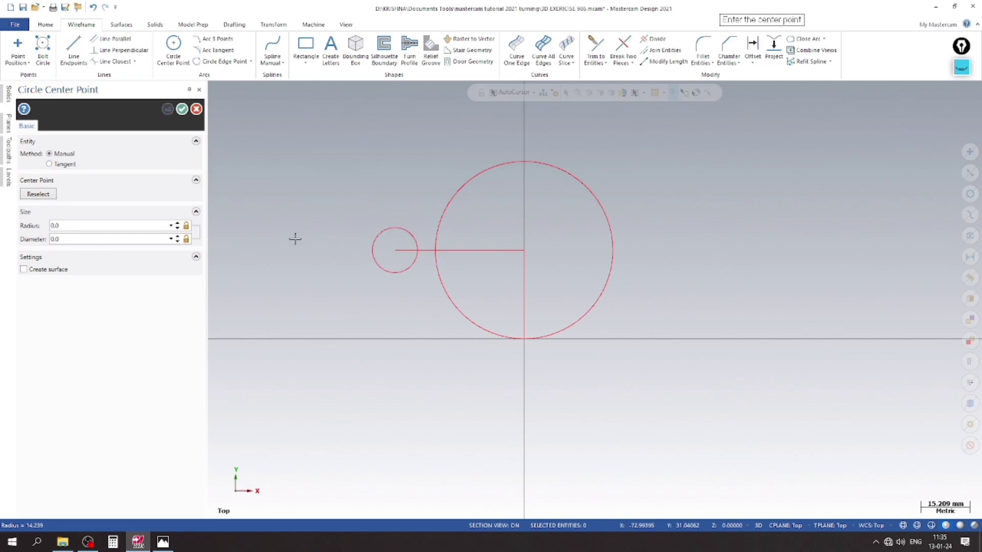
# - Add a concentric 14 mm radius lug circle around the hole
pyautogui.click(400, 251)
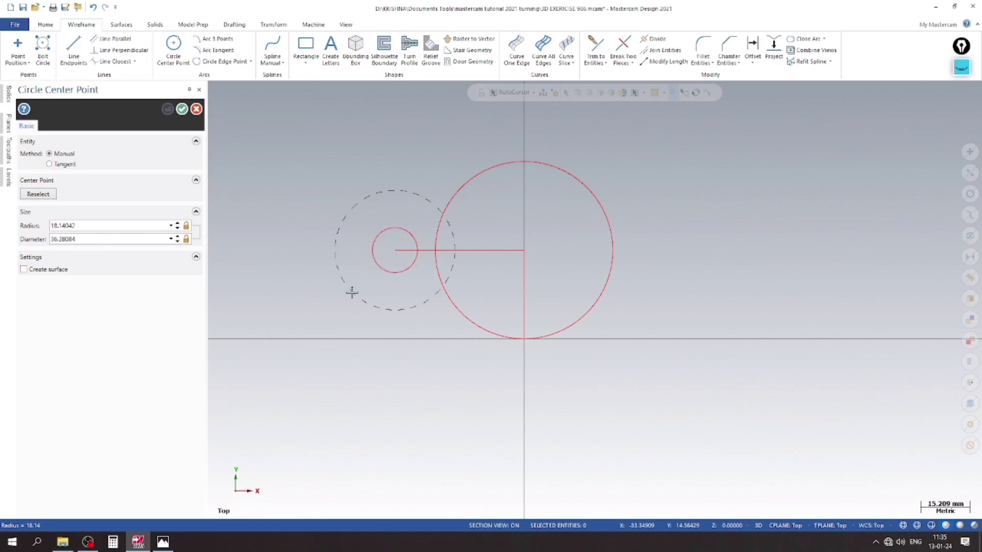
pyautogui.click(352, 291)
pyautogui.doubleClick(80, 228)
pyautogui.write('14')
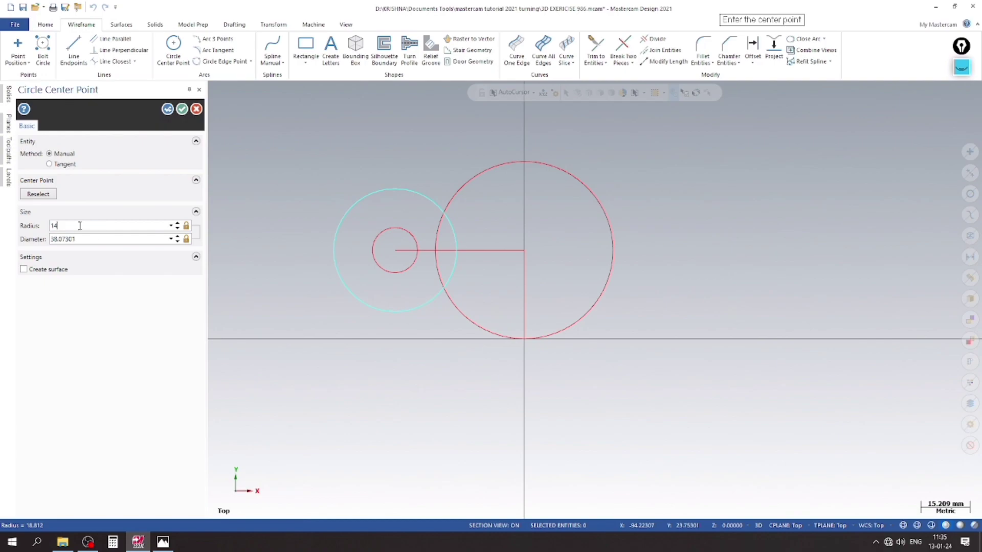
pyautogui.press('Return')
pyautogui.press('Return')
pyautogui.click(197, 109)
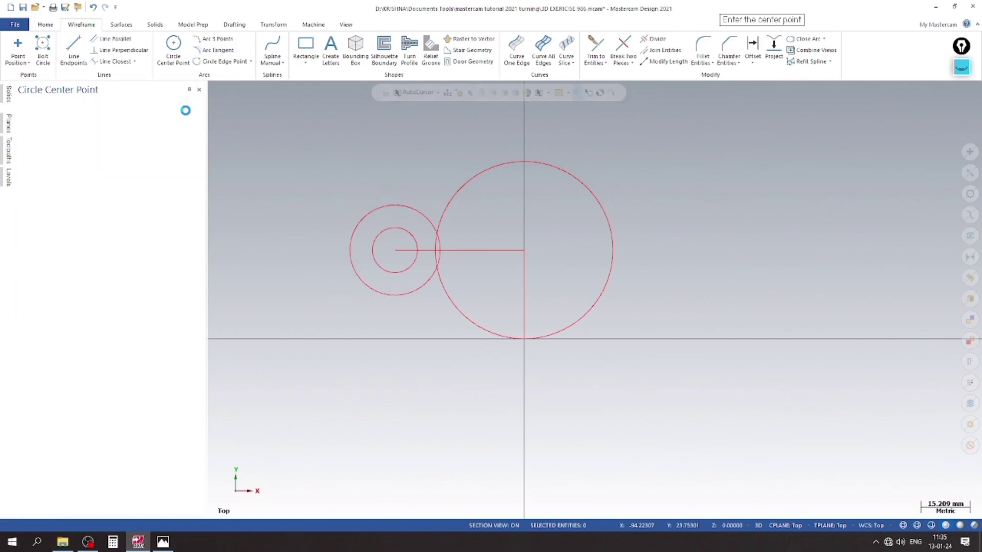
# - Accept the AutoSave overwrite prompt and window-select both lug circles
pyautogui.click(333, 368)
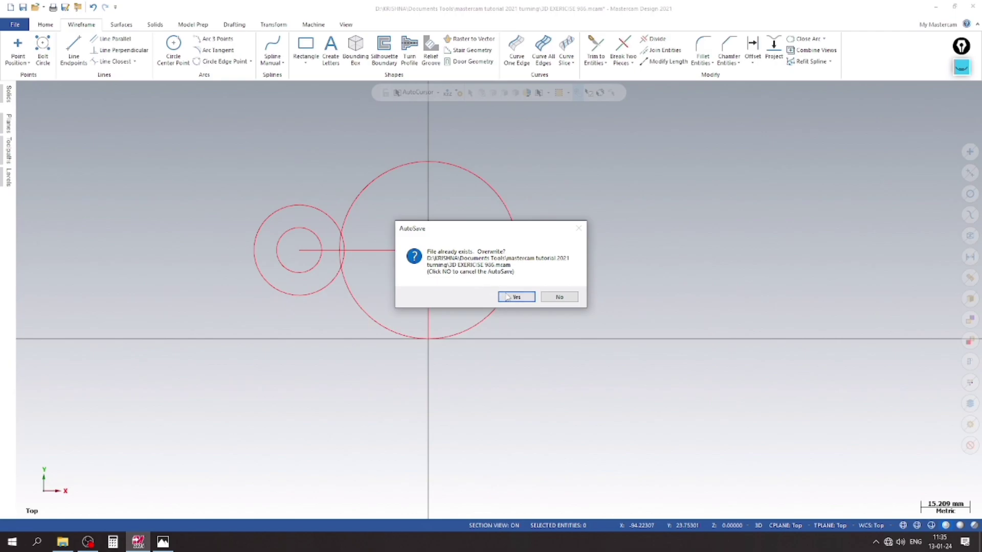
pyautogui.click(506, 297)
pyautogui.scroll(1, 219, 194)
pyautogui.moveTo(221, 173); pyautogui.dragTo(421, 379)
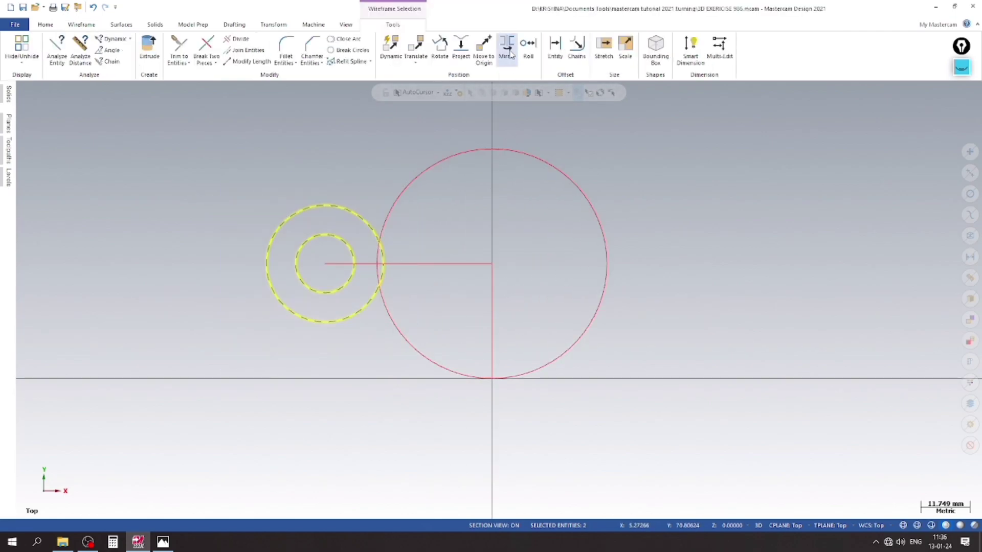
# - Mirror the two lug circles across the Y axis to the right side
pyautogui.click(506, 52)
pyautogui.click(24, 258)
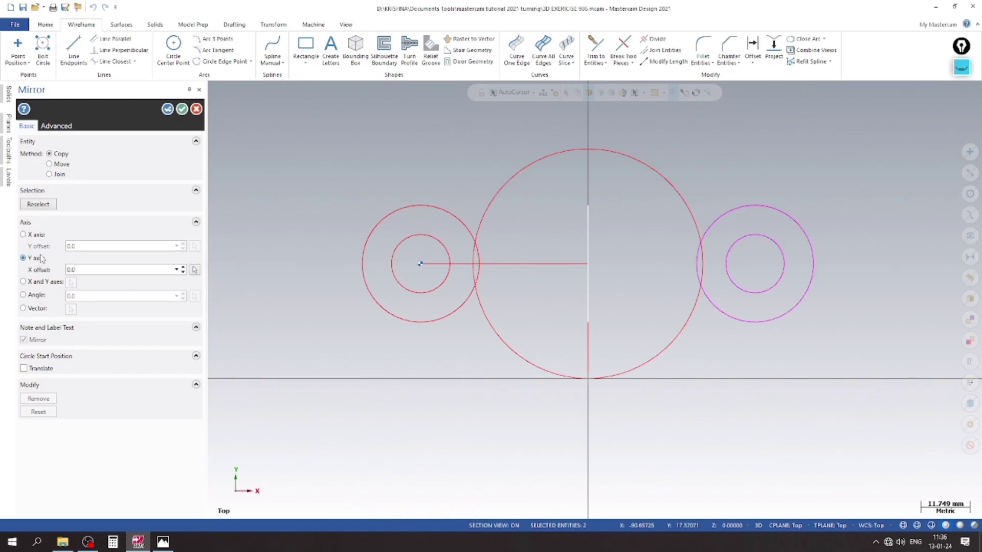
pyautogui.click(182, 109)
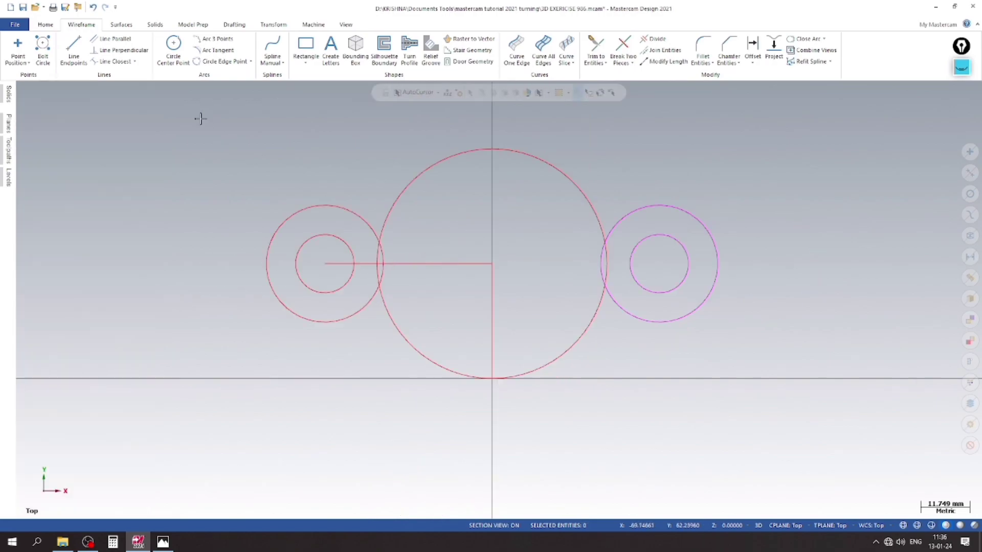
pyautogui.scroll(2, 462, 217)
pyautogui.rightClick(463, 204)
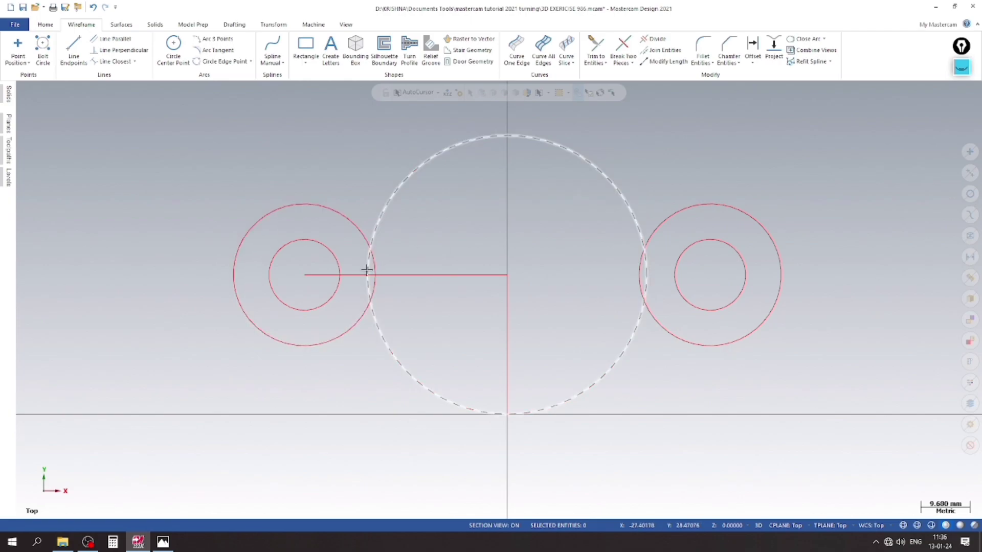
pyautogui.scroll(-2, 405, 348)
pyautogui.scroll(2, 276, 228)
pyautogui.scroll(-2, 276, 228)
# - Draw four tangent lines joining both outer lug circles to the large circle
pyautogui.click(85, 60)
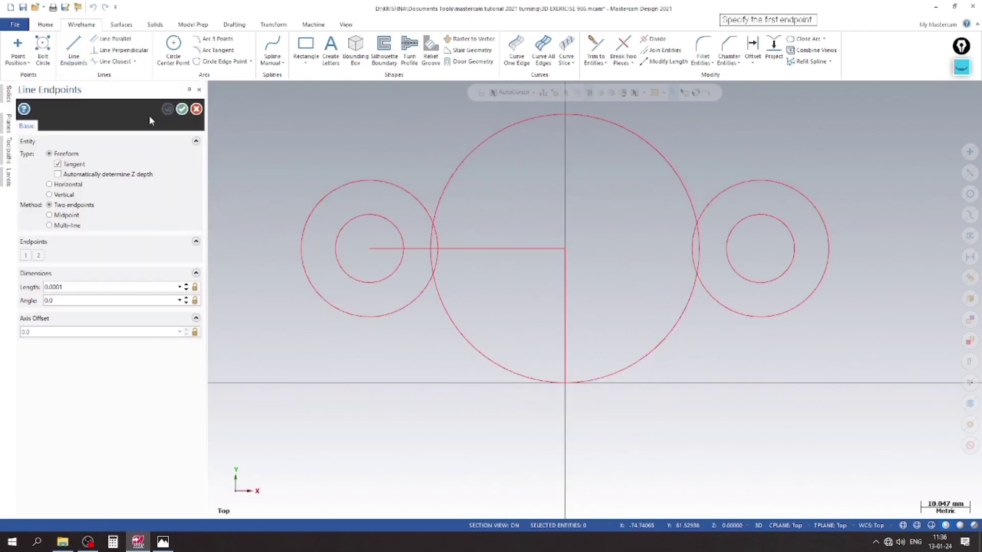
pyautogui.scroll(-1, 327, 307)
pyautogui.click(318, 233)
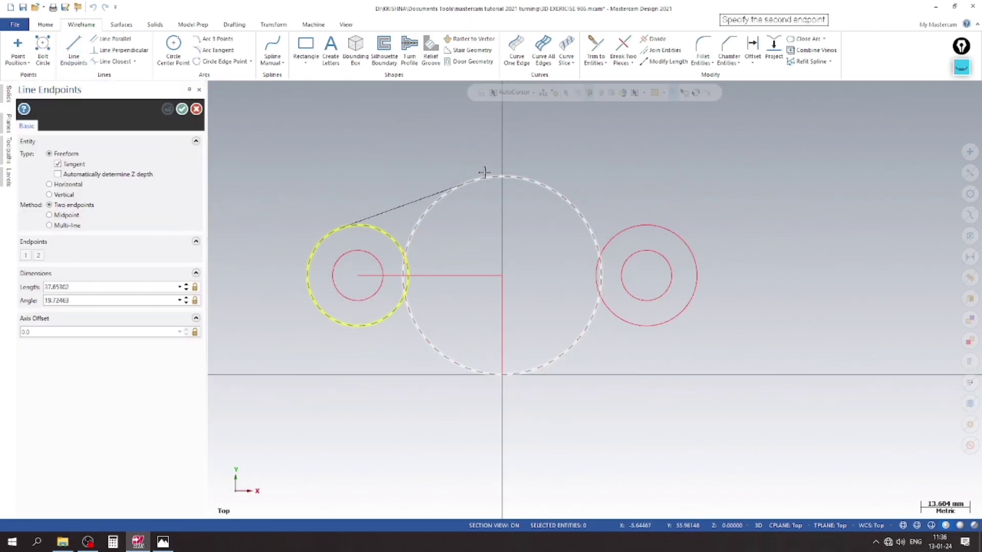
pyautogui.click(490, 171)
pyautogui.click(524, 174)
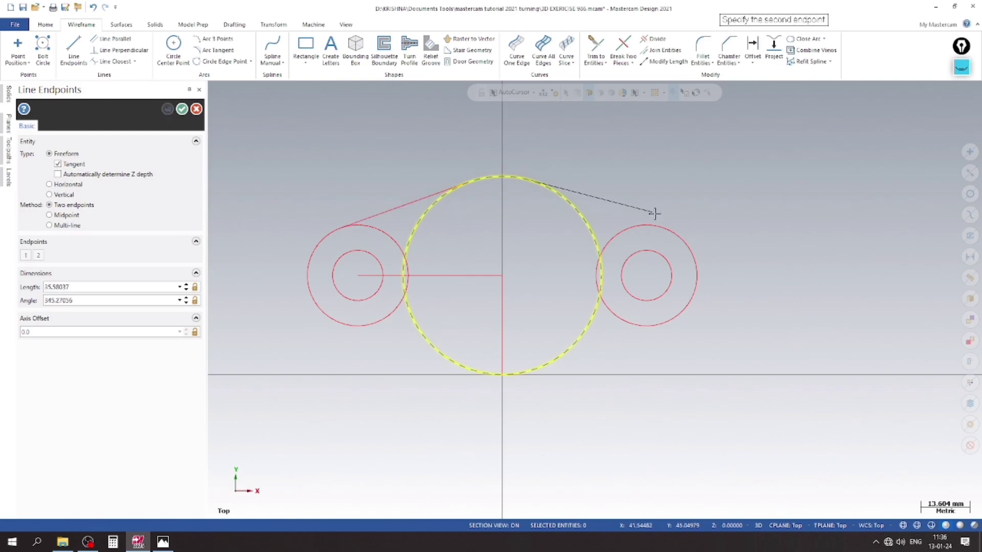
pyautogui.click(680, 230)
pyautogui.click(324, 313)
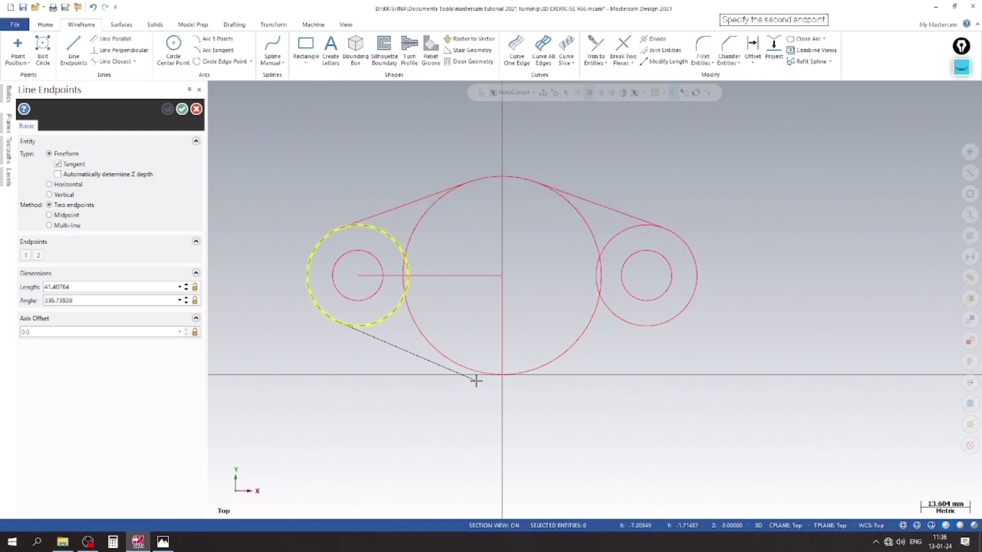
pyautogui.click(504, 375)
pyautogui.click(556, 361)
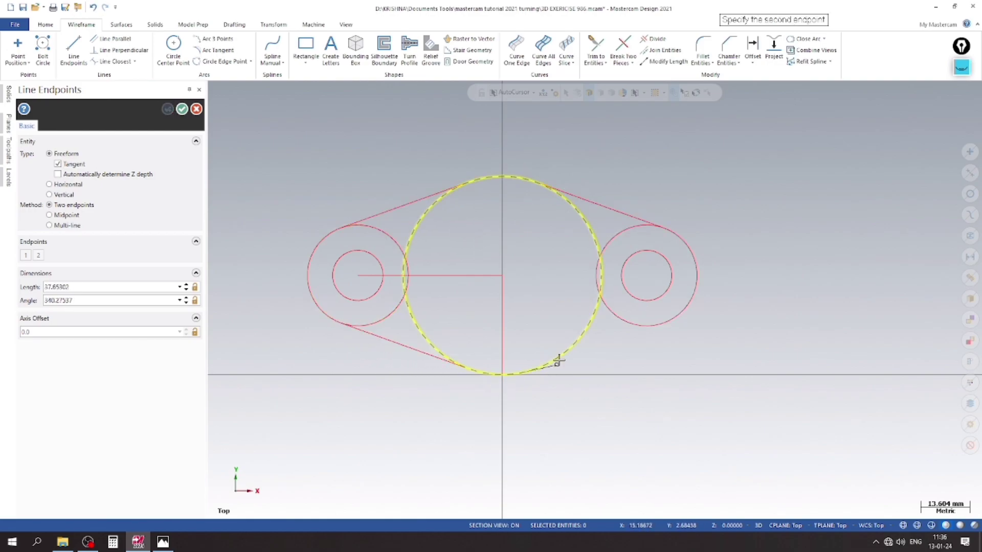
pyautogui.click(684, 317)
pyautogui.click(195, 109)
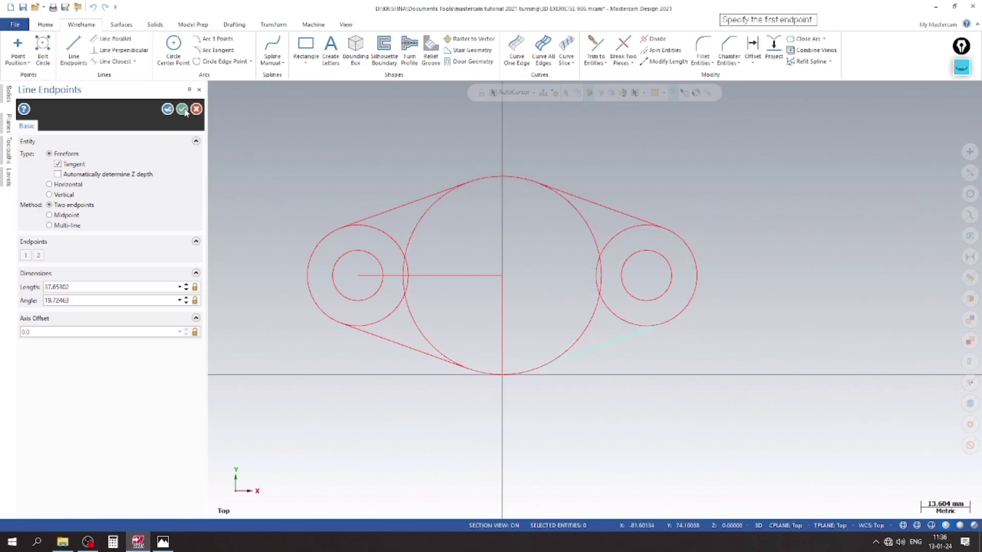
# - Trim the inner lug and large-circle arcs with Divide, then select the leftover slivers
pyautogui.click(653, 39)
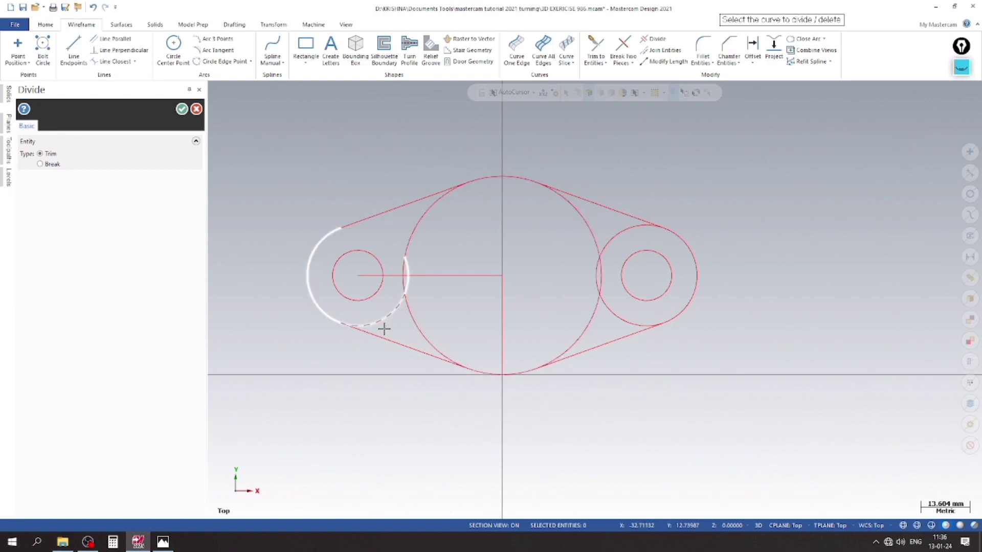
pyautogui.click(638, 324)
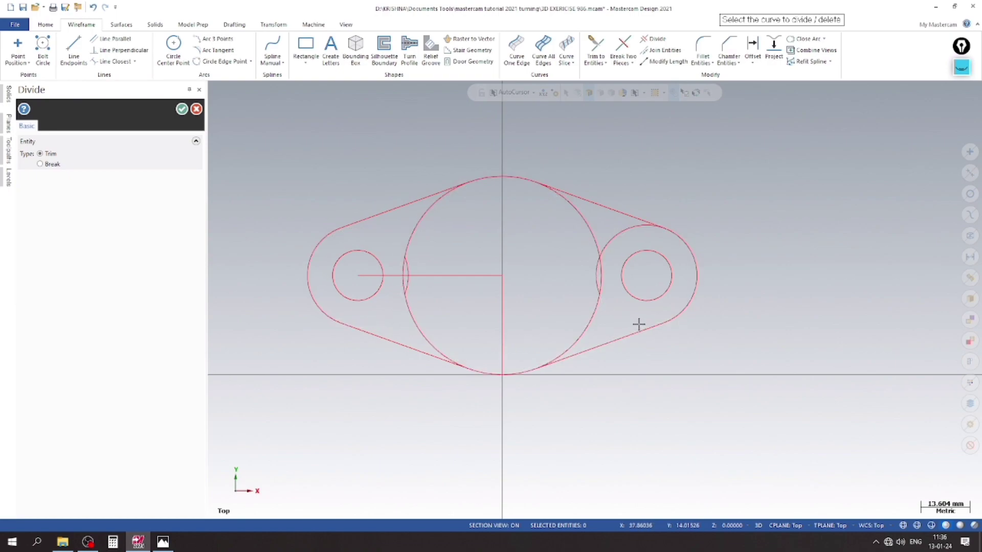
pyautogui.click(642, 228)
pyautogui.click(566, 206)
pyautogui.click(453, 195)
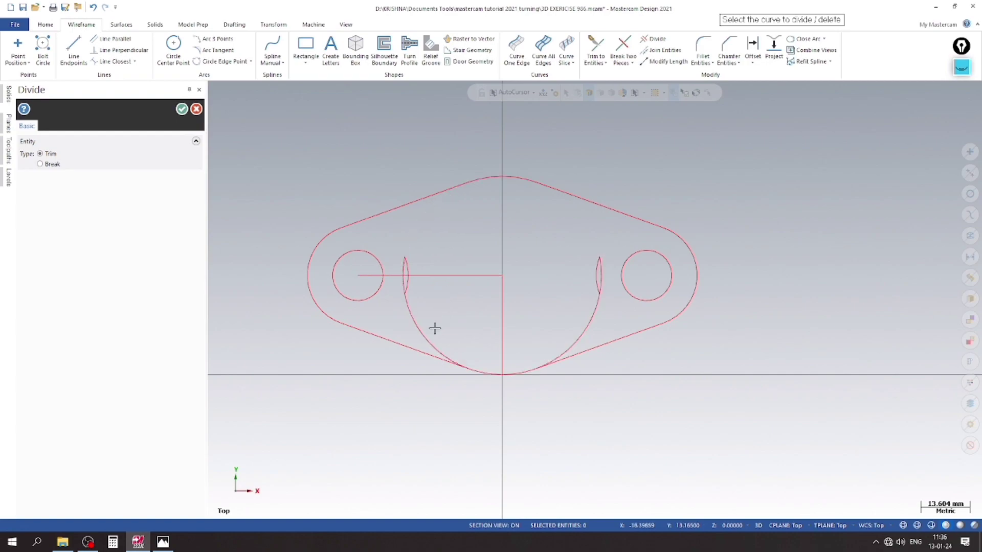
pyautogui.click(571, 336)
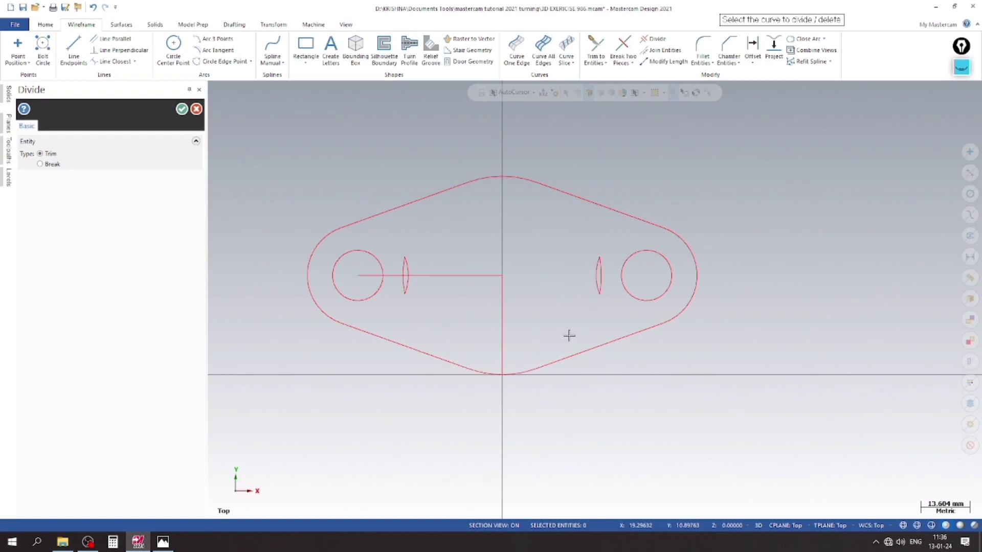
pyautogui.press('Escape')
pyautogui.scroll(2, 322, 271)
pyautogui.moveTo(289, 208)
pyautogui.mouseDown()
pyautogui.moveTo(454, 329)
pyautogui.moveTo(685, 340)
pyautogui.mouseUp()
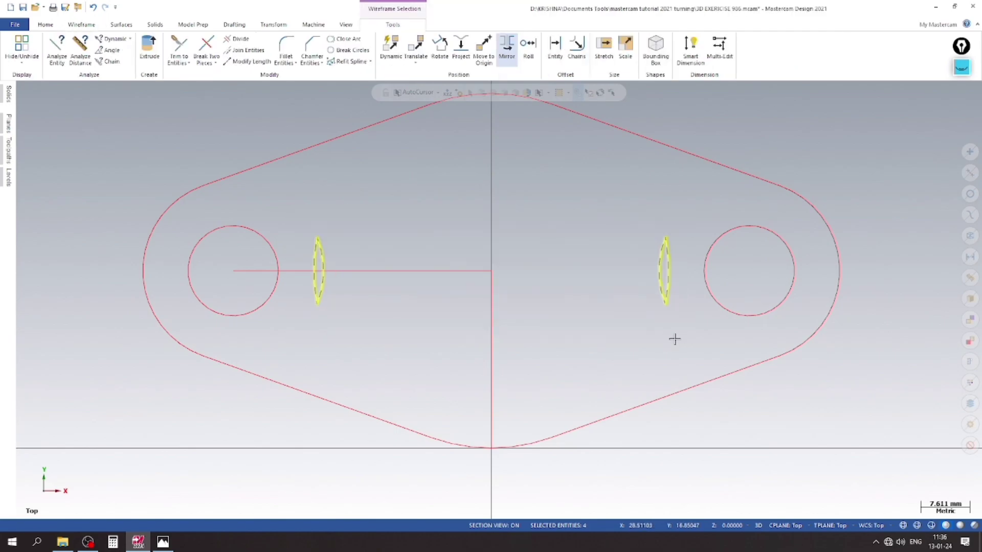
# - Delete the leftover sliver arcs and the horizontal and vertical construction lines
pyautogui.rightClick(653, 281)
pyautogui.click(684, 407)
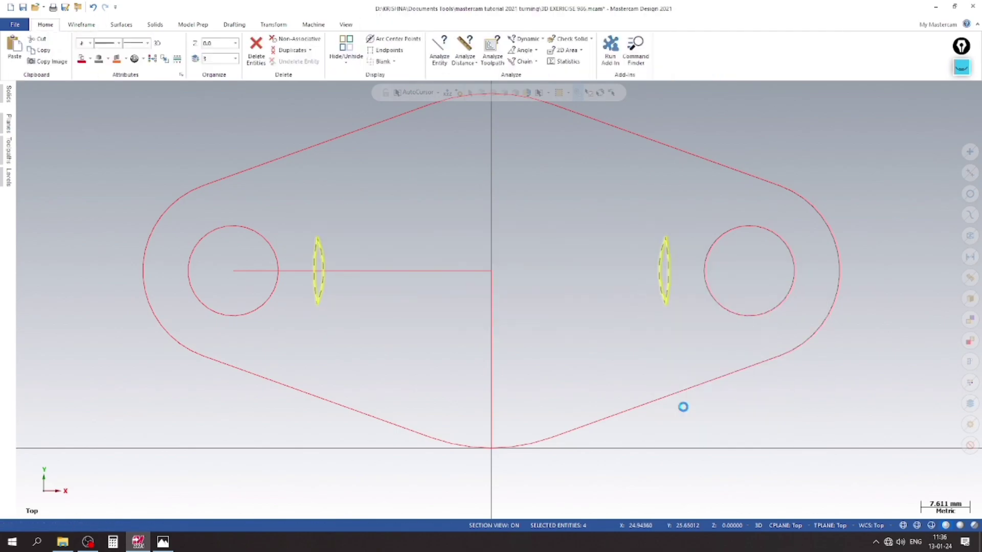
pyautogui.scroll(2, 417, 223)
pyautogui.click(434, 284)
pyautogui.click(511, 310)
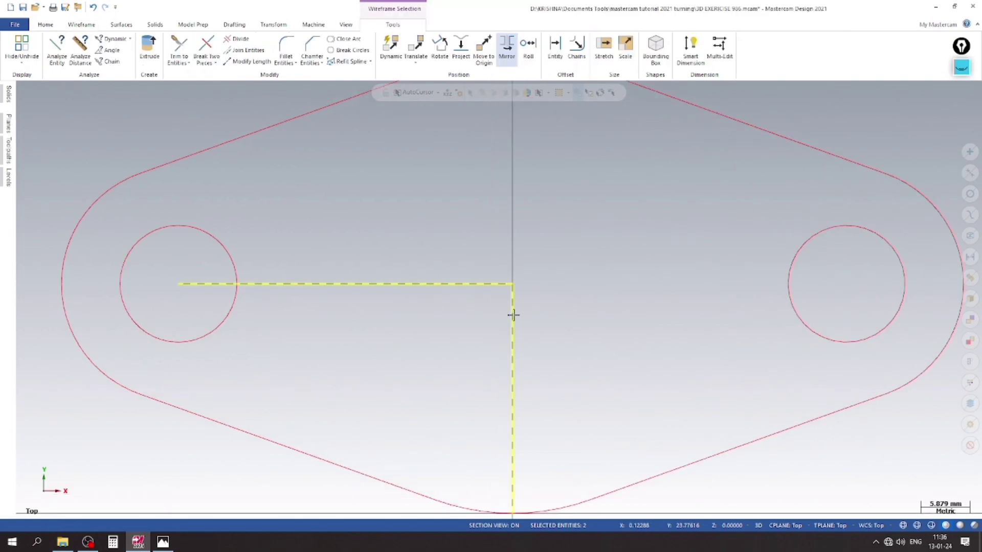
pyautogui.press('Delete')
# - Switch the view to isometric to show the flange outline
pyautogui.rightClick(358, 226)
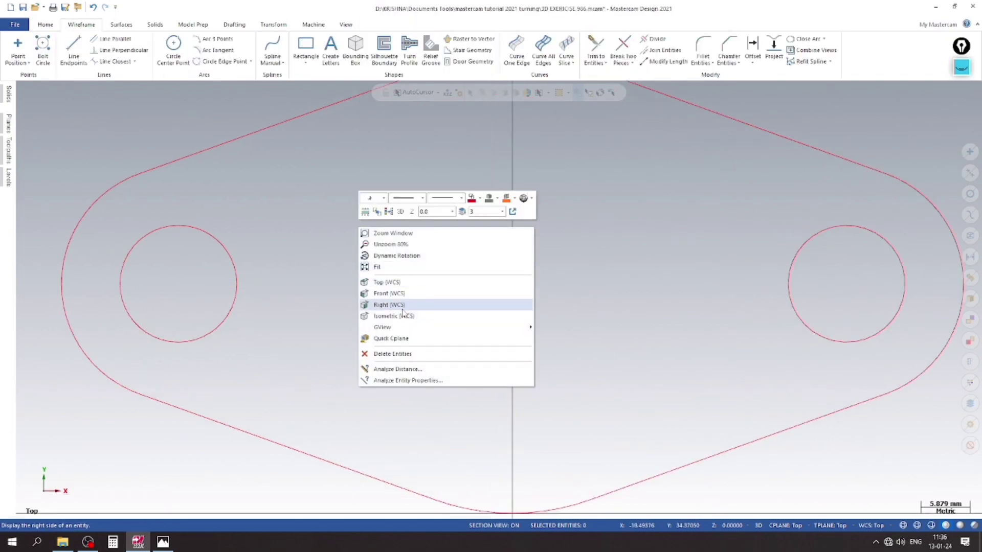
pyautogui.click(413, 325)
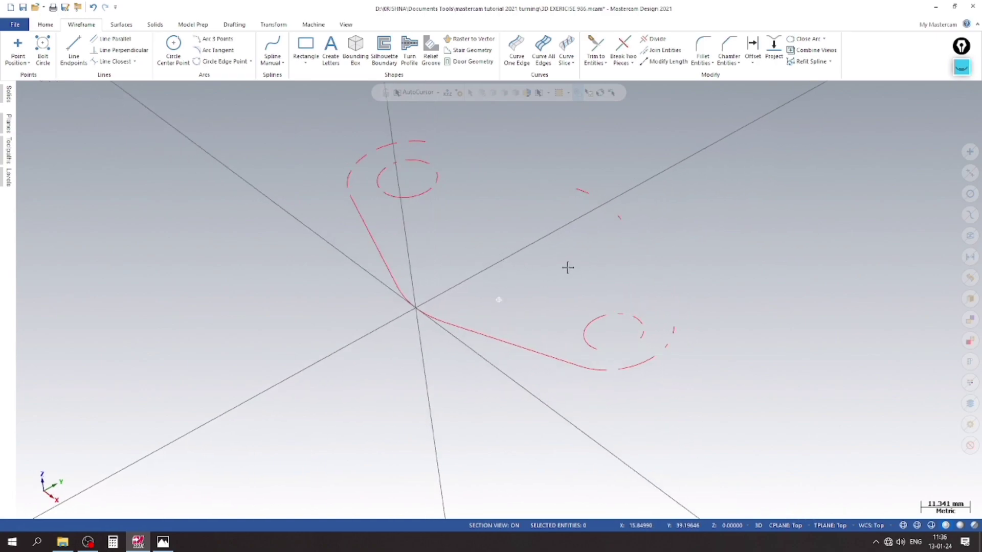
pyautogui.rightClick(670, 207)
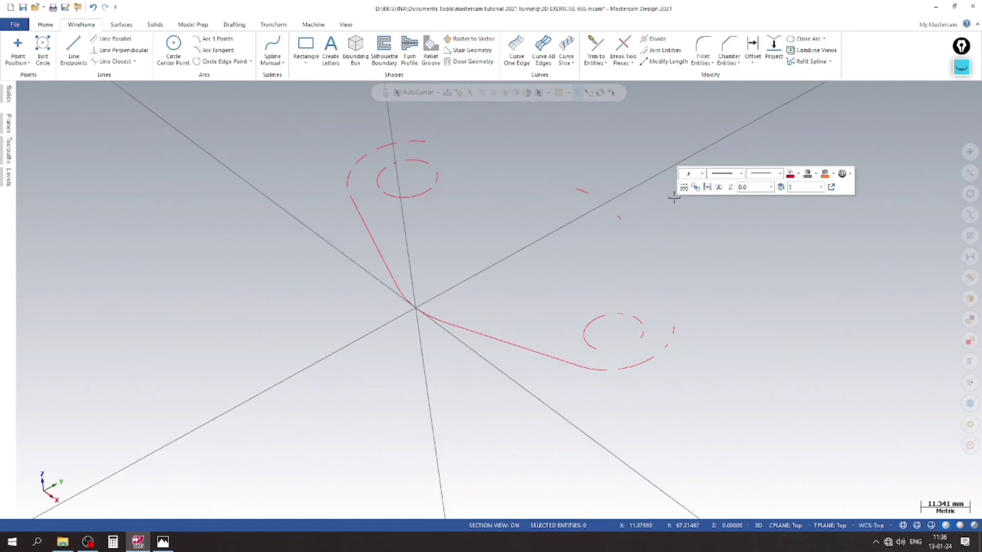
pyautogui.rightClick(201, 175)
pyautogui.click(227, 261)
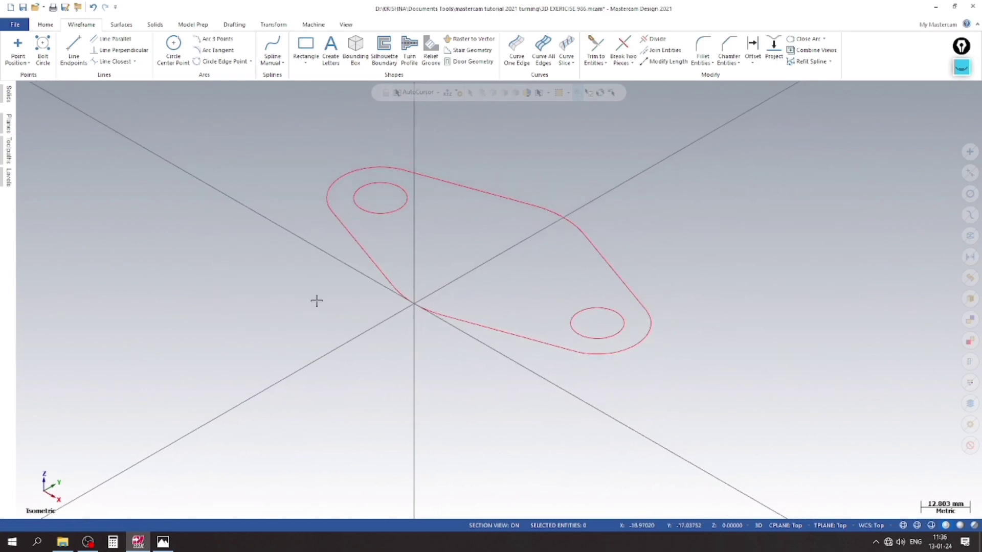
# - Compare the 974 and 986 drawings in Photos, then return to Mastercam
pyautogui.click(163, 541)
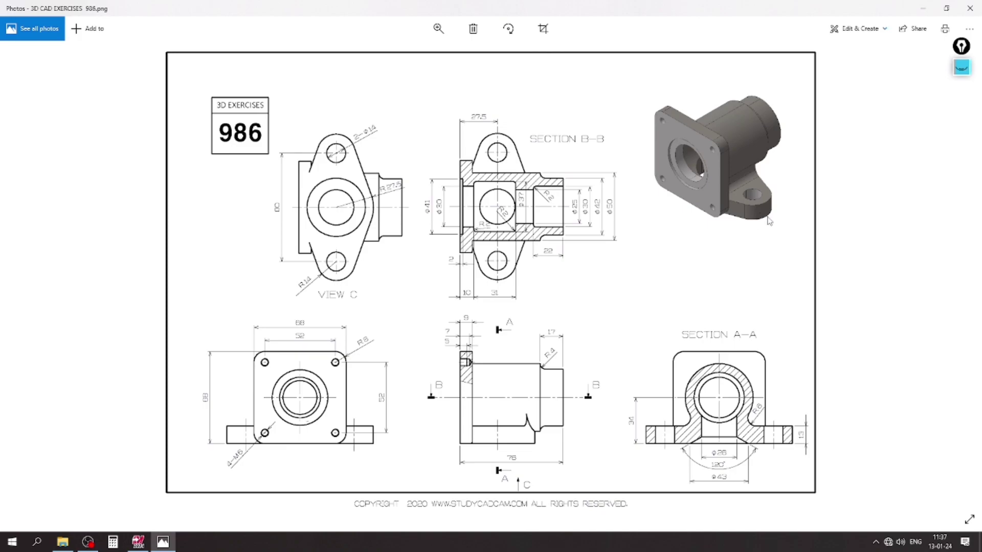
pyautogui.press('Right')
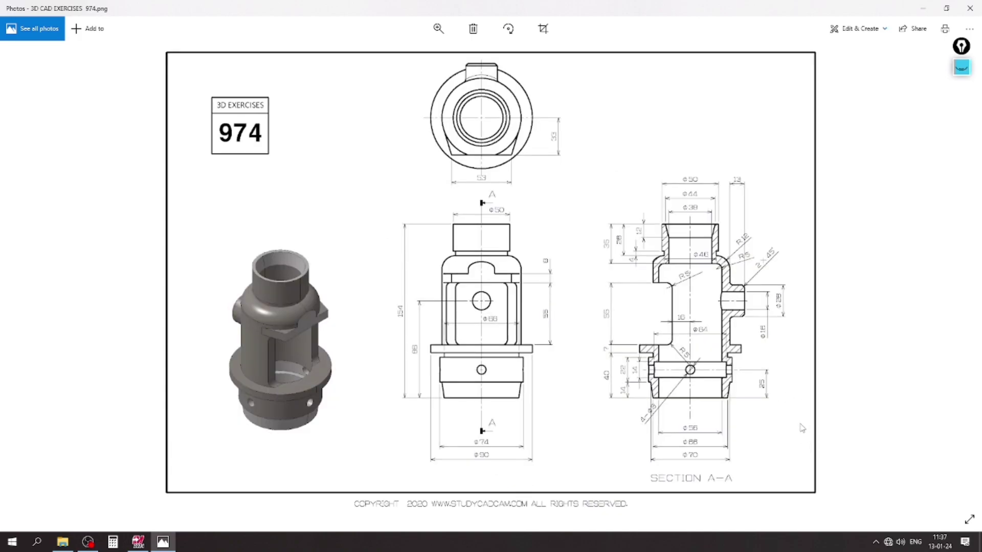
pyautogui.press('Left')
pyautogui.scroll(2, 812, 440)
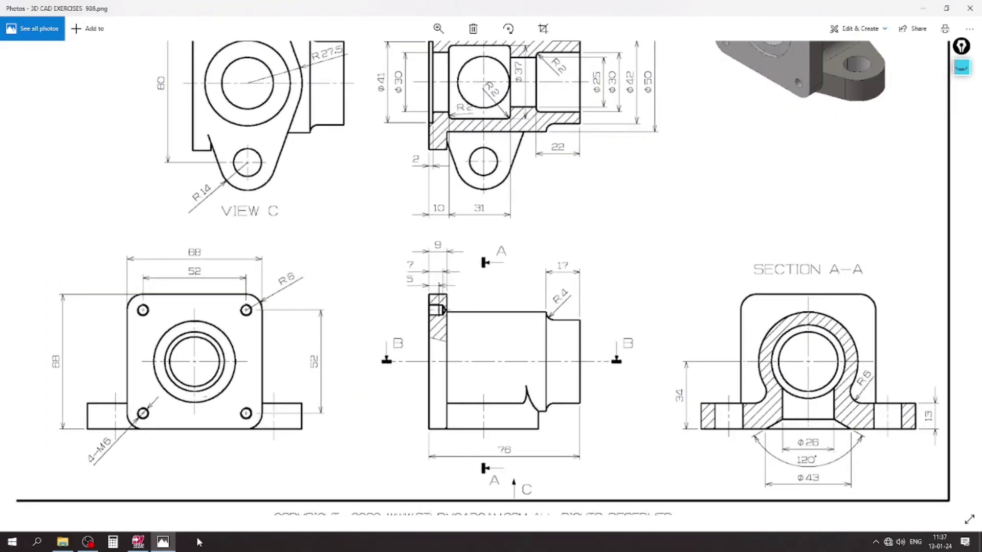
pyautogui.click(138, 541)
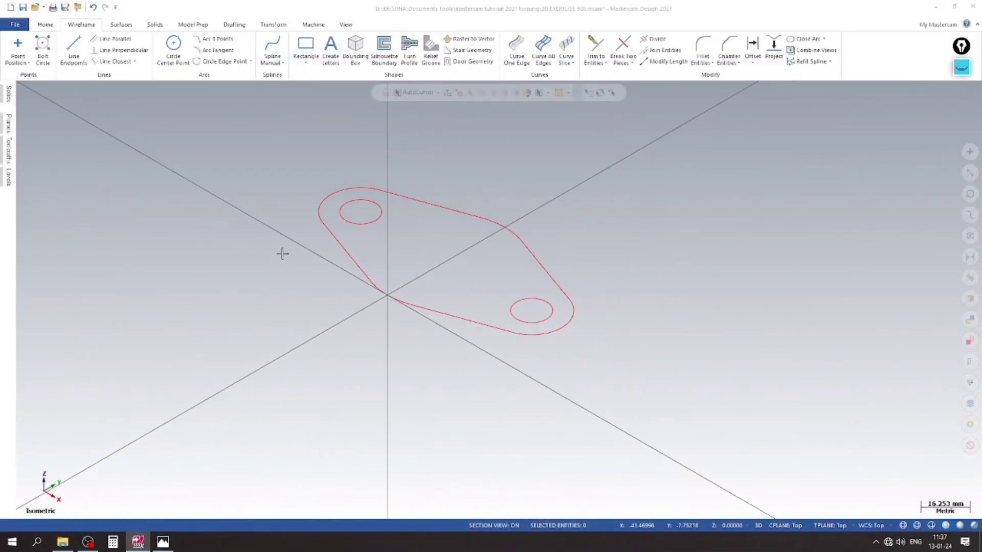
# - Window-select the lug outline and hole circles and set Translate to Move
pyautogui.scroll(-1, 282, 253)
pyautogui.scroll(-1, 282, 254)
pyautogui.scroll(-1, 355, 245)
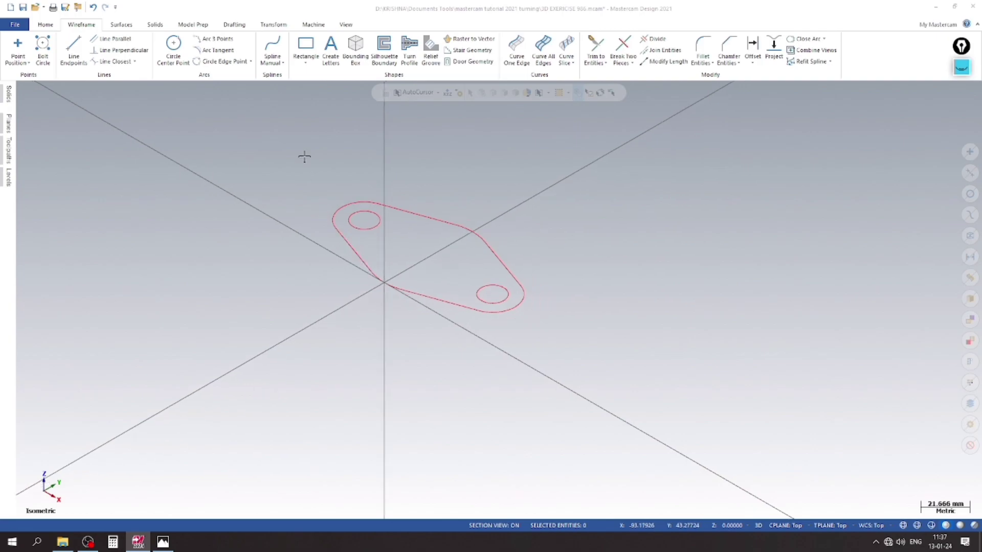
pyautogui.moveTo(304, 157); pyautogui.dragTo(600, 361)
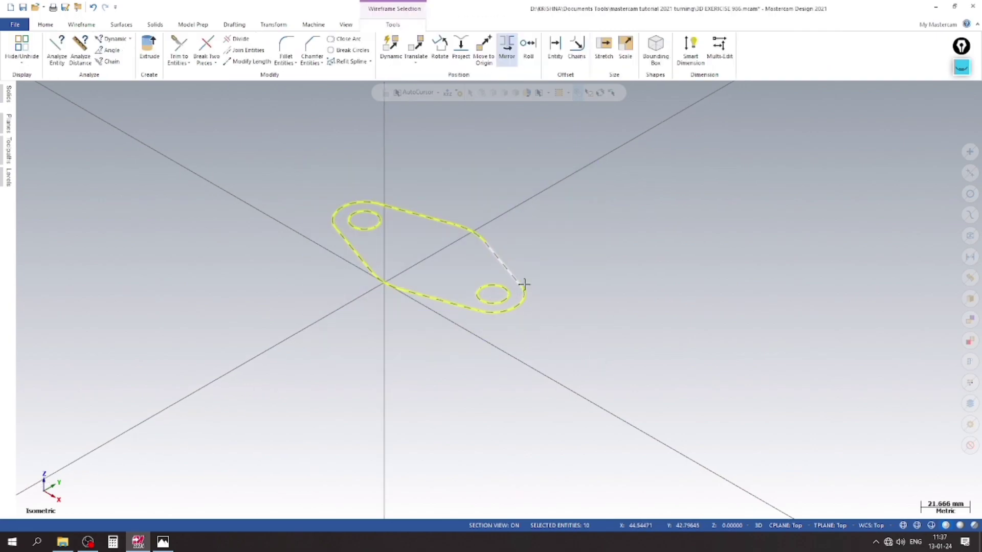
pyautogui.click(415, 47)
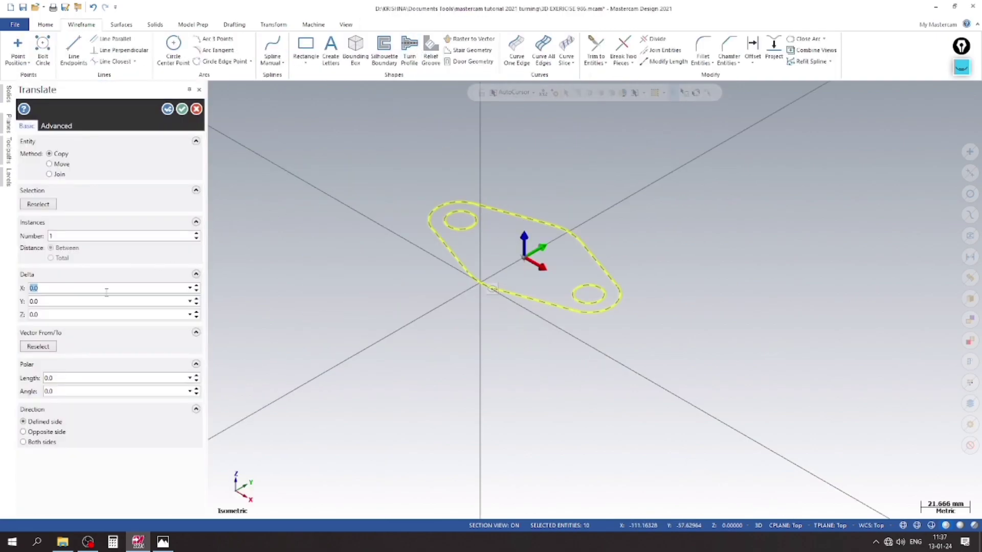
pyautogui.moveTo(523, 241); pyautogui.dragTo(524, 306)
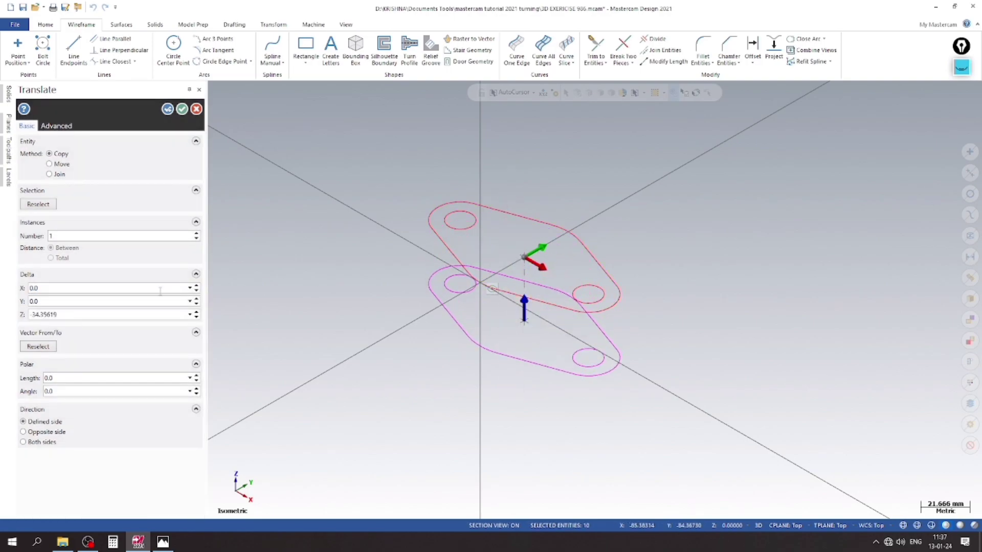
pyautogui.click(57, 165)
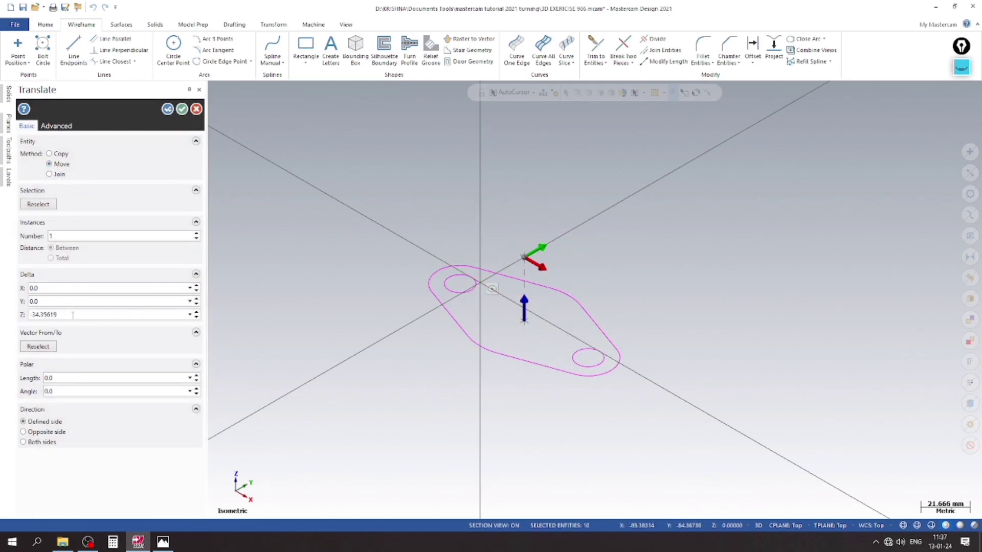
# - Move the selection 34 mm along Z to the opposite side
pyautogui.click(72, 315)
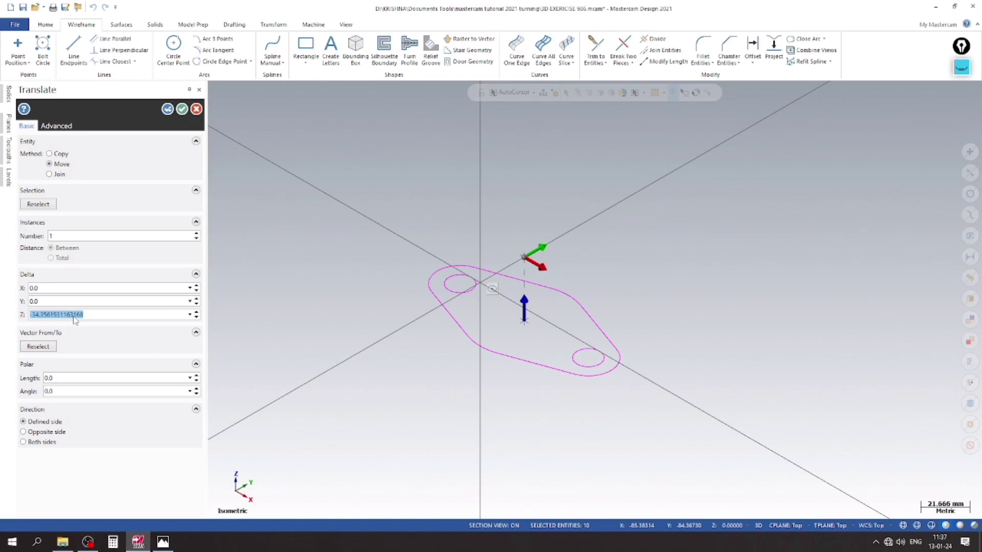
pyautogui.write('68')
pyautogui.write('2')
pyautogui.press('Return')
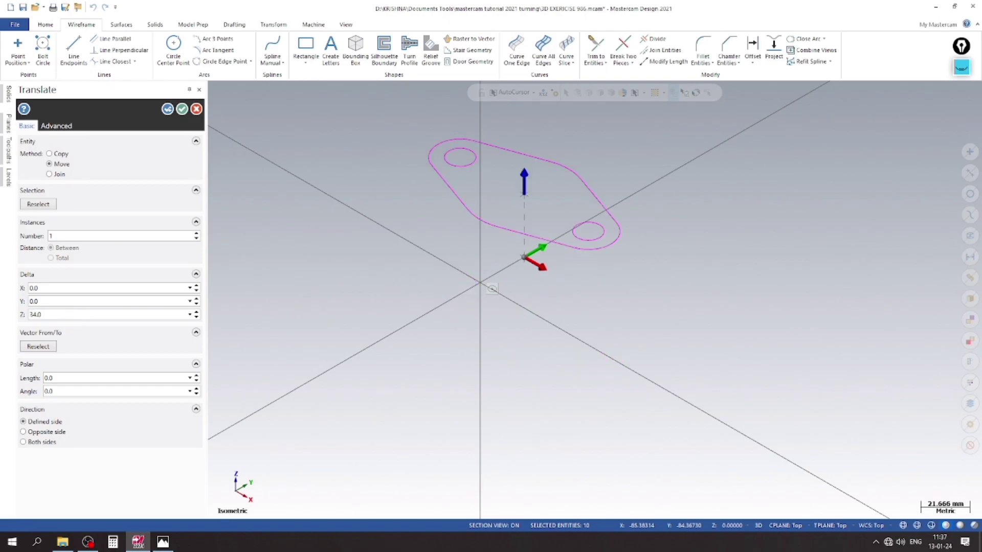
pyautogui.click(68, 316)
pyautogui.click(23, 432)
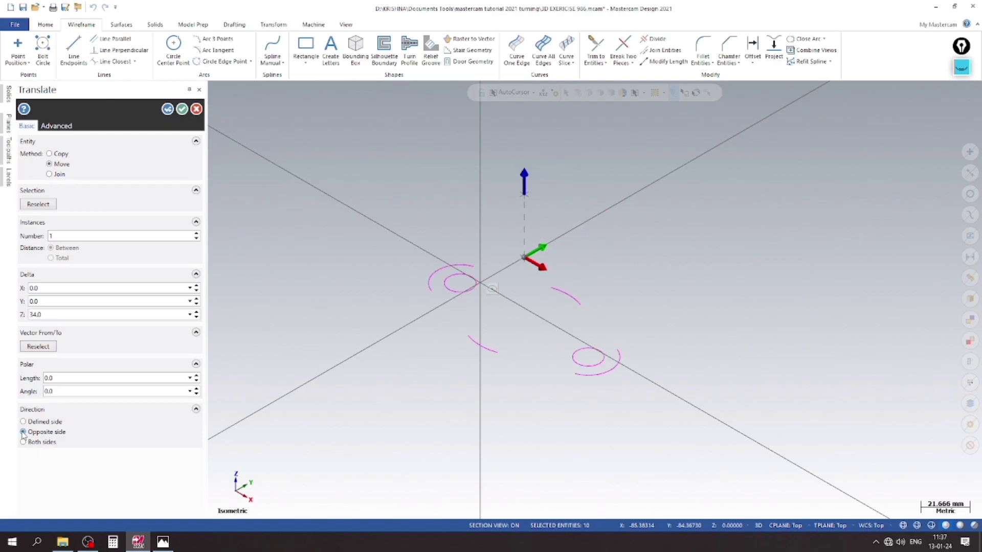
pyautogui.moveTo(230, 368)
pyautogui.mouseDown(button='middle')
pyautogui.moveTo(363, 280)
pyautogui.moveTo(223, 216)
pyautogui.mouseUp(button='middle')
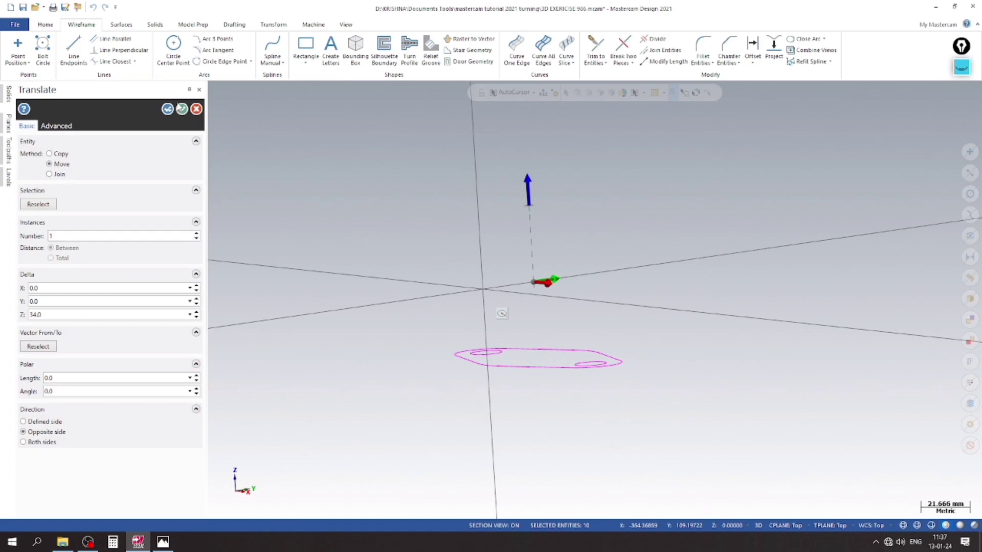
pyautogui.click(181, 109)
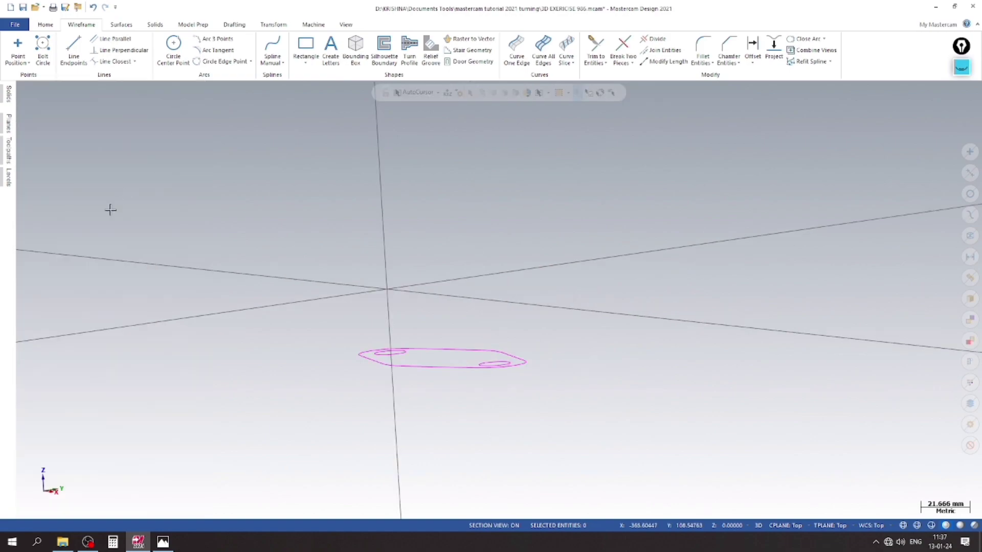
# - Turn on visibility for level 2 'body' and orbit to see solid and outline
pyautogui.click(7, 177)
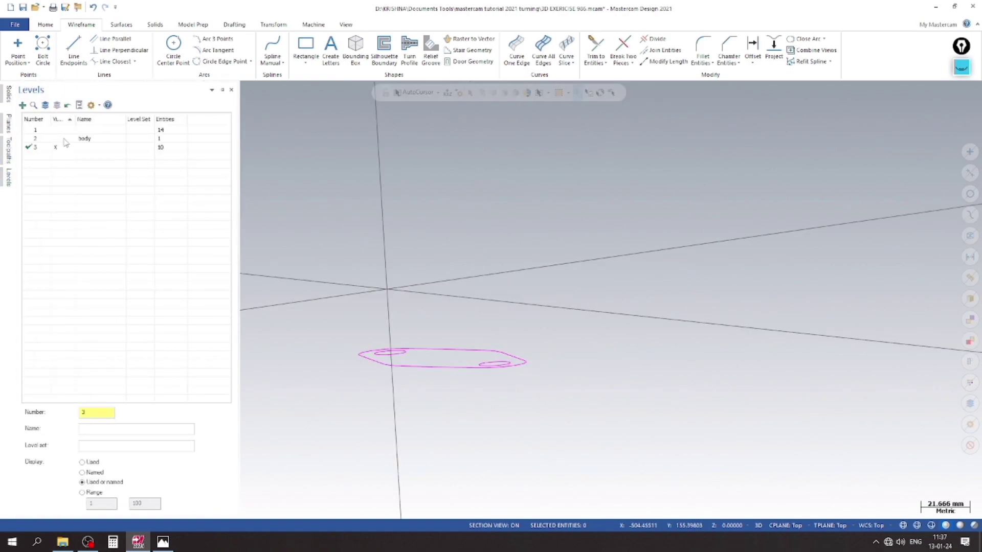
pyautogui.click(55, 138)
pyautogui.moveTo(620, 331)
pyautogui.mouseDown(button='middle')
pyautogui.moveTo(605, 206)
pyautogui.moveTo(574, 267)
pyautogui.moveTo(384, 361)
pyautogui.mouseUp(button='middle')
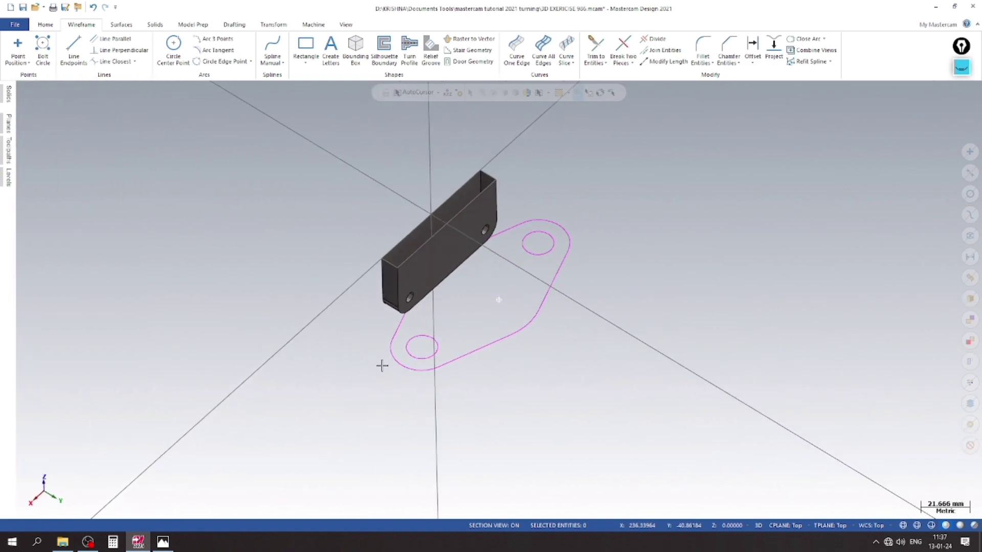
pyautogui.moveTo(329, 339)
pyautogui.mouseDown(button='middle')
pyautogui.moveTo(559, 331)
pyautogui.moveTo(504, 348)
pyautogui.moveTo(219, 279)
pyautogui.mouseUp(button='middle')
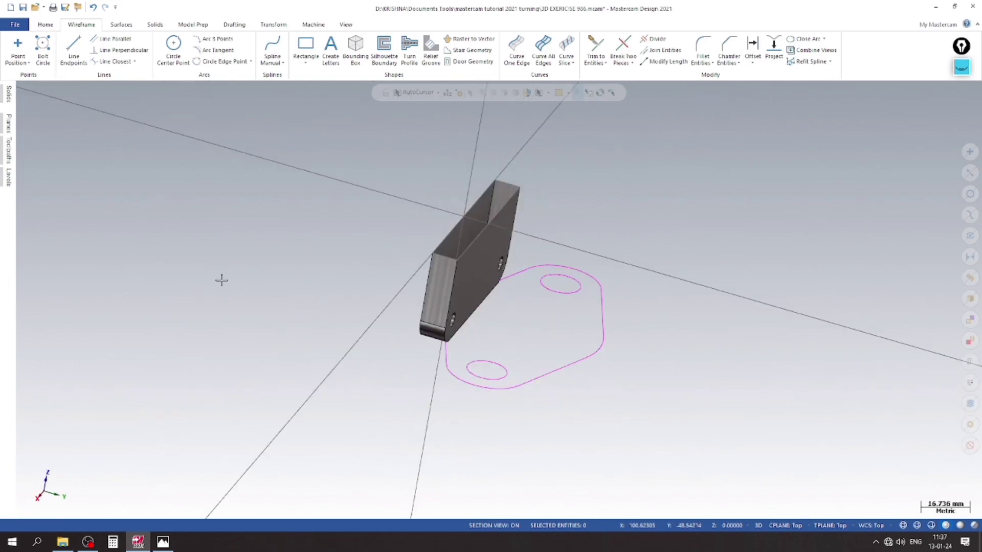
pyautogui.rightClick(158, 225)
pyautogui.click(169, 493)
# - Review the 986 drawing in Photos and return to Mastercam
pyautogui.click(163, 542)
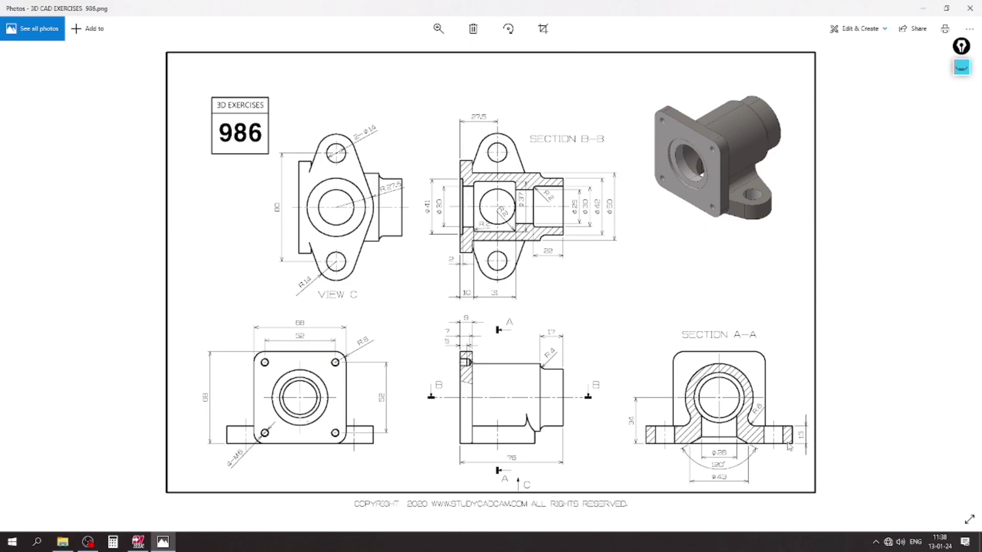
pyautogui.click(163, 542)
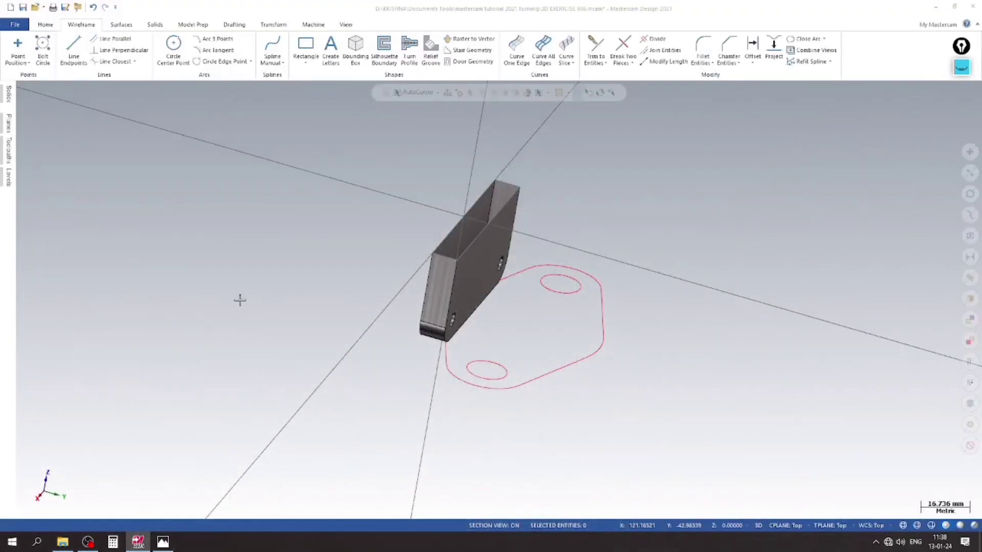
pyautogui.click(149, 26)
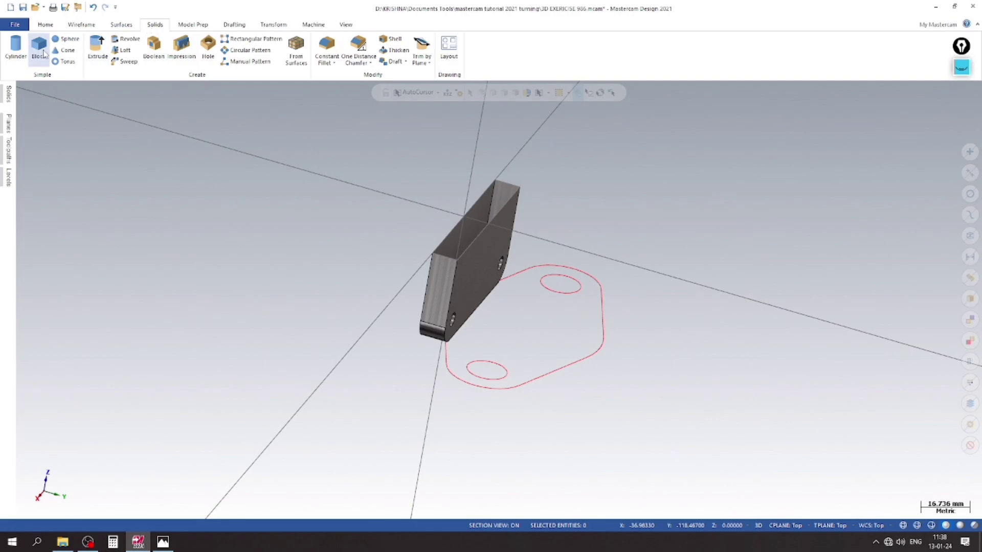
# - Chain the outer lug-plate contour for extrusion, removing the hole circle chain
pyautogui.click(97, 48)
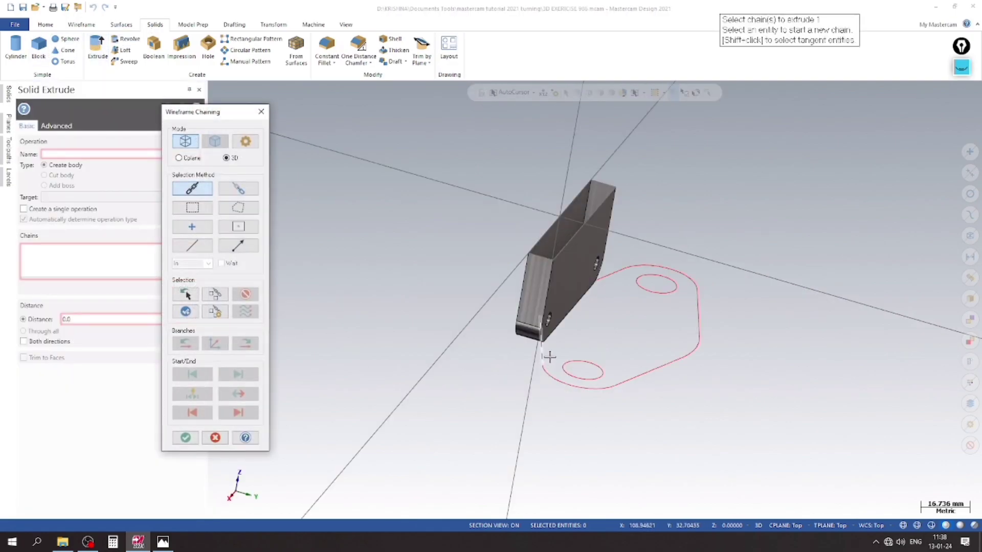
pyautogui.click(541, 344)
pyautogui.click(592, 367)
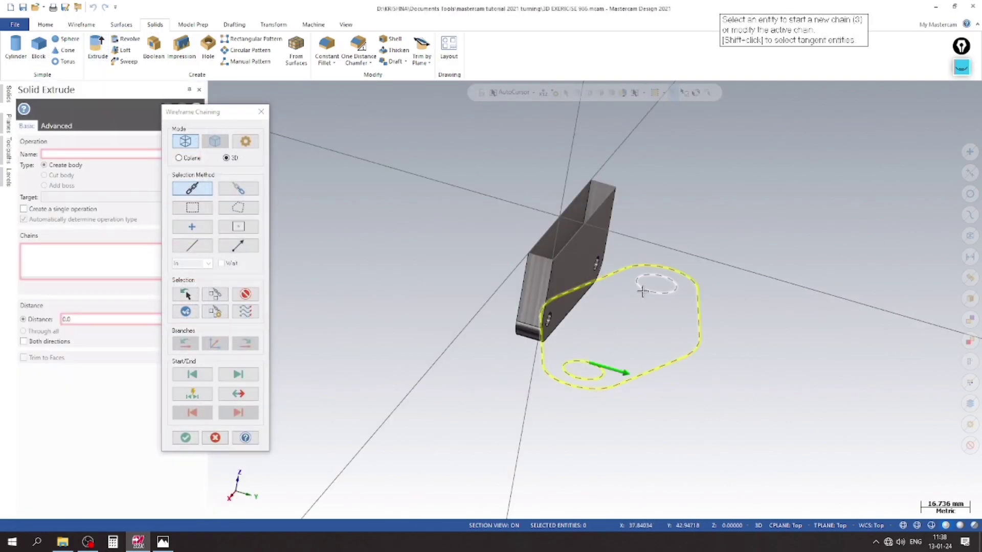
pyautogui.click(641, 286)
pyautogui.click(185, 438)
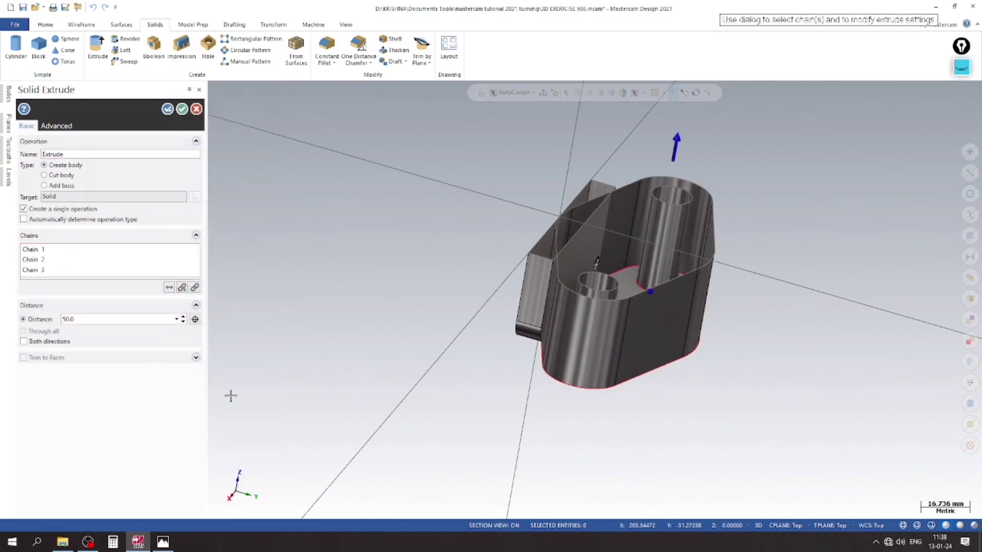
pyautogui.click(57, 187)
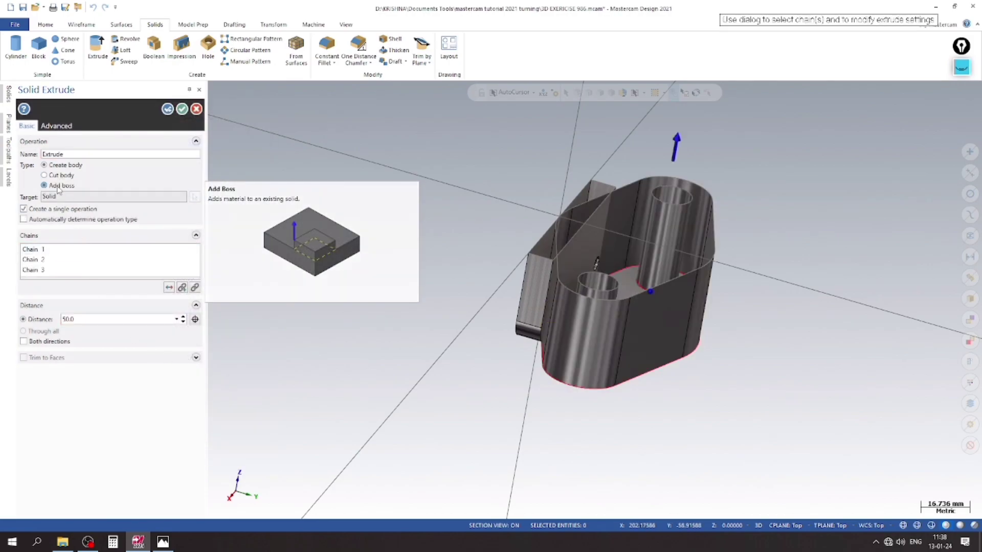
pyautogui.moveTo(93, 318)
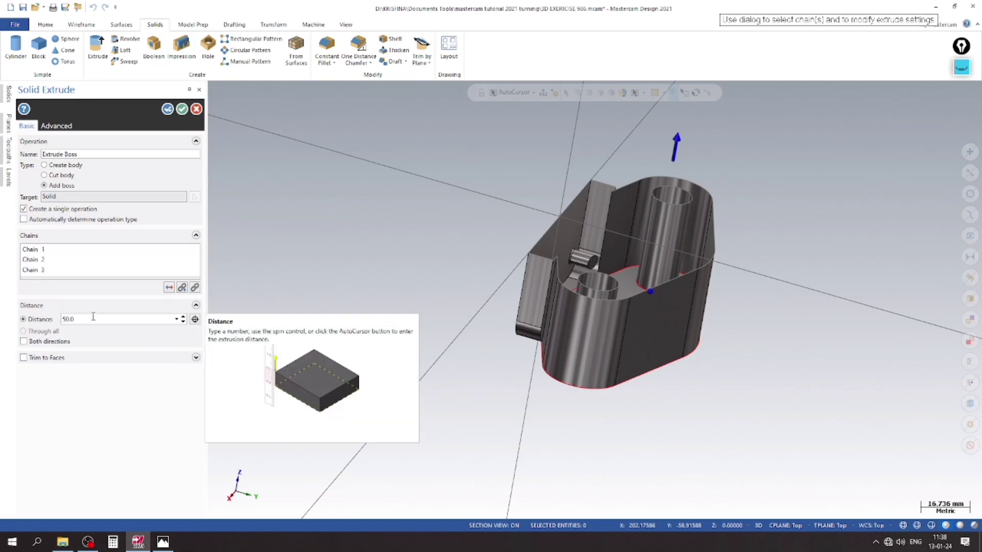
pyautogui.click(42, 271)
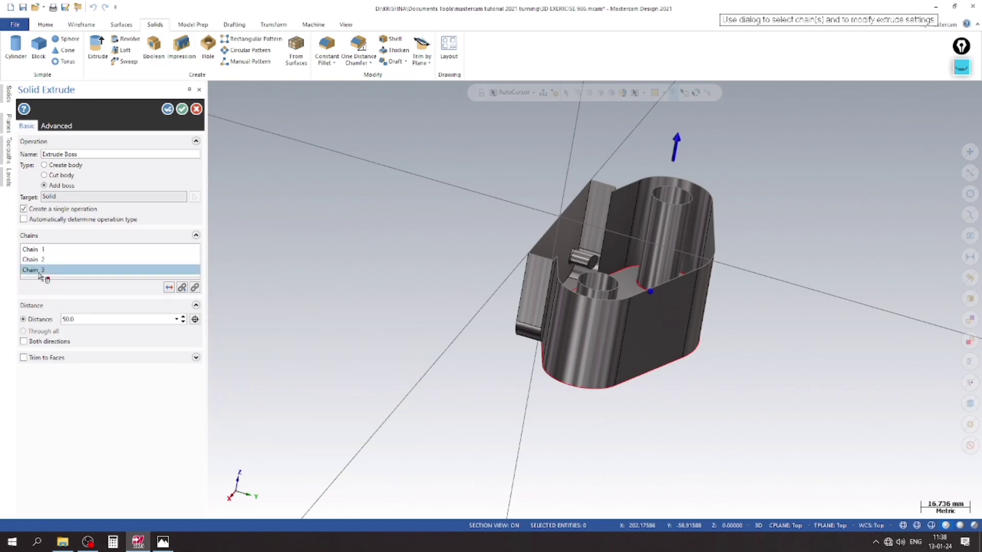
pyautogui.press('Delete')
pyautogui.press('Delete')
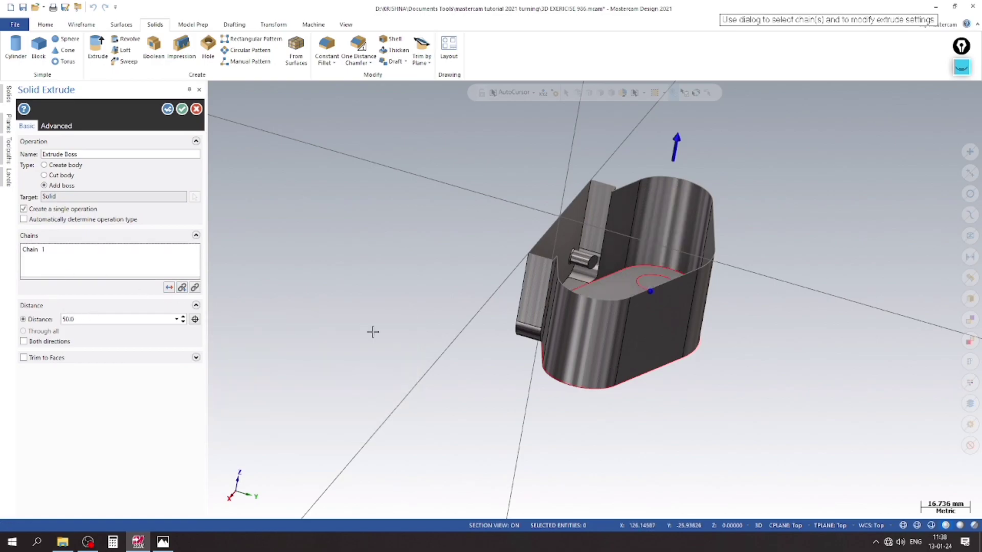
# - Check the extrusion direction and create the 13 mm lug-plate boss
pyautogui.moveTo(367, 332)
pyautogui.mouseDown(button='middle')
pyautogui.moveTo(336, 390)
pyautogui.moveTo(353, 355)
pyautogui.mouseUp(button='middle')
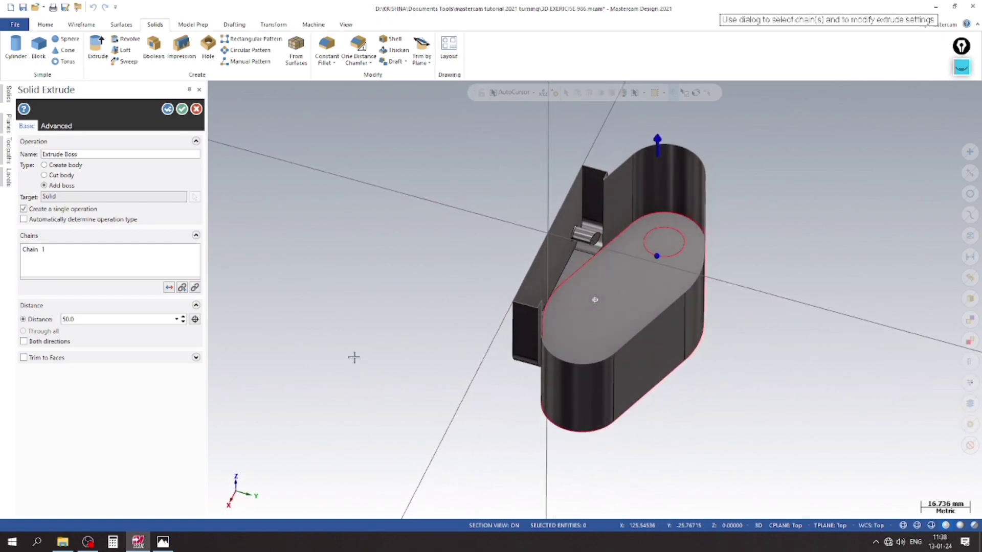
pyautogui.click(65, 167)
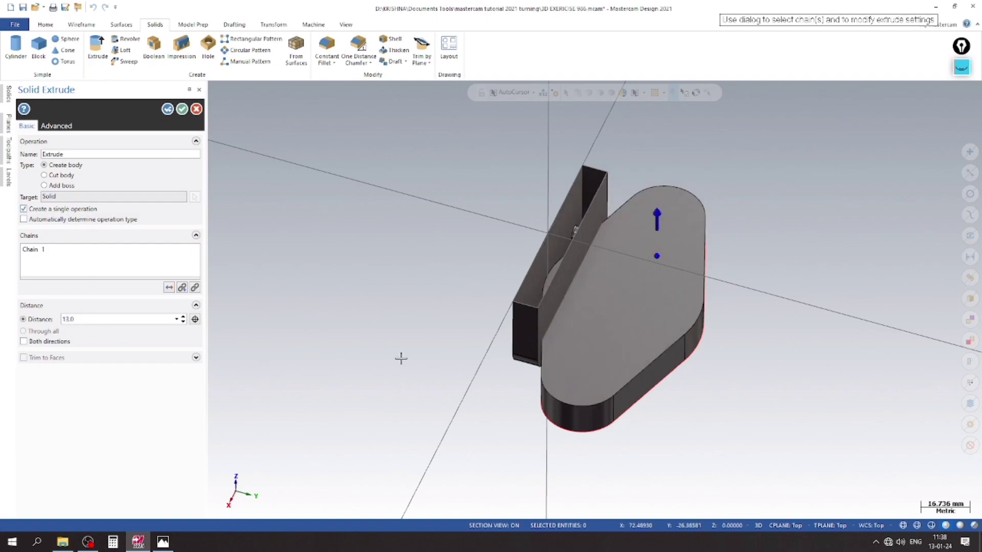
pyautogui.moveTo(401, 358)
pyautogui.mouseDown(button='middle')
pyautogui.moveTo(463, 305)
pyautogui.moveTo(425, 344)
pyautogui.mouseUp(button='middle')
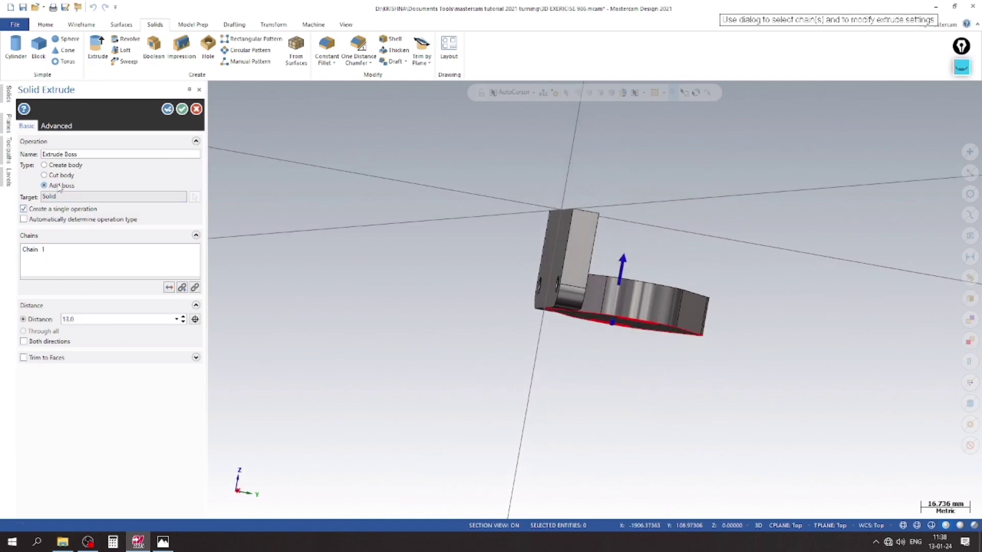
pyautogui.moveTo(460, 389)
pyautogui.mouseDown(button='middle')
pyautogui.moveTo(500, 261)
pyautogui.moveTo(500, 296)
pyautogui.moveTo(594, 300)
pyautogui.moveTo(511, 250)
pyautogui.moveTo(436, 296)
pyautogui.moveTo(436, 263)
pyautogui.moveTo(593, 298)
pyautogui.moveTo(574, 322)
pyautogui.moveTo(434, 383)
pyautogui.mouseUp(button='middle')
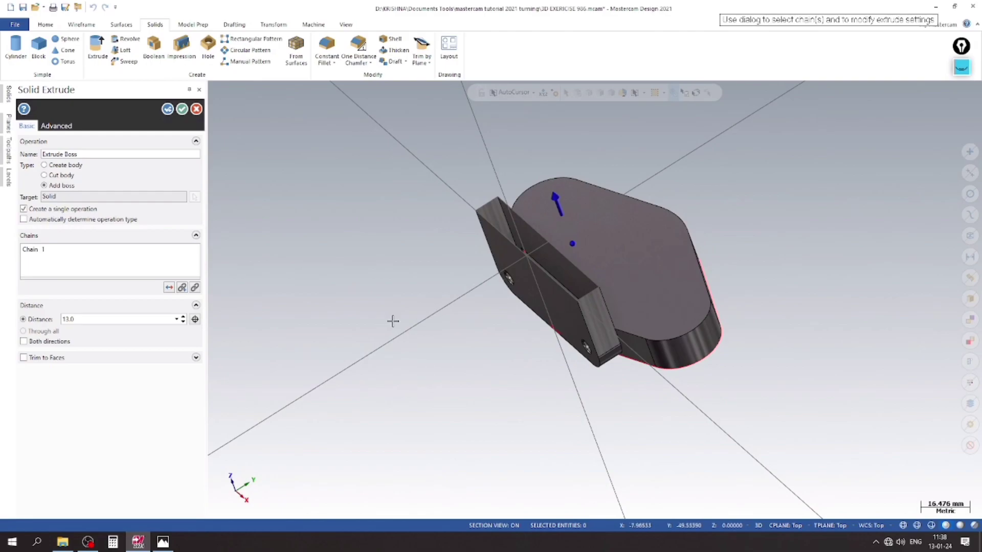
pyautogui.click(182, 109)
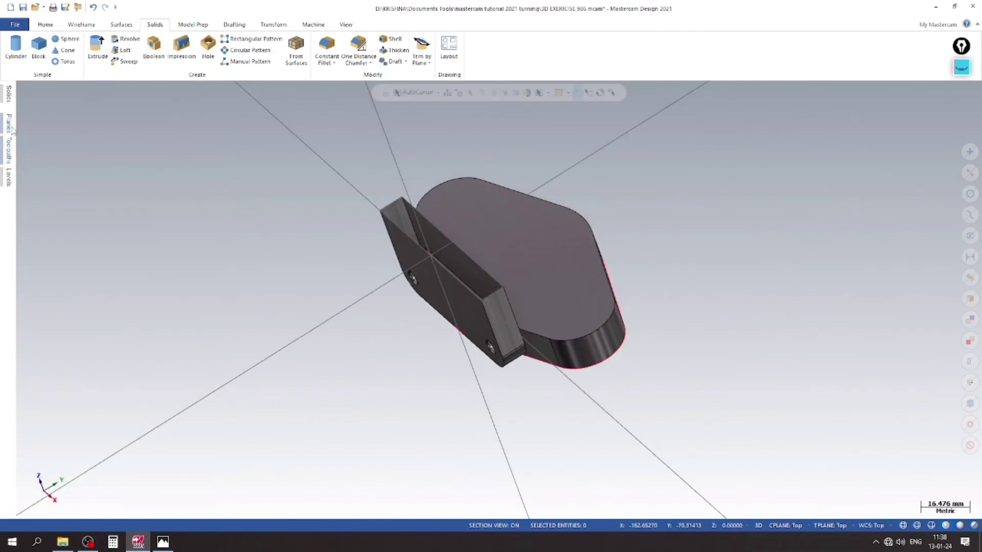
pyautogui.click(8, 122)
pyautogui.moveTo(358, 287)
pyautogui.mouseDown(button='middle')
pyautogui.moveTo(337, 313)
pyautogui.moveTo(329, 222)
pyautogui.moveTo(439, 280)
pyautogui.moveTo(366, 329)
pyautogui.moveTo(324, 234)
pyautogui.moveTo(291, 263)
pyautogui.mouseUp(button='middle')
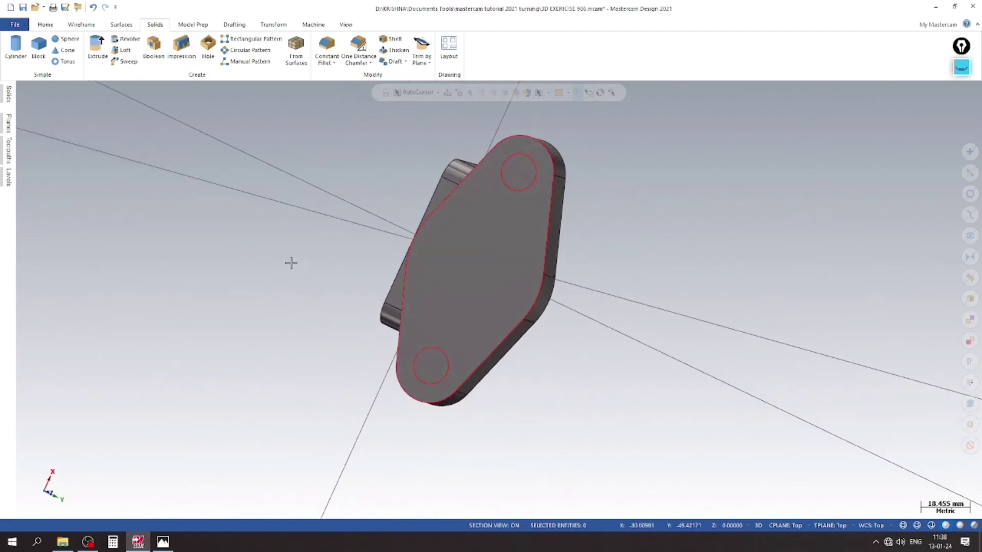
# - Save the part and glance at the 986 reference drawing
pyautogui.click(23, 8)
pyautogui.scroll(1, 358, 245)
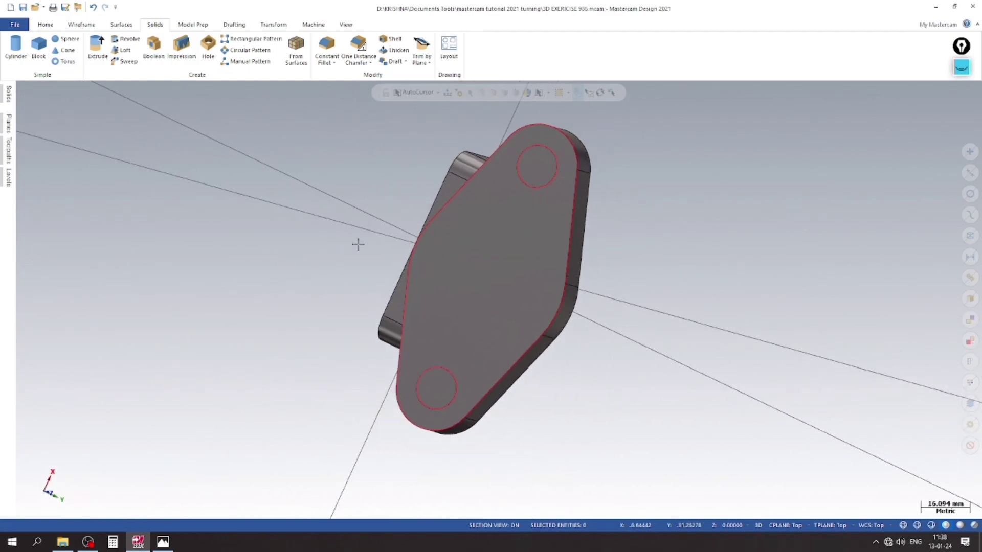
pyautogui.hotkey('alt', 'Tab')
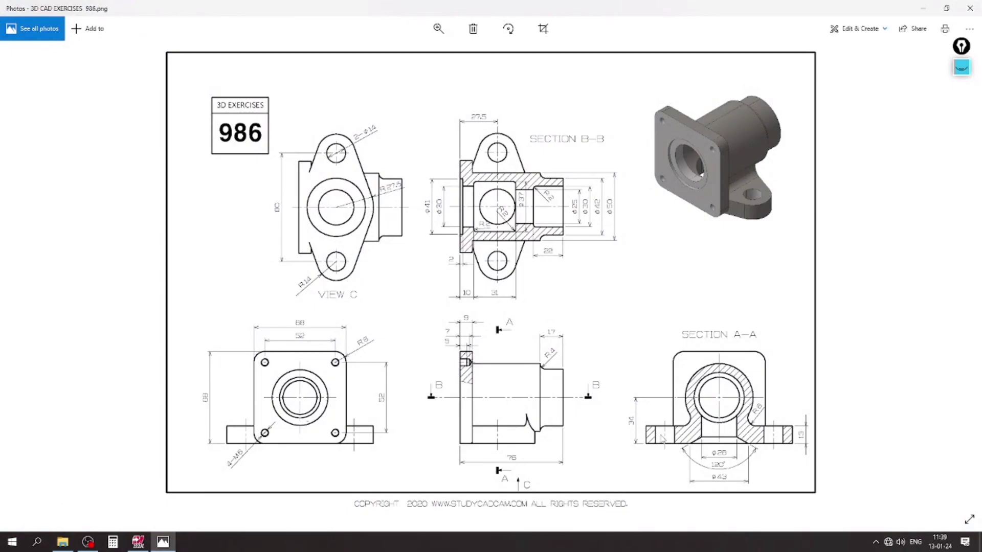
pyautogui.click(138, 542)
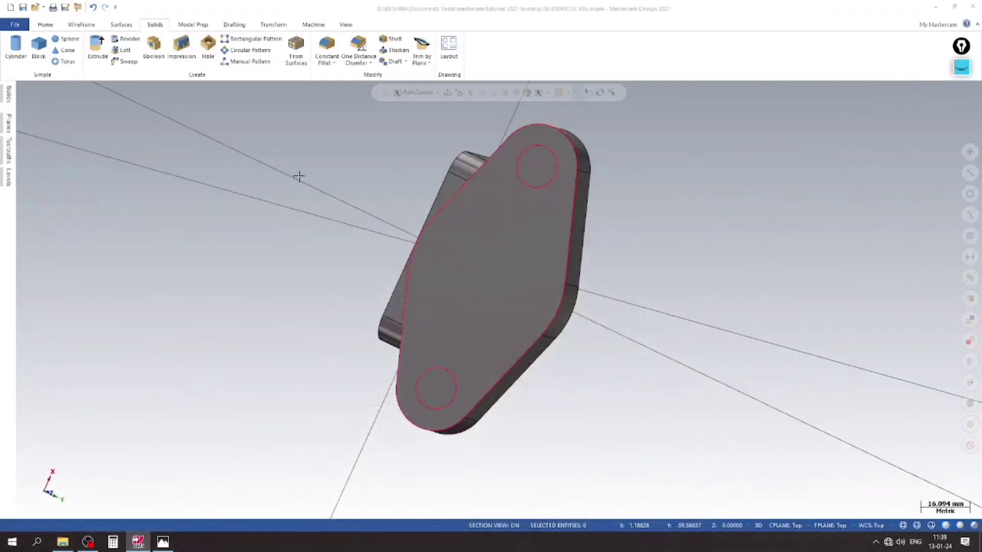
# - Extrude both Ø14 lug circles as a 13 mm deep cut
pyautogui.click(101, 49)
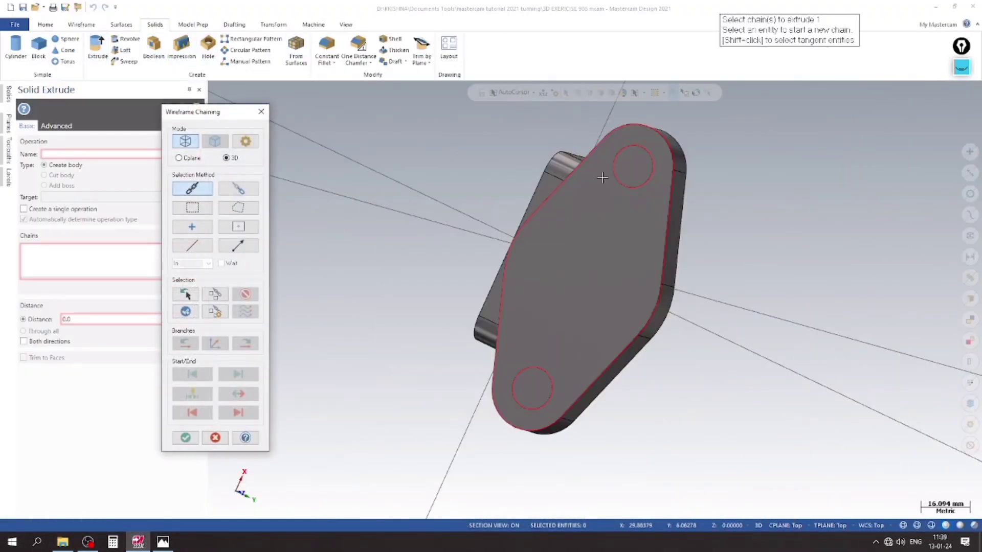
pyautogui.click(619, 182)
pyautogui.click(534, 395)
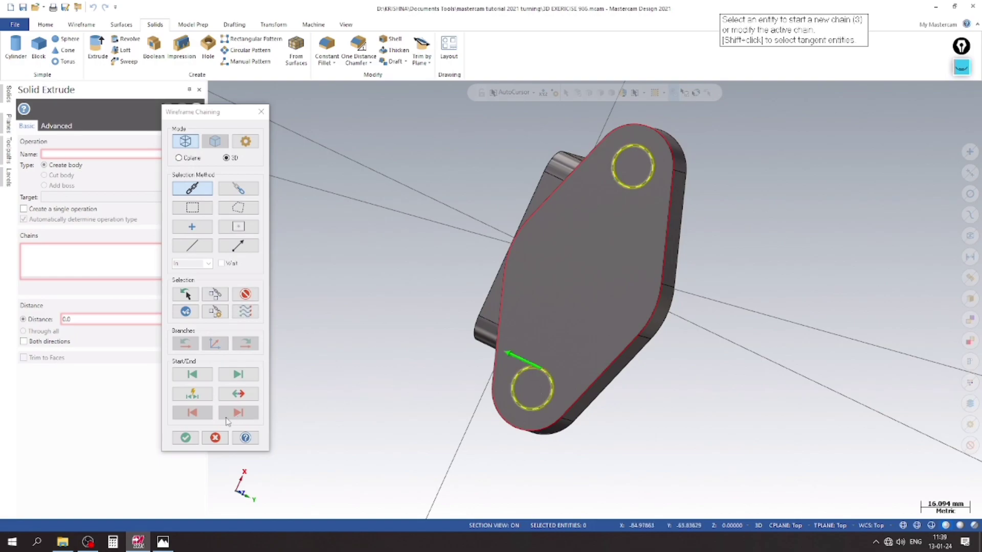
pyautogui.click(185, 437)
pyautogui.click(57, 176)
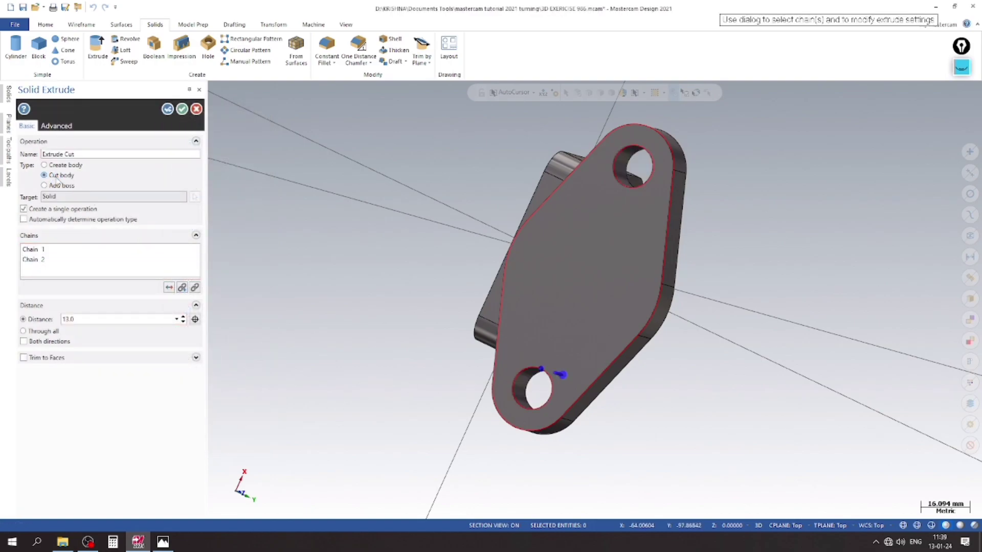
pyautogui.click(182, 110)
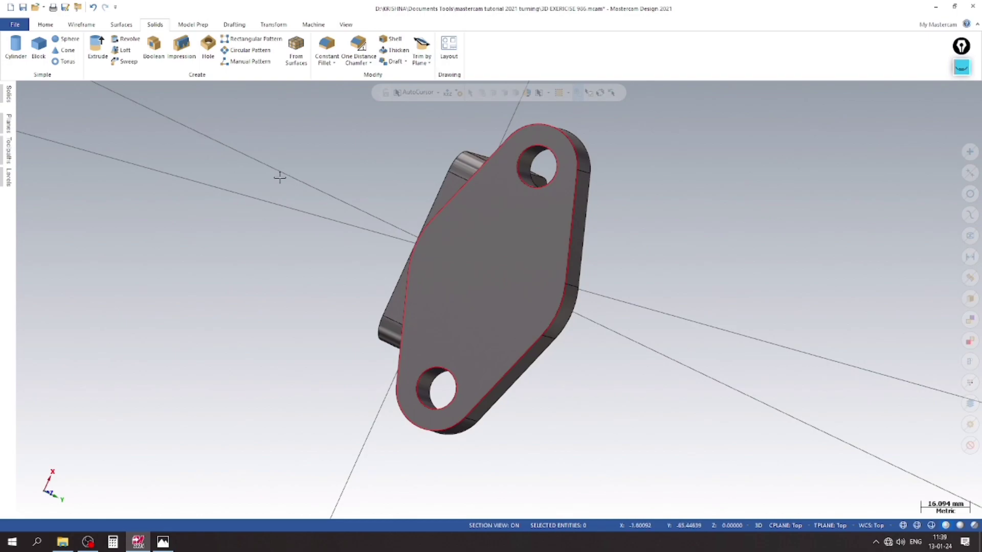
pyautogui.moveTo(281, 171)
pyautogui.mouseDown(button='middle')
pyautogui.moveTo(370, 379)
pyautogui.moveTo(317, 351)
pyautogui.moveTo(272, 348)
pyautogui.mouseUp(button='middle')
# - Save the part, make empty level 4 active, and bring up the 986 drawing
pyautogui.click(23, 7)
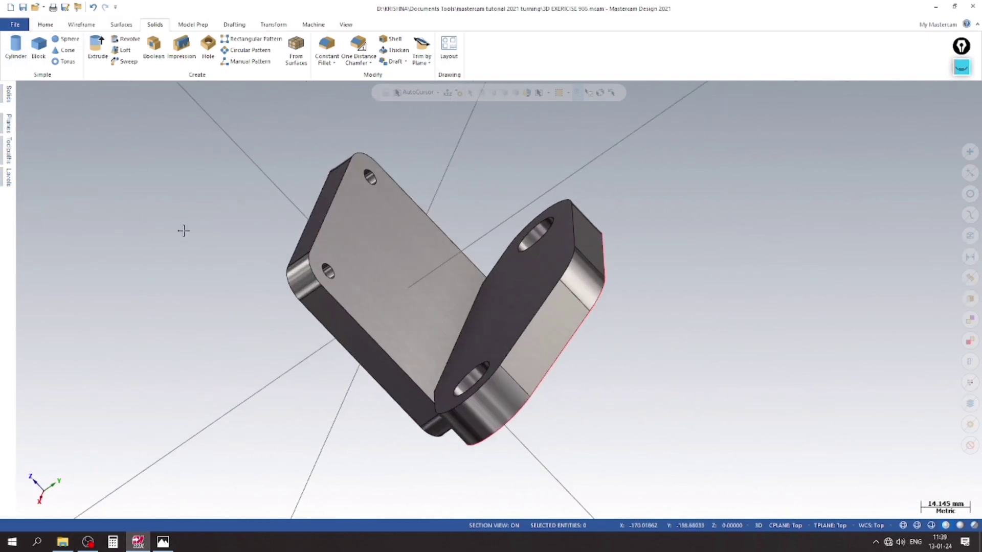
pyautogui.moveTo(184, 228); pyautogui.dragTo(194, 225, button='middle')
pyautogui.click(8, 176)
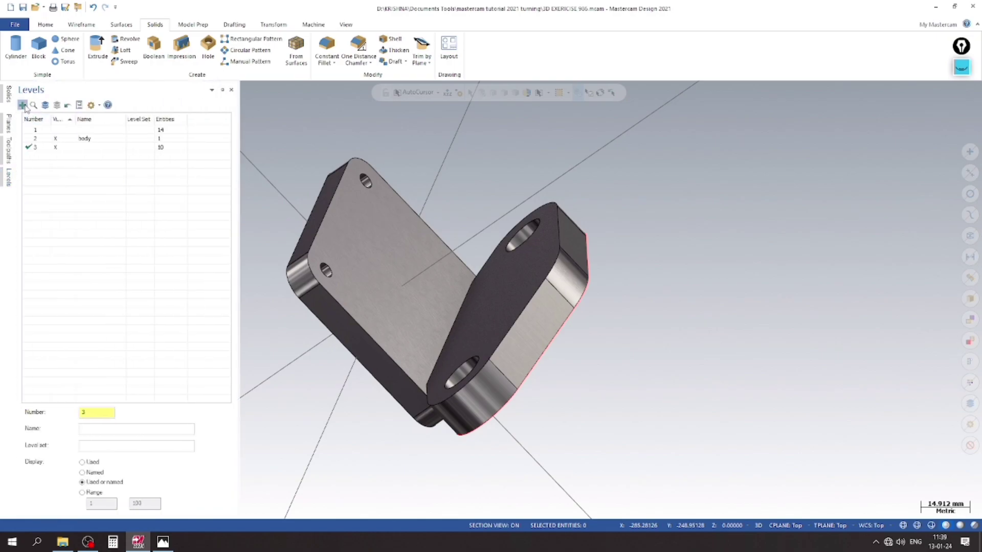
pyautogui.click(22, 105)
pyautogui.moveTo(248, 248)
pyautogui.mouseDown(button='middle')
pyautogui.moveTo(529, 205)
pyautogui.moveTo(399, 208)
pyautogui.moveTo(453, 229)
pyautogui.moveTo(293, 204)
pyautogui.moveTo(200, 329)
pyautogui.moveTo(213, 316)
pyautogui.mouseUp(button='middle')
pyautogui.click(162, 543)
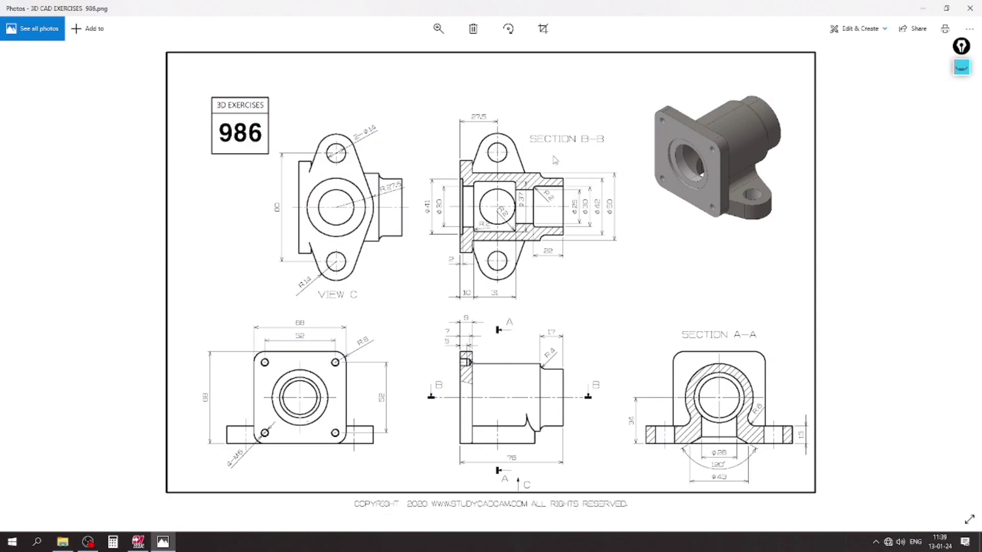
# - Zoom in and out on Section B-B of the 986 drawing, then return to Mastercam
pyautogui.scroll(1, 555, 160)
pyautogui.scroll(1, 593, 160)
pyautogui.scroll(1, 629, 161)
pyautogui.scroll(1, 665, 162)
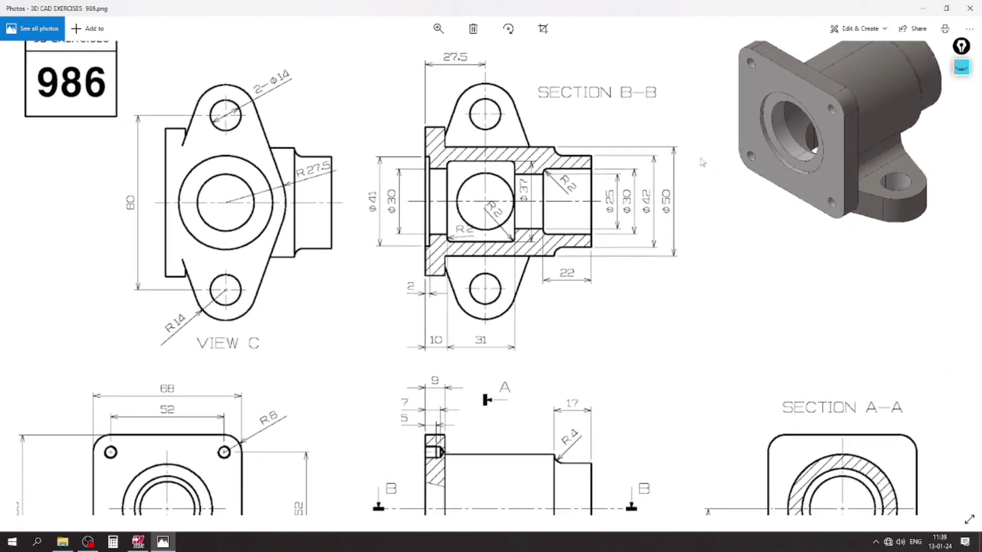
pyautogui.scroll(1, 702, 162)
pyautogui.scroll(1, 674, 157)
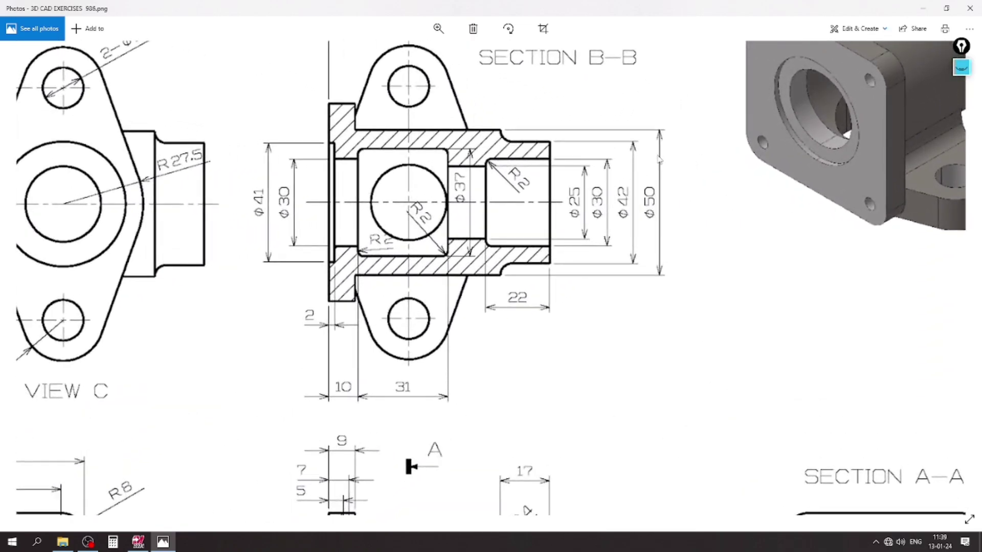
pyautogui.scroll(-1, 659, 160)
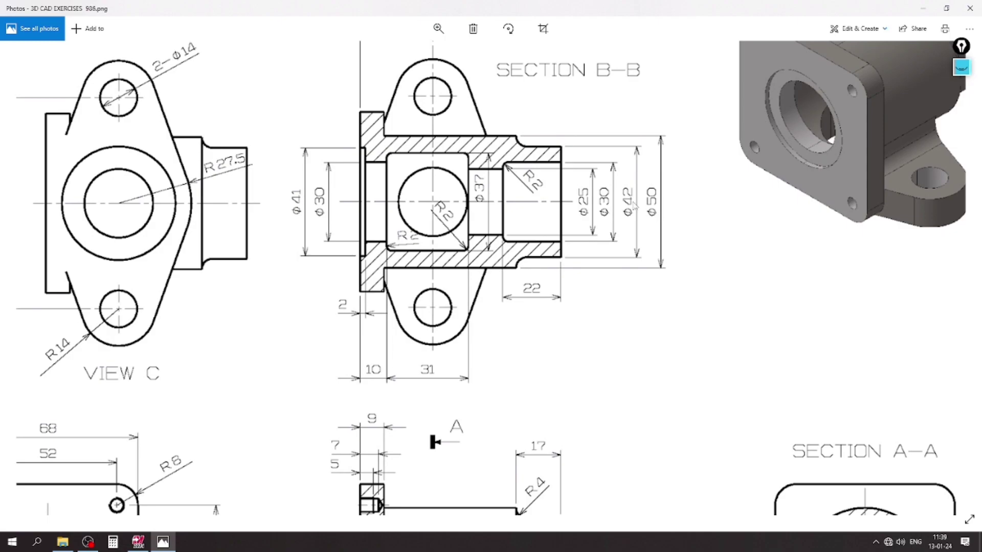
pyautogui.scroll(-1, 635, 206)
pyautogui.scroll(-1, 634, 206)
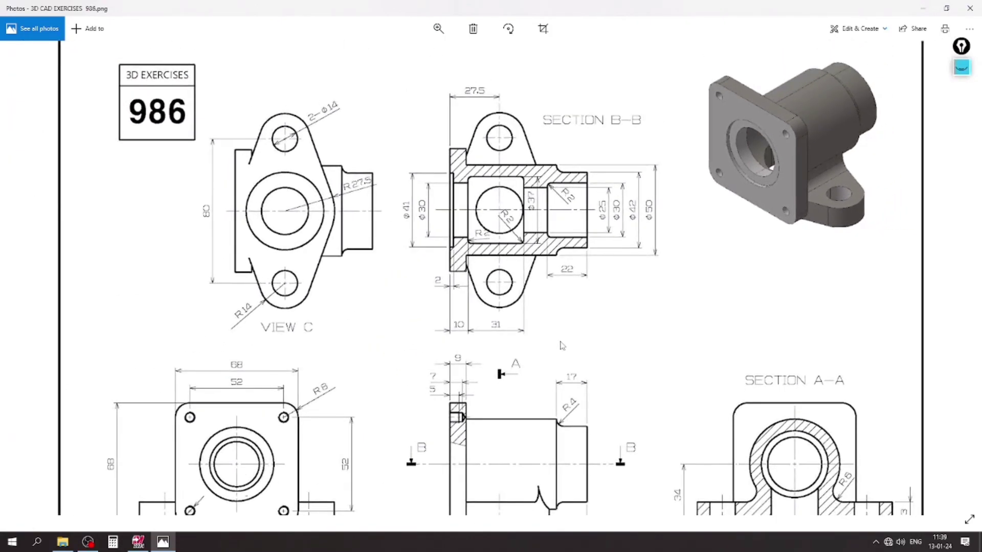
pyautogui.scroll(1, 512, 164)
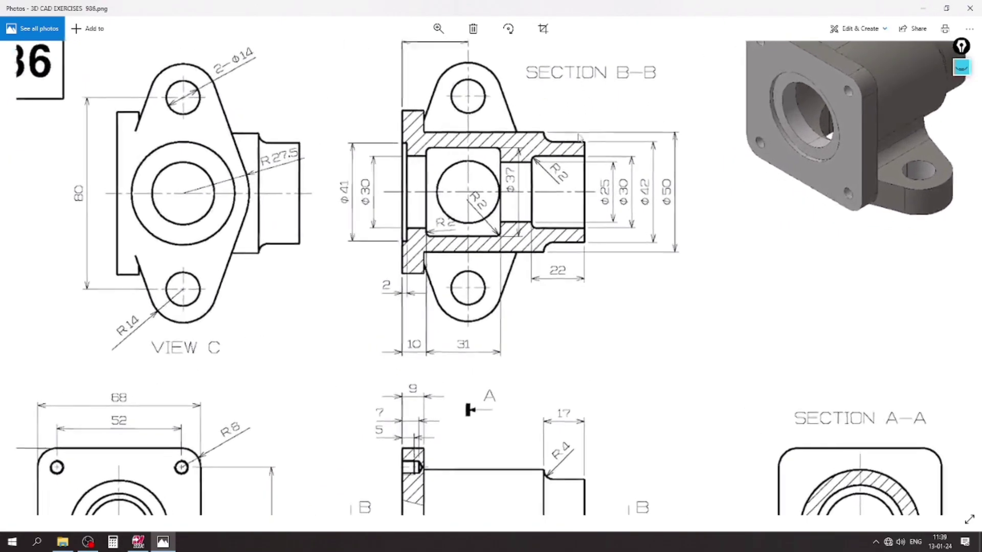
pyautogui.scroll(1, 501, 144)
pyautogui.scroll(-1, 501, 143)
pyautogui.scroll(-1, 476, 164)
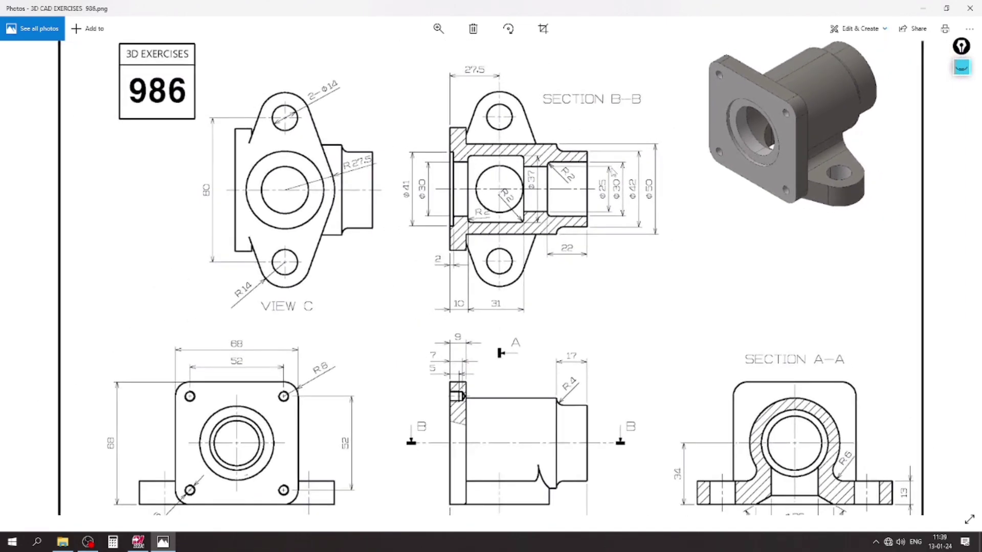
pyautogui.scroll(-1, 437, 169)
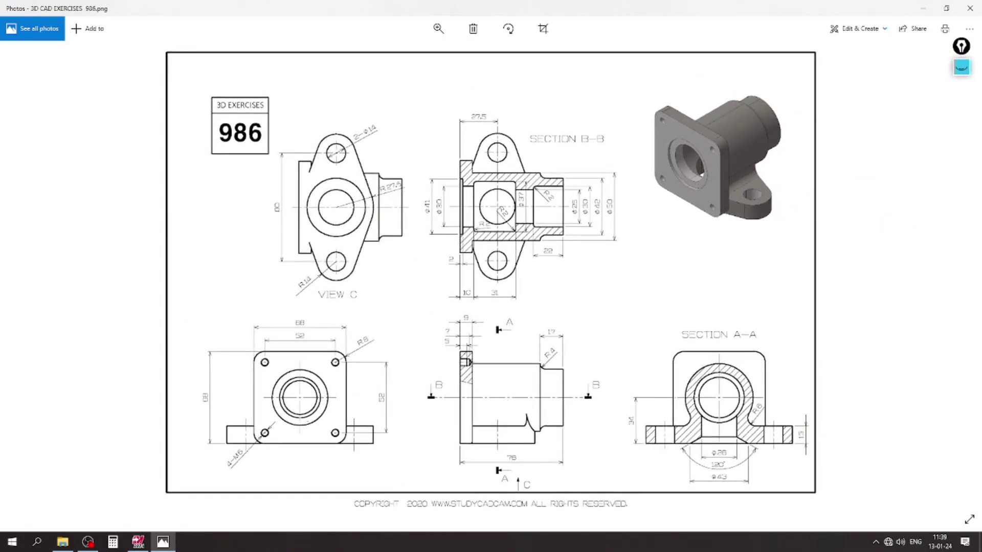
pyautogui.click(138, 542)
# - Switch to the isometric view and make level 1 the active level
pyautogui.rightClick(78, 119)
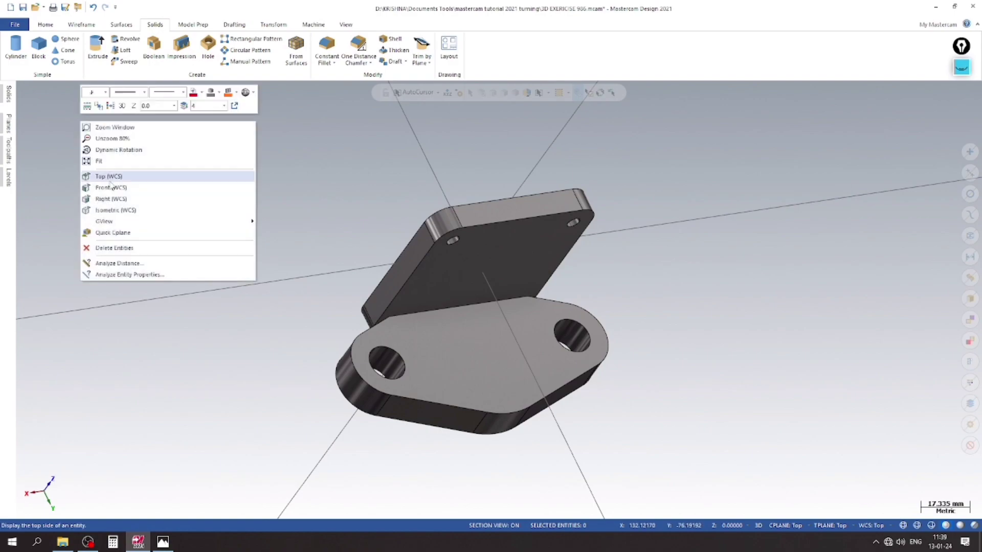
pyautogui.click(107, 205)
pyautogui.scroll(1, 307, 154)
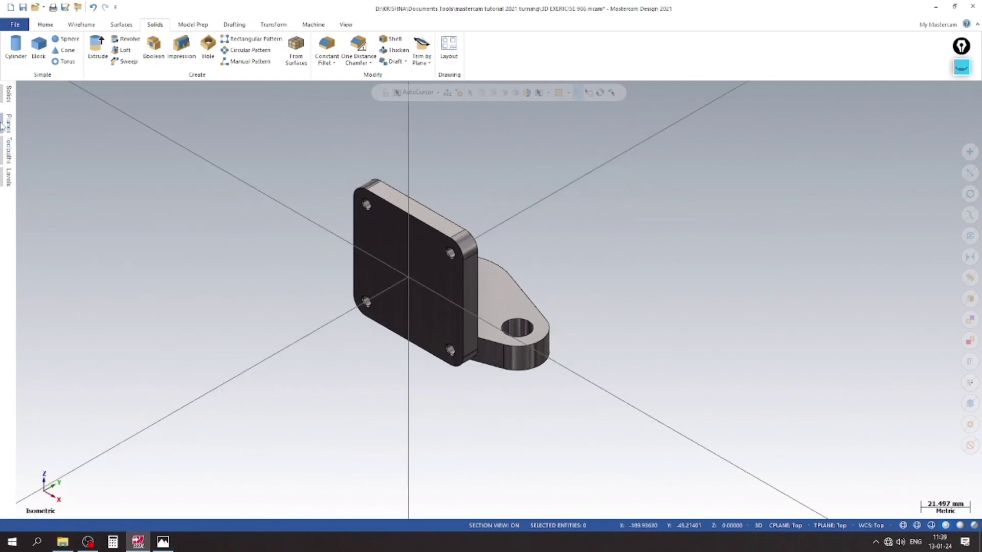
pyautogui.click(9, 172)
pyautogui.click(66, 131)
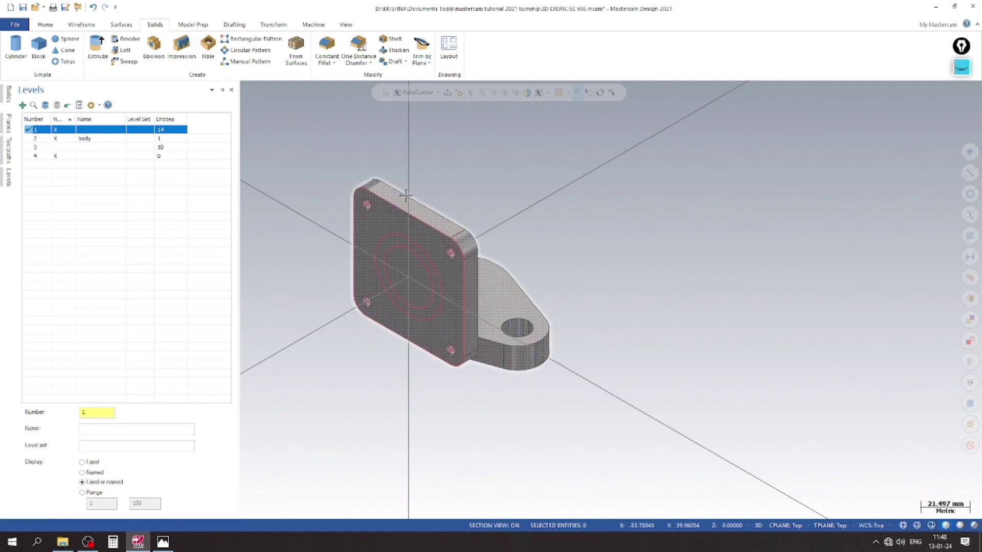
# - View the part from the front and set the construction plane to Front
pyautogui.rightClick(492, 177)
pyautogui.click(521, 247)
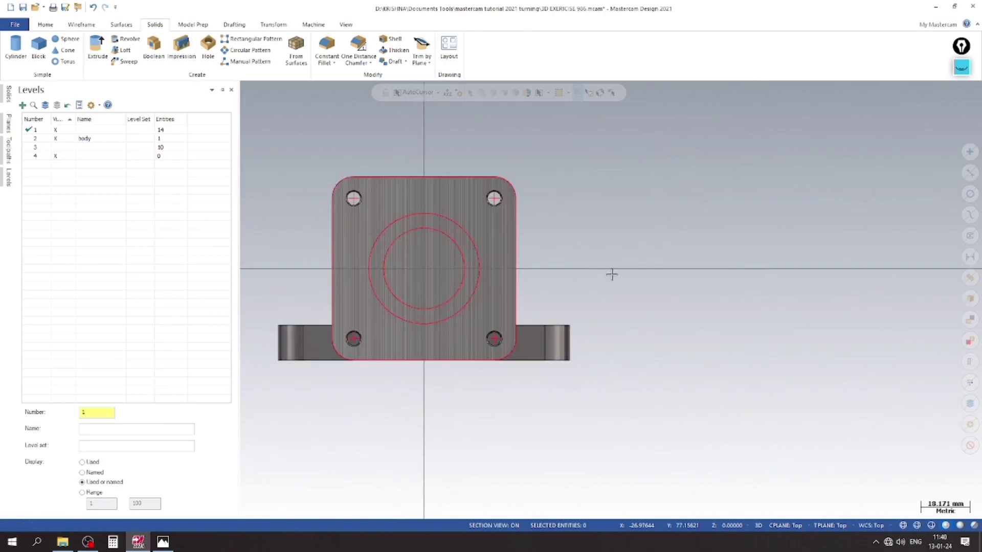
pyautogui.click(795, 525)
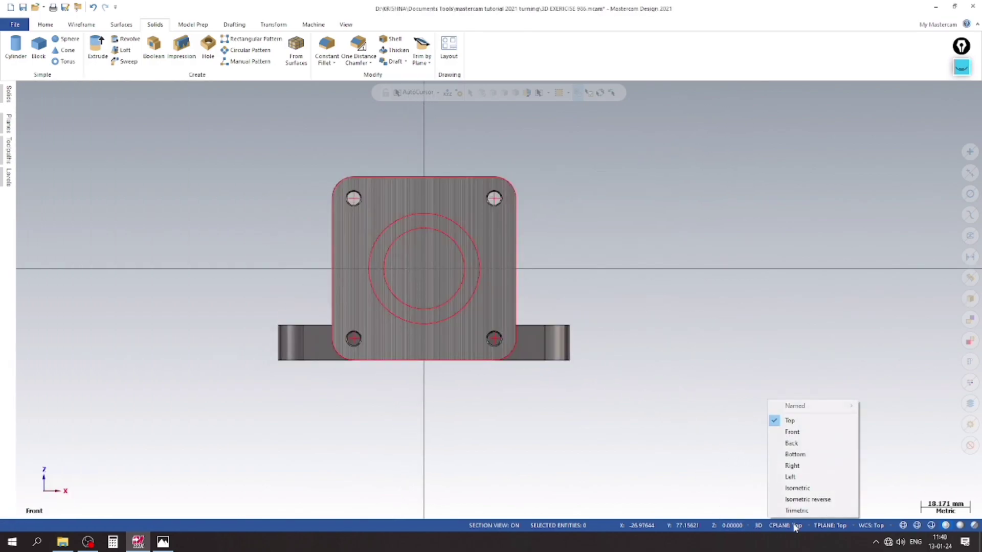
pyautogui.click(795, 432)
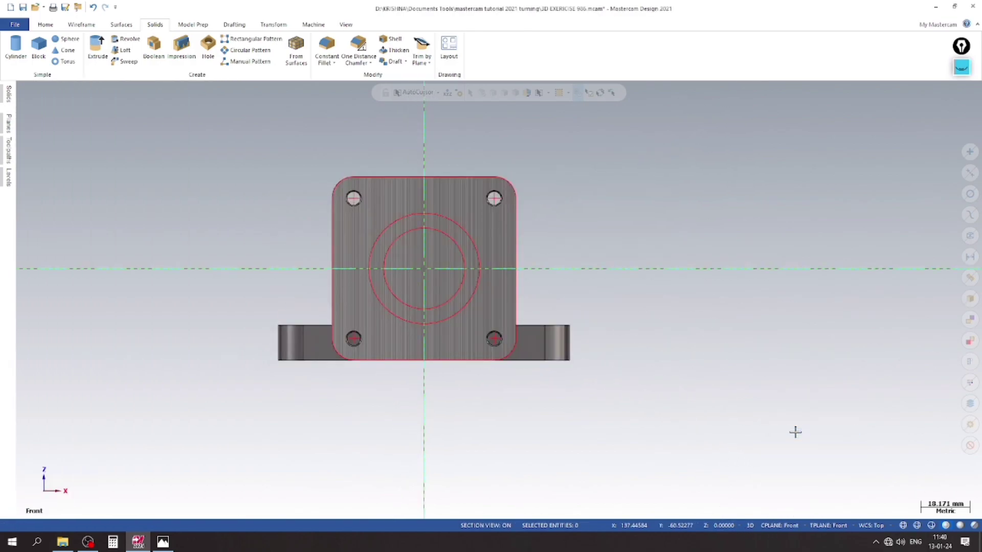
pyautogui.click(82, 24)
# - Place a 50 mm diameter circle at the origin, then orbit to a 3D view
pyautogui.click(173, 47)
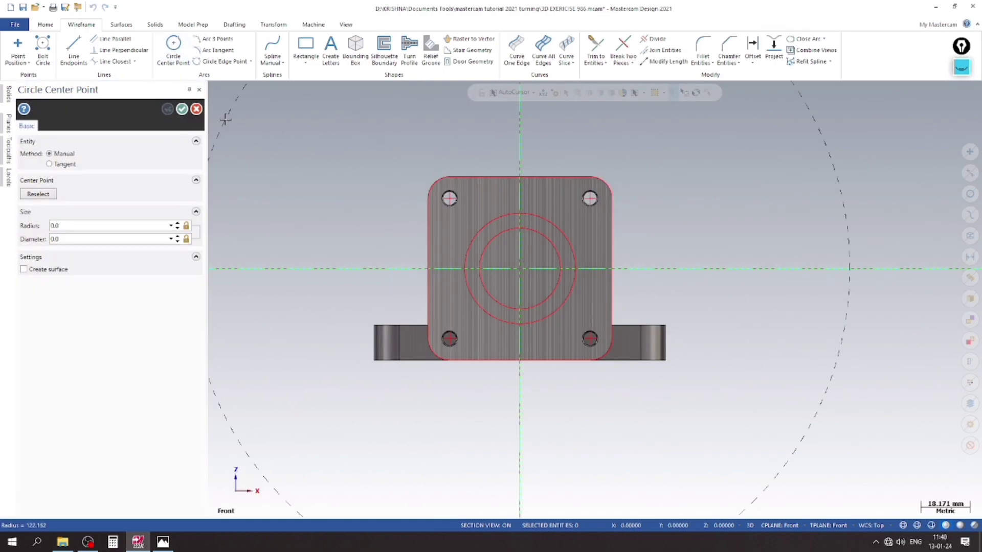
pyautogui.click(448, 244)
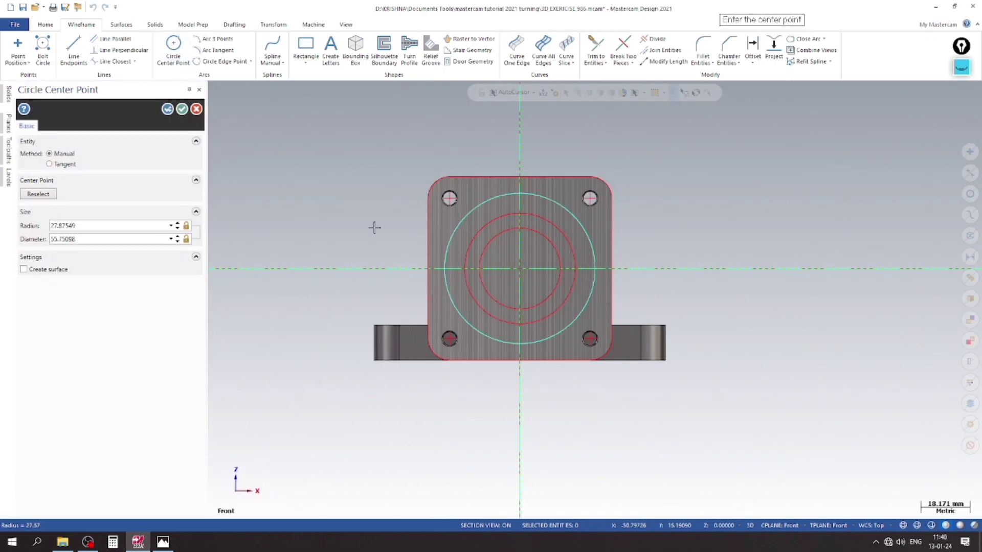
pyautogui.click(100, 237)
pyautogui.write('50')
pyautogui.press('Return')
pyautogui.click(168, 109)
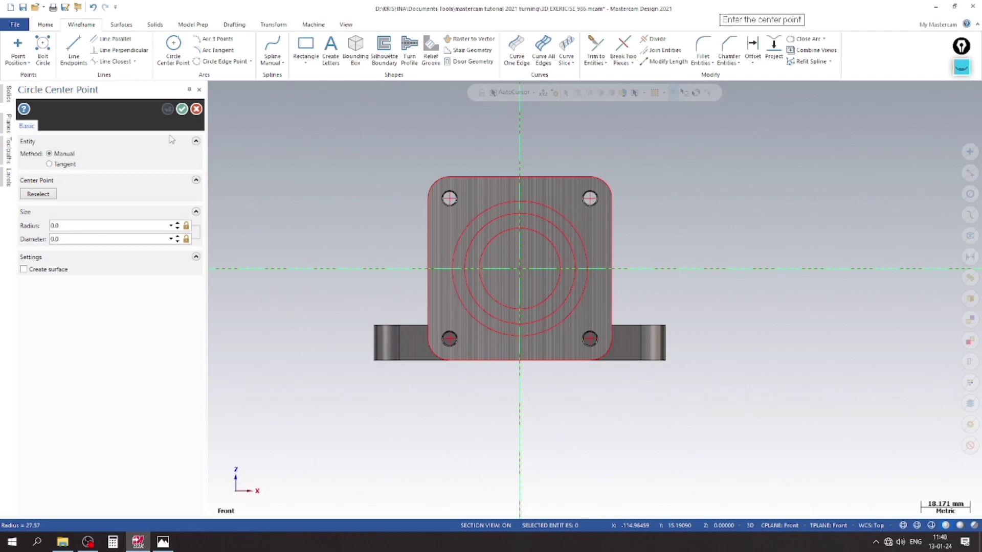
pyautogui.click(183, 109)
pyautogui.moveTo(259, 165)
pyautogui.mouseDown(button='middle')
pyautogui.moveTo(125, 197)
pyautogui.moveTo(173, 276)
pyautogui.moveTo(226, 241)
pyautogui.moveTo(140, 258)
pyautogui.moveTo(184, 287)
pyautogui.mouseUp(button='middle')
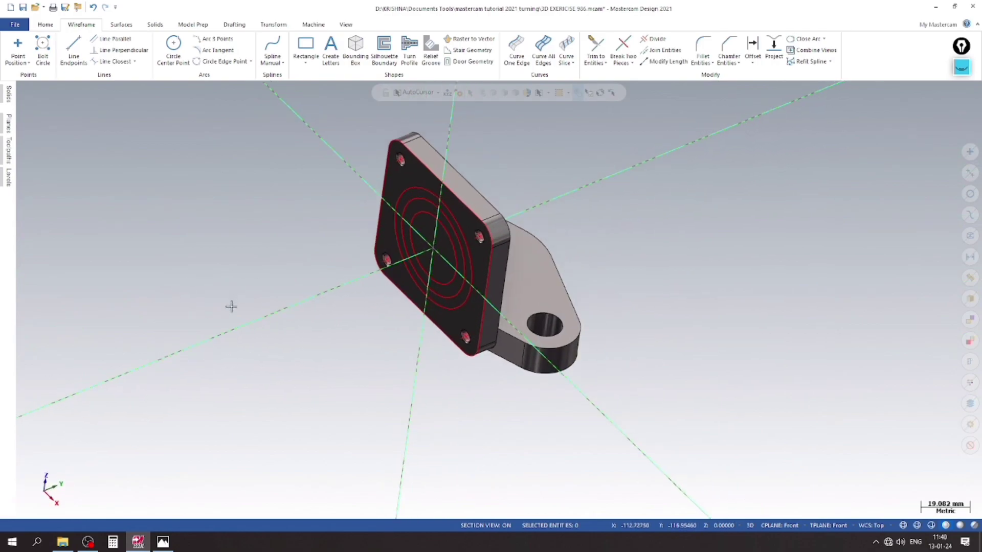
# - Set up a solid extrude of the Ø50 circle as a new body with reversed direction
pyautogui.click(155, 24)
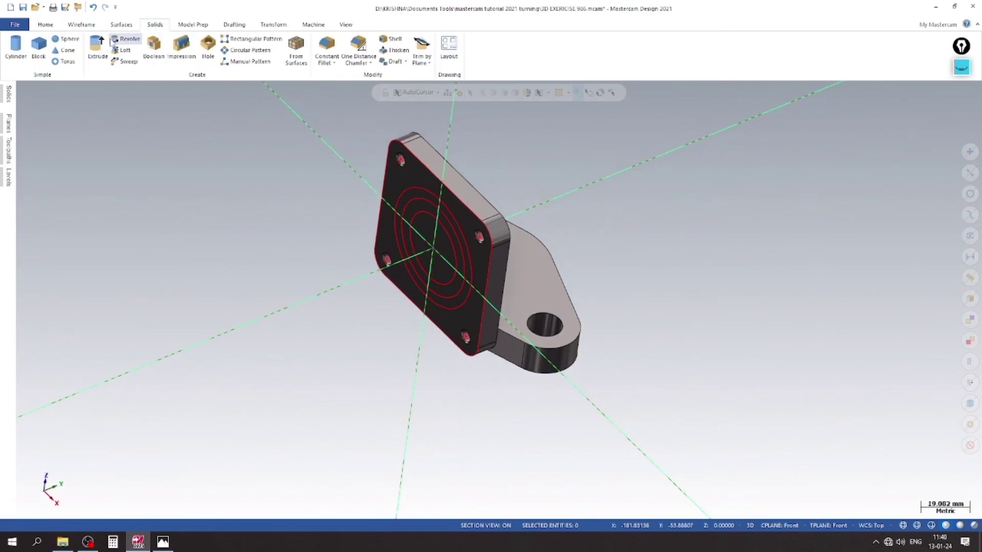
pyautogui.click(97, 48)
pyautogui.click(530, 301)
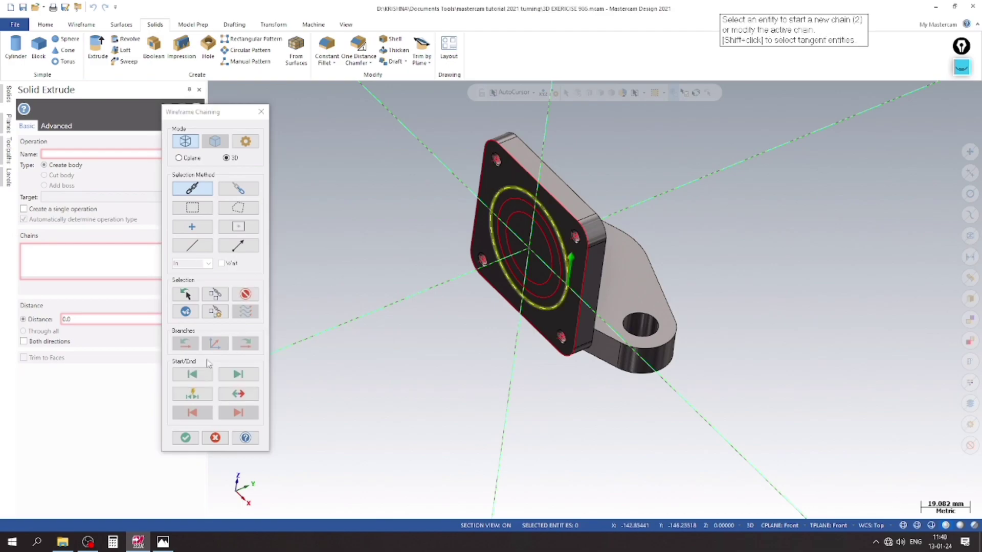
pyautogui.click(185, 438)
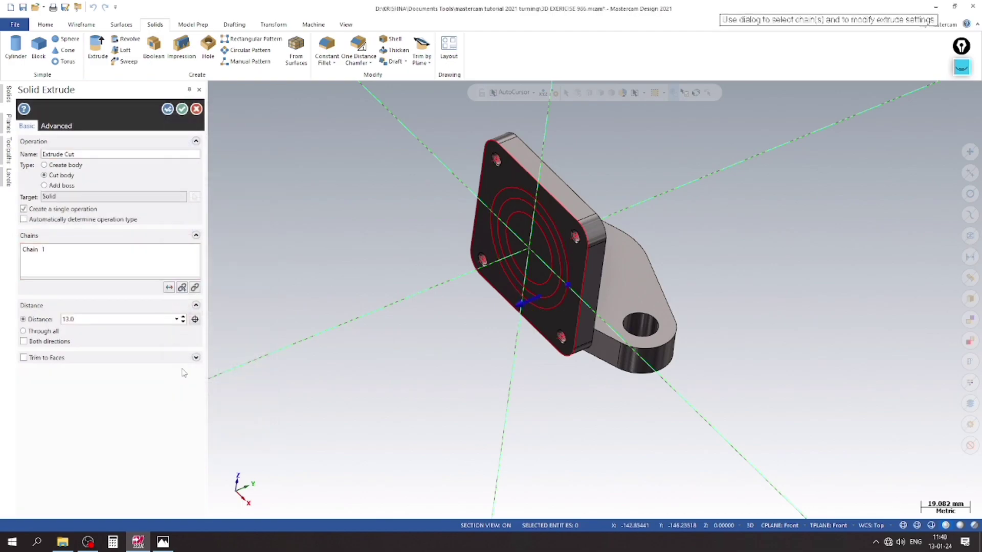
pyautogui.click(64, 166)
pyautogui.click(169, 287)
pyautogui.click(162, 541)
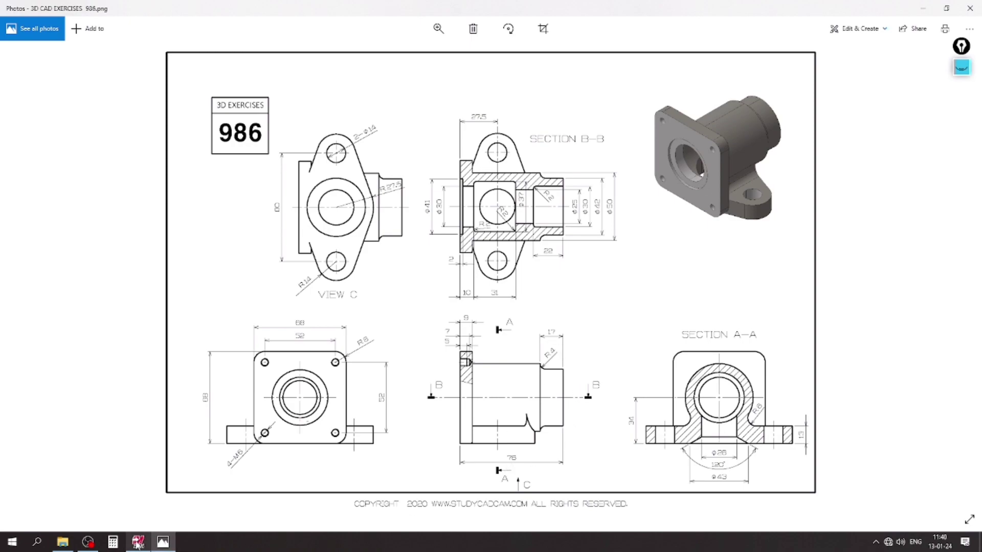
# - Go back from the drawing in Photos to the unfinished Mastercam extrude
pyautogui.click(131, 518)
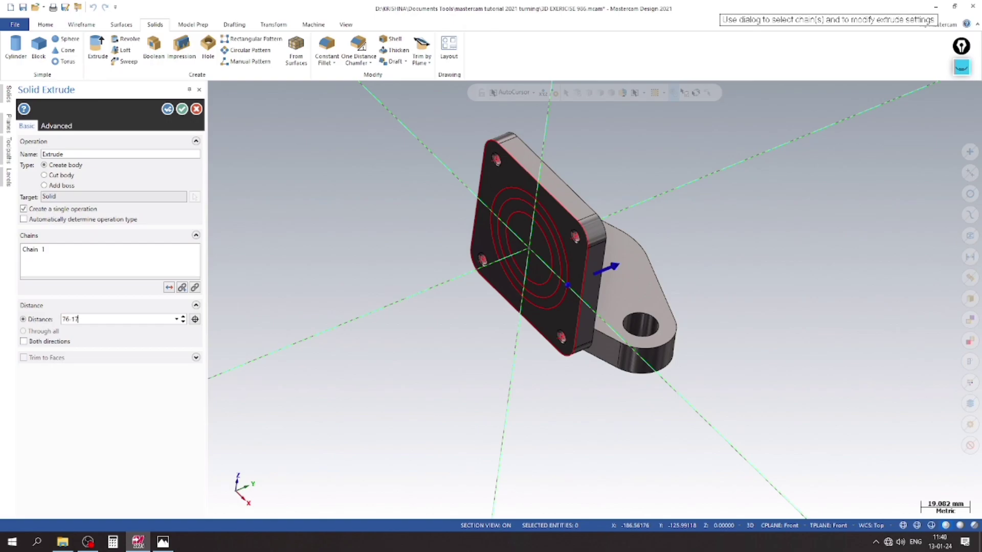
# - Extrude the Ø50 circle 59 mm as an added boss and apply it
pyautogui.write('59.0')
pyautogui.press('Return')
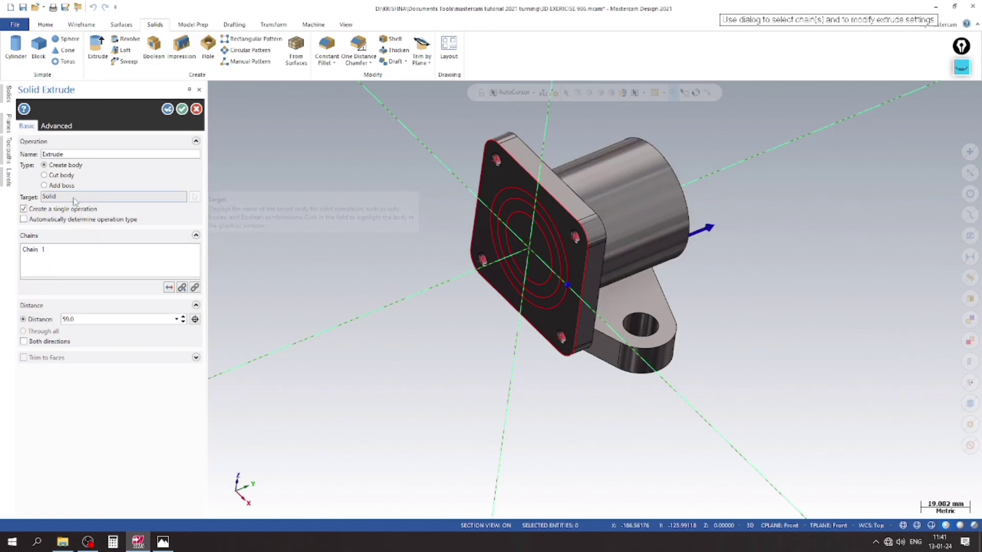
pyautogui.click(44, 185)
pyautogui.scroll(1, 363, 208)
pyautogui.scroll(-1, 363, 208)
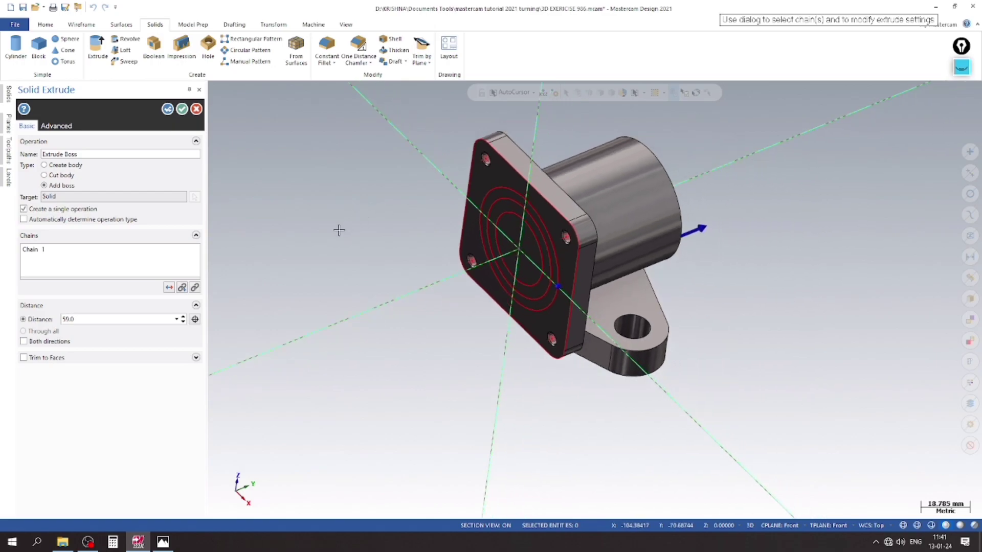
pyautogui.moveTo(364, 219); pyautogui.dragTo(346, 205, button='middle')
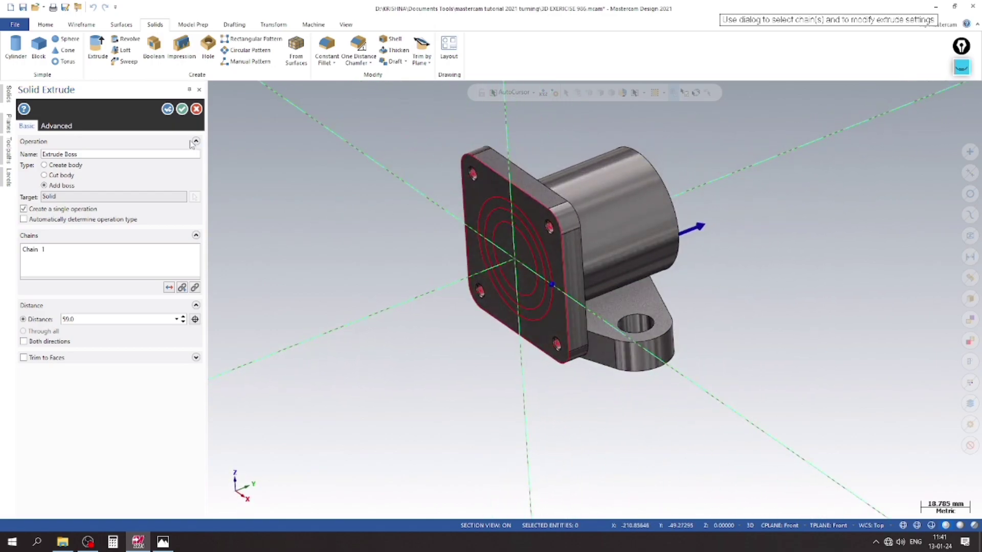
pyautogui.click(168, 109)
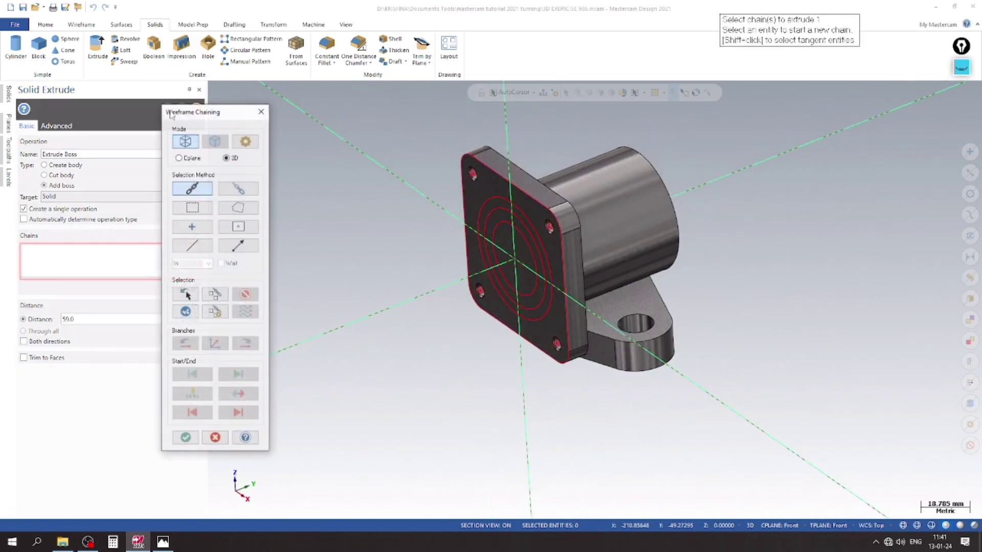
pyautogui.click(163, 542)
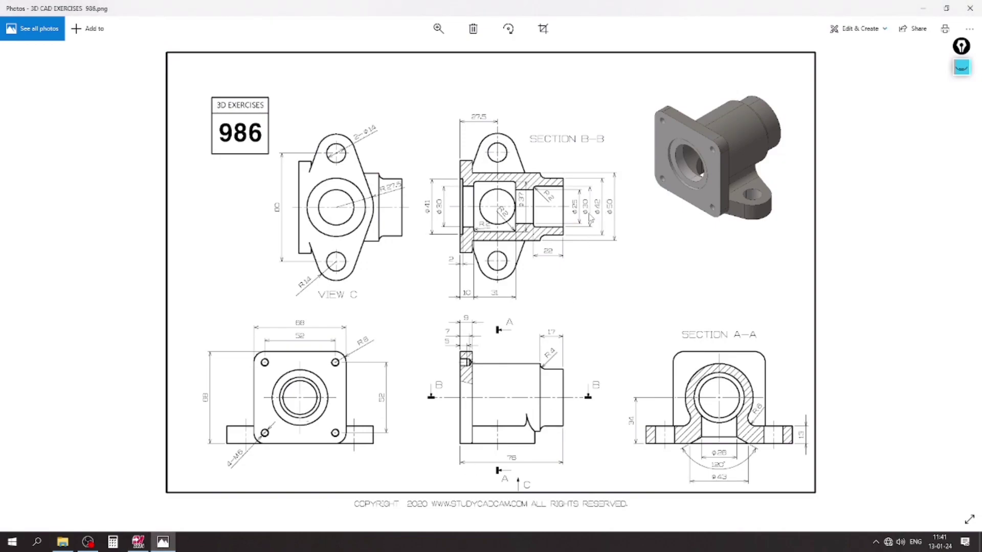
# - Cancel the unused extrusion and start a smart dimension on the flange circle
pyautogui.click(138, 542)
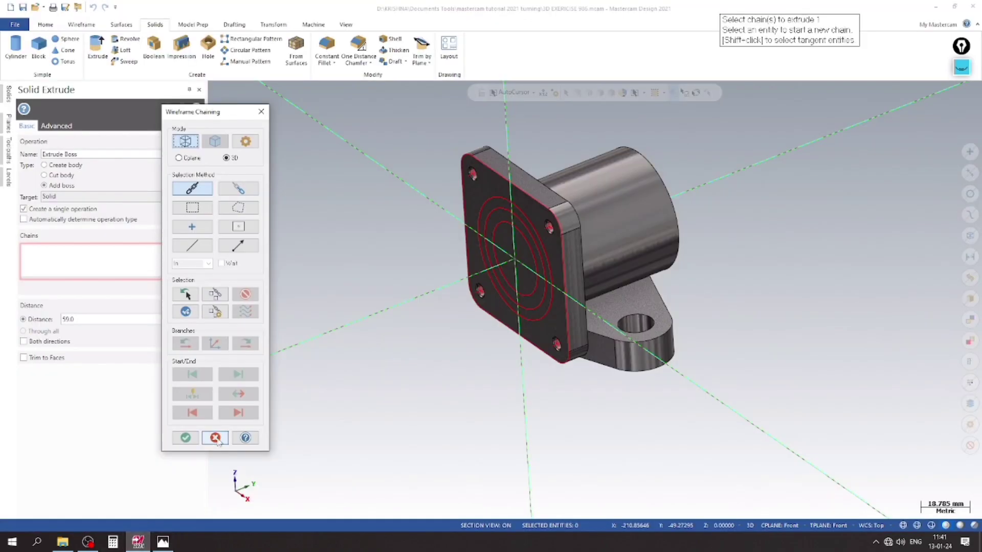
pyautogui.click(262, 112)
pyautogui.click(234, 24)
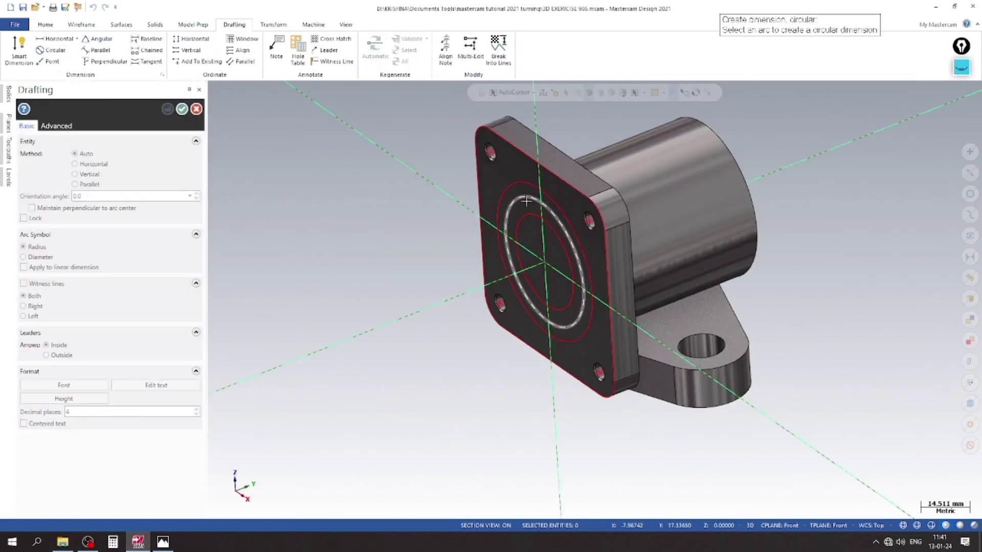
pyautogui.click(527, 200)
pyautogui.scroll(2, 363, 180)
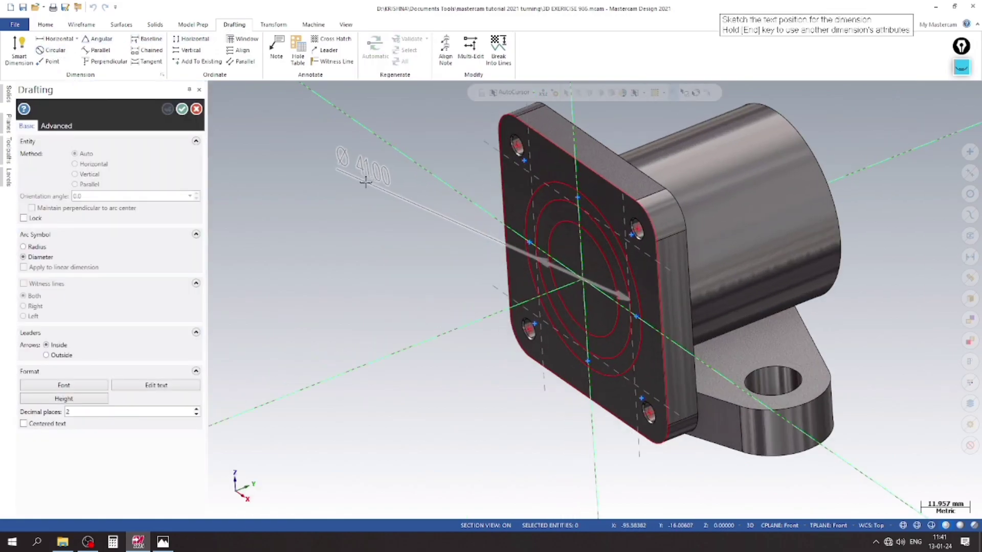
# - Face the part from the front and compare the 41 diameter with the Photos drawing
pyautogui.rightClick(366, 181)
pyautogui.click(408, 249)
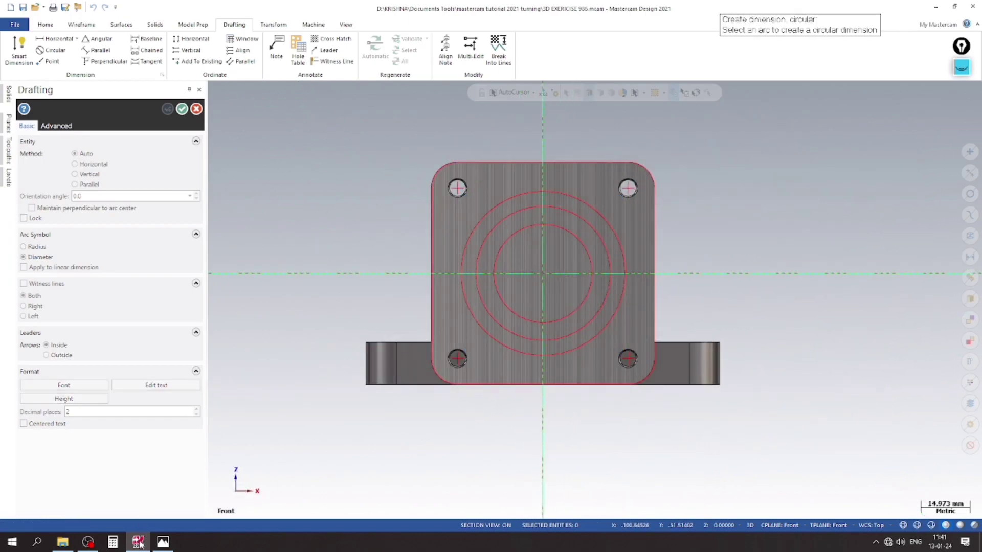
pyautogui.click(162, 542)
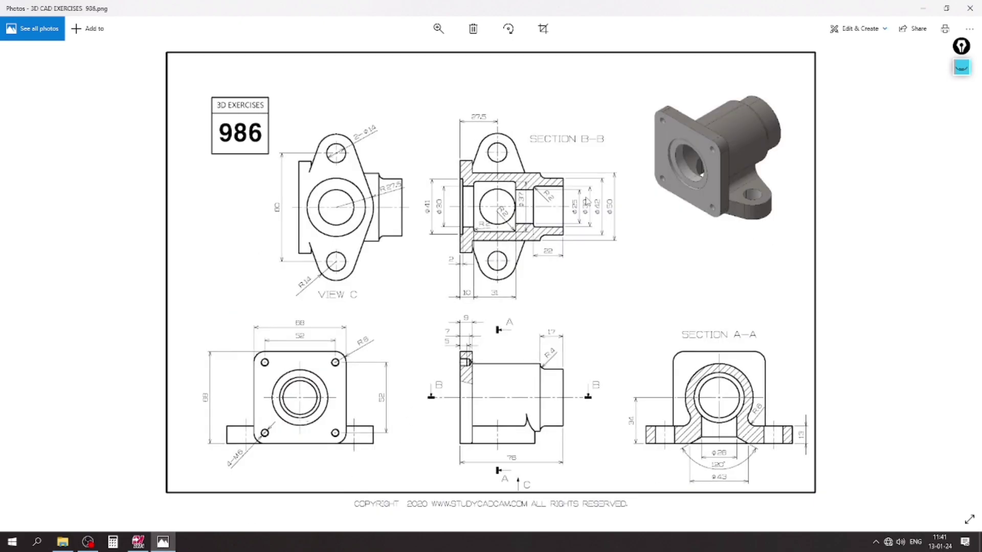
pyautogui.keyDown('ctrl'); pyautogui.scroll(3, 588, 209); pyautogui.keyUp('ctrl')
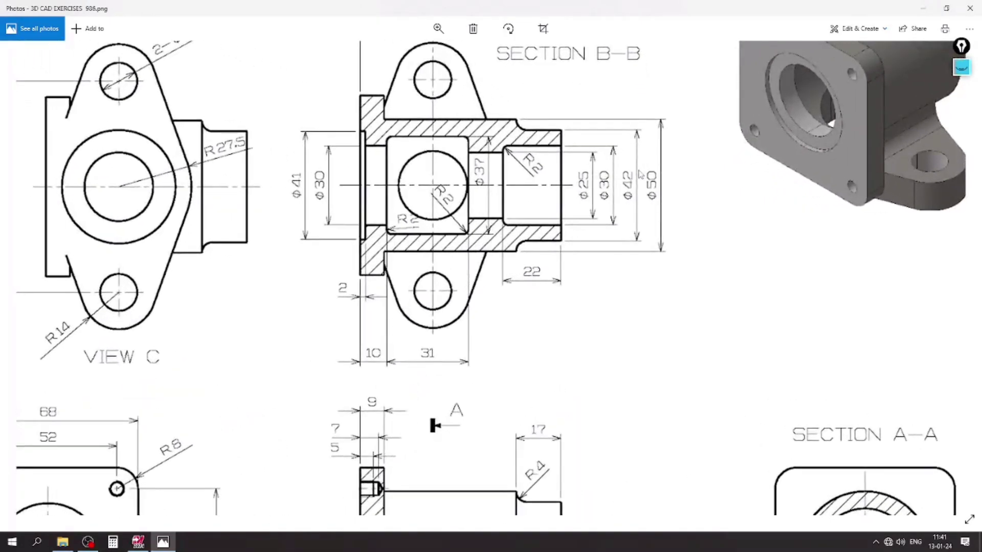
pyautogui.click(140, 540)
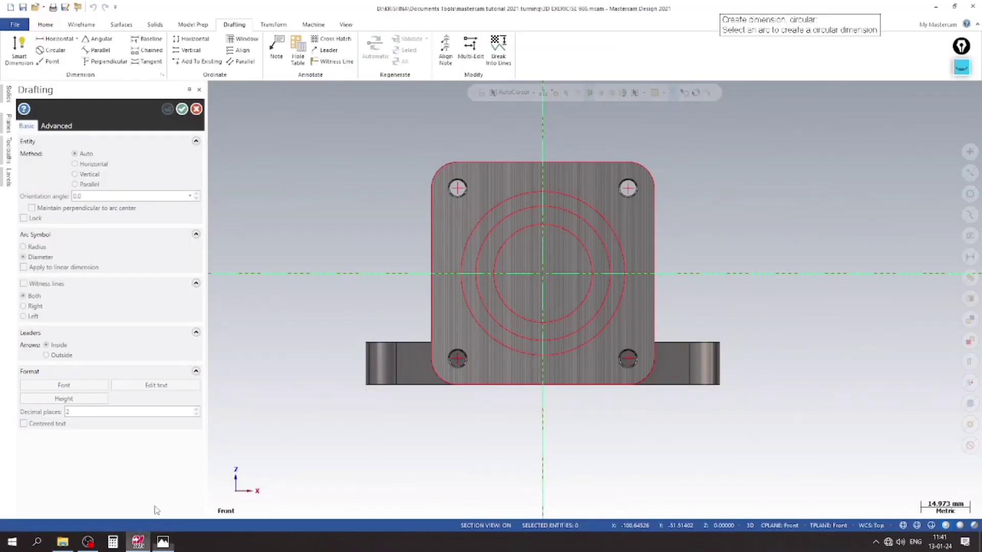
# - Draw a Ø42 circle centred on the origin and start a new solid extrude
pyautogui.press('Escape')
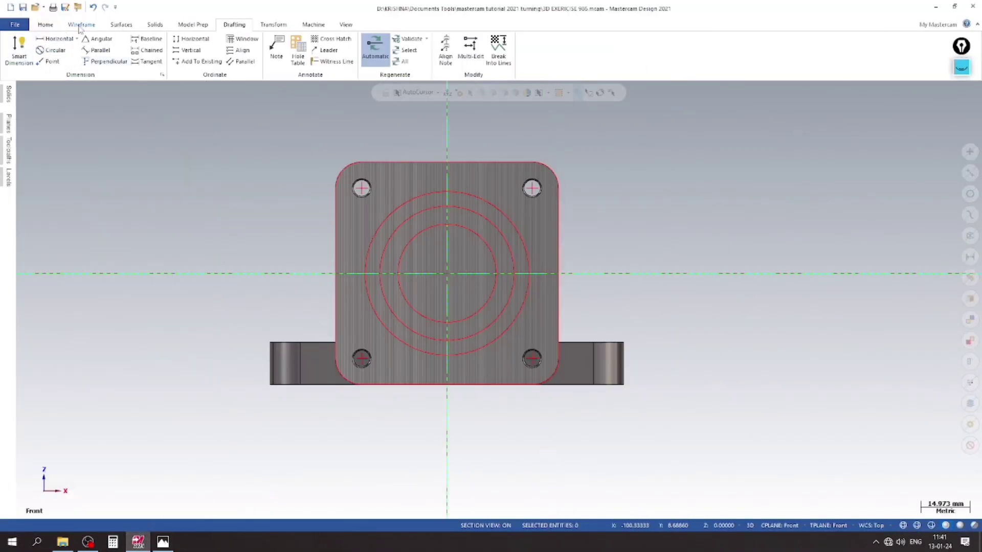
pyautogui.click(82, 24)
pyautogui.click(173, 46)
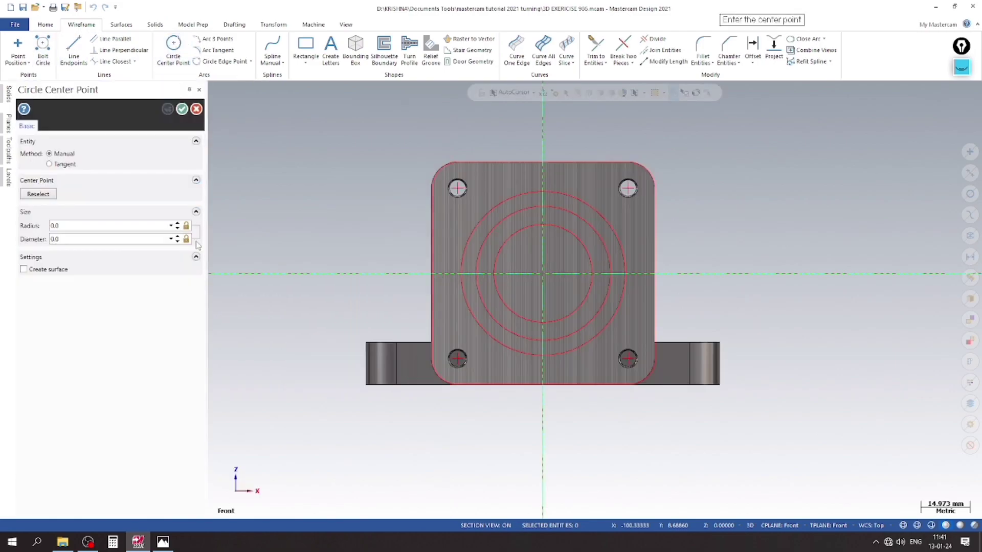
pyautogui.click(542, 274)
pyautogui.click(453, 328)
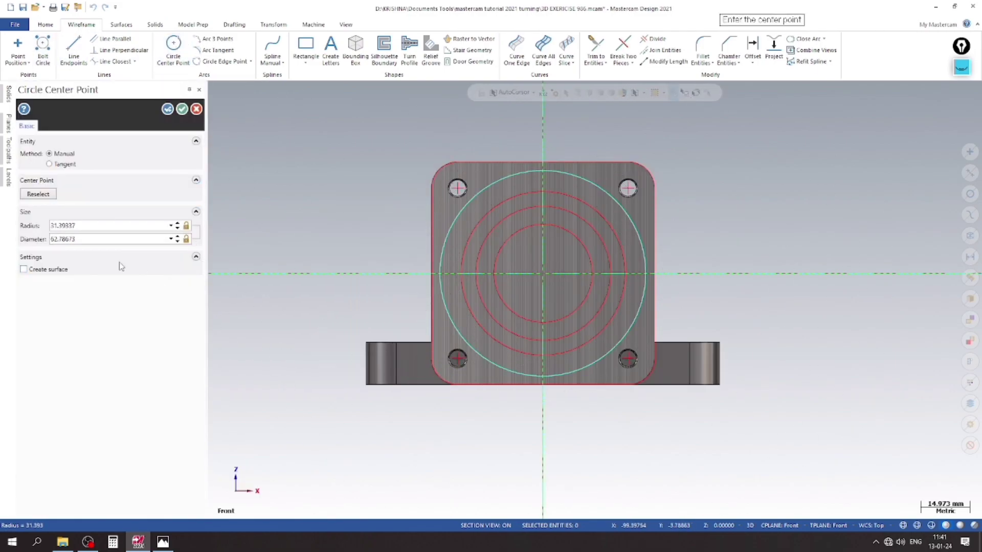
pyautogui.click(103, 243)
pyautogui.write('42')
pyautogui.press('Return')
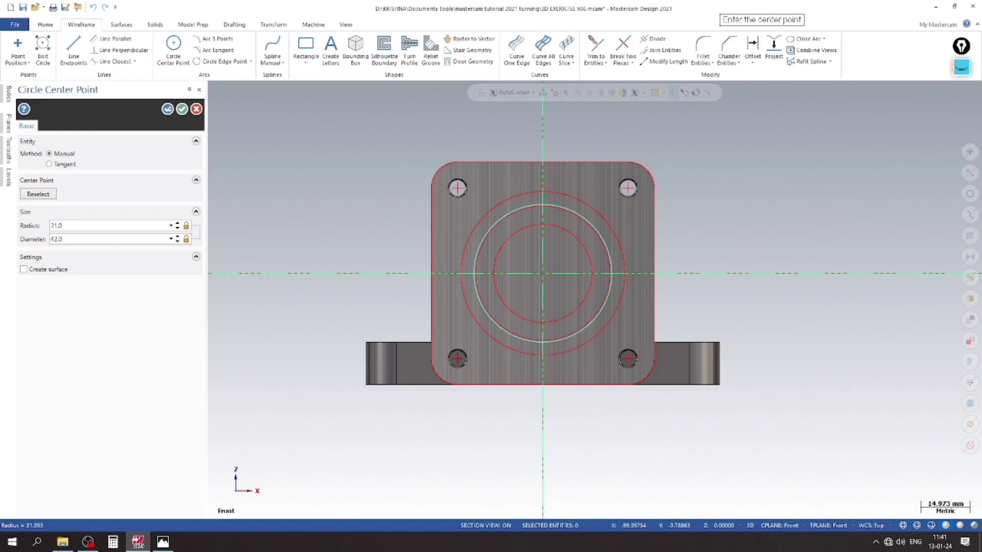
pyautogui.scroll(3, 450, 250)
pyautogui.scroll(2, 320, 221)
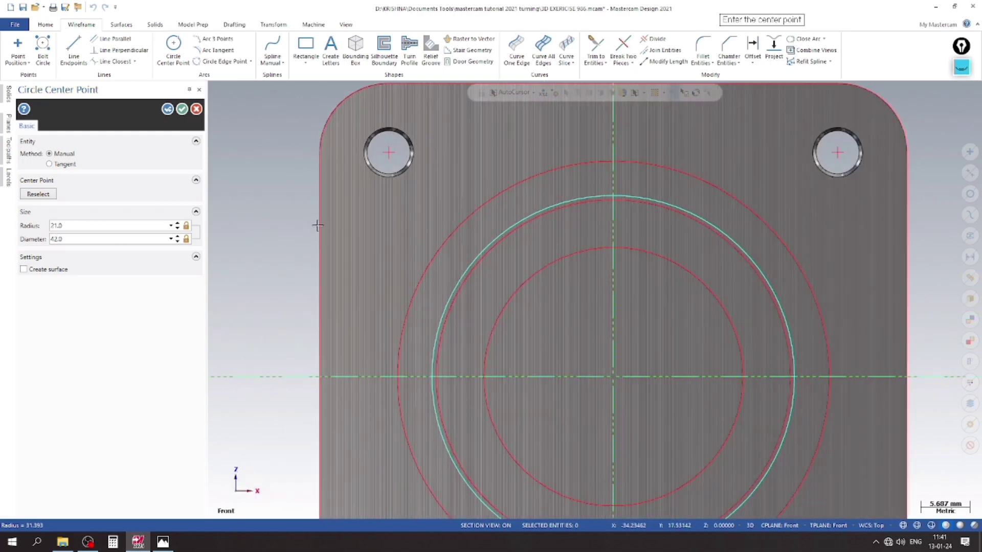
pyautogui.click(182, 109)
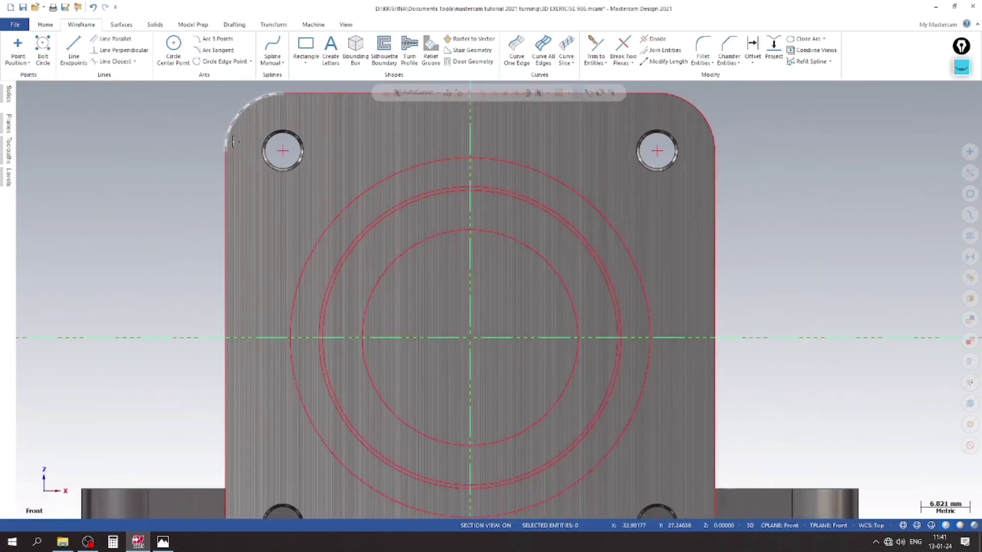
pyautogui.click(155, 25)
pyautogui.click(97, 46)
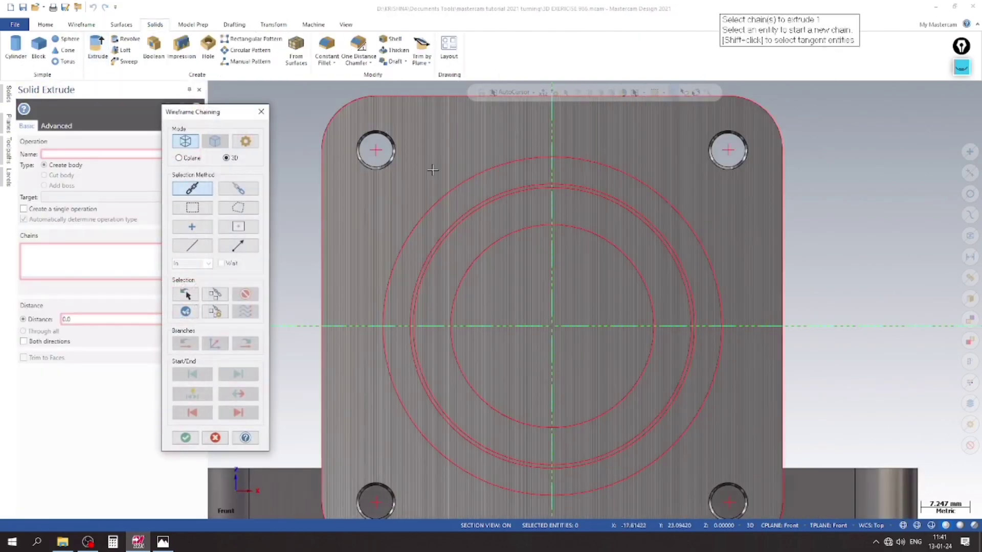
# - Chain the 42 mm circle and reverse the extrusion direction
pyautogui.scroll(1, 501, 203)
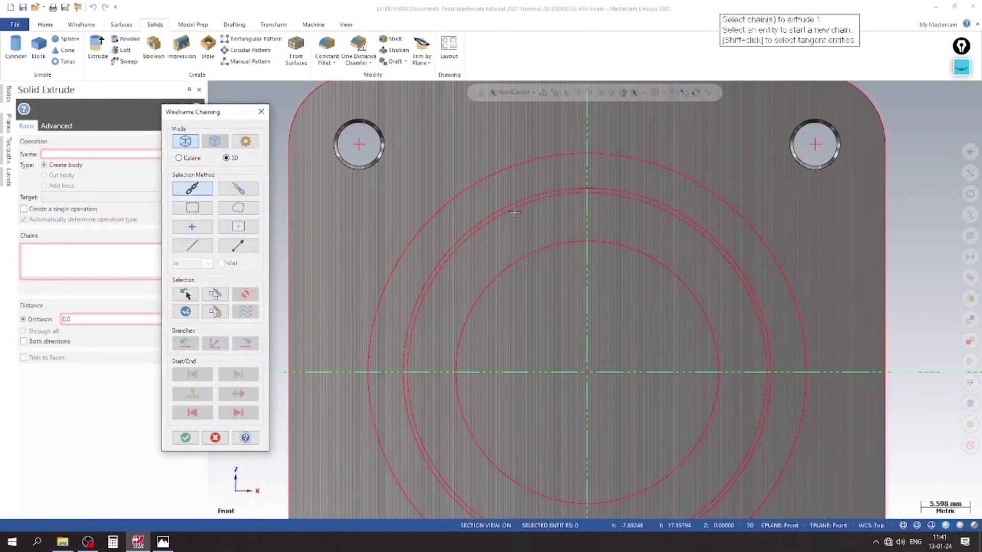
pyautogui.click(185, 437)
pyautogui.scroll(-3, 427, 248)
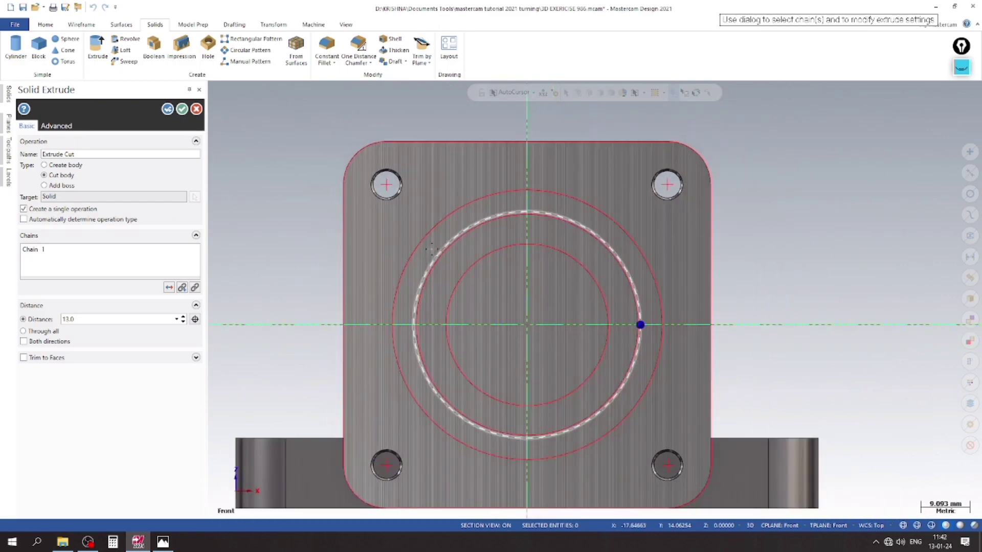
pyautogui.scroll(-2, 750, 267)
pyautogui.moveTo(749, 268); pyautogui.dragTo(633, 288, button='middle')
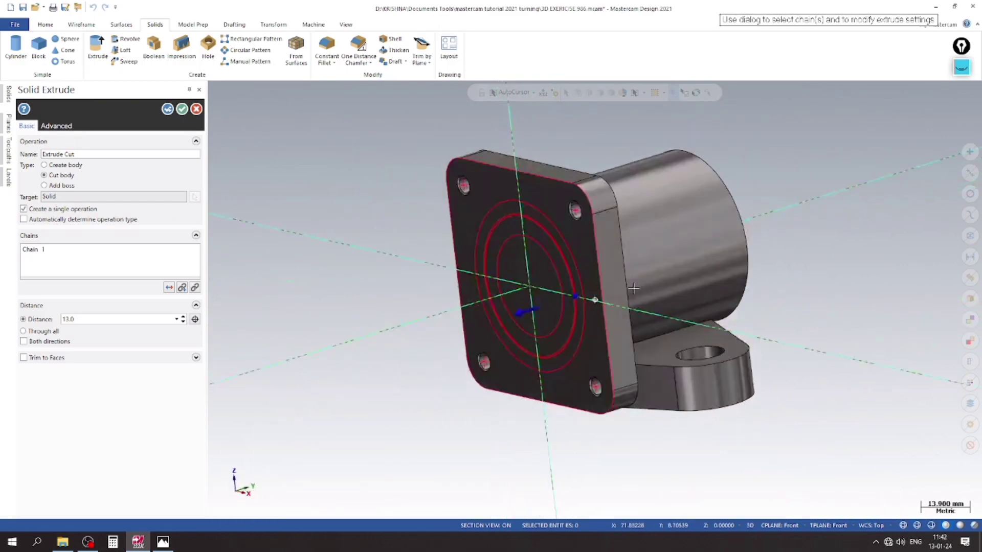
pyautogui.click(169, 288)
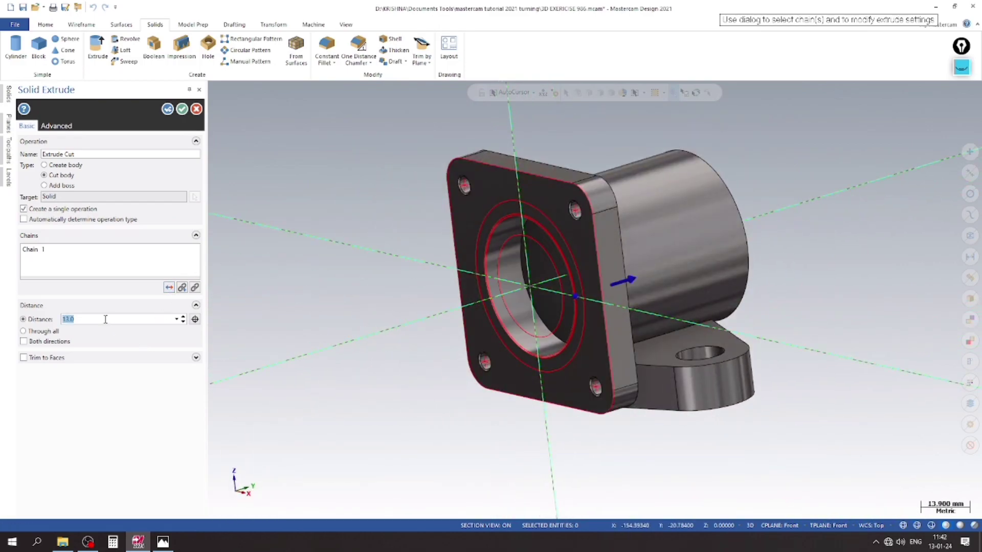
pyautogui.write('76')
# - Extrude it 76 mm as an added boss and apply the extrusion
pyautogui.press('Return')
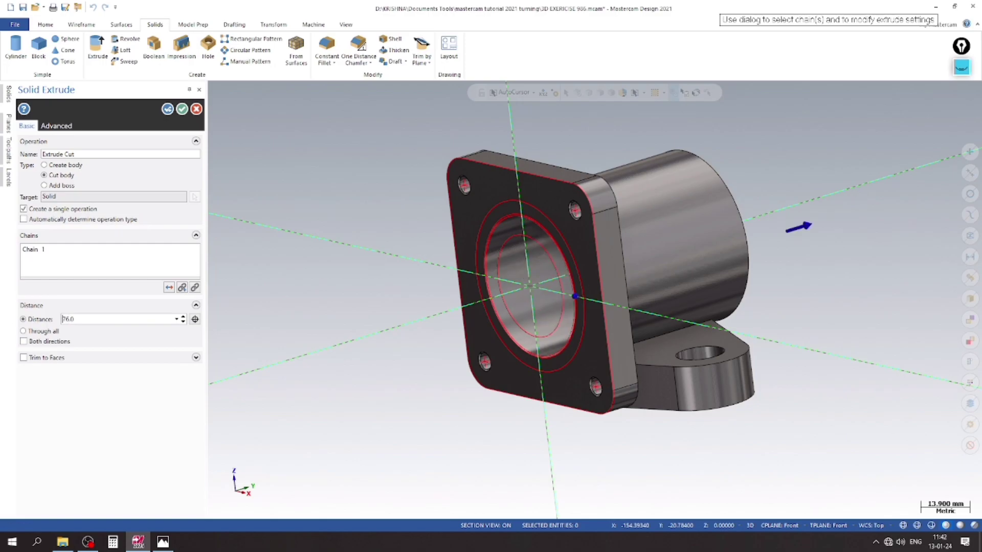
pyautogui.click(60, 187)
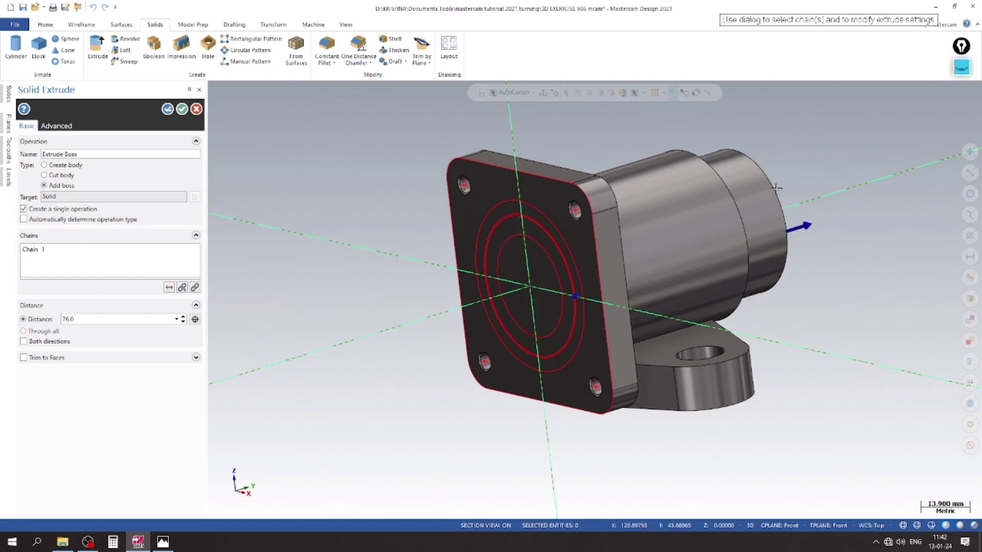
pyautogui.scroll(2, 800, 182)
pyautogui.scroll(2, 800, 181)
pyautogui.moveTo(800, 181)
pyautogui.mouseDown(button='middle')
pyautogui.moveTo(341, 209)
pyautogui.moveTo(231, 123)
pyautogui.mouseUp(button='middle')
pyautogui.scroll(-2, 341, 209)
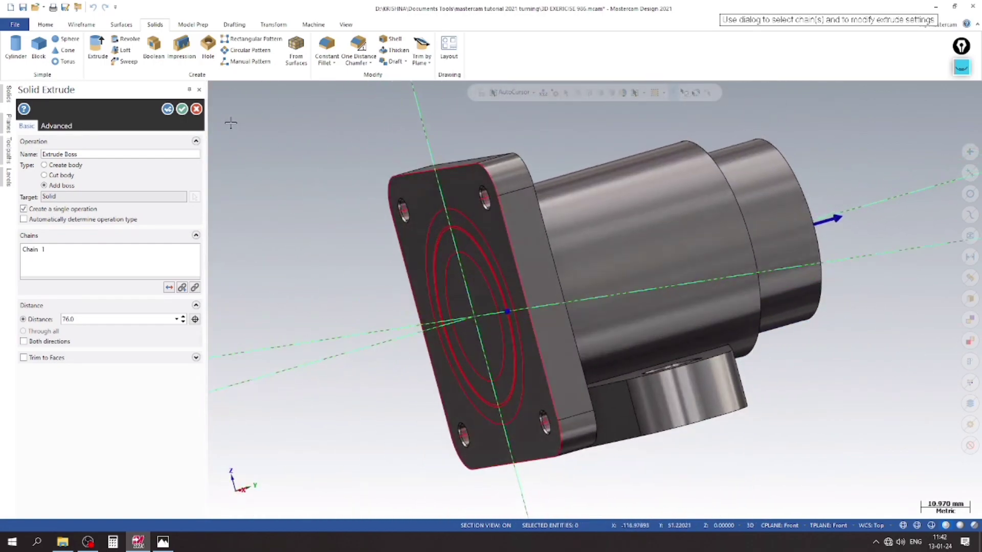
pyautogui.click(189, 110)
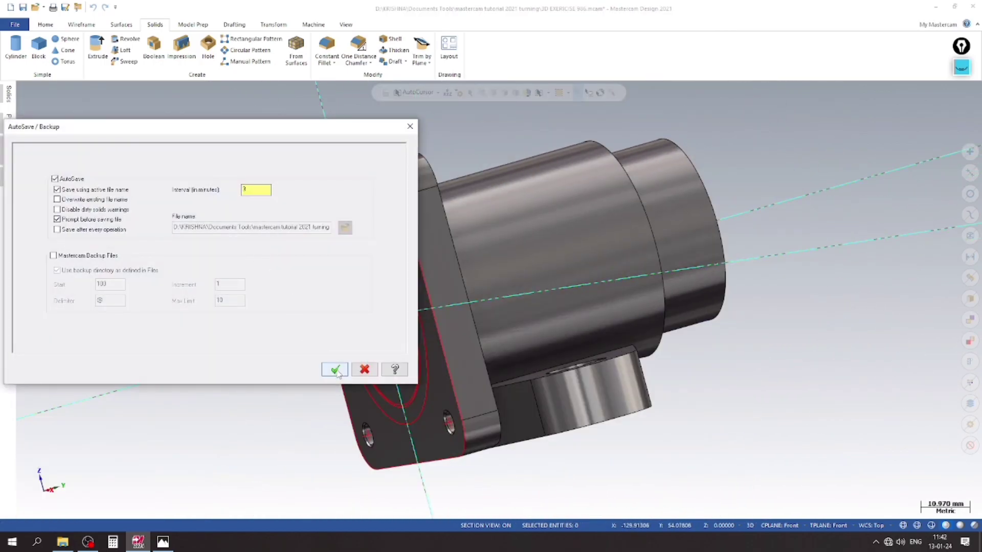
# - Accept AutoSave, overwrite the saved part file, and turn the flange face toward the viewer
pyautogui.click(332, 367)
pyautogui.press('Return')
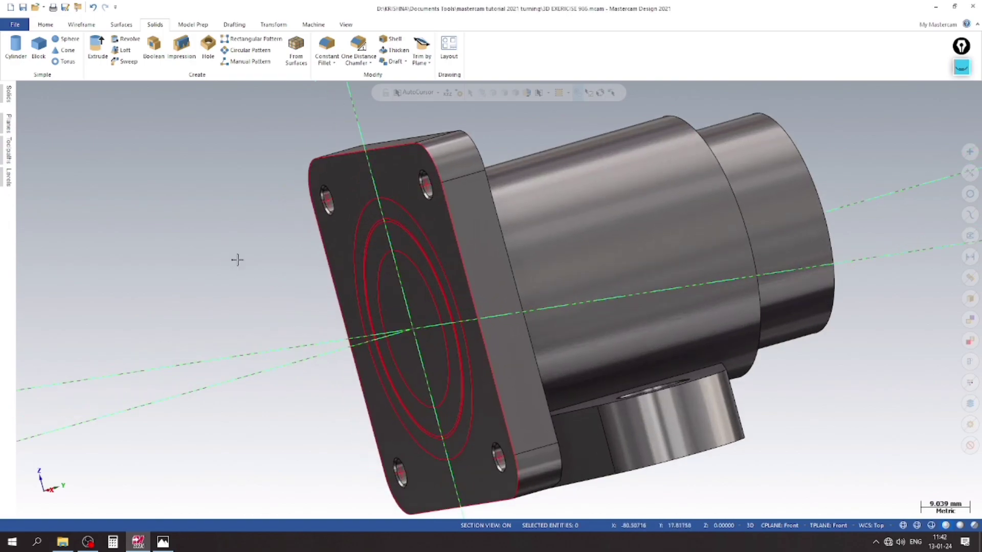
pyautogui.scroll(2, 206, 254)
pyautogui.moveTo(207, 255); pyautogui.dragTo(220, 450, button='middle')
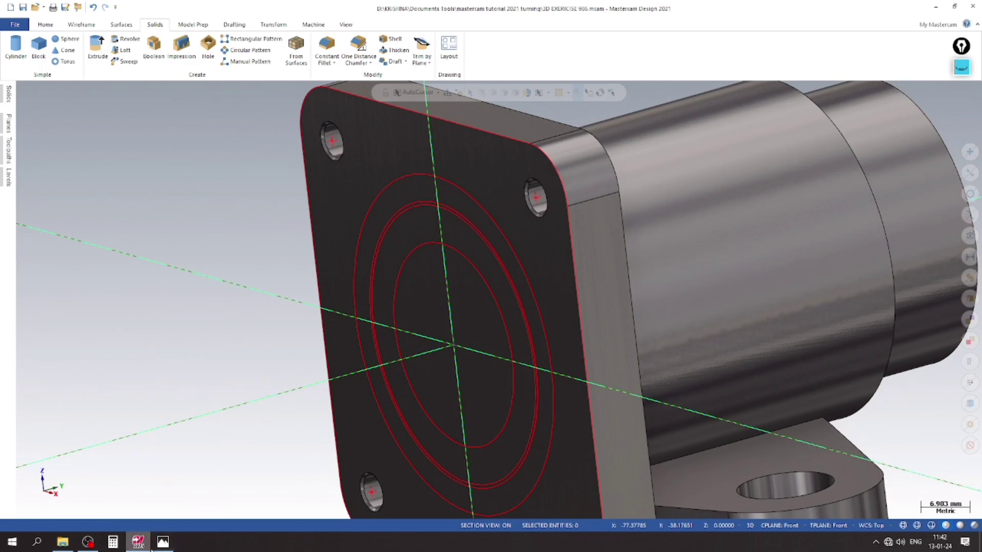
pyautogui.click(163, 542)
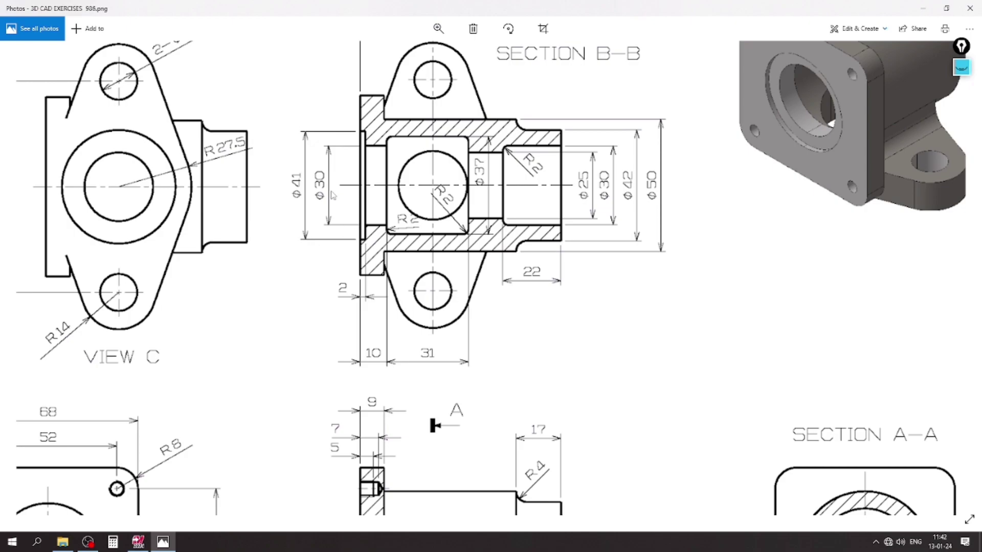
# - Zoom into the Section B-B bore dimensions on the drawing, then return to the Mastercam model
pyautogui.scroll(2, 301, 184)
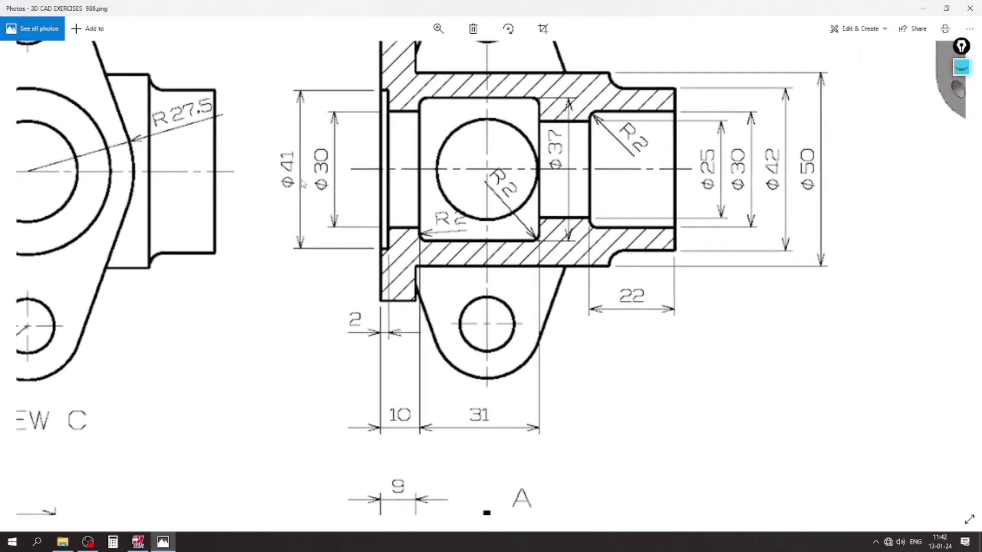
pyautogui.scroll(-1, 307, 188)
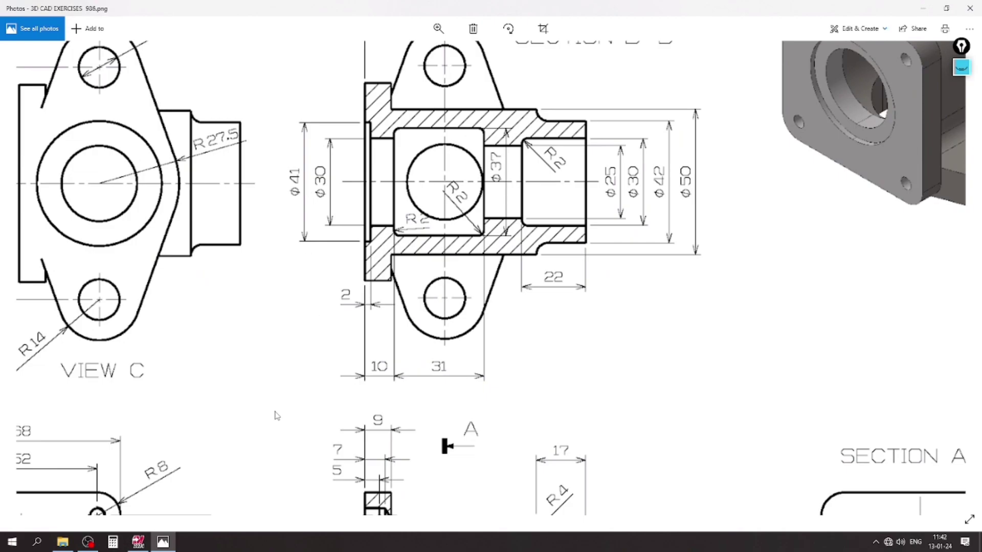
pyautogui.click(139, 541)
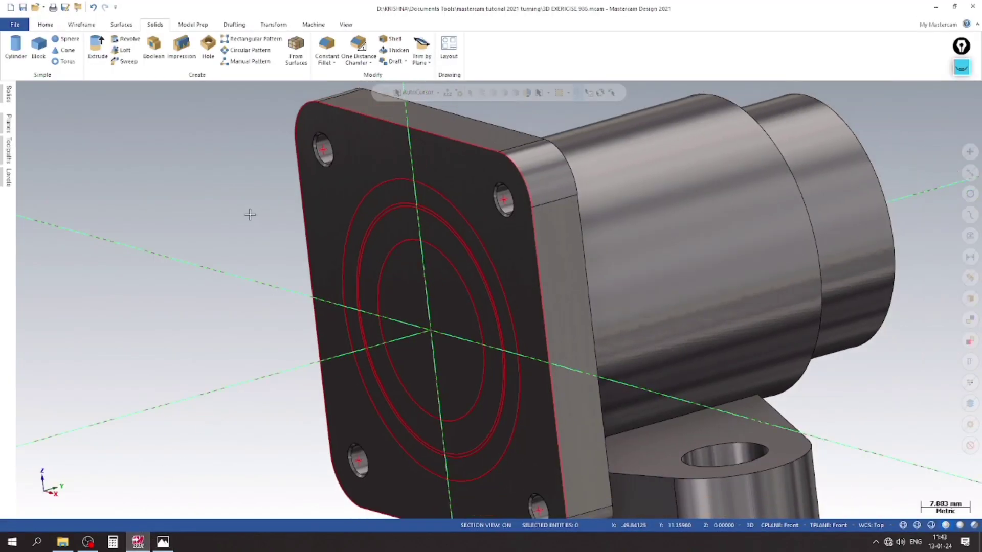
# - Start an extrude from a sketched circle and set its type to Cut body
pyautogui.click(98, 47)
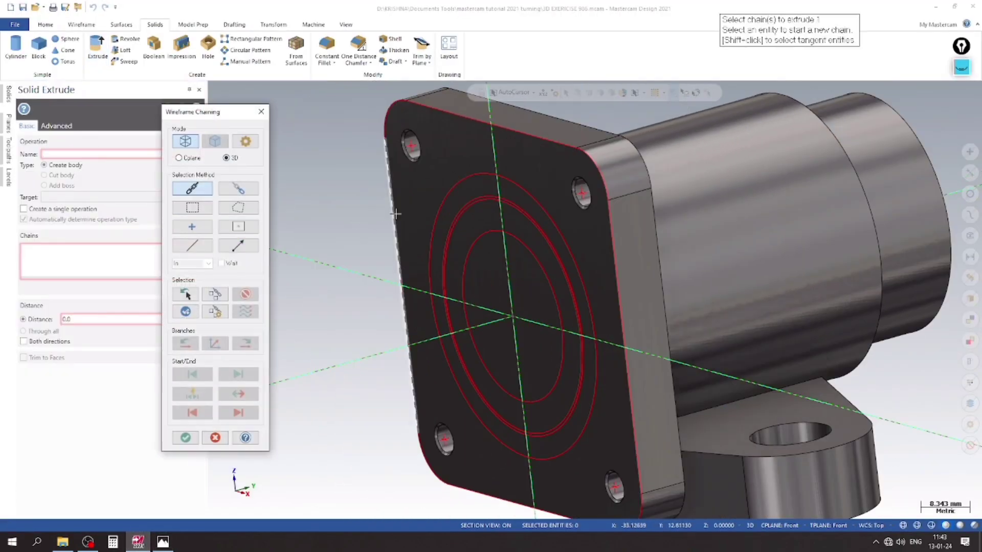
pyautogui.click(579, 300)
pyautogui.click(186, 438)
pyautogui.write('2')
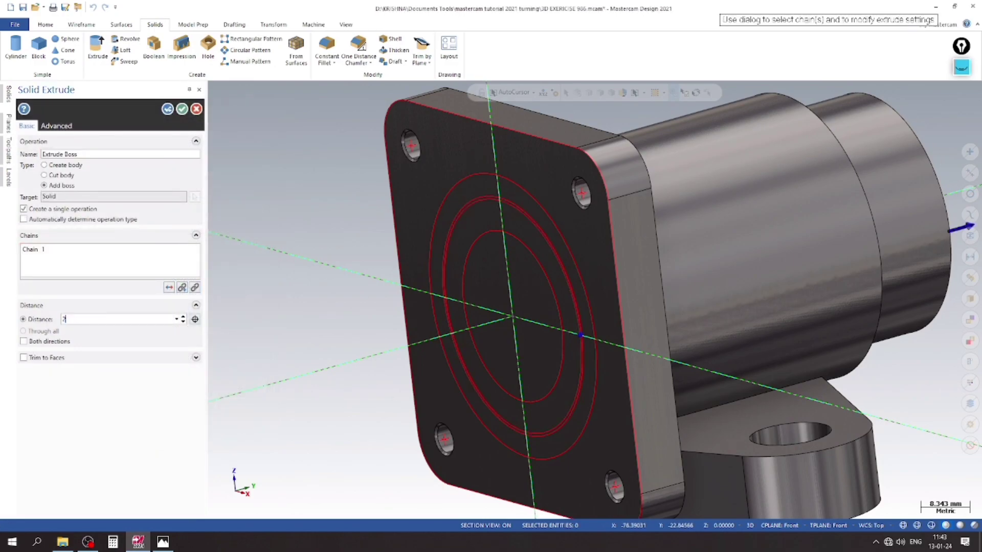
pyautogui.press('Return')
pyautogui.click(61, 178)
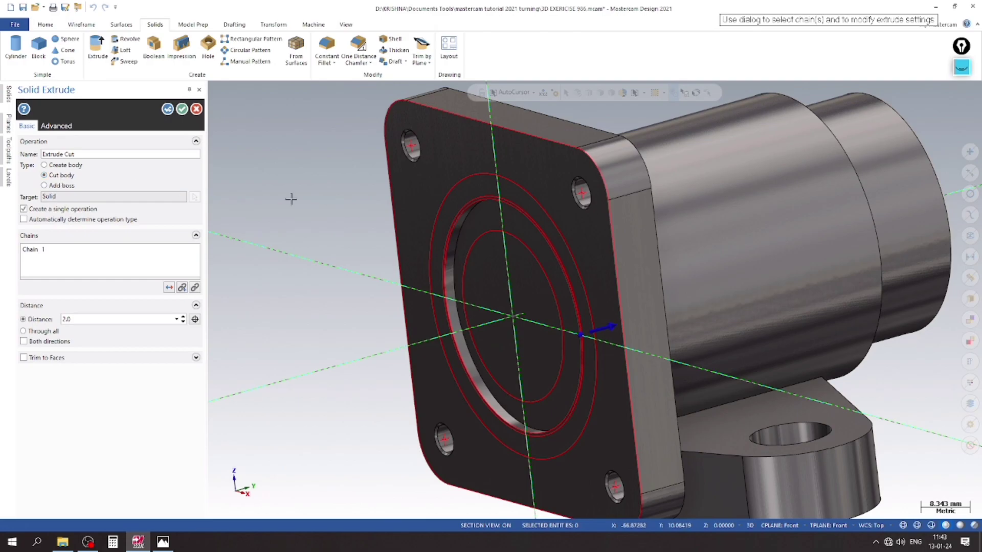
pyautogui.scroll(1, 302, 204)
# - Re-pick the inner circle as the profile and apply a 12 mm (10+2) cut
pyautogui.click(168, 109)
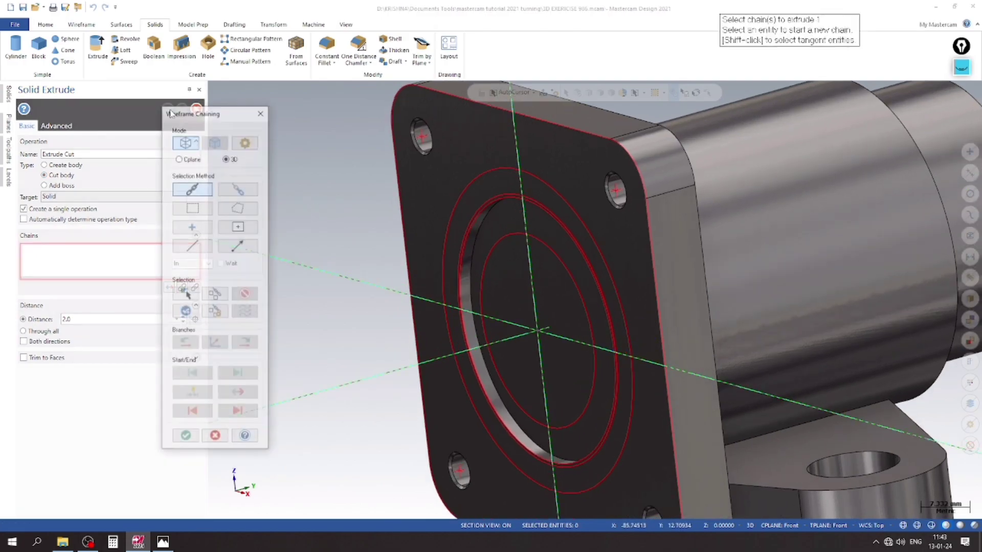
pyautogui.scroll(1, 417, 315)
pyautogui.scroll(1, 417, 314)
pyautogui.click(509, 243)
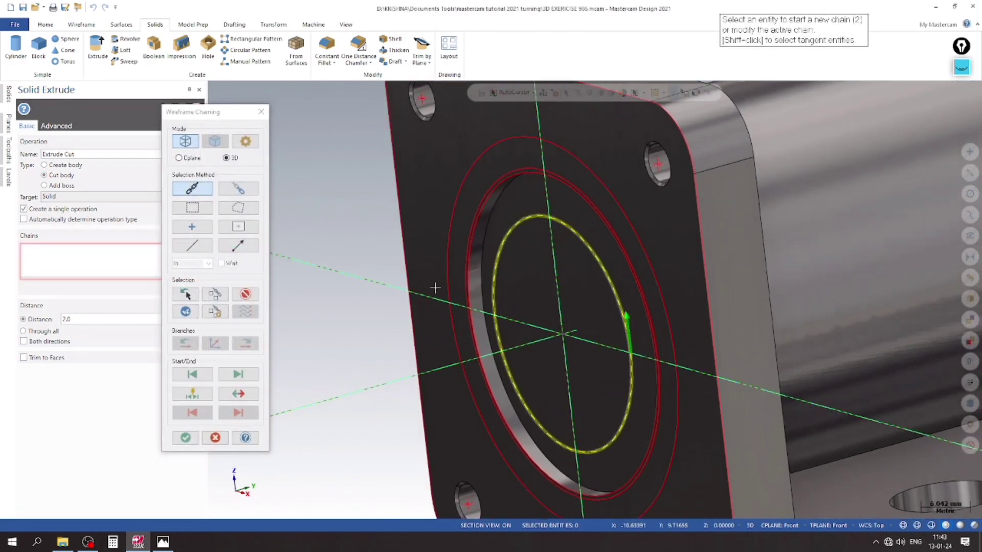
pyautogui.click(185, 437)
pyautogui.write('10+2')
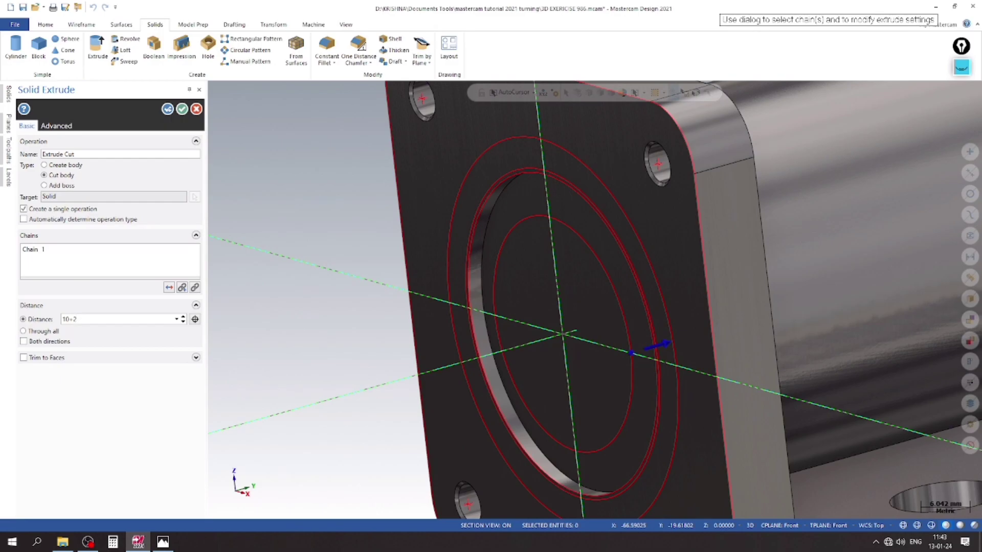
pyautogui.press('Return')
pyautogui.scroll(1, 361, 223)
pyautogui.scroll(-3, 364, 221)
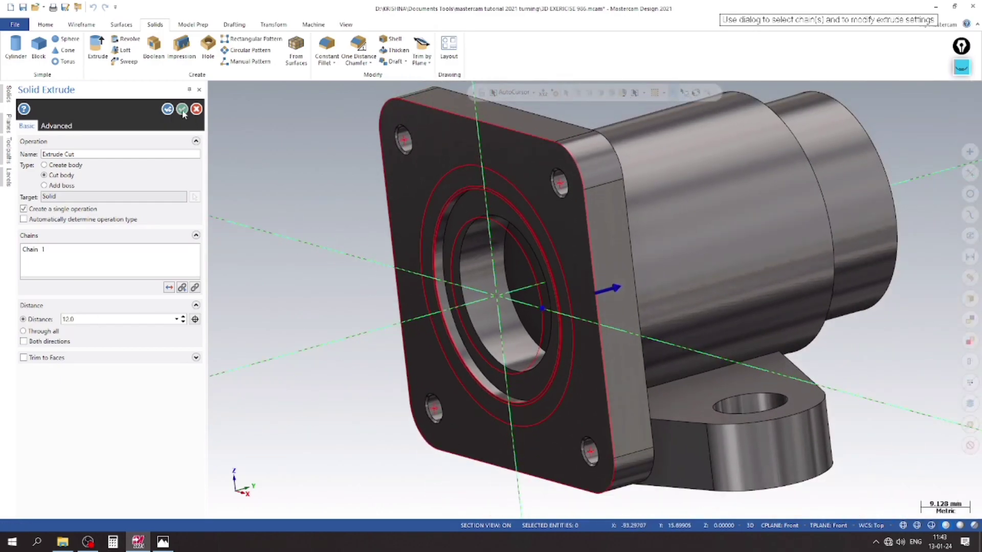
pyautogui.click(183, 113)
pyautogui.scroll(1, 240, 226)
# - Hide level 1's wireframe circles and show the model in isometric view
pyautogui.click(8, 182)
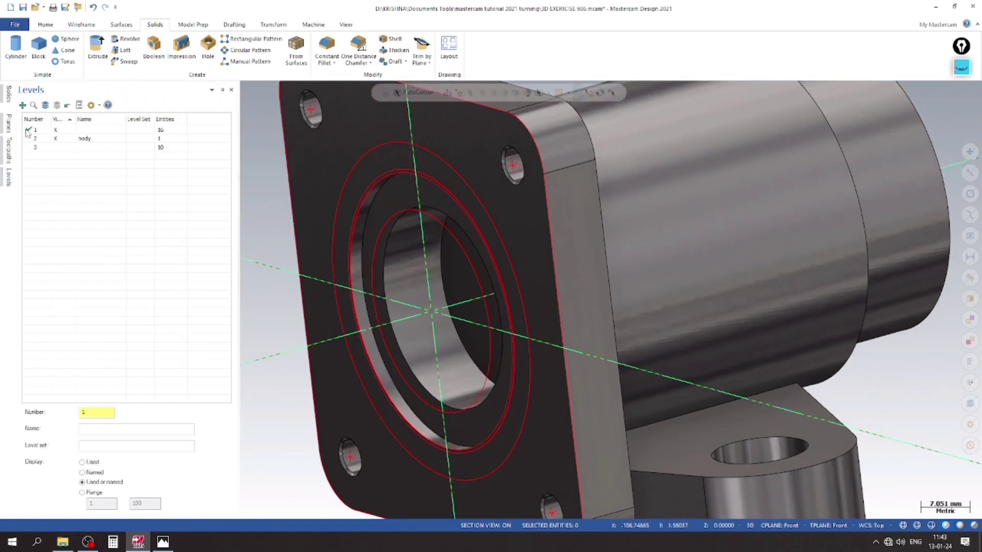
pyautogui.click(55, 130)
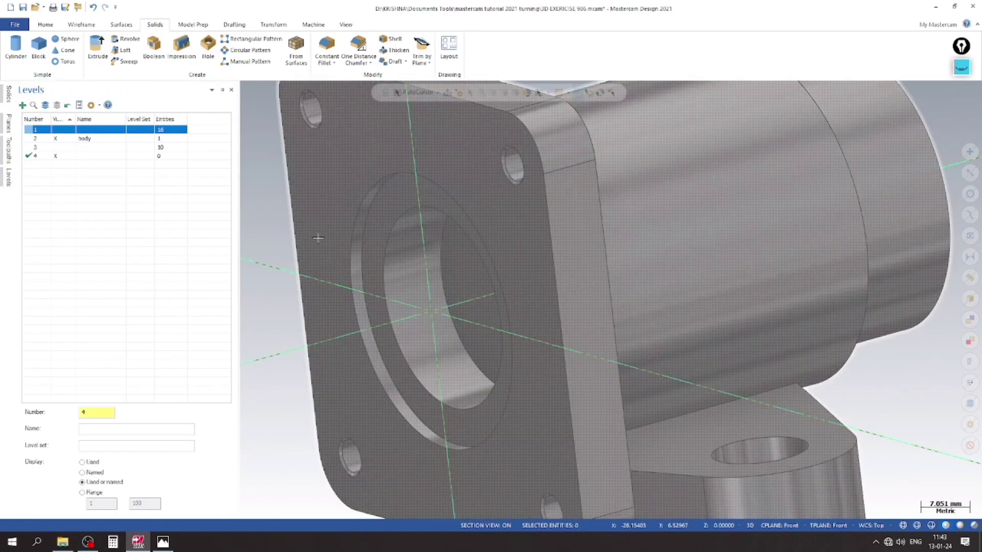
pyautogui.scroll(-3, 325, 350)
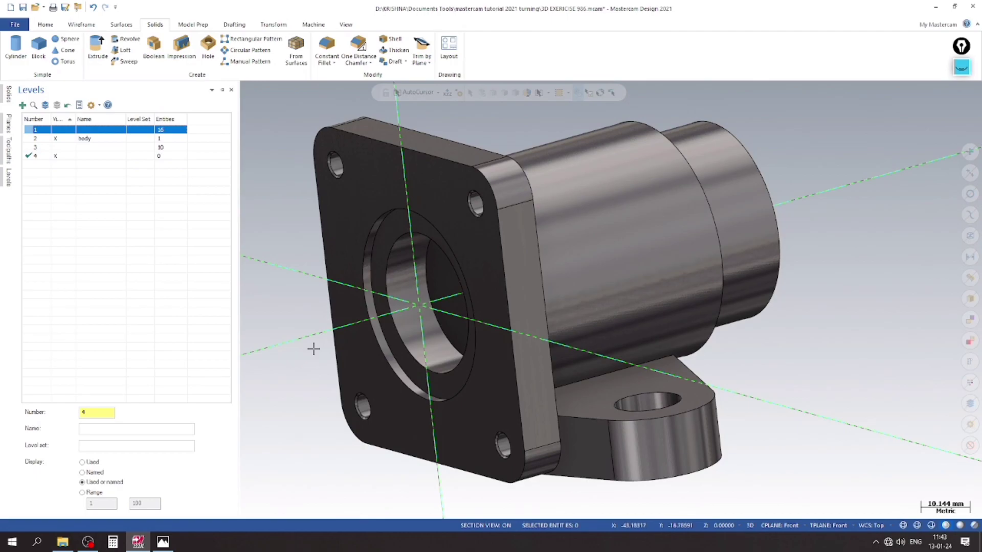
pyautogui.rightClick(294, 186)
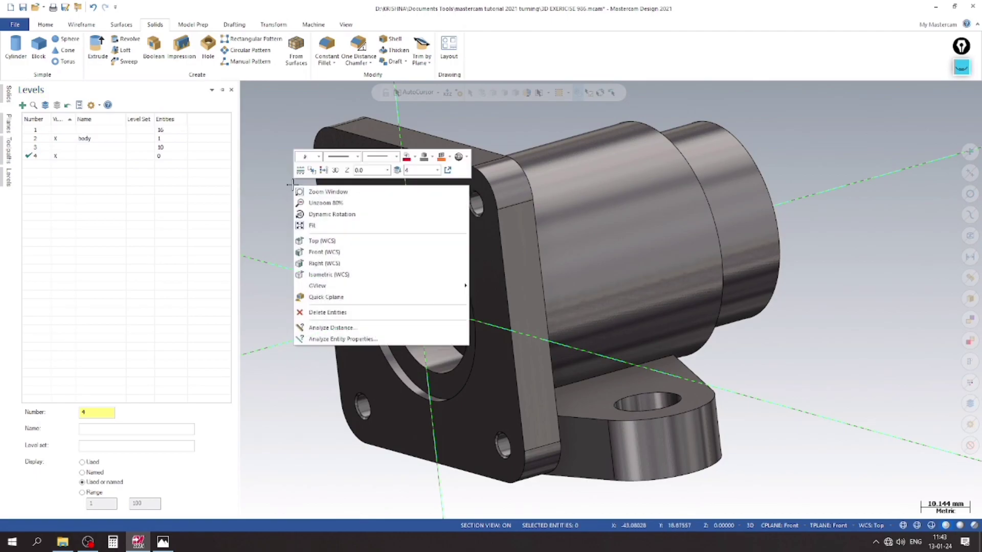
pyautogui.click(327, 275)
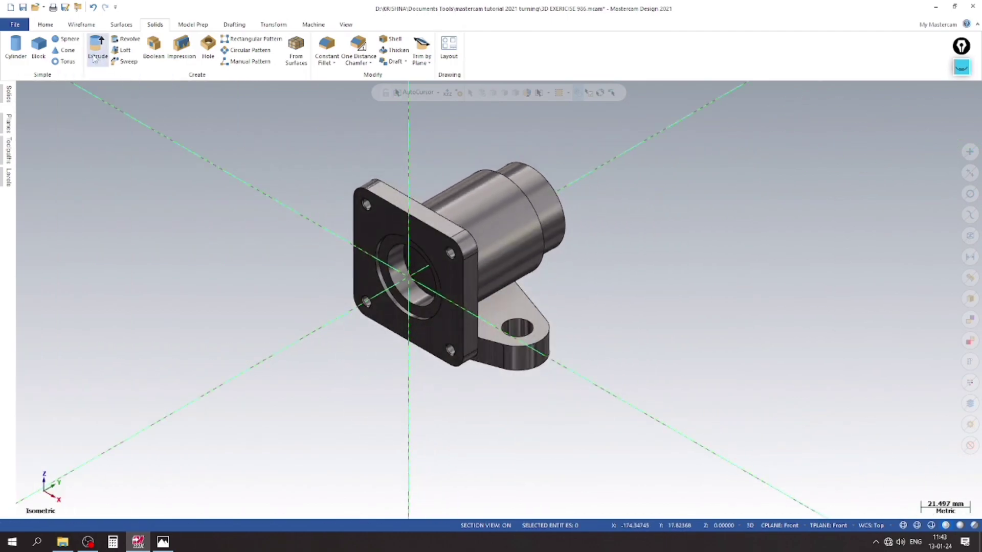
# - Save the part and set the construction plane to Top
pyautogui.click(22, 7)
pyautogui.scroll(1, 611, 396)
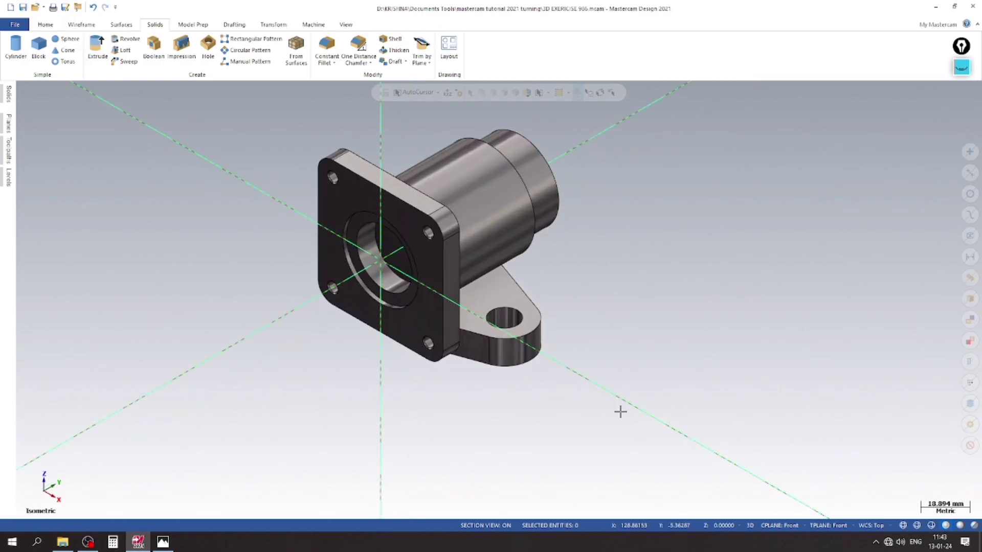
pyautogui.click(762, 530)
pyautogui.click(780, 420)
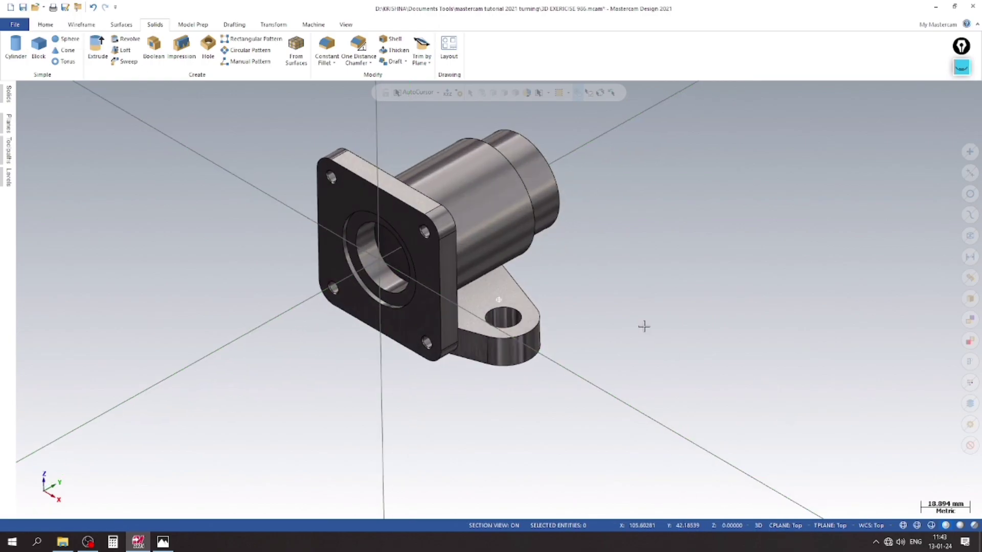
pyautogui.moveTo(644, 326); pyautogui.dragTo(561, 338, button='middle')
pyautogui.click(169, 548)
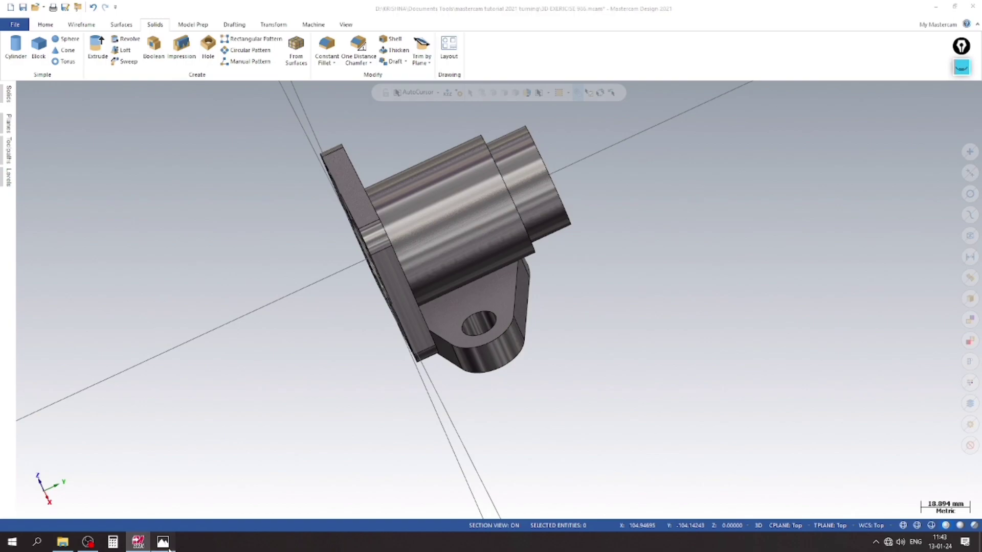
# - Zoom out to see the whole 986 drawing including Section A-A, then return to Mastercam
pyautogui.scroll(-5, 403, 339)
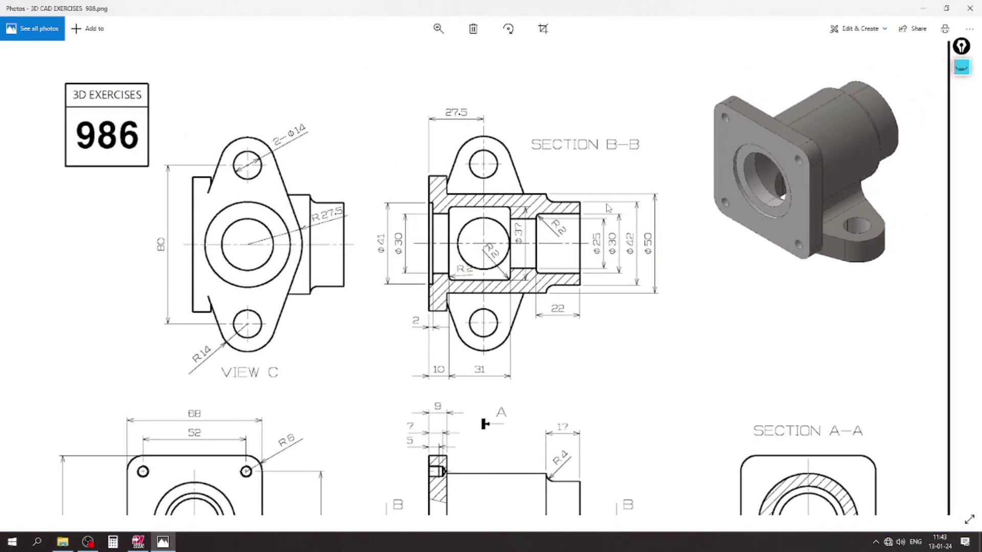
pyautogui.scroll(1, 607, 207)
pyautogui.scroll(-2, 477, 209)
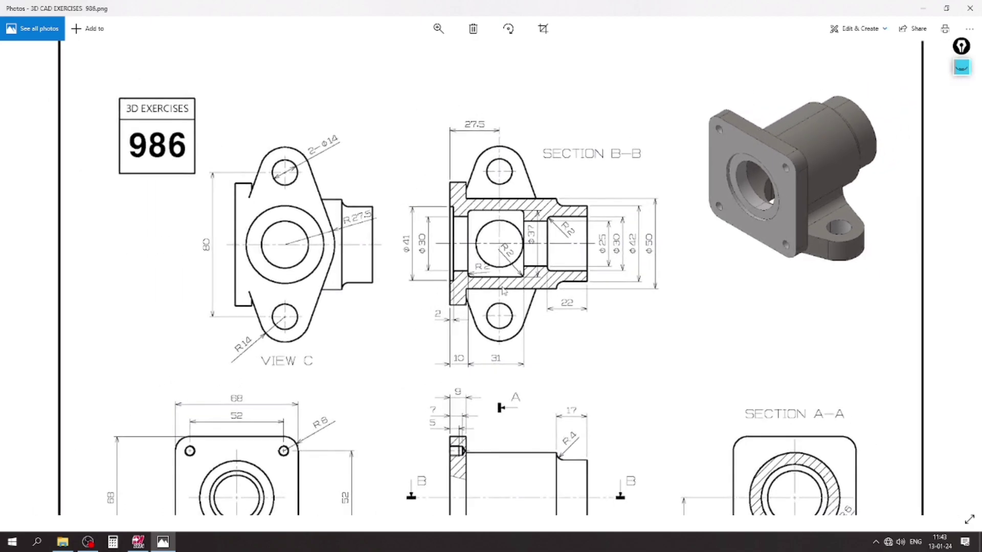
pyautogui.scroll(1, 503, 291)
pyautogui.scroll(-2, 567, 300)
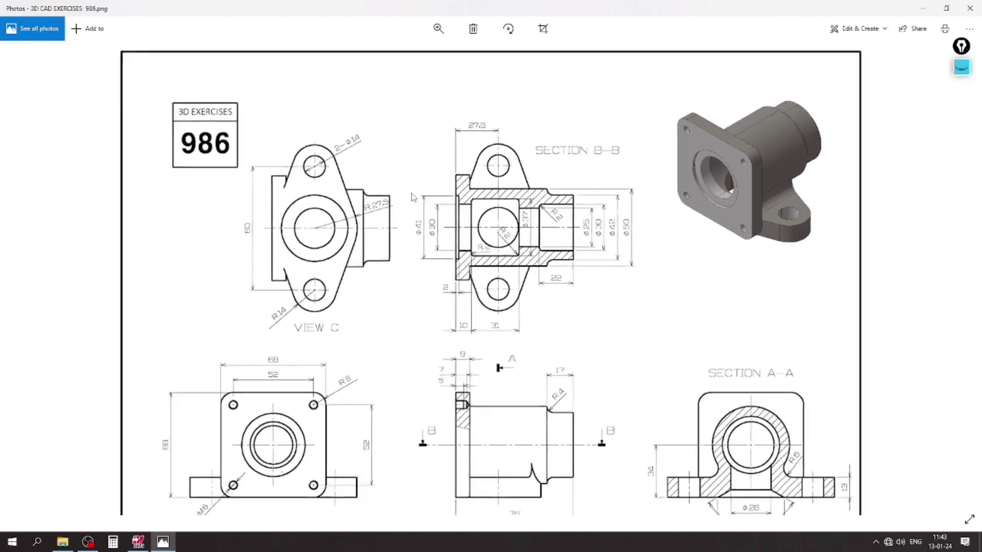
pyautogui.scroll(-1, 766, 457)
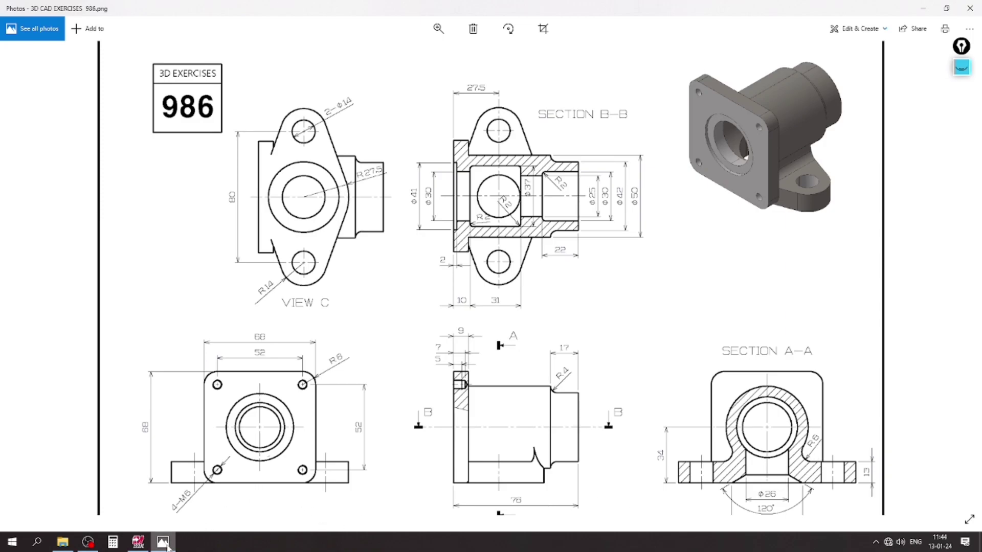
pyautogui.click(138, 542)
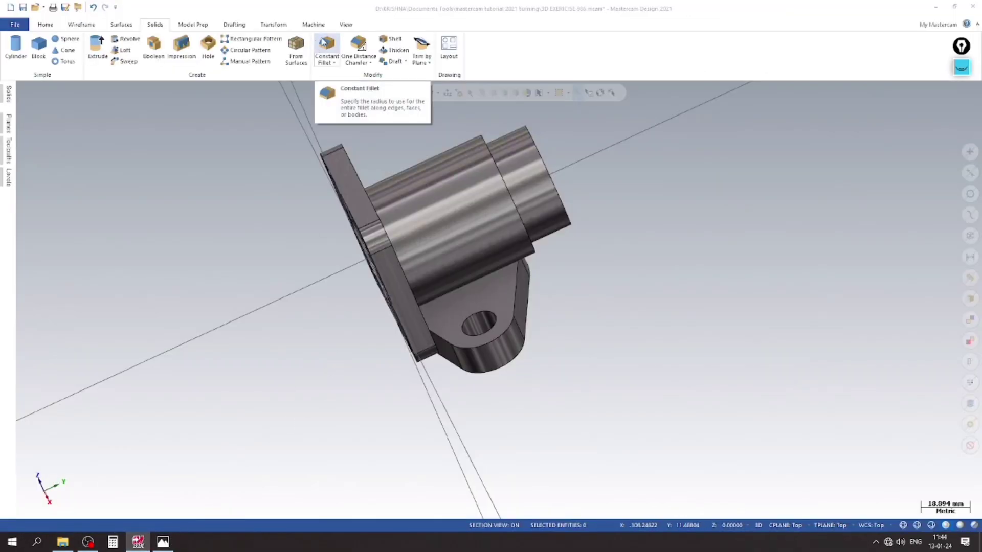
# - Fillet the two lug edges with a 6 mm constant radius
pyautogui.click(325, 45)
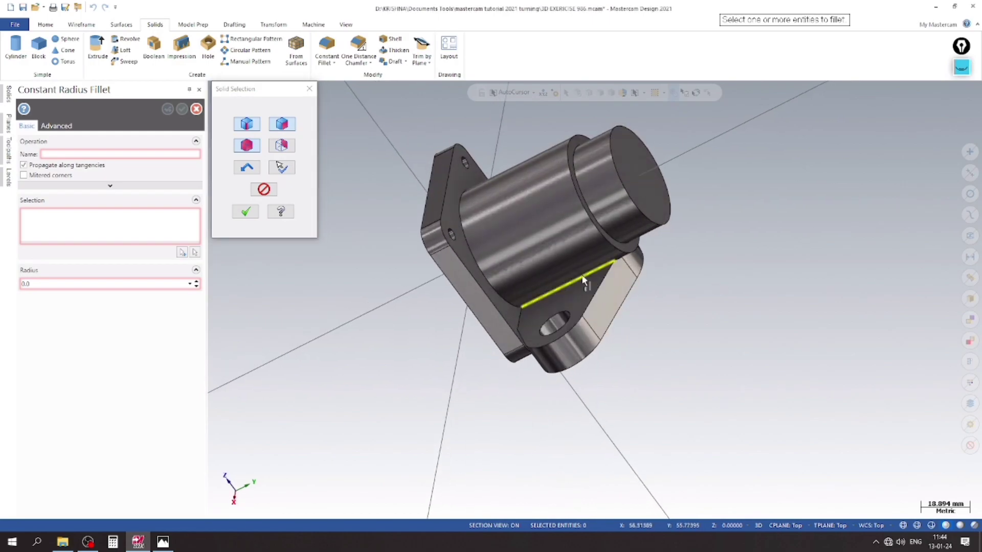
pyautogui.moveTo(582, 275); pyautogui.dragTo(610, 350, button='middle')
pyautogui.click(583, 255)
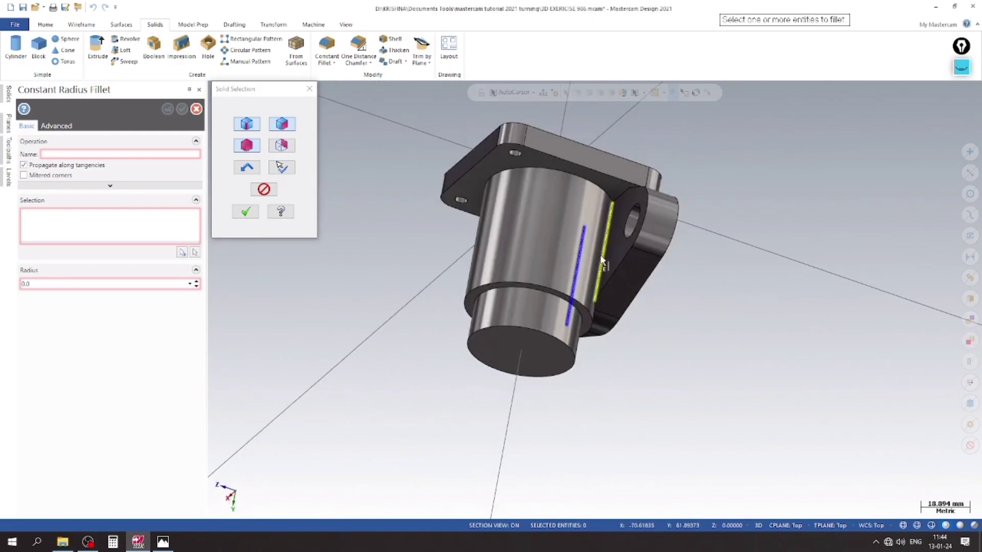
pyautogui.click(246, 211)
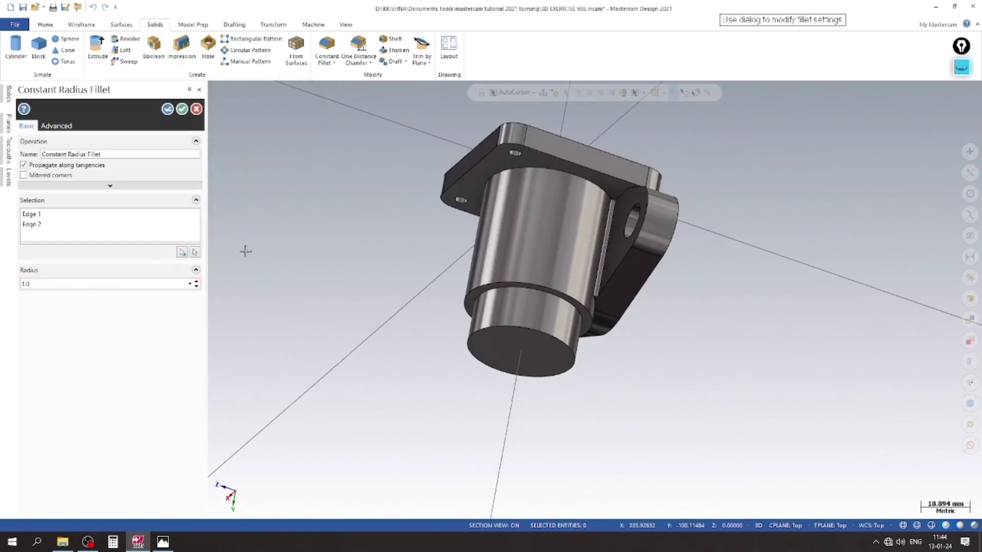
pyautogui.click(196, 282)
pyautogui.click(196, 282)
pyautogui.click(196, 282)
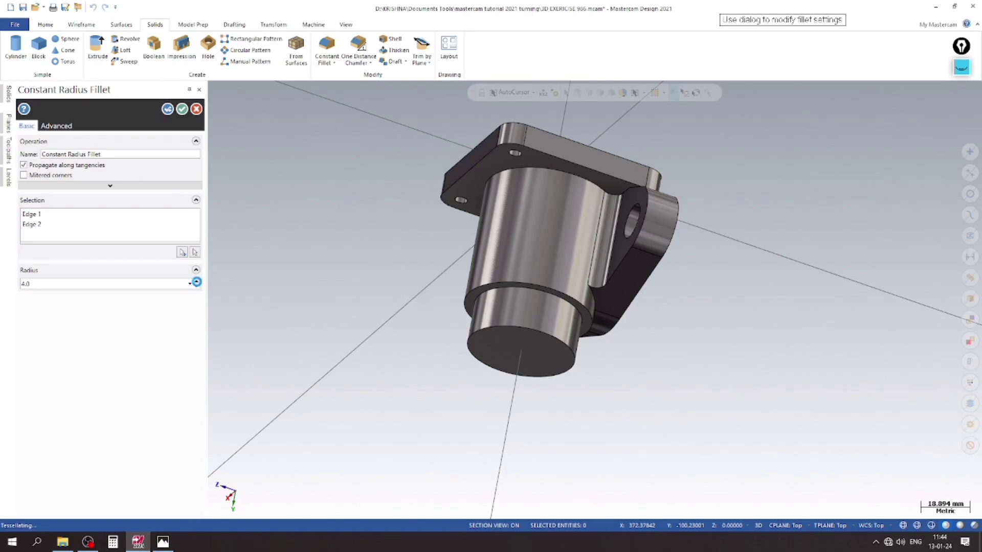
pyautogui.moveTo(324, 319); pyautogui.dragTo(384, 260, button='middle')
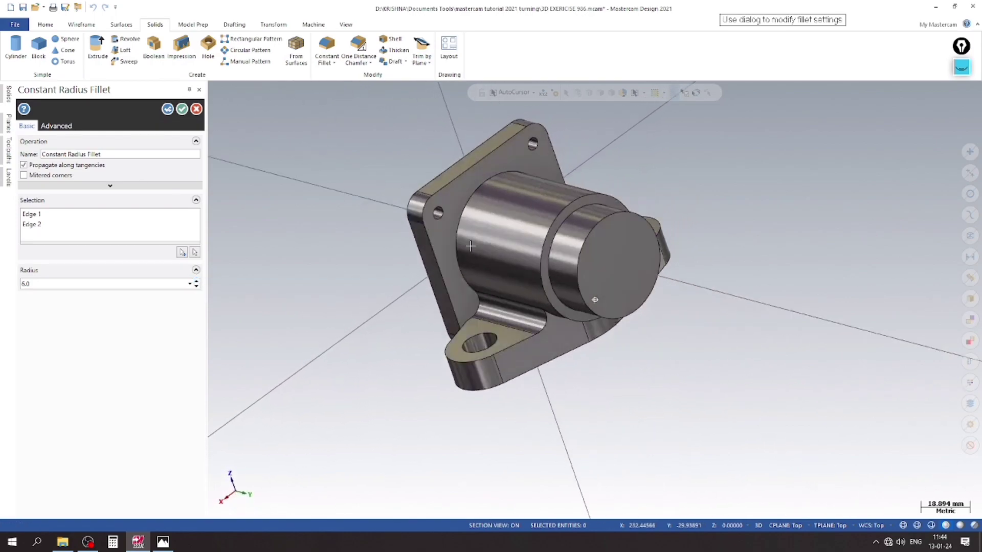
pyautogui.click(182, 110)
# - Save the part file
pyautogui.click(23, 9)
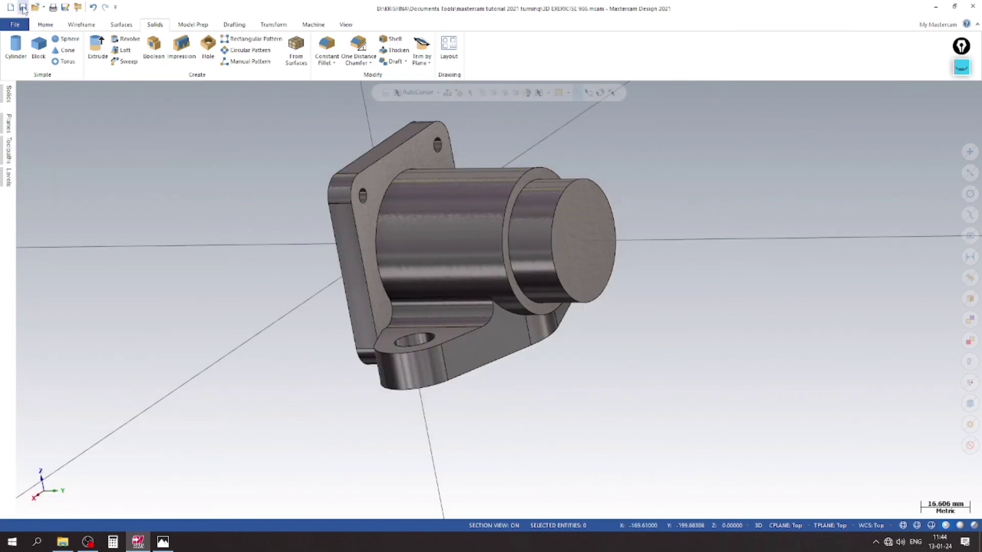
pyautogui.scroll(2, 318, 344)
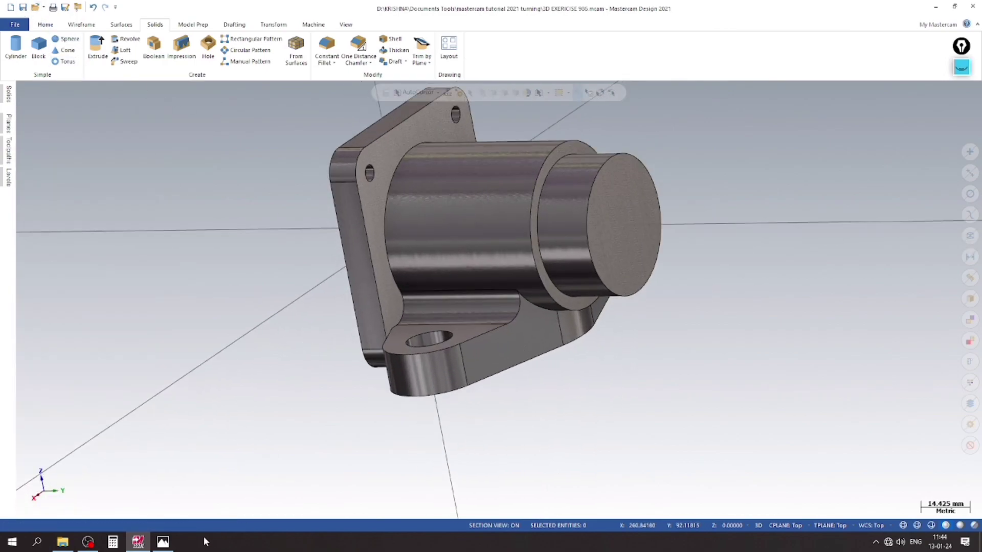
pyautogui.click(166, 542)
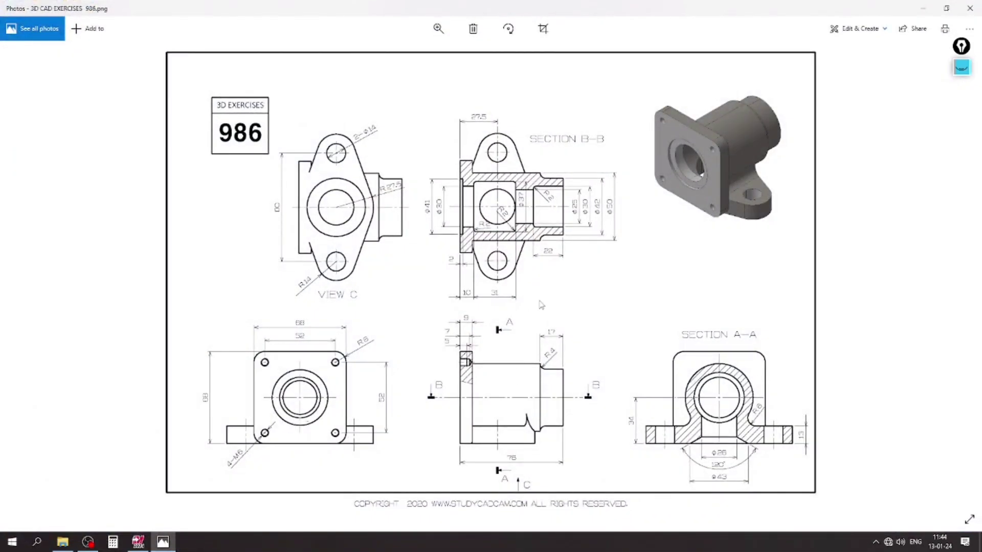
# - Zoom in and out over the 986 drawing, then minimize Photos to show the model
pyautogui.scroll(3, 551, 364)
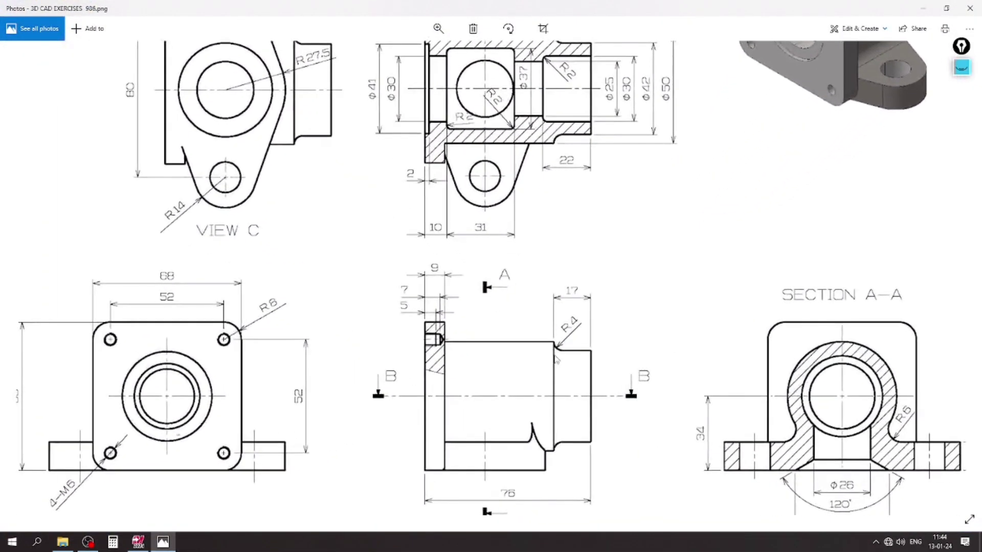
pyautogui.scroll(-1, 555, 353)
pyautogui.scroll(-1, 555, 353)
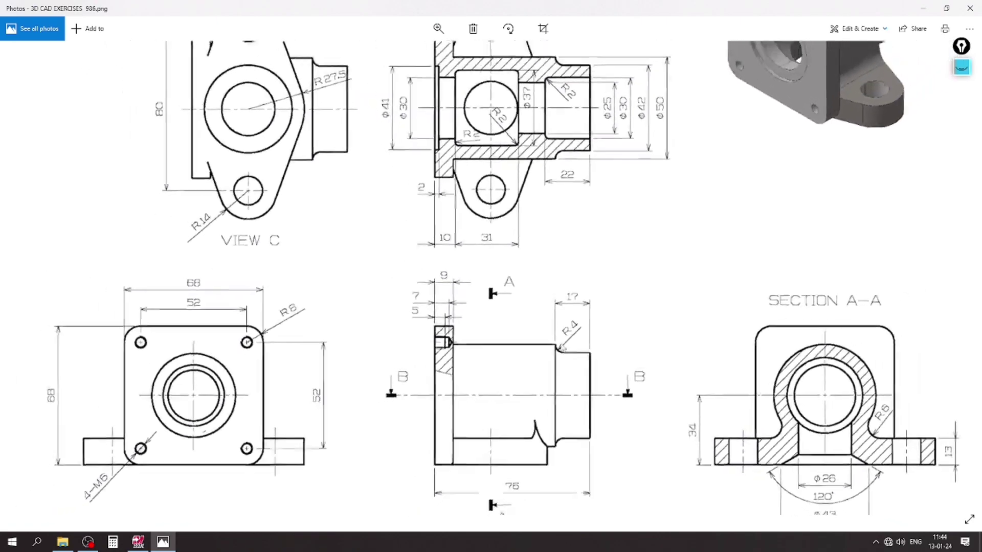
pyautogui.scroll(-1, 555, 353)
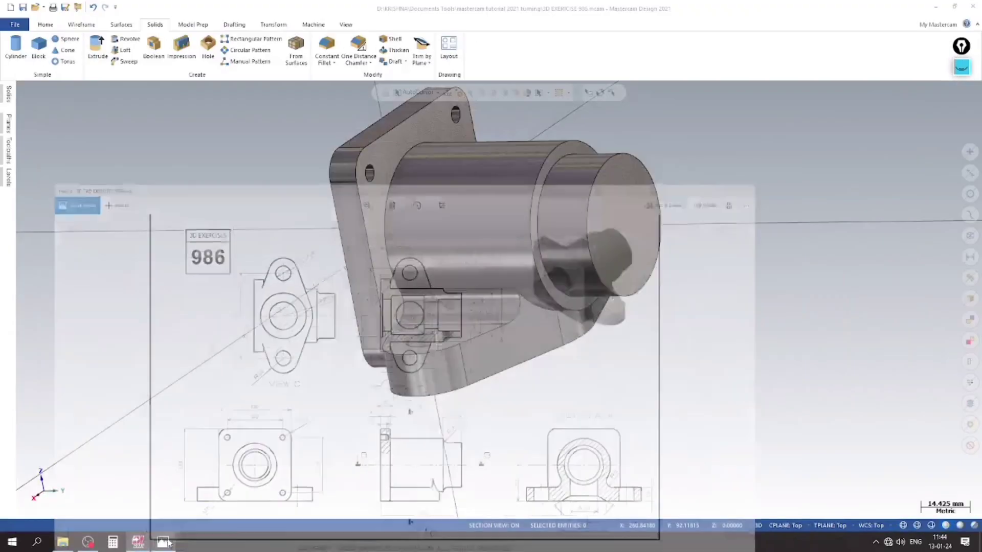
pyautogui.click(168, 543)
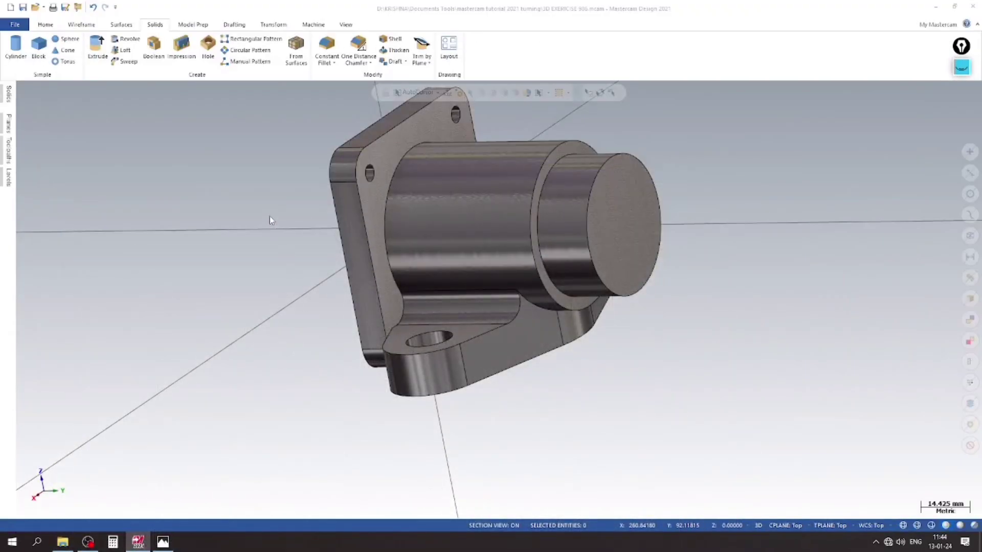
# - Round the cylinder-to-boss shoulder edge with a 4 mm constant fillet
pyautogui.scroll(2, 184, 48)
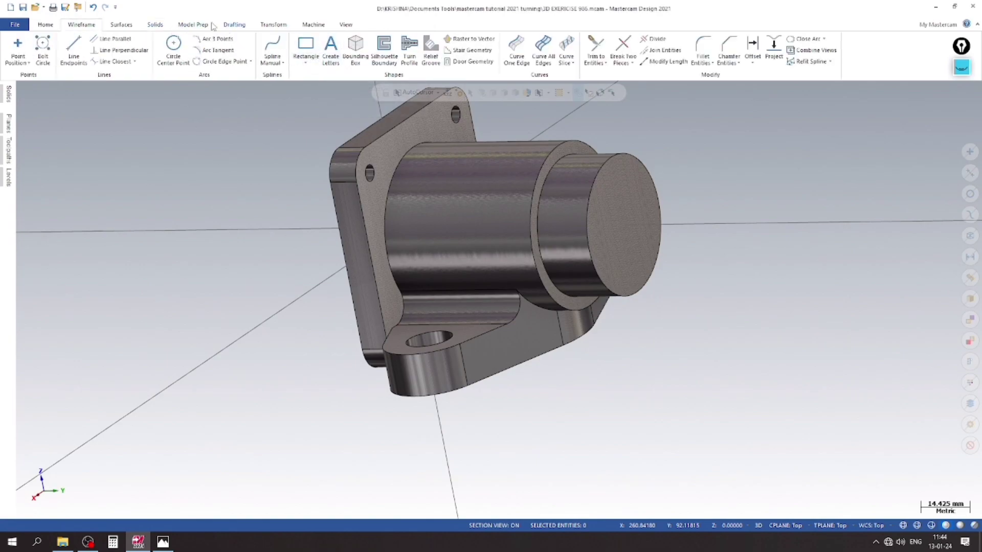
pyautogui.click(198, 25)
pyautogui.click(155, 24)
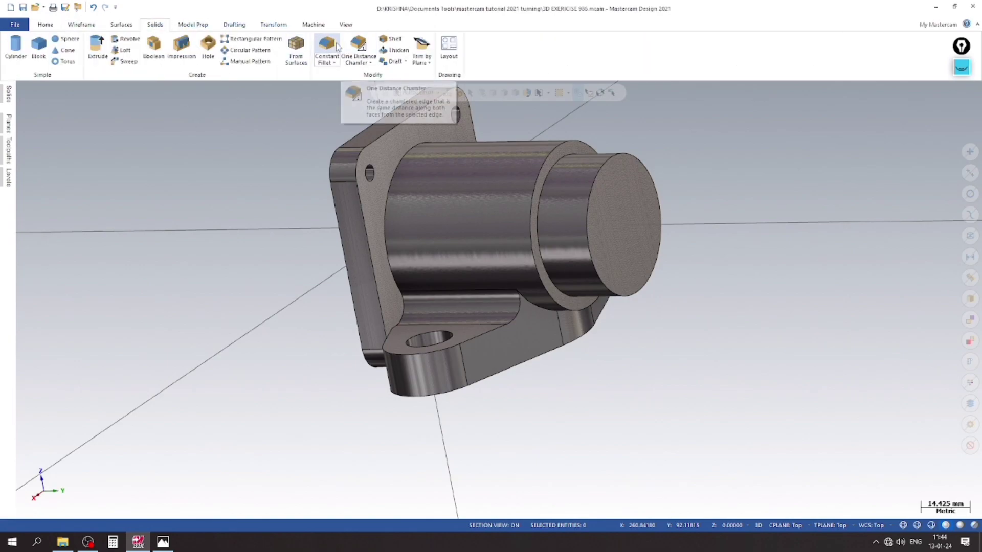
pyautogui.click(327, 47)
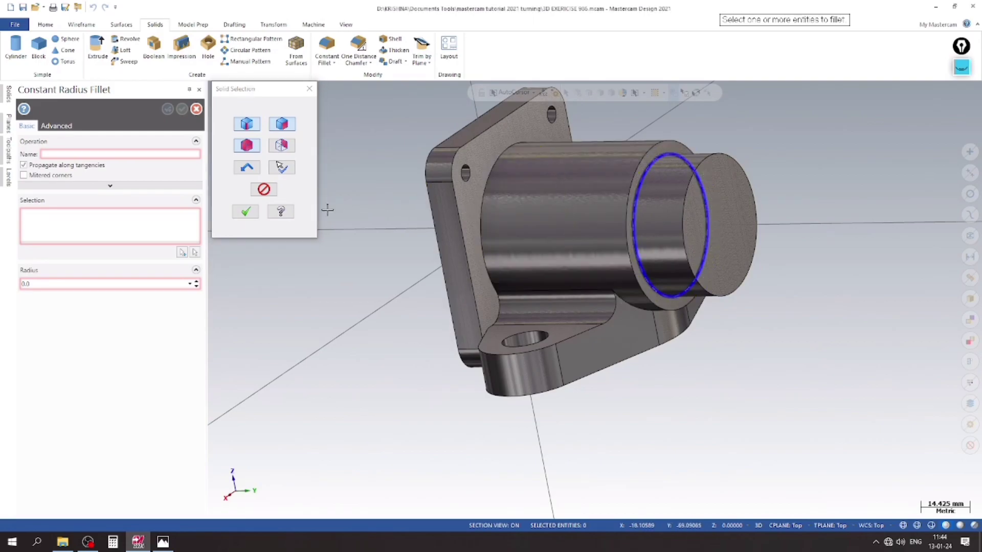
pyautogui.click(646, 174)
pyautogui.click(251, 211)
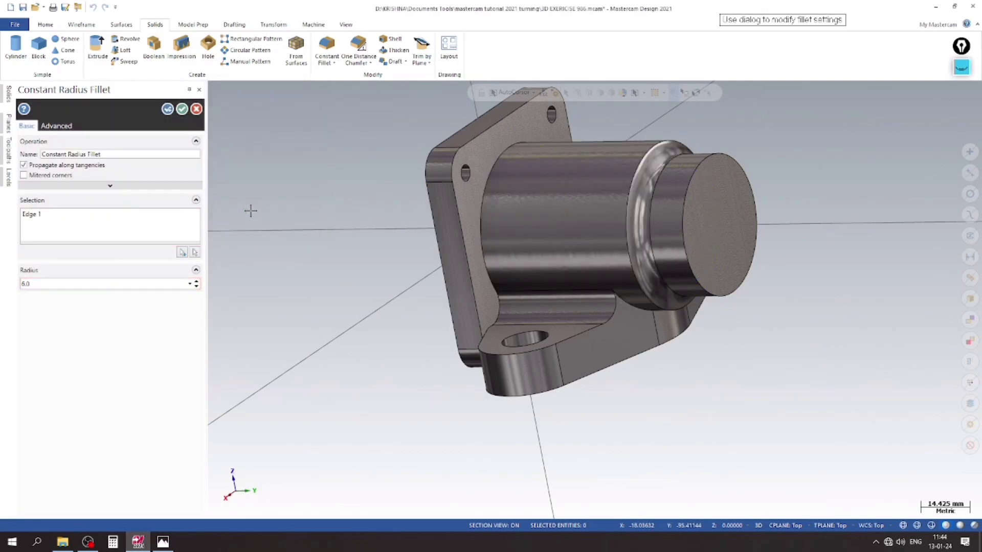
pyautogui.click(197, 287)
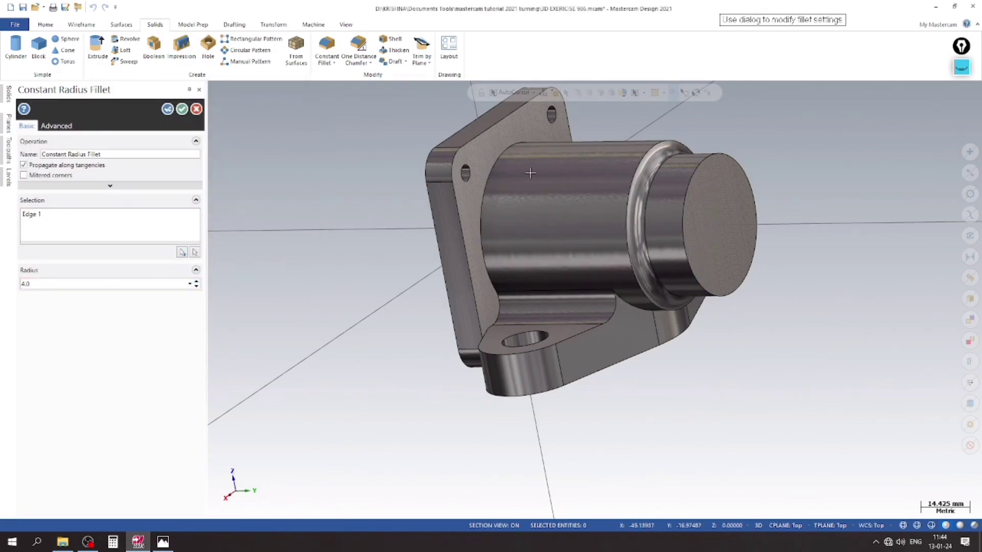
pyautogui.moveTo(531, 174)
pyautogui.mouseDown(button='middle')
pyautogui.moveTo(736, 123)
pyautogui.moveTo(678, 168)
pyautogui.mouseUp(button='middle')
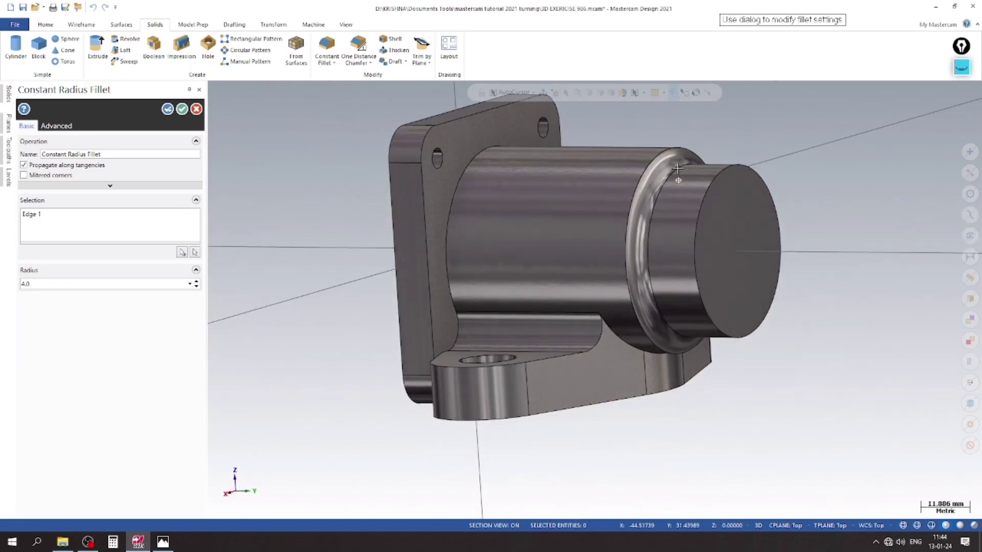
pyautogui.click(182, 109)
# - Save the part with Ctrl+S and orbit to view the flange face
pyautogui.scroll(2, 240, 252)
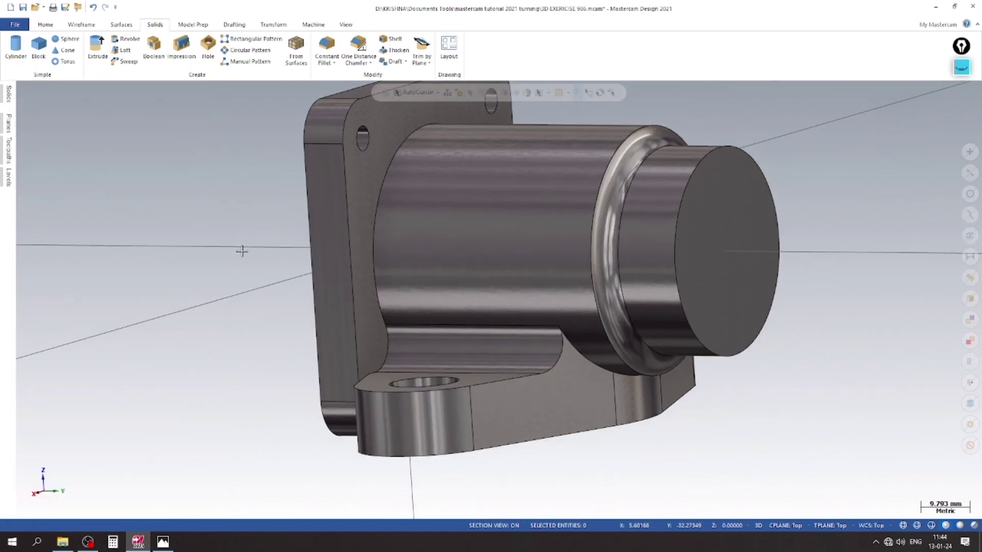
pyautogui.hotkey('ctrl', 's')
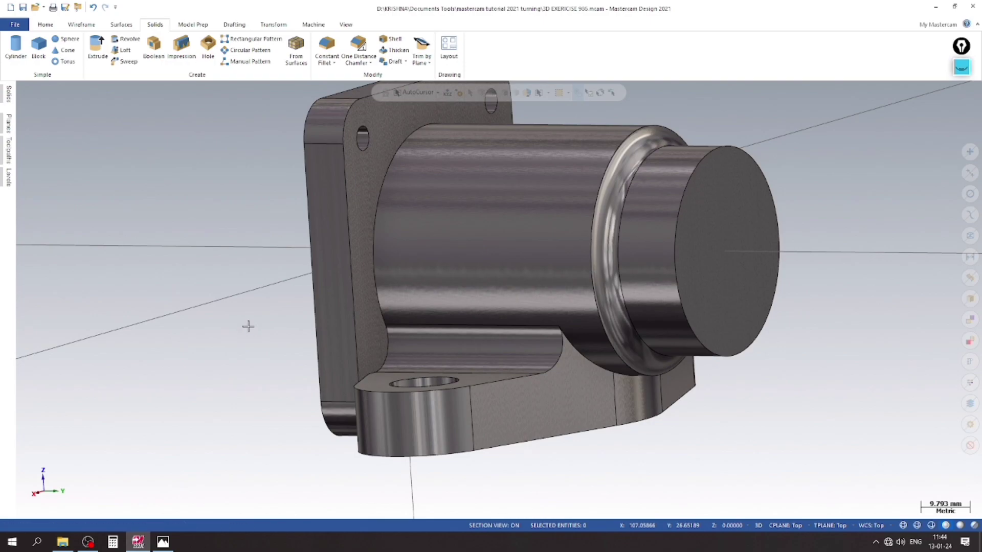
pyautogui.moveTo(248, 326)
pyautogui.mouseDown(button='middle')
pyautogui.moveTo(305, 324)
pyautogui.moveTo(215, 241)
pyautogui.moveTo(282, 255)
pyautogui.moveTo(278, 399)
pyautogui.moveTo(204, 291)
pyautogui.moveTo(204, 224)
pyautogui.moveTo(375, 161)
pyautogui.moveTo(317, 195)
pyautogui.moveTo(257, 206)
pyautogui.moveTo(305, 201)
pyautogui.moveTo(209, 487)
pyautogui.mouseUp(button='middle')
# - Bring up the drawing, zoom into Section B-B's bore dimensions, then return to Mastercam
pyautogui.click(163, 541)
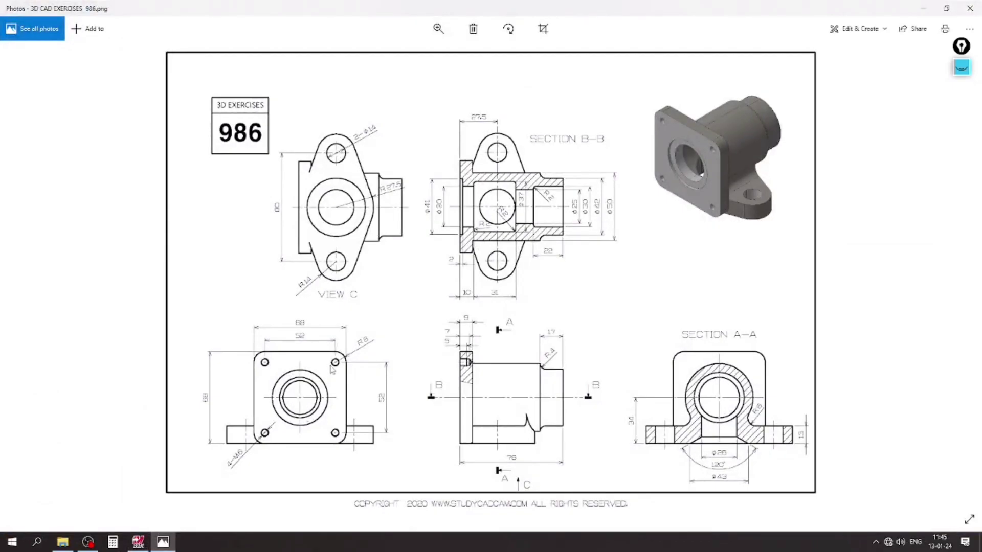
pyautogui.scroll(1, 506, 200)
pyautogui.scroll(1, 507, 200)
pyautogui.scroll(1, 506, 199)
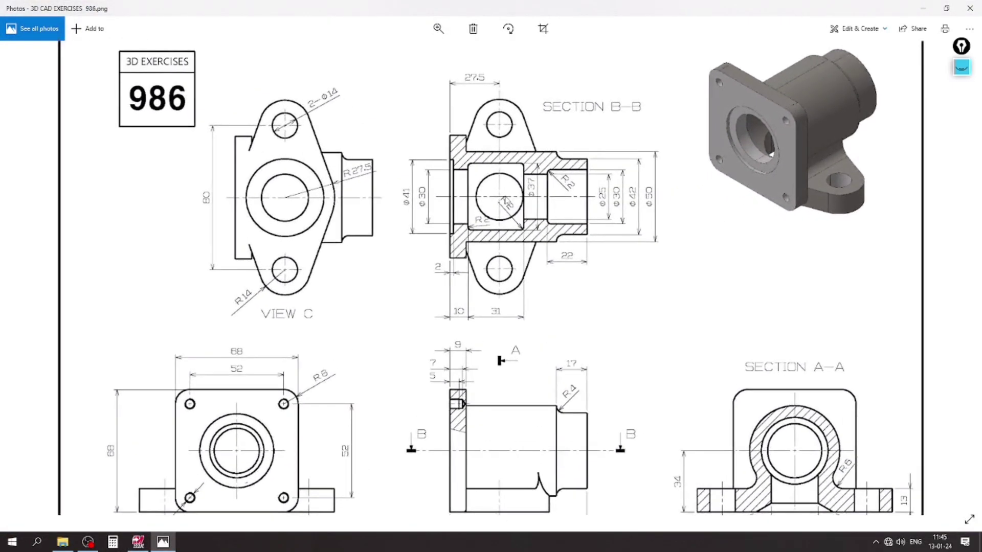
pyautogui.scroll(1, 528, 183)
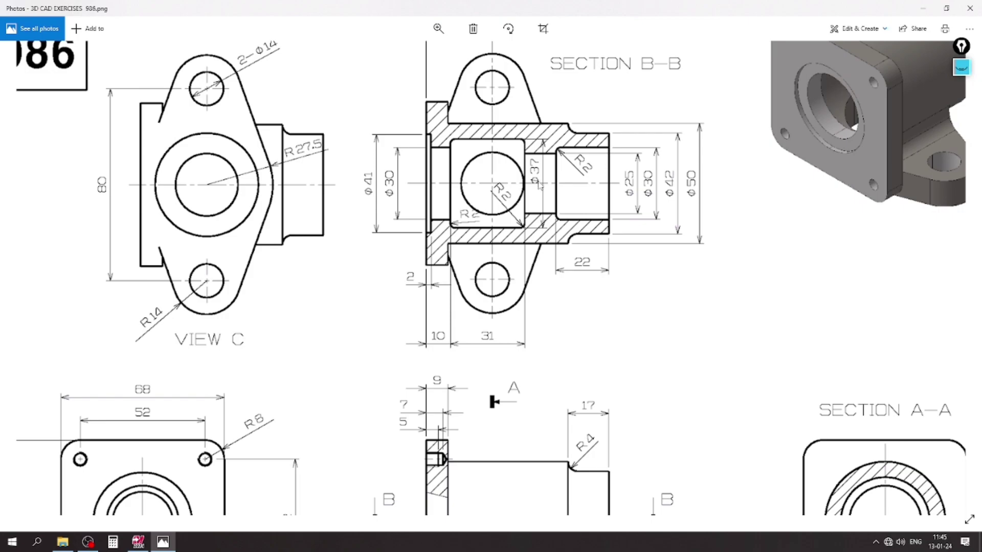
pyautogui.scroll(1, 540, 185)
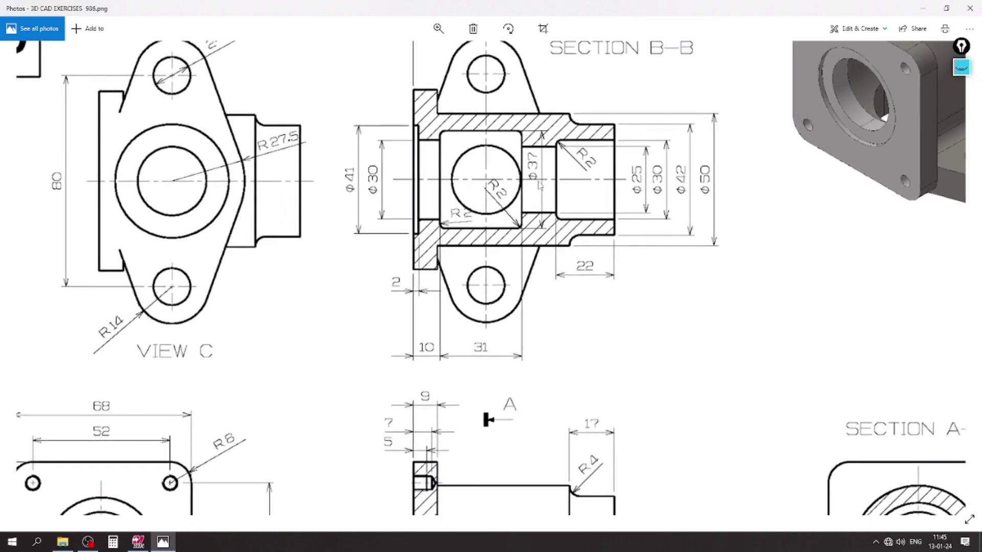
pyautogui.click(137, 541)
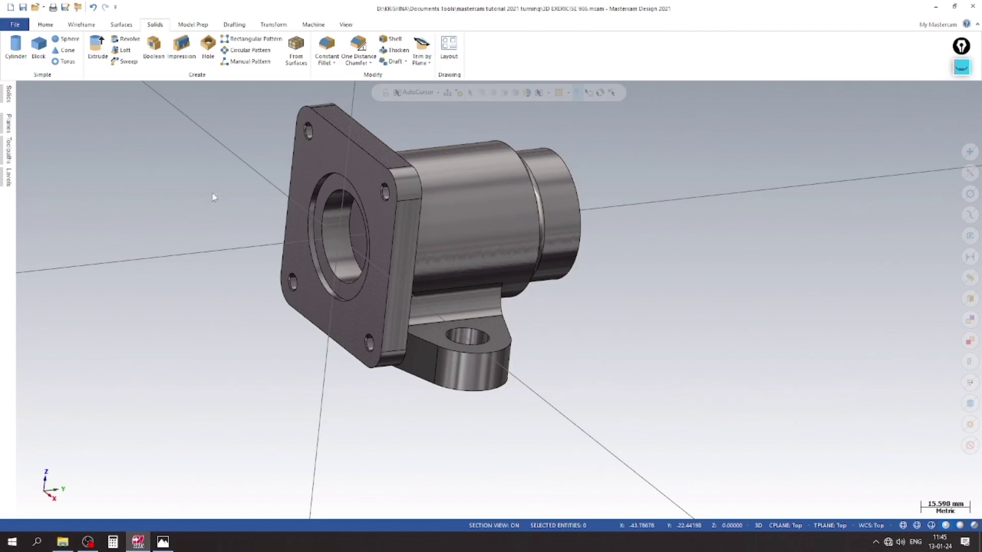
# - Align the construction plane to the flange face
pyautogui.rightClick(215, 197)
pyautogui.click(245, 305)
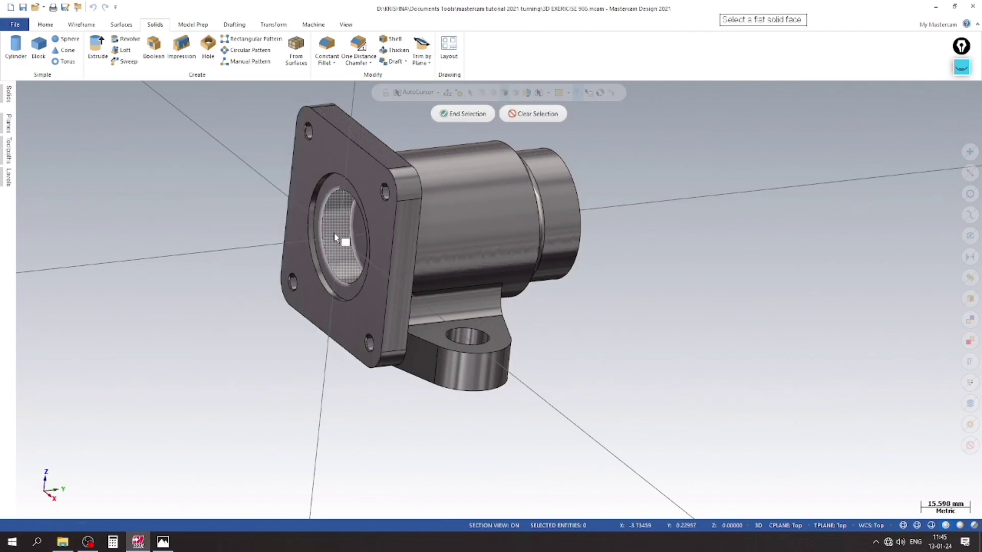
pyautogui.click(355, 225)
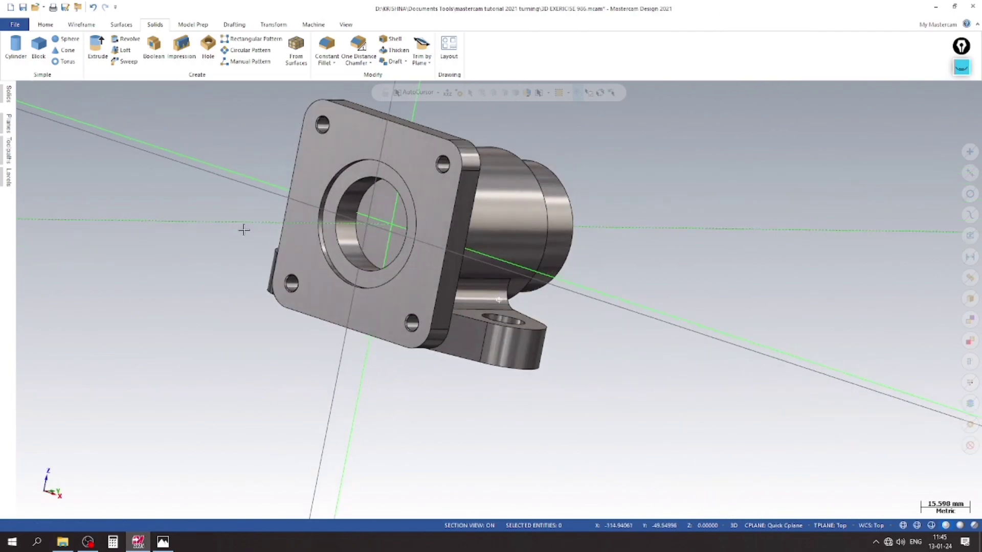
pyautogui.click(81, 24)
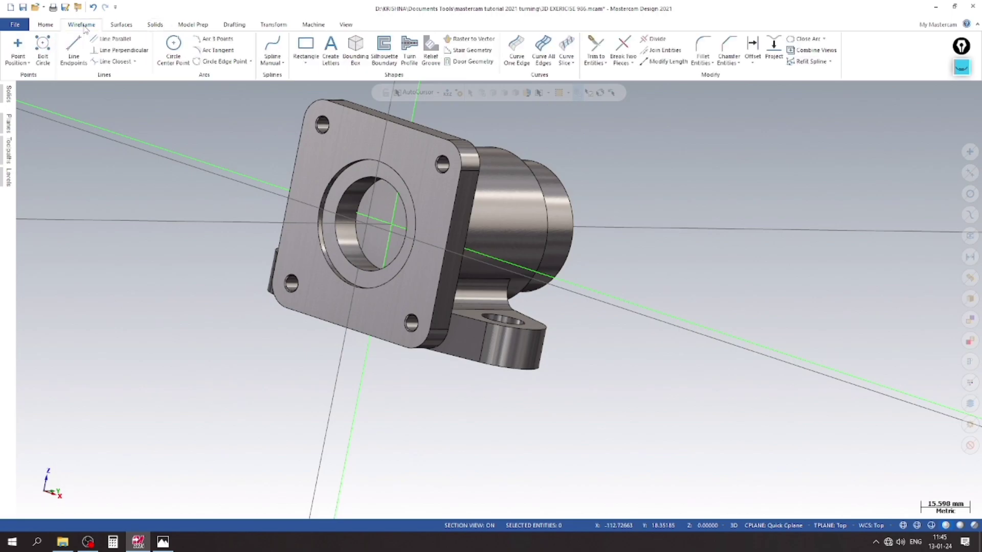
pyautogui.click(10, 179)
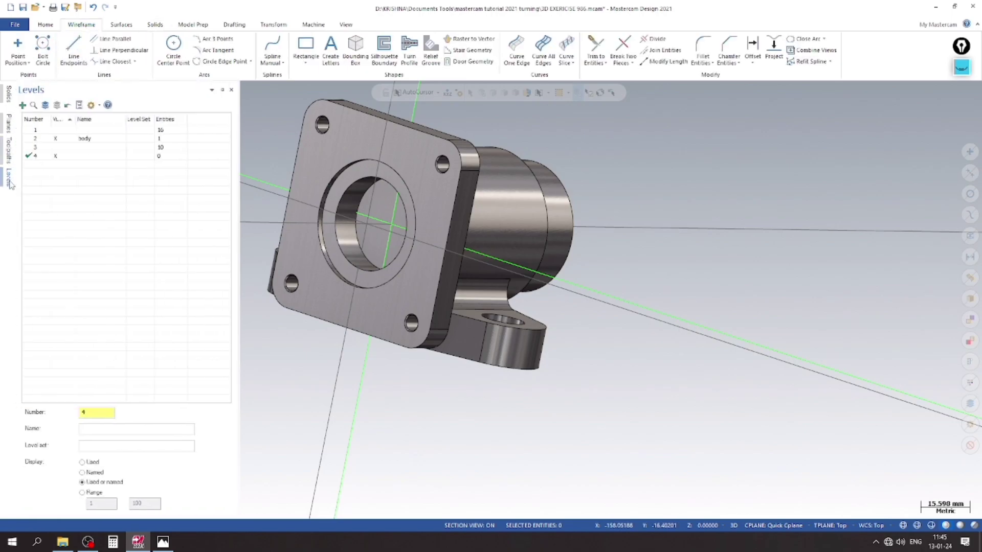
# - Draw a center-point circle of radius 35.579 mm at the bore origin
pyautogui.click(173, 49)
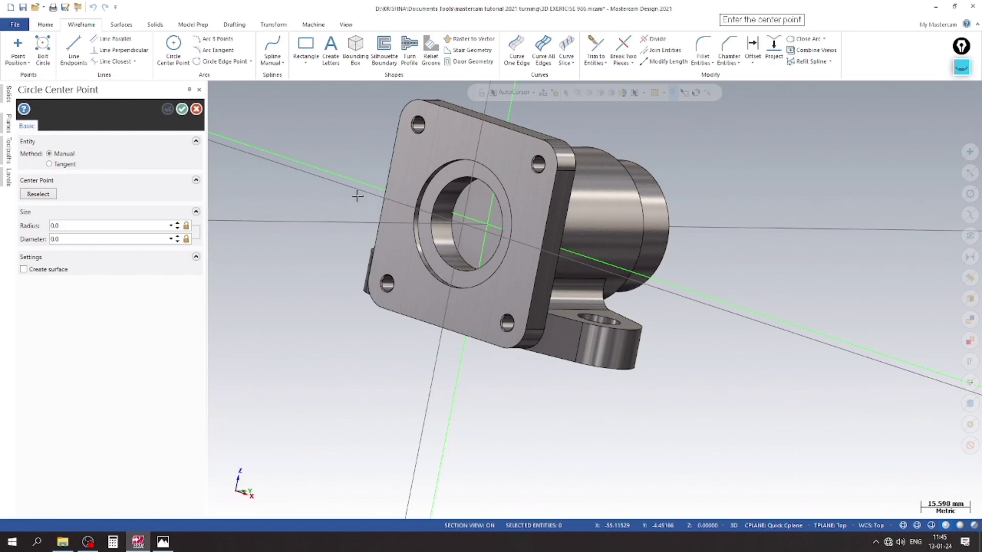
pyautogui.click(489, 224)
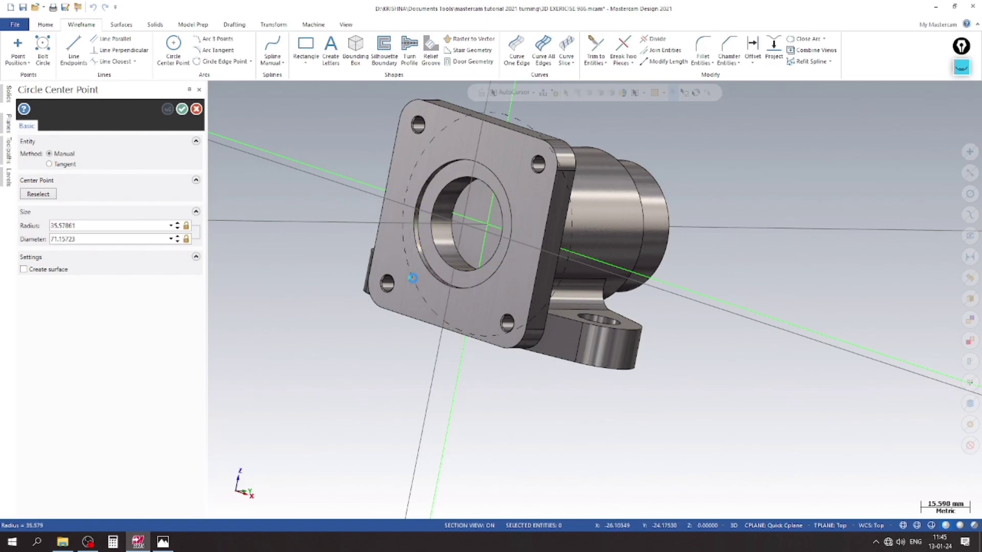
pyautogui.click(413, 278)
pyautogui.click(105, 239)
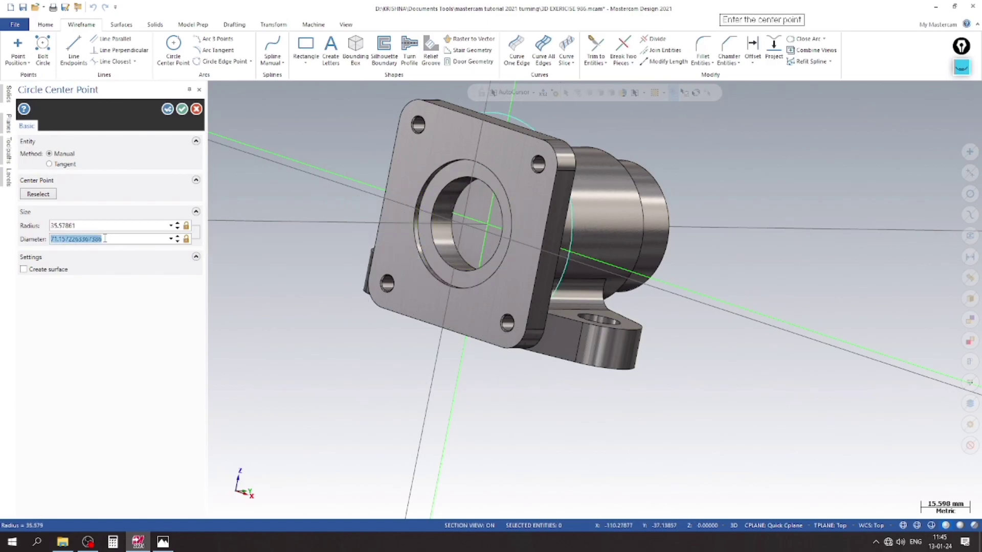
pyautogui.write('37')
pyautogui.press('Return')
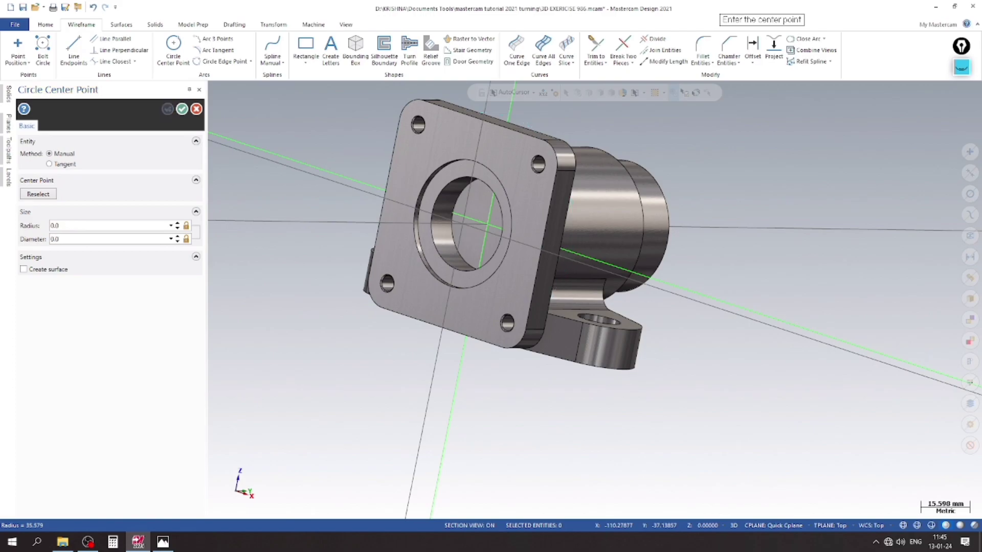
pyautogui.hotkey('alt', 's')
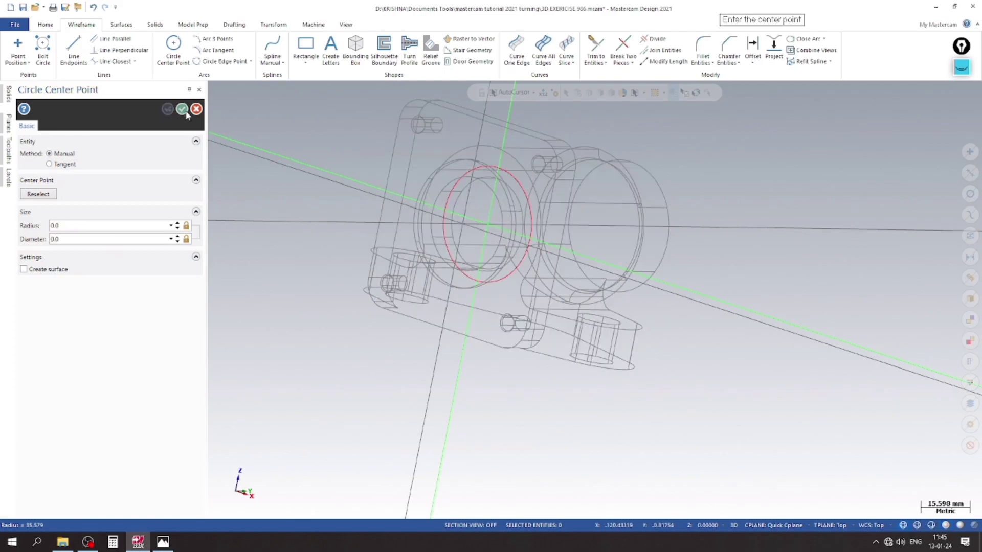
pyautogui.click(183, 109)
pyautogui.moveTo(215, 153)
pyautogui.mouseDown(button='middle')
pyautogui.moveTo(237, 191)
pyautogui.moveTo(169, 202)
pyautogui.moveTo(272, 304)
pyautogui.moveTo(181, 290)
pyautogui.moveTo(233, 285)
pyautogui.mouseUp(button='middle')
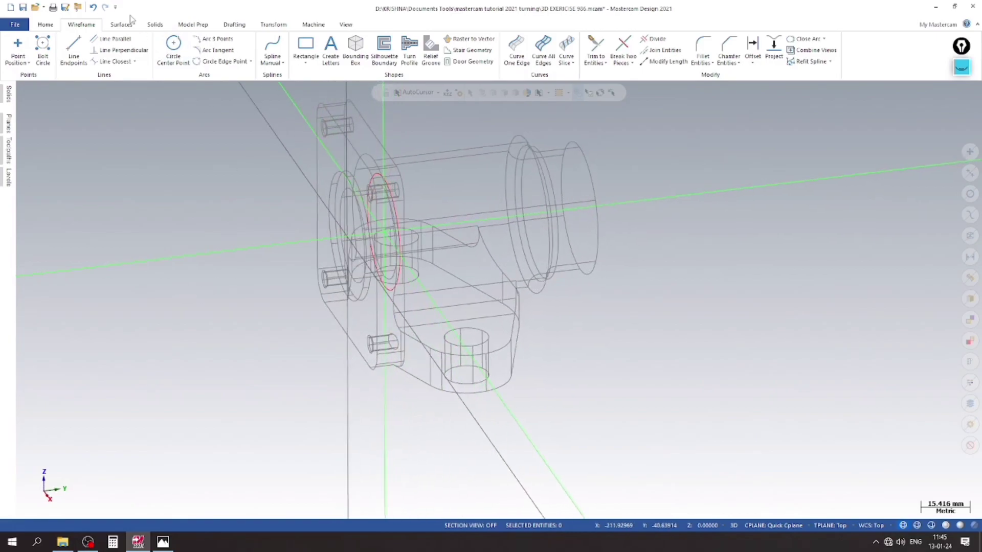
# - Extrude-cut the new circle 31 mm into the part, then show it shaded
pyautogui.click(155, 24)
pyautogui.click(97, 47)
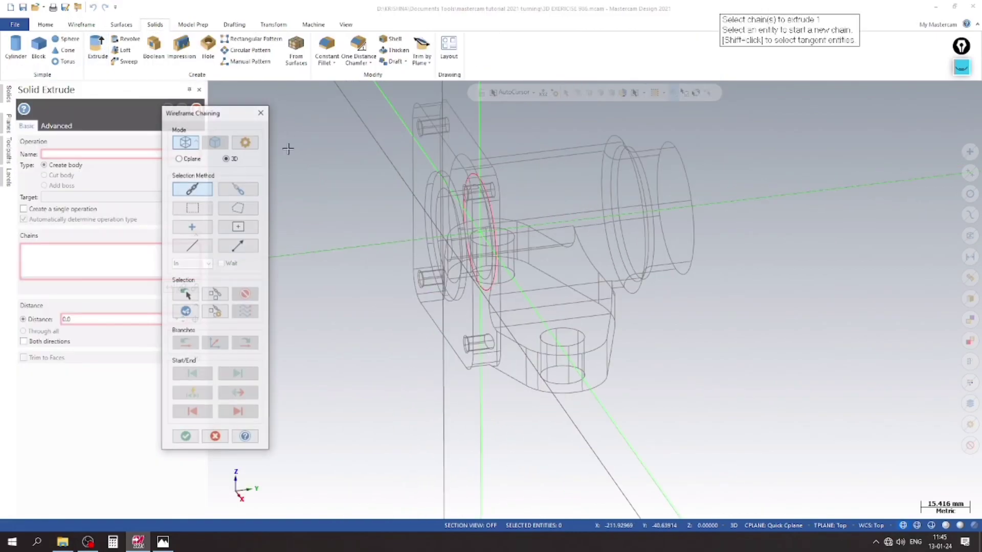
pyautogui.click(477, 178)
pyautogui.click(185, 438)
pyautogui.write('31')
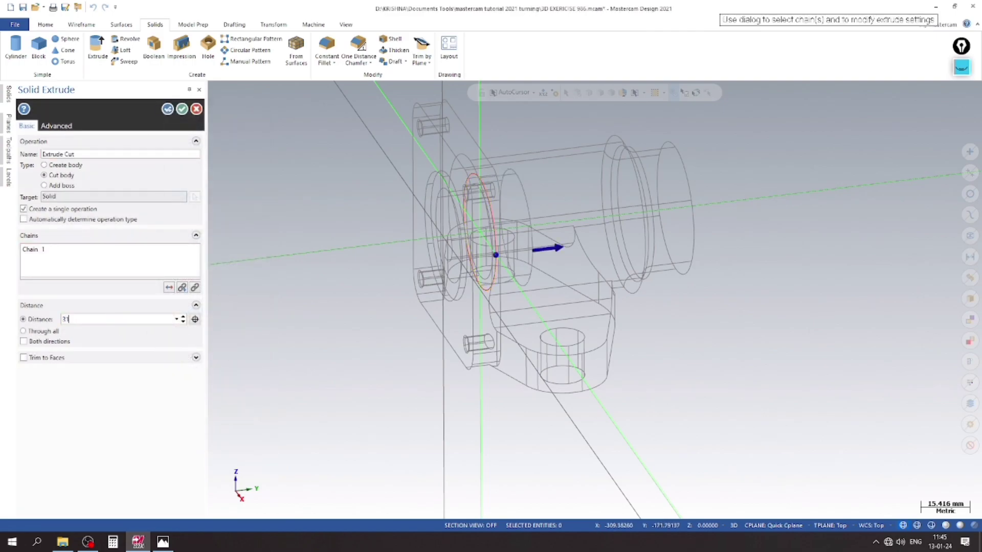
pyautogui.press('Return')
pyautogui.click(163, 542)
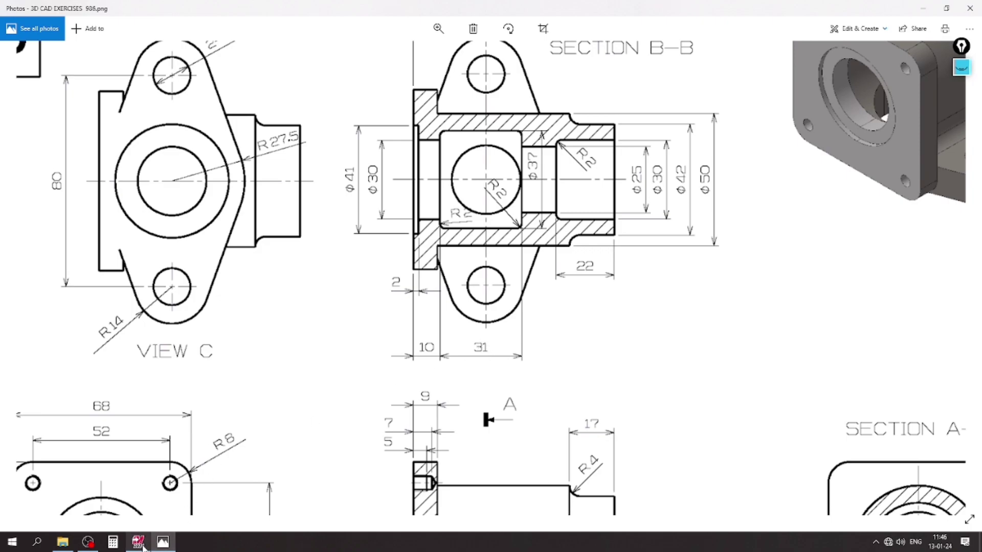
pyautogui.click(138, 541)
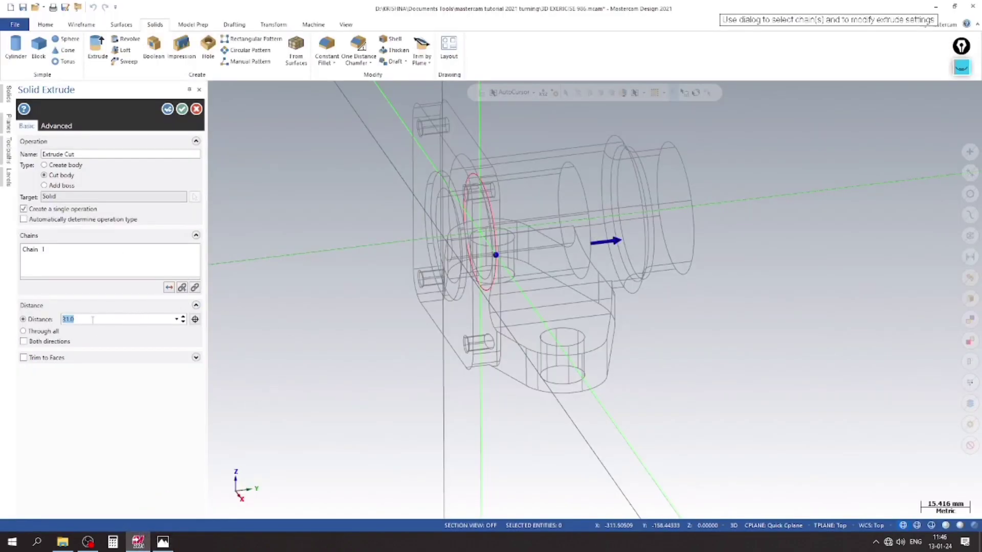
pyautogui.click(182, 108)
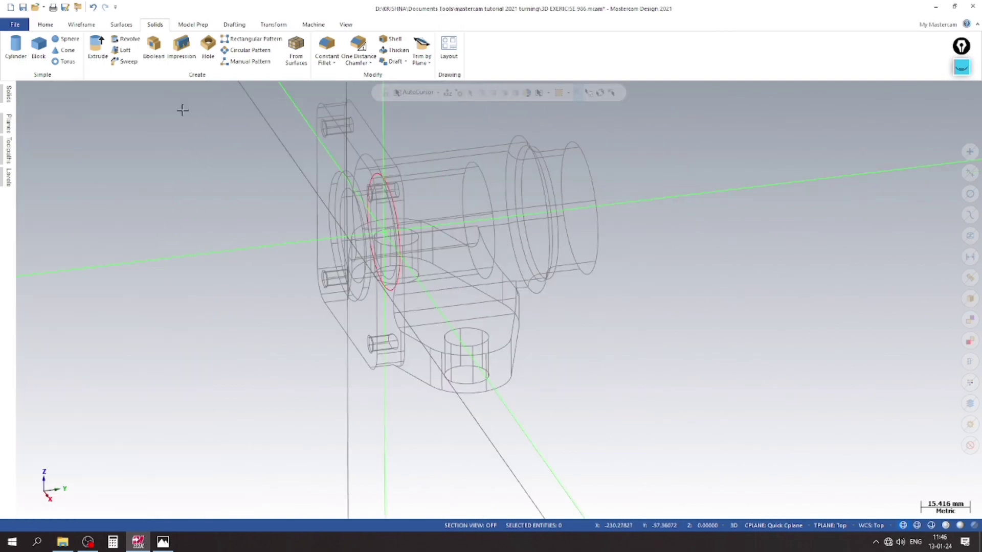
pyautogui.click(946, 526)
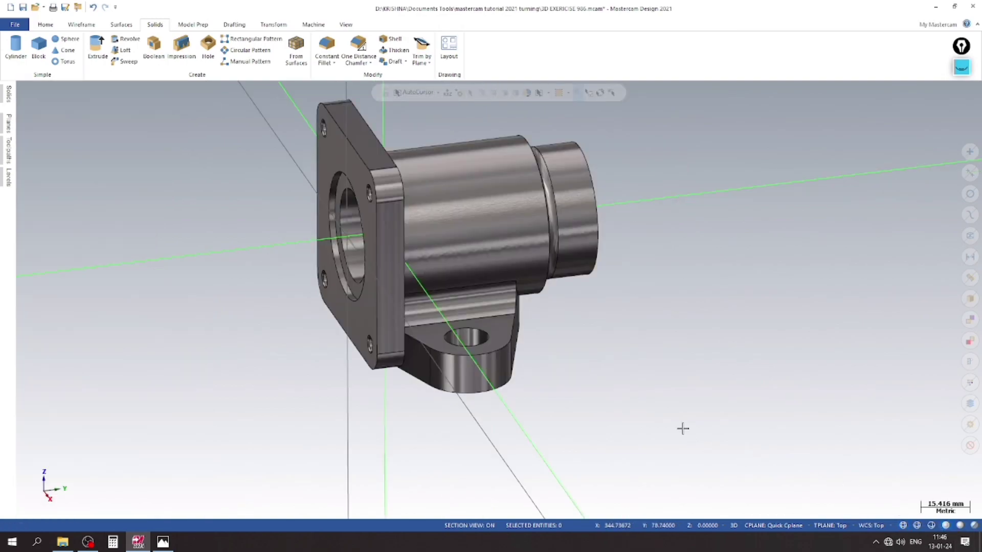
# - Add level 5 as the current level and toggle level 4's visibility
pyautogui.moveTo(683, 428)
pyautogui.mouseDown(button='middle')
pyautogui.moveTo(708, 263)
pyautogui.moveTo(775, 337)
pyautogui.moveTo(585, 239)
pyautogui.moveTo(653, 252)
pyautogui.moveTo(505, 285)
pyautogui.moveTo(563, 285)
pyautogui.moveTo(529, 292)
pyautogui.moveTo(546, 335)
pyautogui.moveTo(646, 313)
pyautogui.moveTo(614, 317)
pyautogui.mouseUp(button='middle')
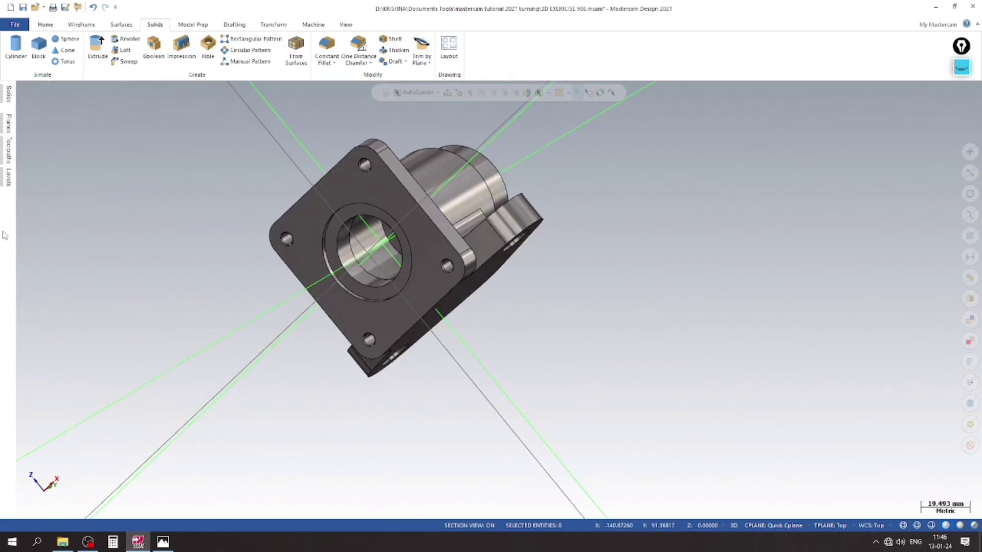
pyautogui.click(9, 177)
pyautogui.click(22, 104)
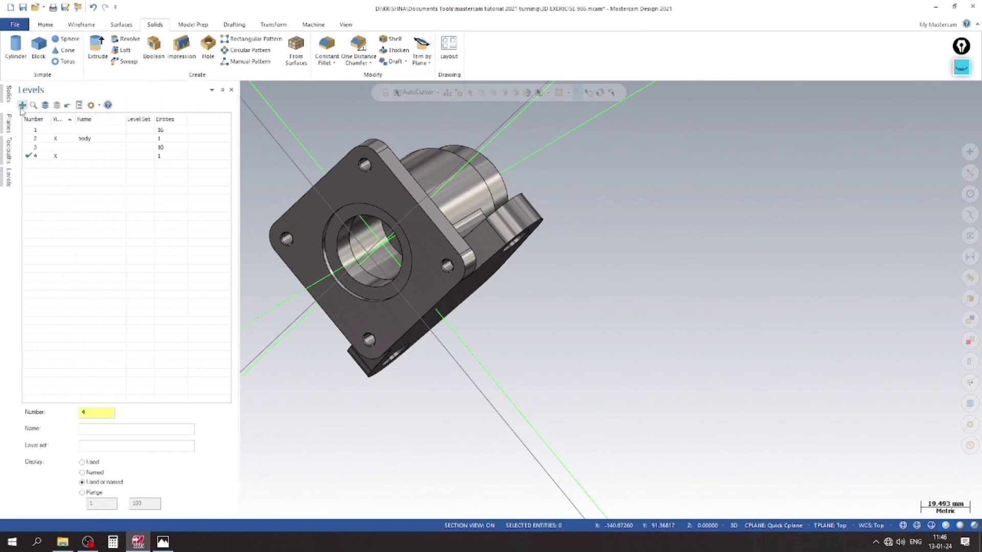
pyautogui.click(57, 156)
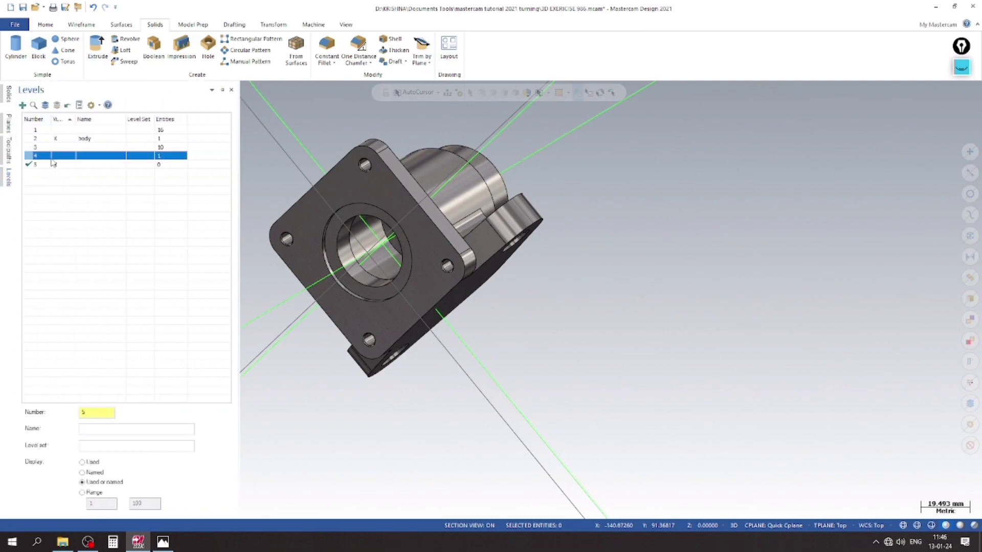
# - Section the part on the Right plane to show the bore and set the construction plane to Top
pyautogui.click(9, 126)
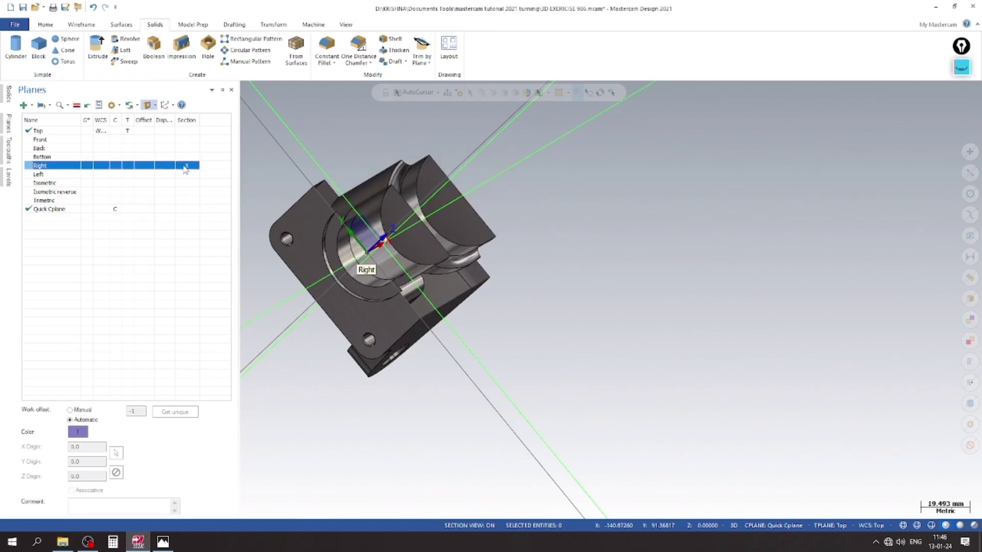
pyautogui.moveTo(559, 219)
pyautogui.mouseDown(button='middle')
pyautogui.moveTo(313, 155)
pyautogui.moveTo(574, 279)
pyautogui.mouseUp(button='middle')
pyautogui.click(765, 526)
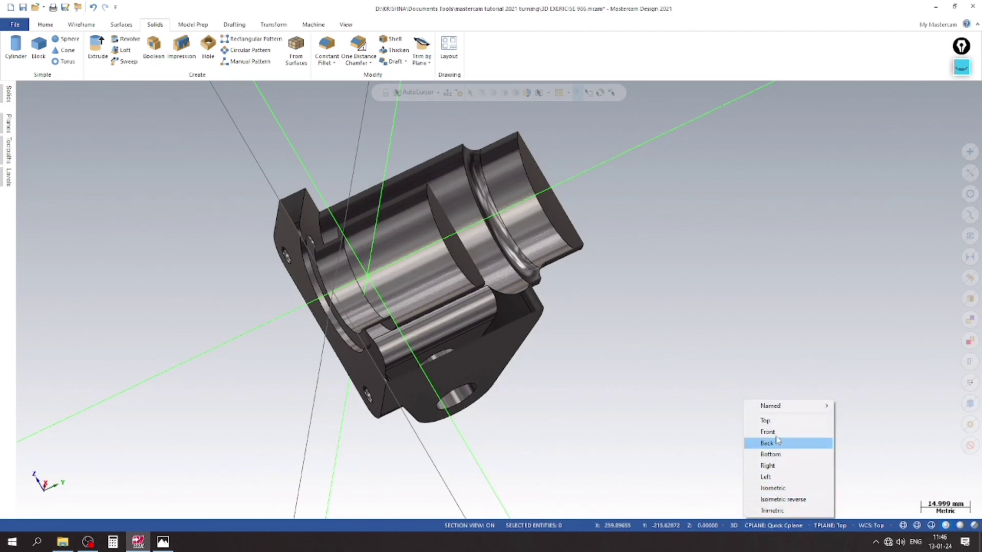
pyautogui.click(766, 420)
pyautogui.moveTo(767, 419); pyautogui.dragTo(244, 166, button='middle')
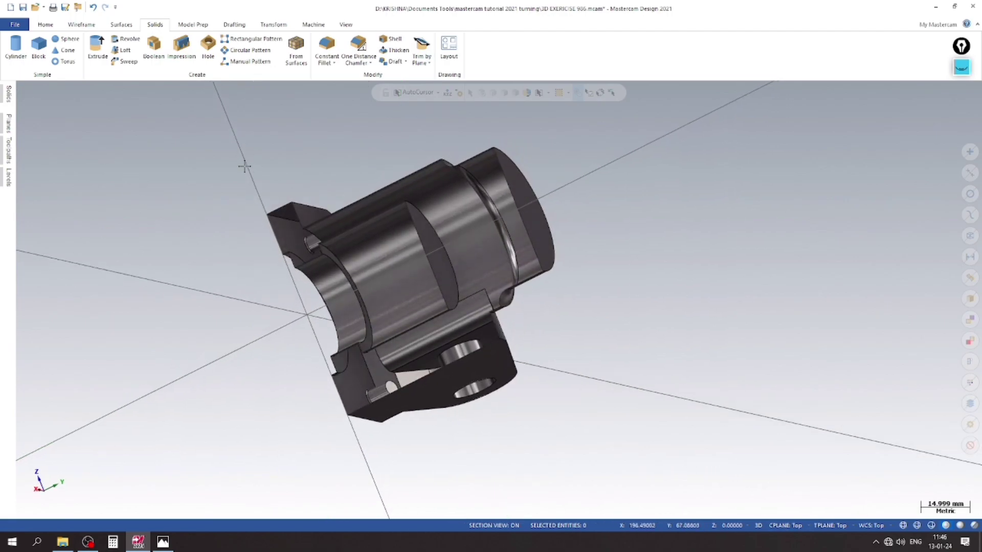
# - Round the two inner bore groove edges with a 2 mm constant radius fillet
pyautogui.click(327, 45)
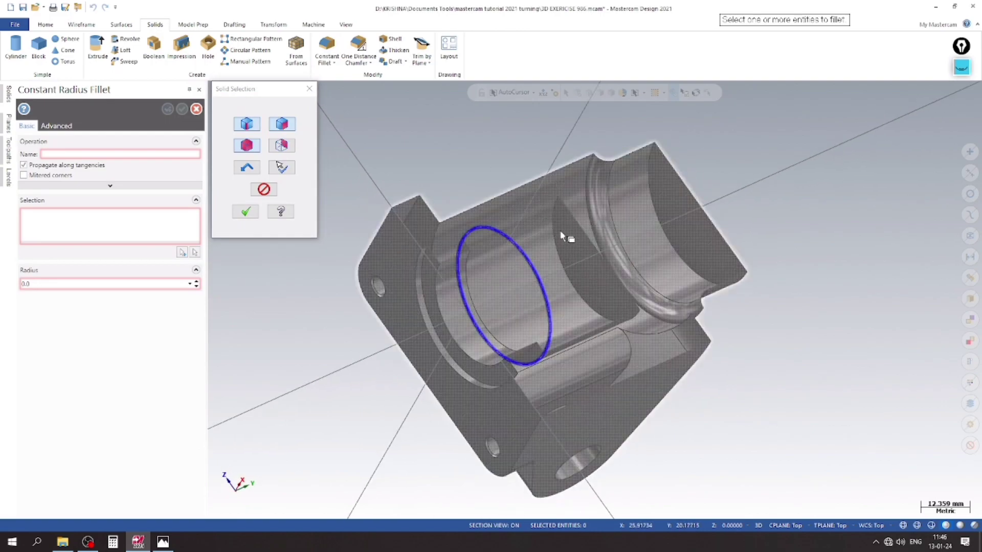
pyautogui.click(558, 235)
pyautogui.click(246, 212)
pyautogui.write('2')
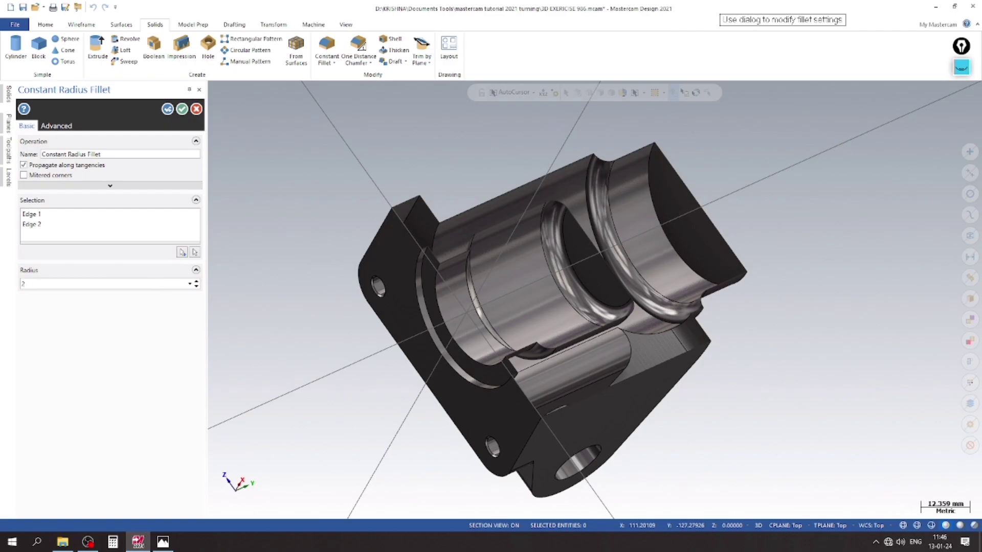
pyautogui.press('Return')
pyautogui.moveTo(307, 263)
pyautogui.mouseDown(button='middle')
pyautogui.moveTo(533, 197)
pyautogui.moveTo(430, 154)
pyautogui.moveTo(347, 199)
pyautogui.mouseUp(button='middle')
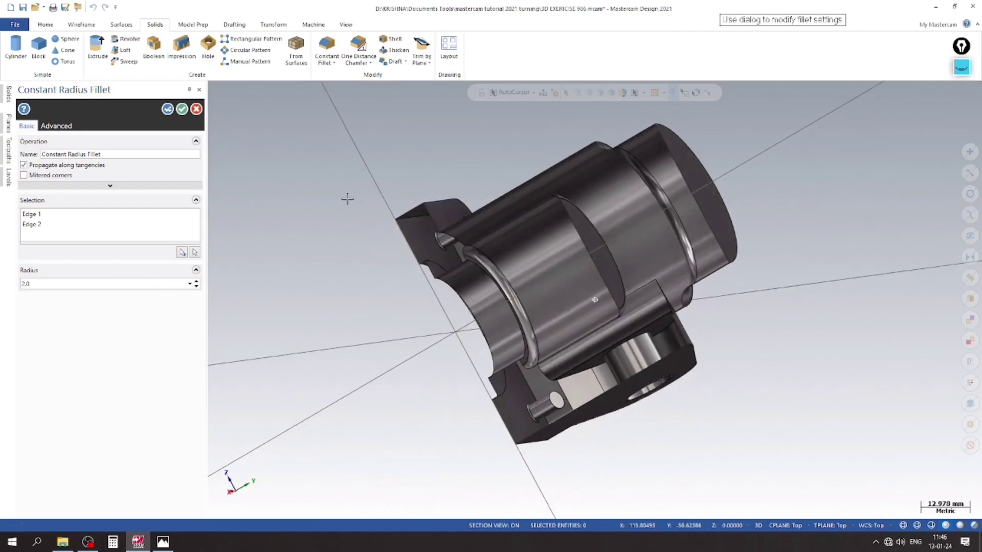
pyautogui.click(182, 110)
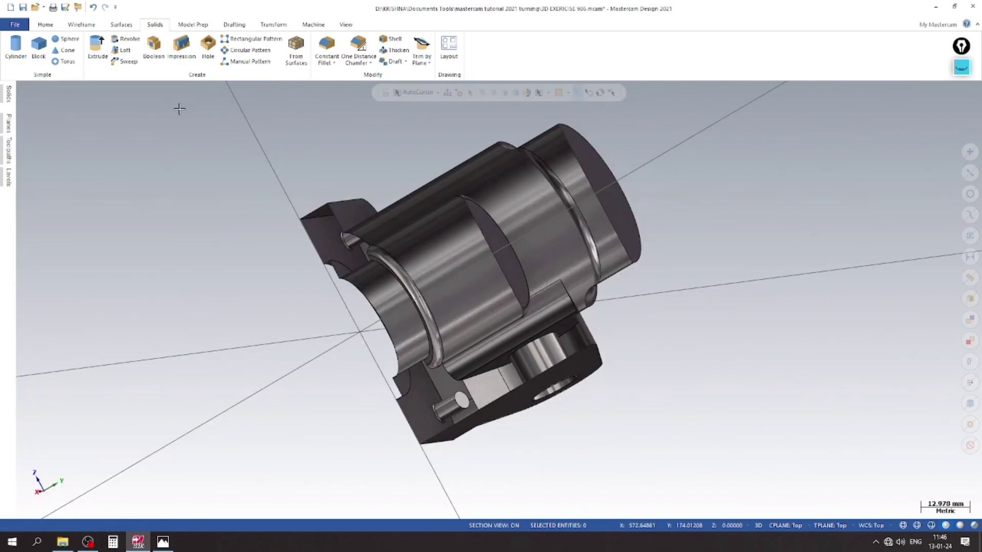
# - Save the model and clear the section view to show the full part
pyautogui.hotkey('ctrl', 's')
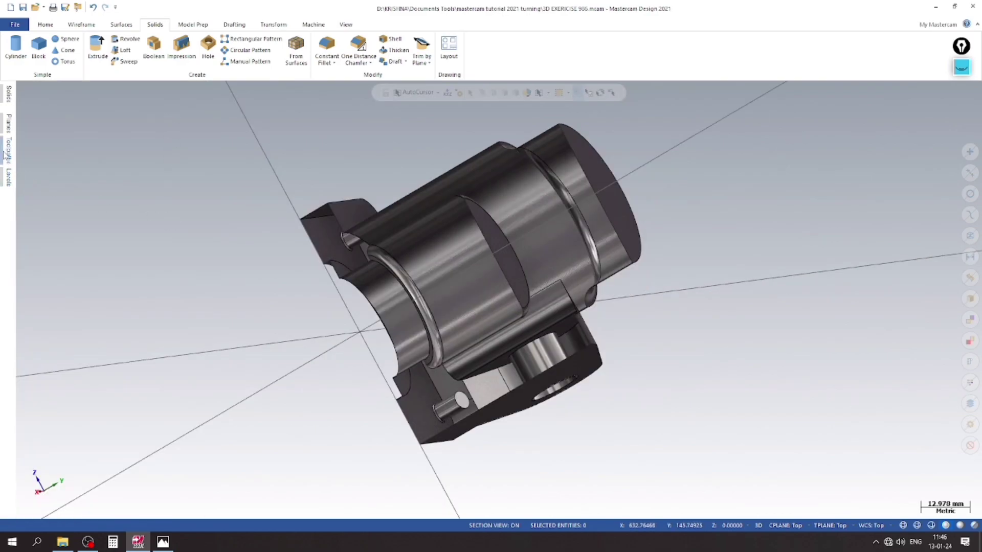
pyautogui.click(8, 174)
pyautogui.click(9, 128)
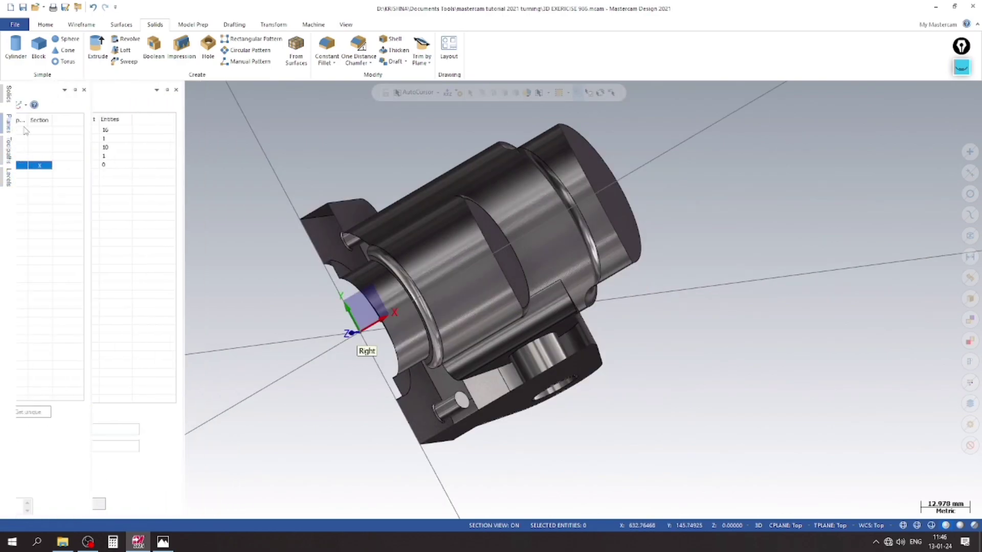
pyautogui.doubleClick(191, 169)
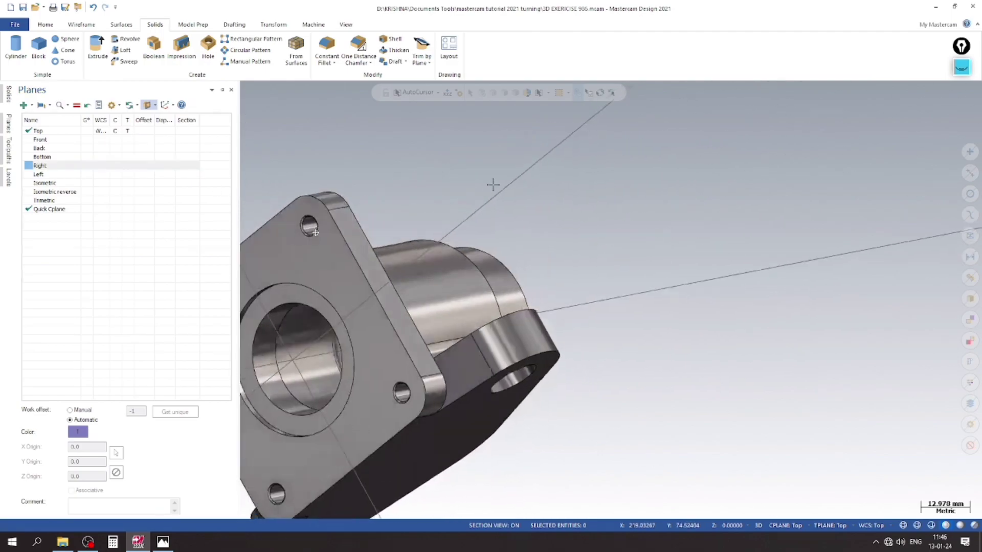
# - Zoom into Section B-B of the reference drawing to read the bore dimensions
pyautogui.click(163, 542)
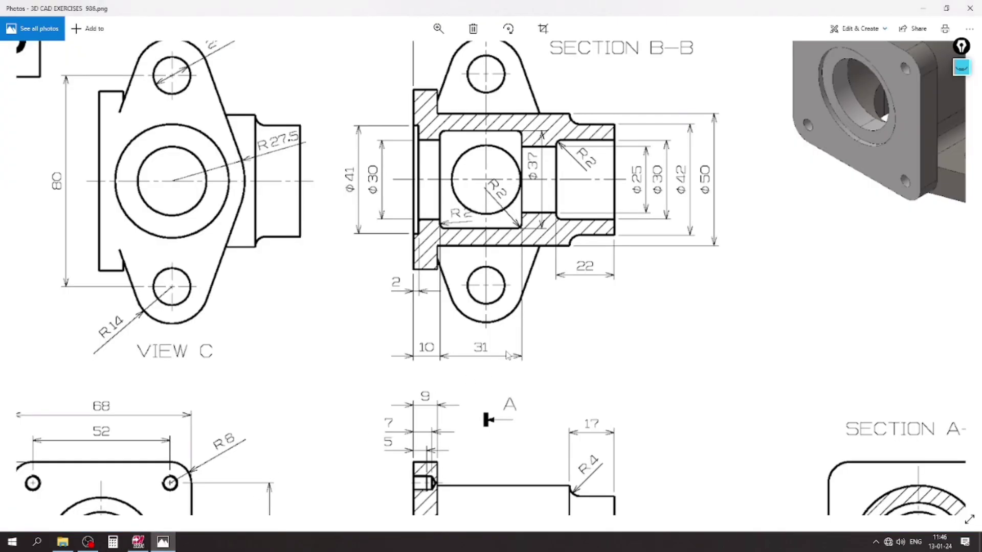
pyautogui.keyDown('ctrl'); pyautogui.scroll(2, 628, 162); pyautogui.keyUp('ctrl')
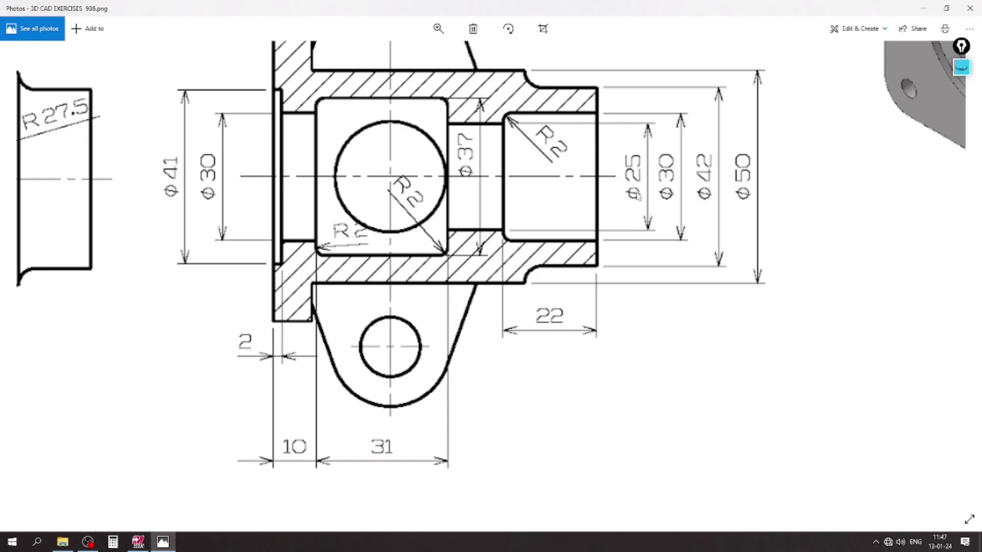
# - Back in Mastercam, set a quick construction plane on the boss end face
pyautogui.click(145, 541)
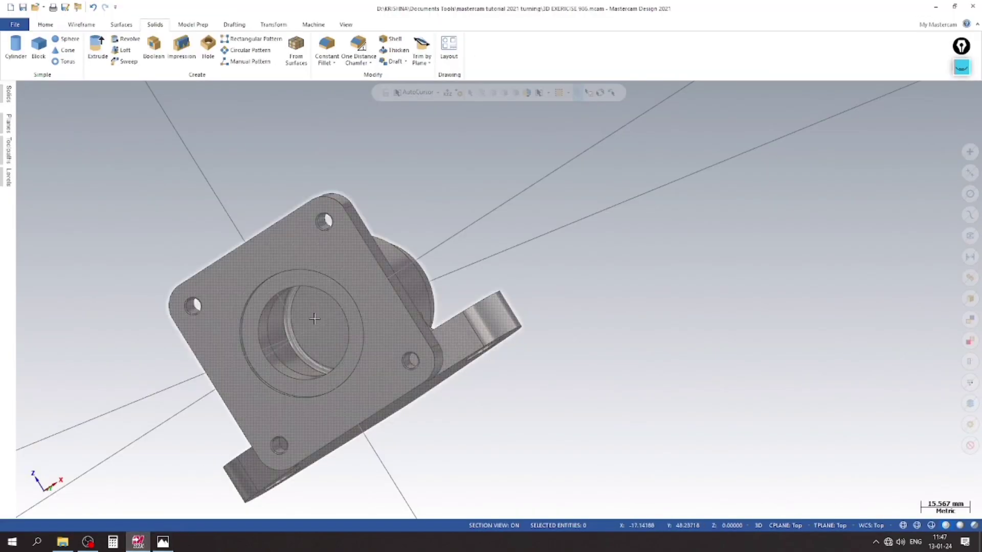
pyautogui.moveTo(493, 175)
pyautogui.mouseDown(button='middle')
pyautogui.moveTo(397, 186)
pyautogui.moveTo(758, 261)
pyautogui.mouseUp(button='middle')
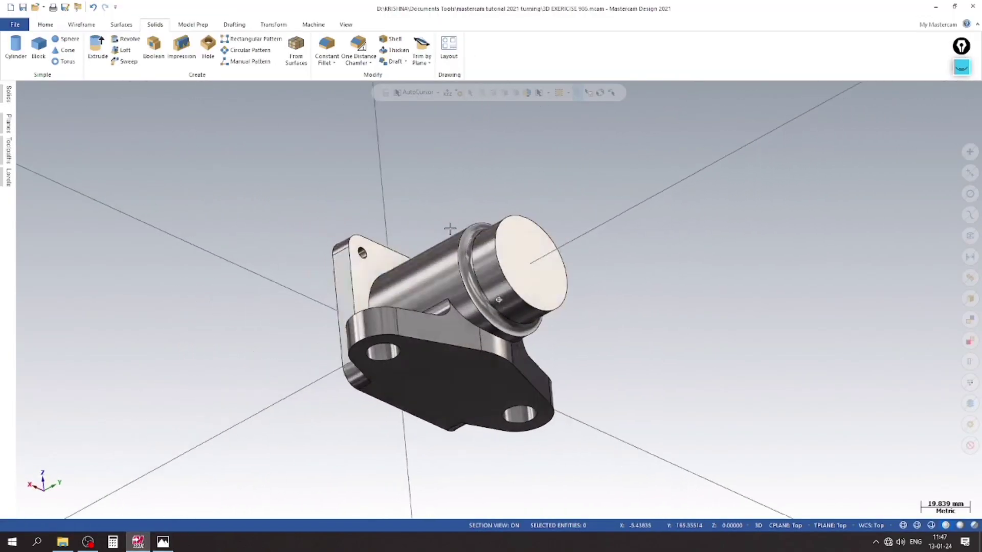
pyautogui.rightClick(756, 189)
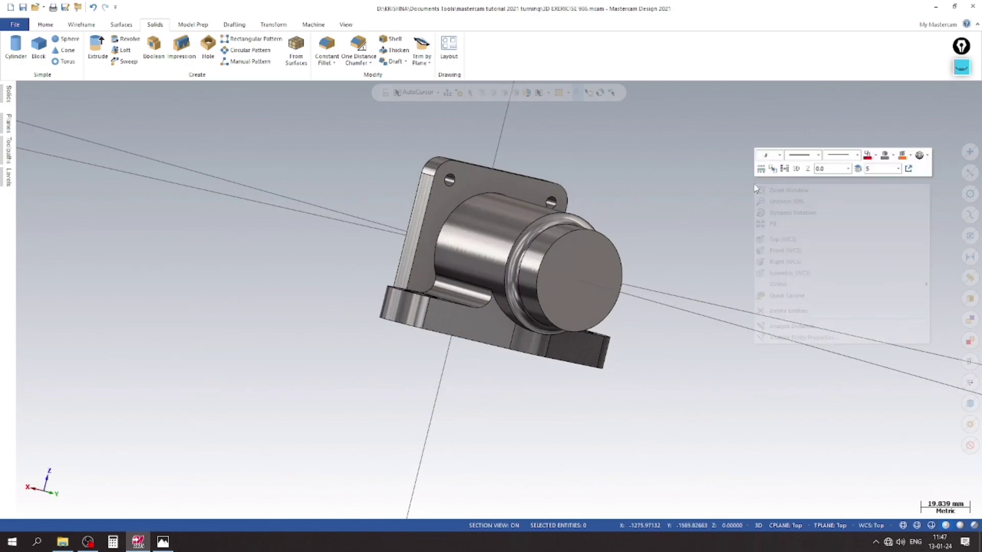
pyautogui.click(787, 295)
pyautogui.click(583, 284)
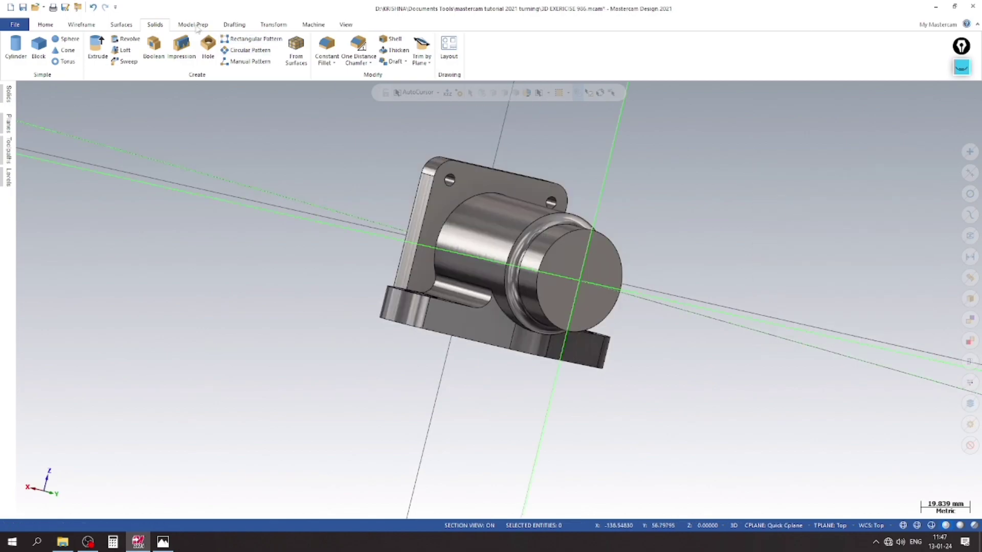
# - Draw a Ø24 circle centred on the boss end face
pyautogui.click(81, 25)
pyautogui.click(174, 47)
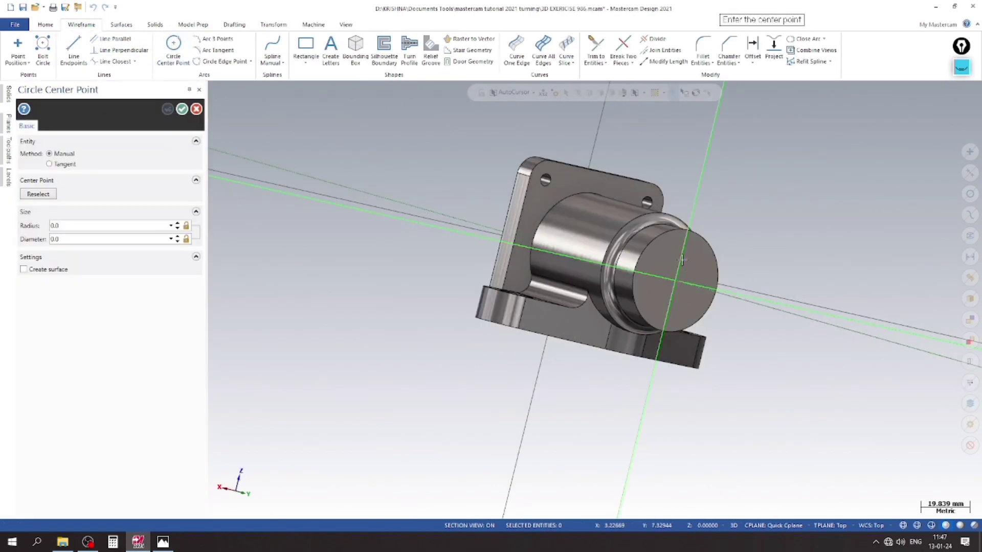
pyautogui.click(665, 235)
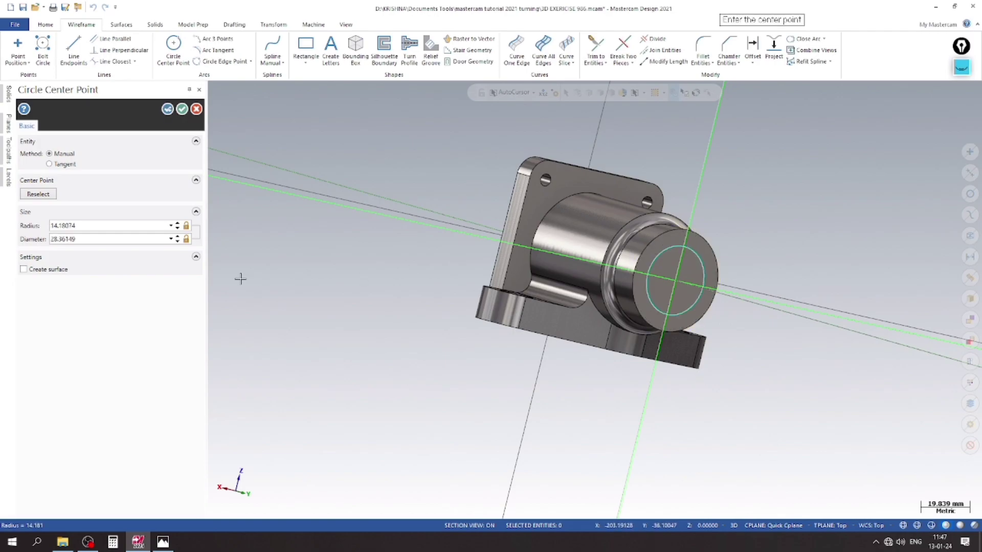
pyautogui.doubleClick(110, 239)
pyautogui.write('24')
pyautogui.press('Return')
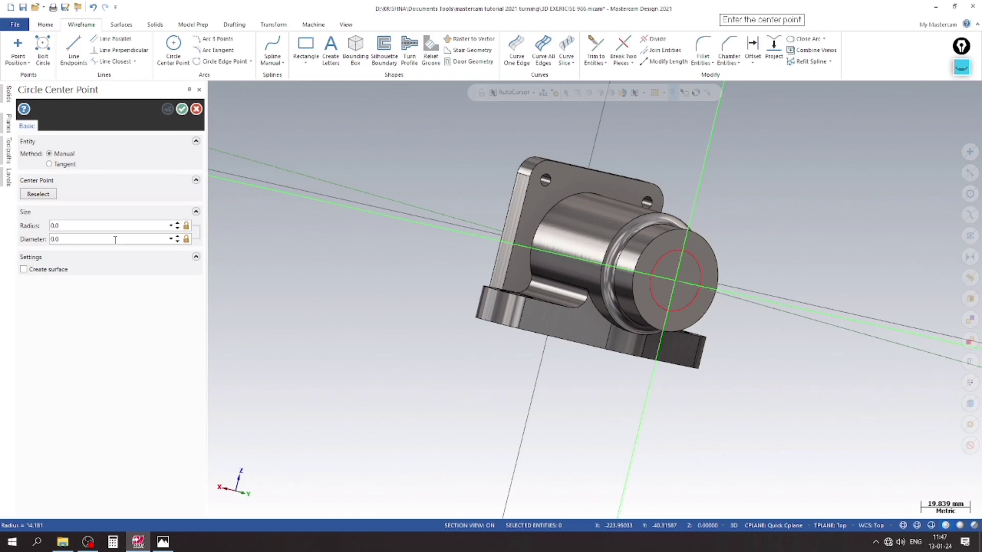
# - Draw a concentric Ø30 circle at the same face centre
pyautogui.click(675, 281)
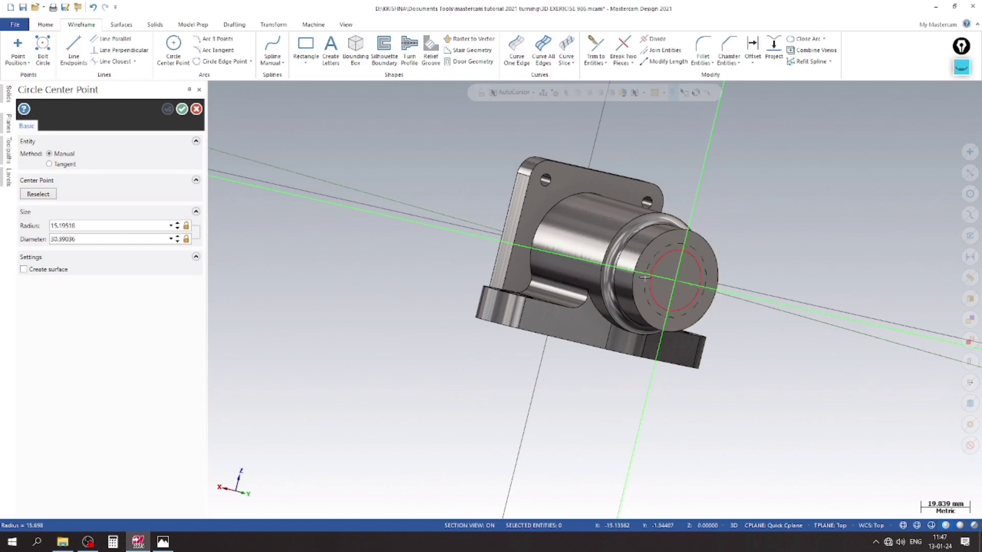
pyautogui.click(644, 277)
pyautogui.doubleClick(114, 240)
pyautogui.write('30')
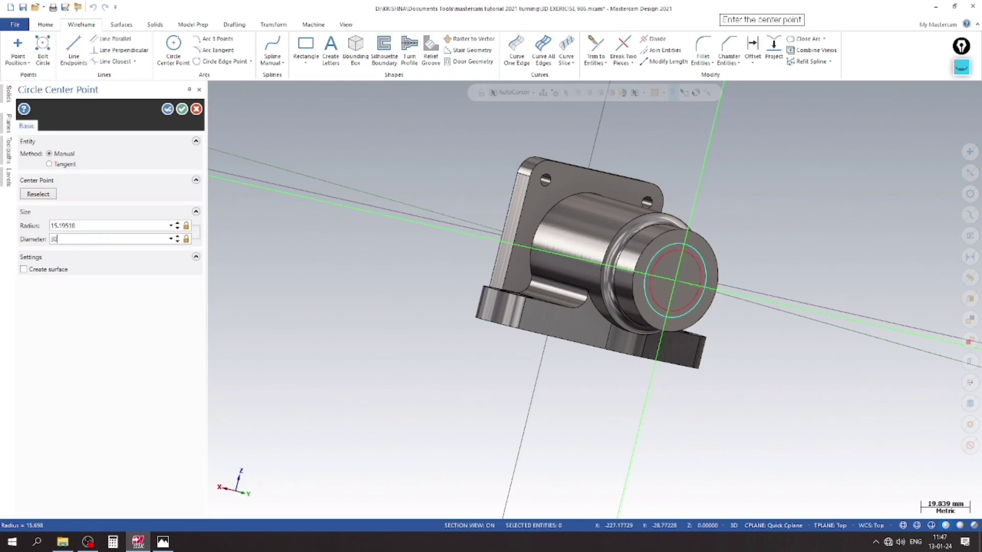
pyautogui.press('Return')
pyautogui.press('Return')
pyautogui.press('Escape')
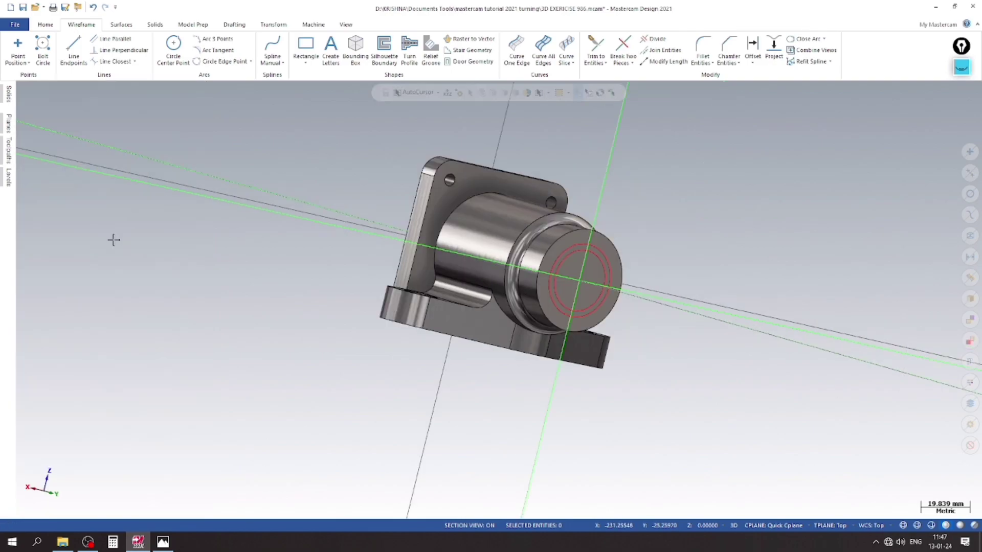
pyautogui.scroll(2, 659, 274)
pyautogui.scroll(-1, 678, 274)
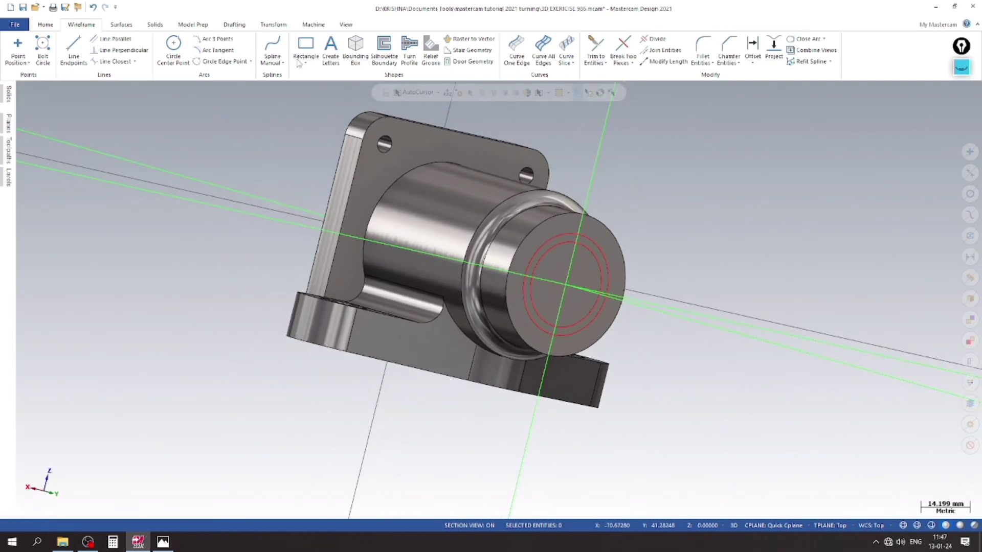
# - Start a solid extrusion and chain the boss-face circle as its profile
pyautogui.click(155, 25)
pyautogui.click(97, 48)
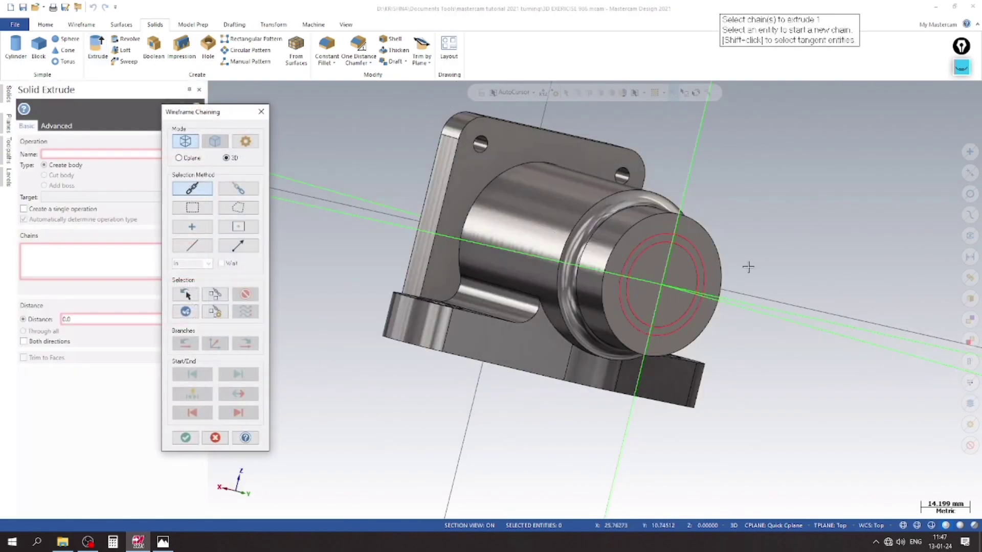
pyautogui.click(684, 257)
pyautogui.click(185, 438)
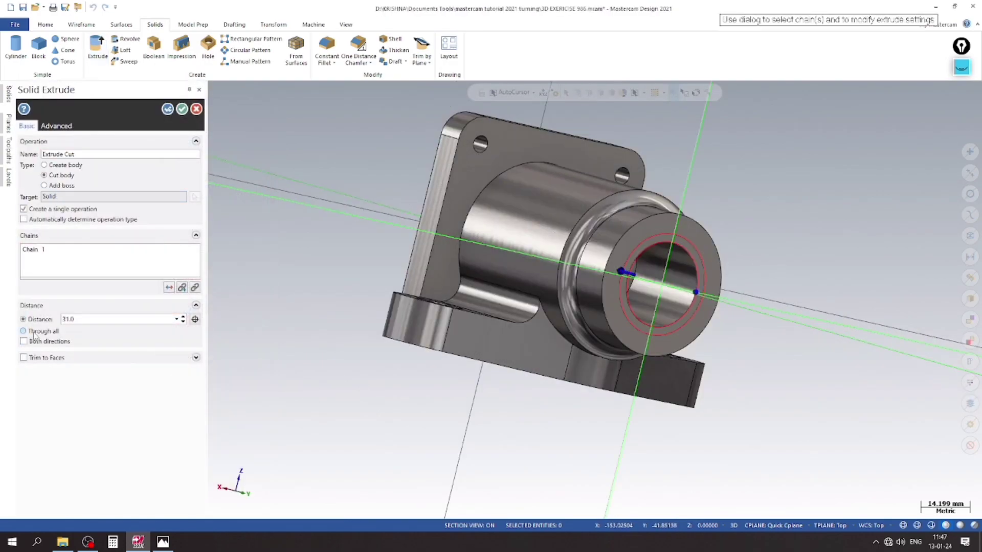
pyautogui.moveTo(312, 370)
pyautogui.mouseDown(button='middle')
pyautogui.moveTo(226, 350)
pyautogui.moveTo(589, 341)
pyautogui.moveTo(714, 295)
pyautogui.mouseUp(button='middle')
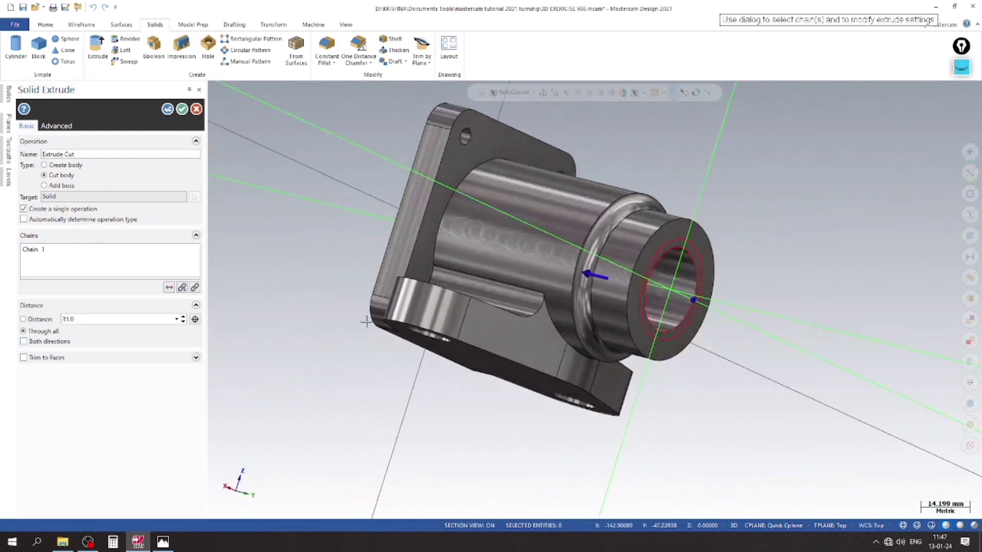
pyautogui.scroll(2, 714, 294)
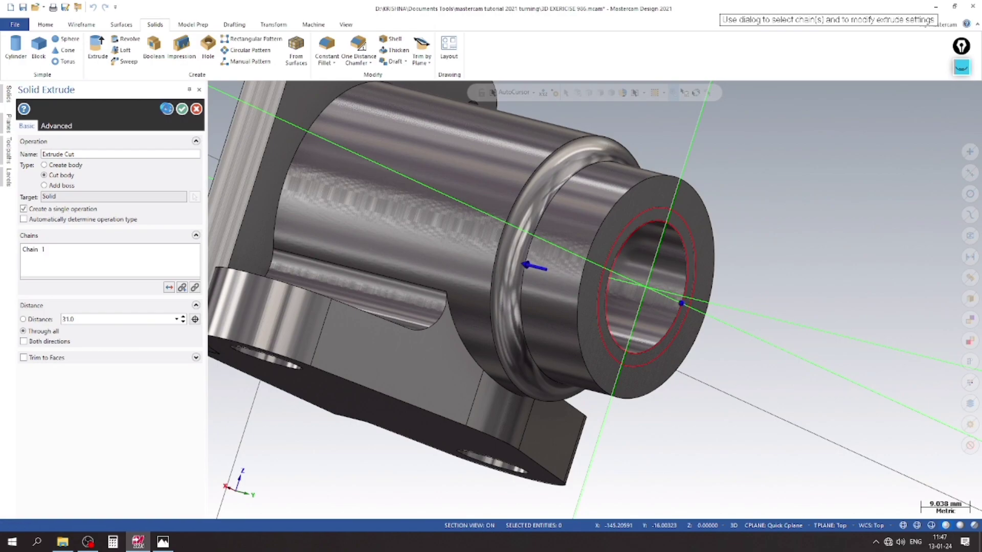
pyautogui.click(182, 287)
pyautogui.scroll(-2, 319, 334)
# - Check the drawing, rechain the circle, cut 22 mm deep, and hide level 5
pyautogui.click(163, 541)
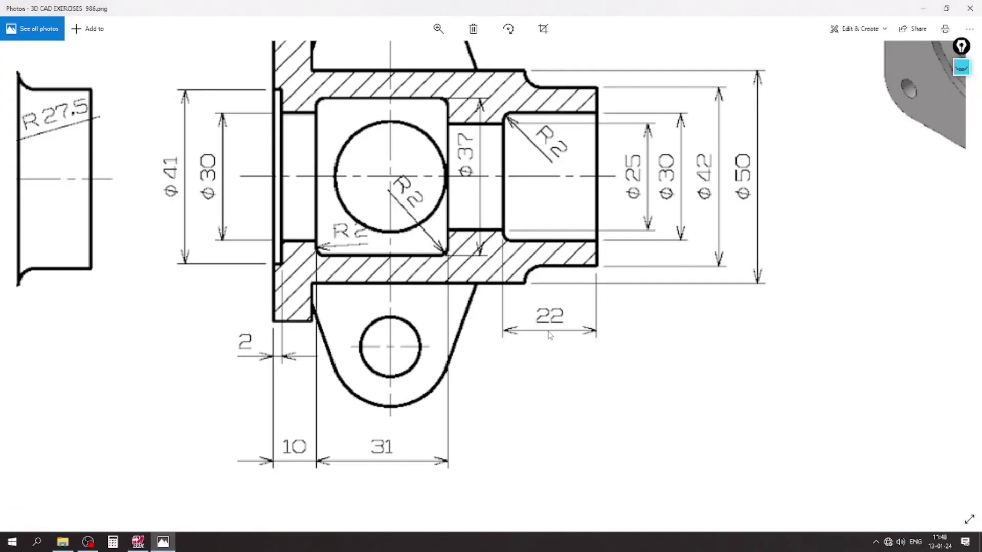
pyautogui.click(162, 541)
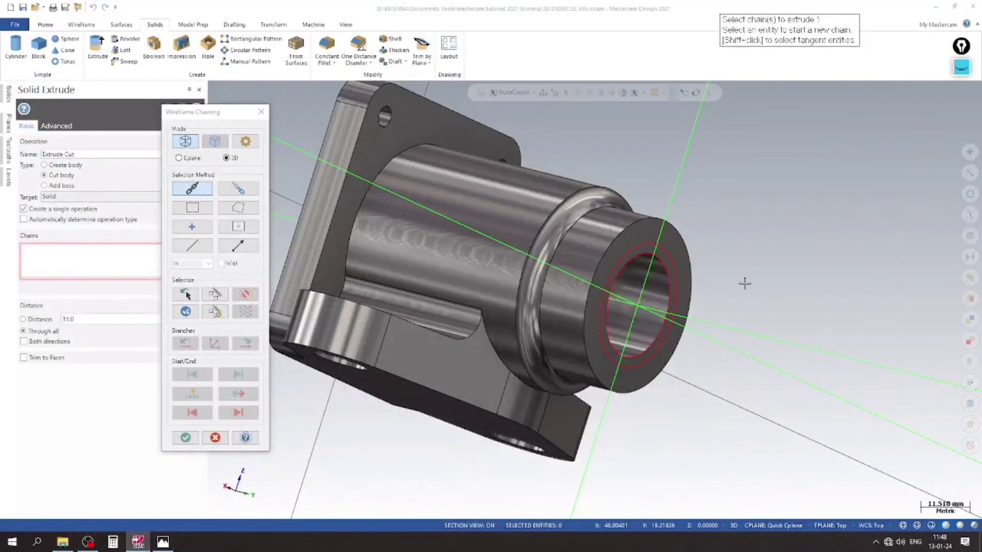
pyautogui.click(655, 249)
pyautogui.click(185, 437)
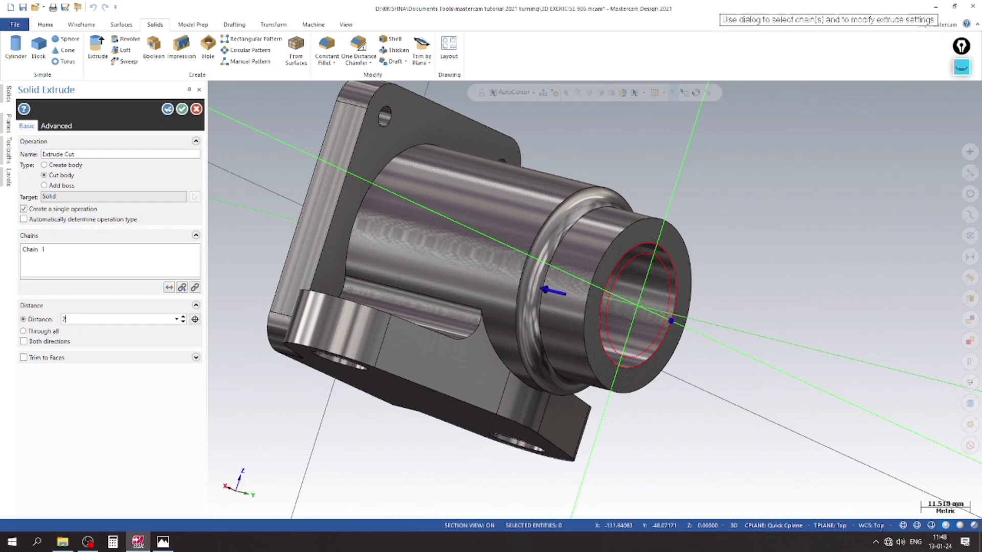
pyautogui.moveTo(708, 272); pyautogui.dragTo(277, 167, button='middle')
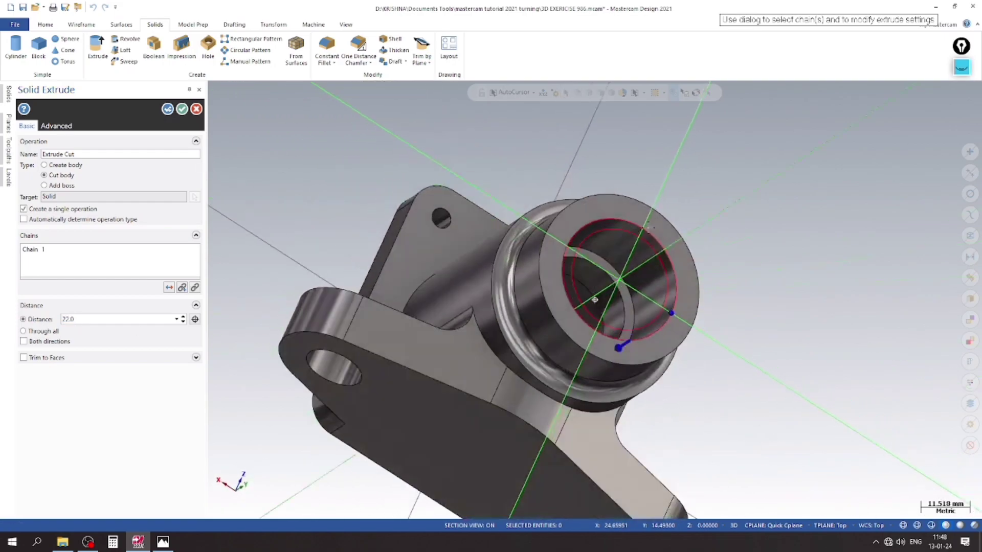
pyautogui.click(183, 110)
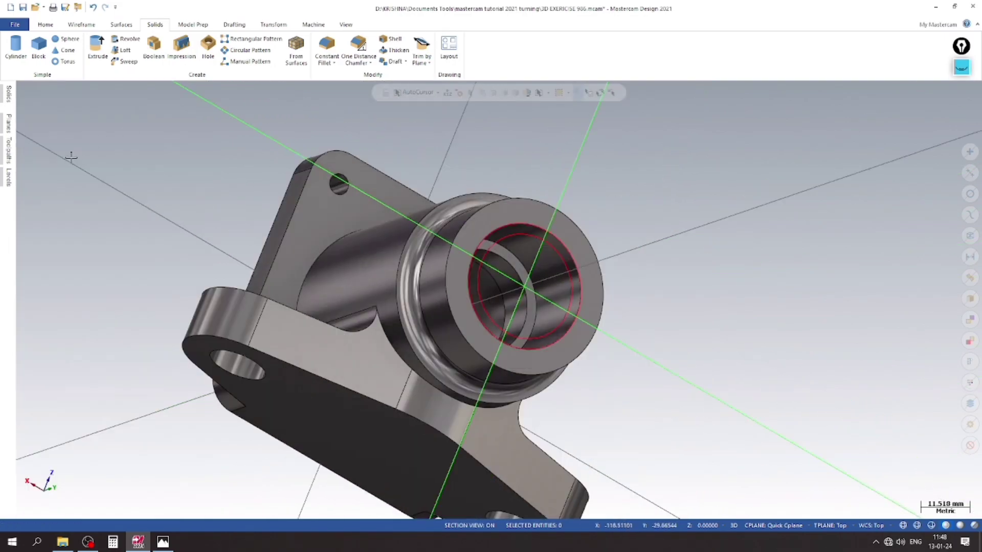
pyautogui.click(9, 176)
pyautogui.click(56, 164)
# - Save the part and compare it with the reference drawing
pyautogui.scroll(2, 680, 179)
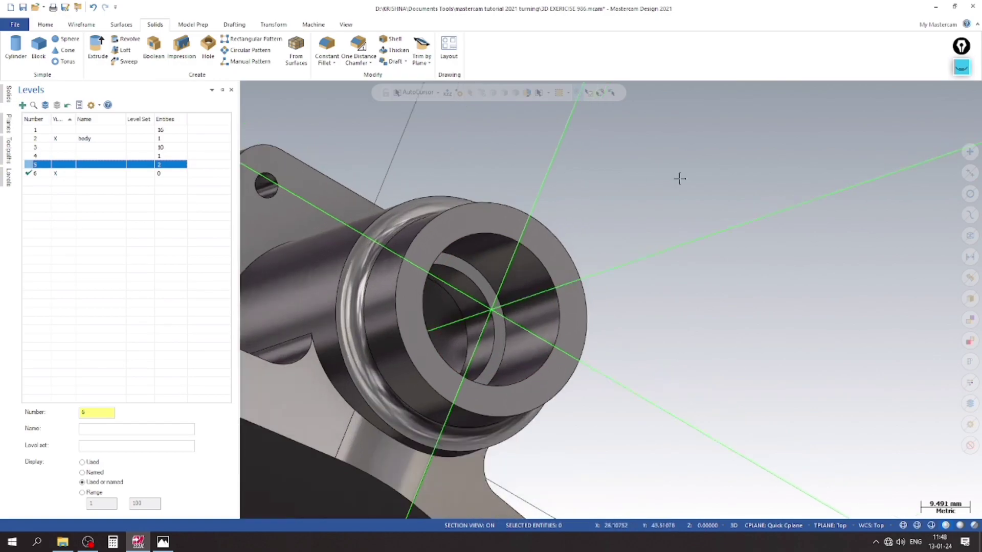
pyautogui.scroll(-2, 682, 182)
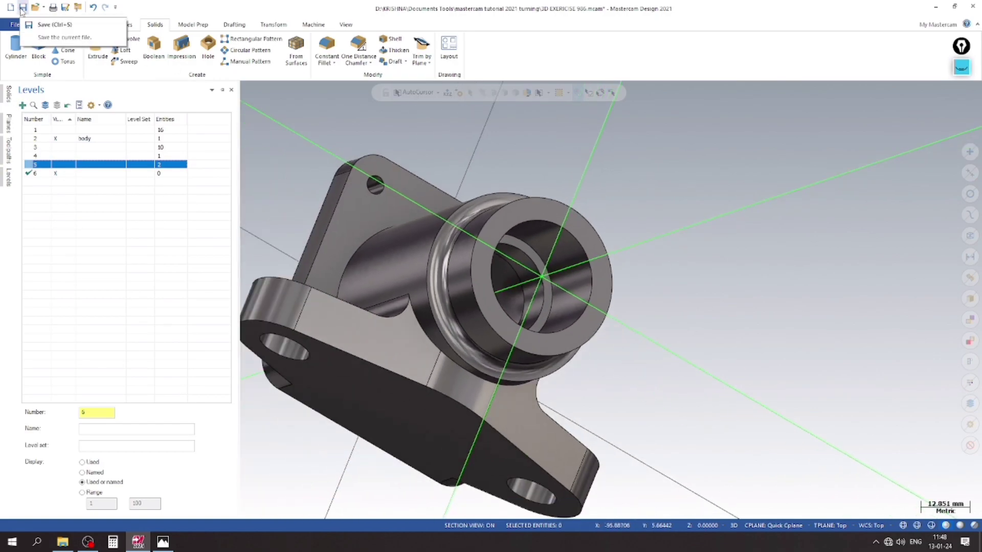
pyautogui.click(22, 8)
pyautogui.moveTo(721, 313)
pyautogui.mouseDown(button='middle')
pyautogui.moveTo(659, 321)
pyautogui.moveTo(640, 128)
pyautogui.mouseUp(button='middle')
pyautogui.click(163, 542)
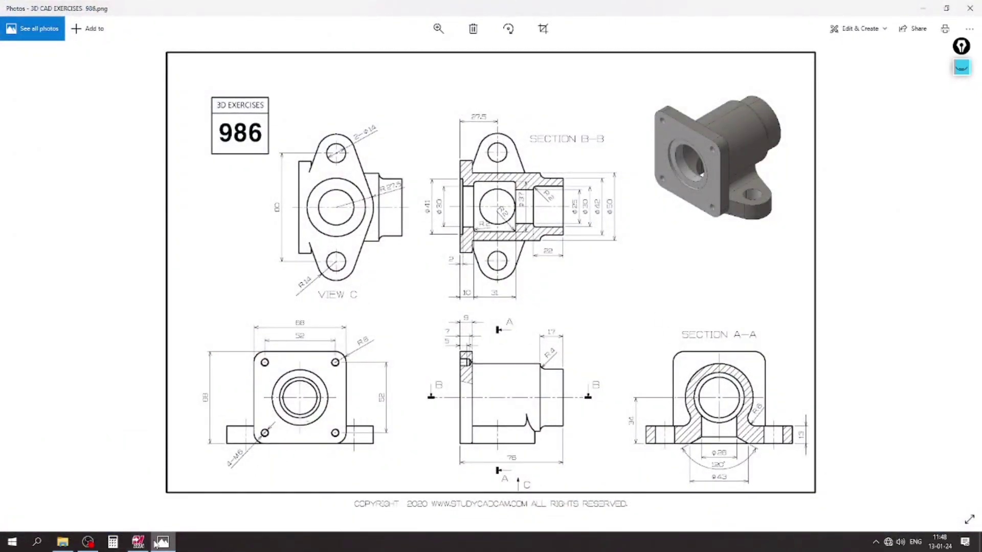
pyautogui.click(139, 542)
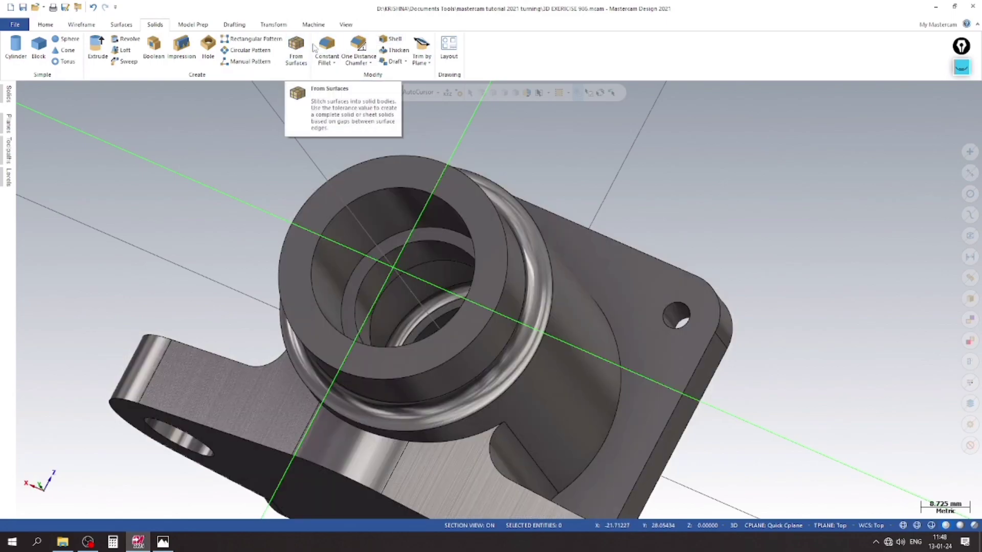
# - Select the inner step edge of the bore for a 2 mm constant radius fillet
pyautogui.click(326, 44)
pyautogui.scroll(2, 461, 235)
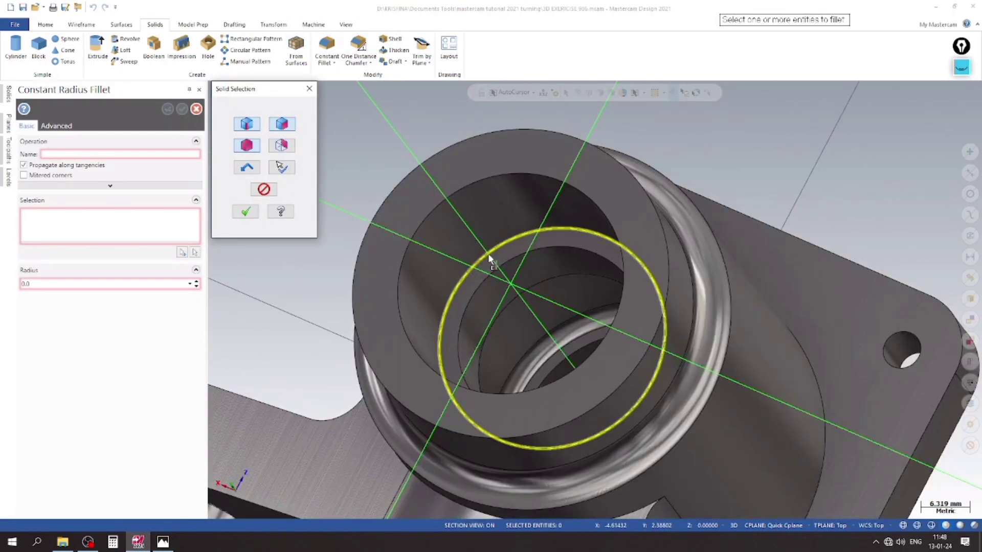
pyautogui.click(486, 252)
pyautogui.click(251, 209)
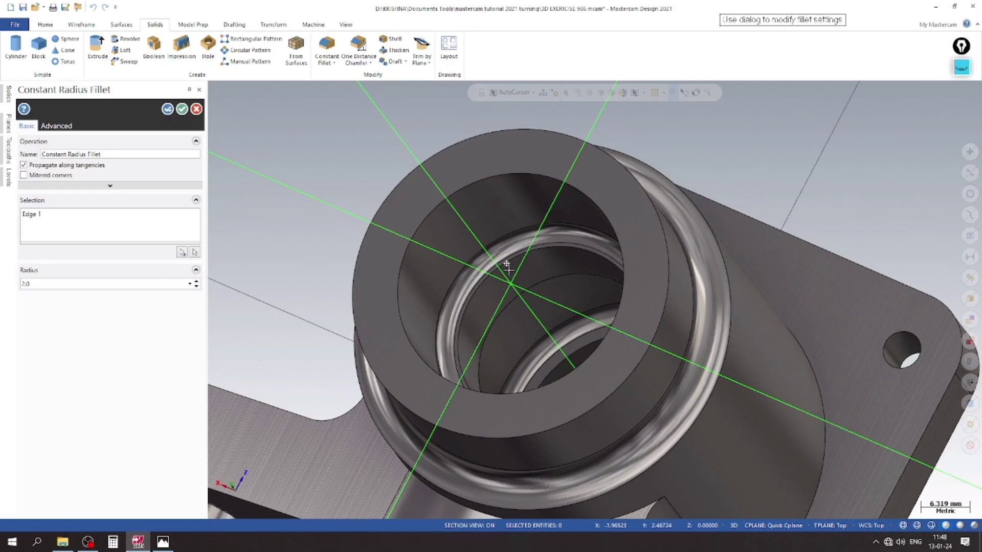
pyautogui.moveTo(506, 263)
pyautogui.mouseDown(button='middle')
pyautogui.moveTo(507, 306)
pyautogui.moveTo(464, 307)
pyautogui.mouseUp(button='middle')
# - Apply the 2 mm fillet, show the part in Isometric view, and bring up the 986 drawing
pyautogui.click(182, 109)
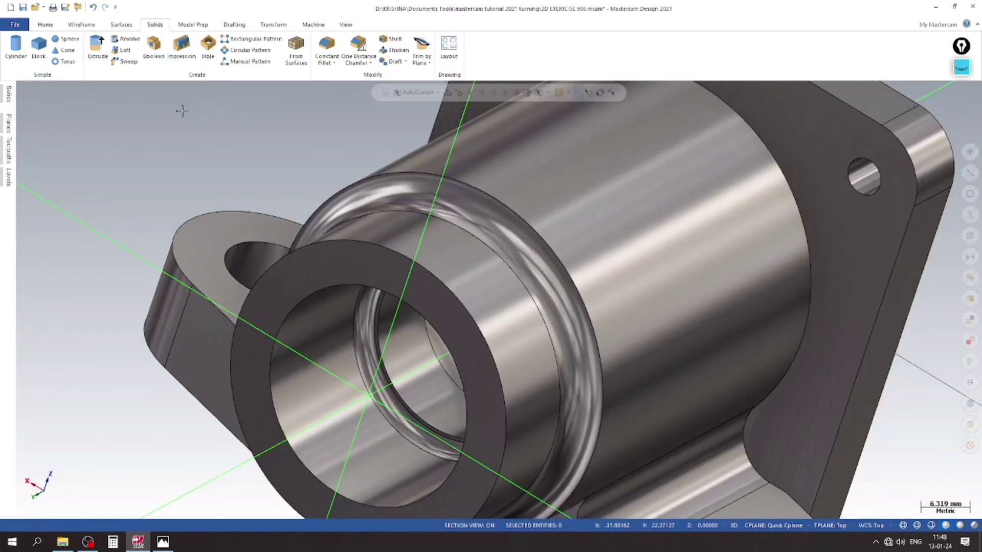
pyautogui.scroll(-3, 399, 227)
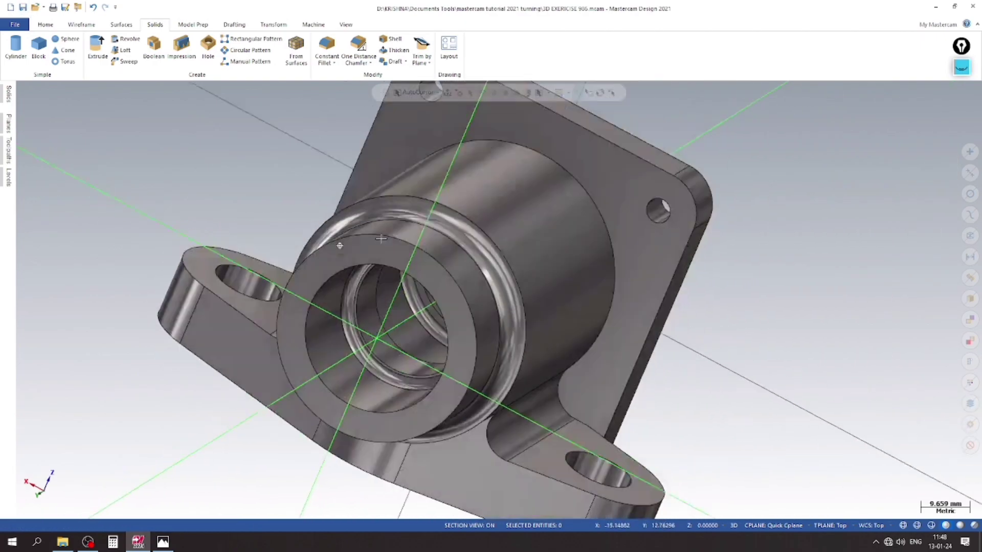
pyautogui.moveTo(399, 227); pyautogui.dragTo(594, 263, button='middle')
pyautogui.rightClick(706, 271)
pyautogui.click(755, 360)
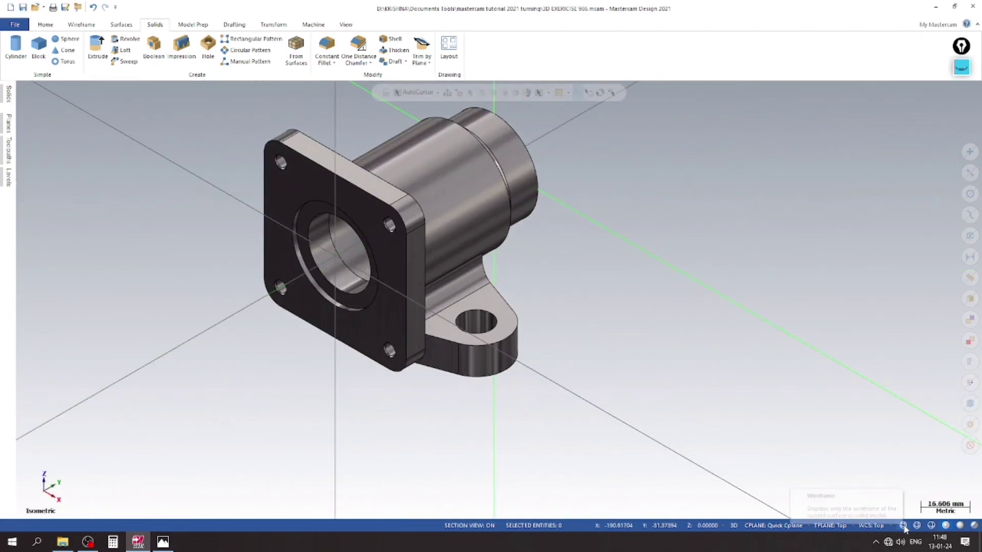
pyautogui.click(173, 543)
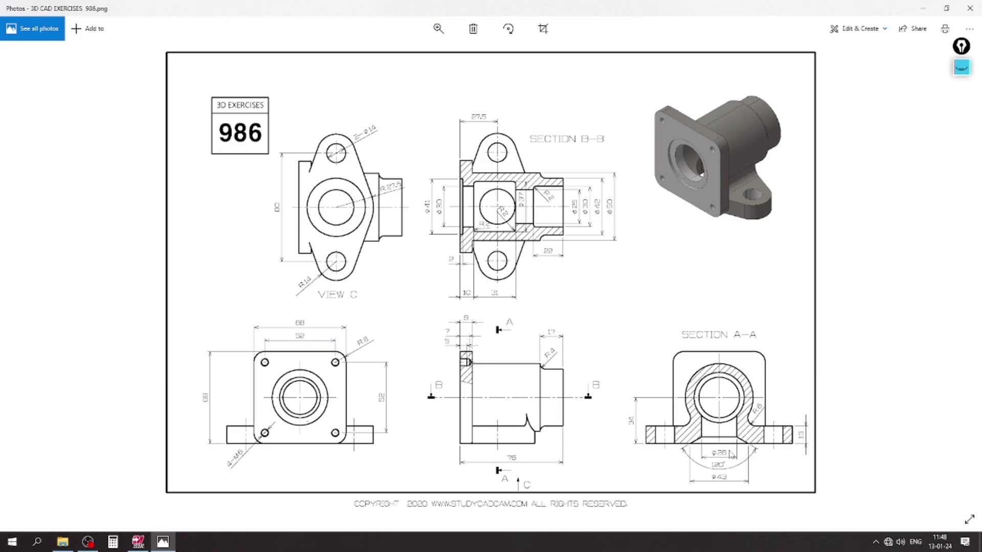
# - Zoom in and out on the 986 drawing to compare its lug and holes
pyautogui.scroll(1, 732, 454)
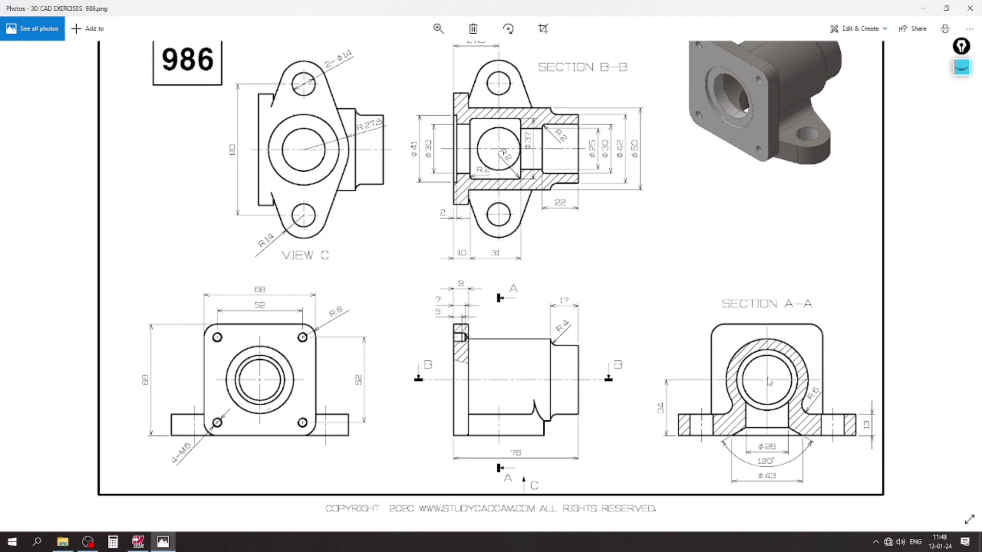
pyautogui.scroll(-2, 490, 92)
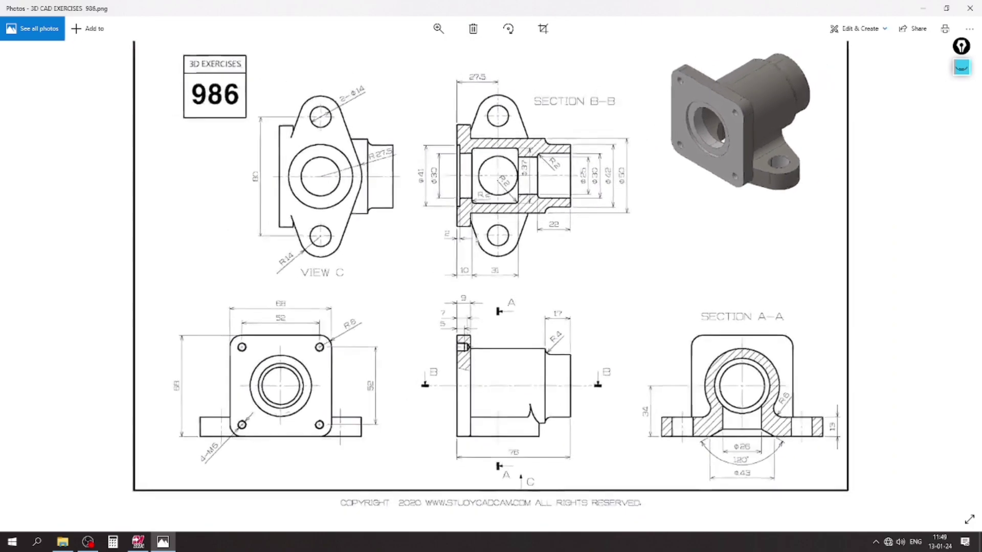
pyautogui.scroll(1, 486, 139)
pyautogui.scroll(-1, 482, 69)
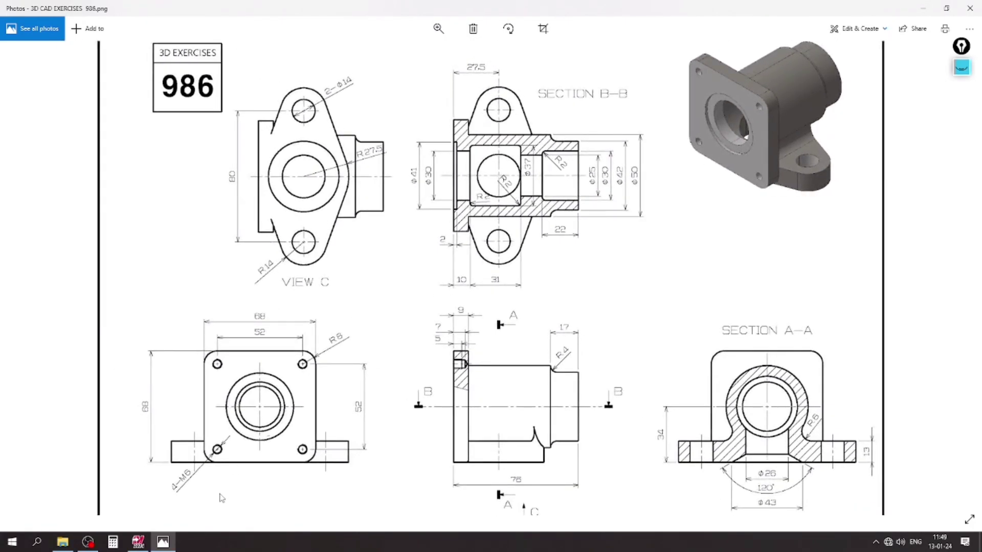
# - Return to Mastercam and set a quick construction plane on the lug face
pyautogui.click(164, 543)
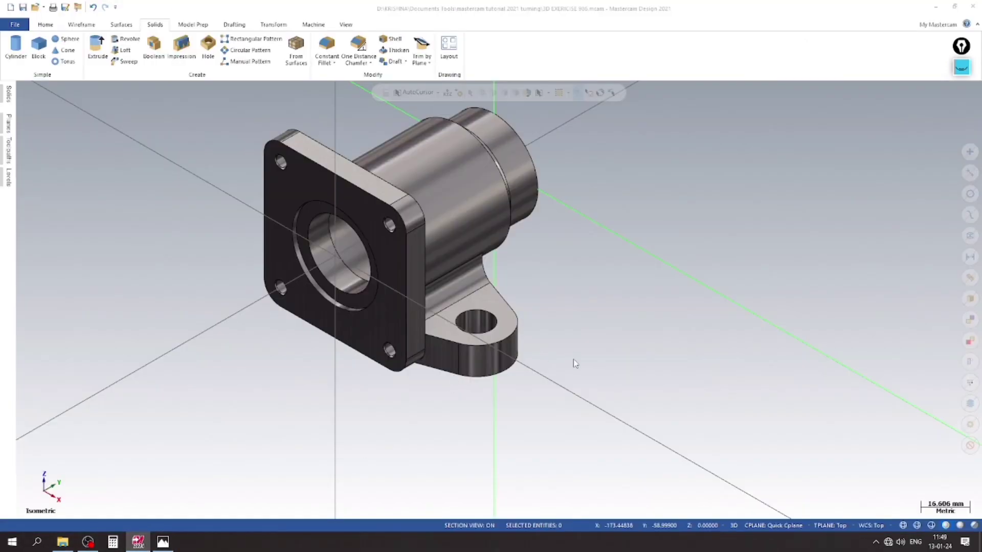
pyautogui.moveTo(565, 351); pyautogui.dragTo(624, 228, button='middle')
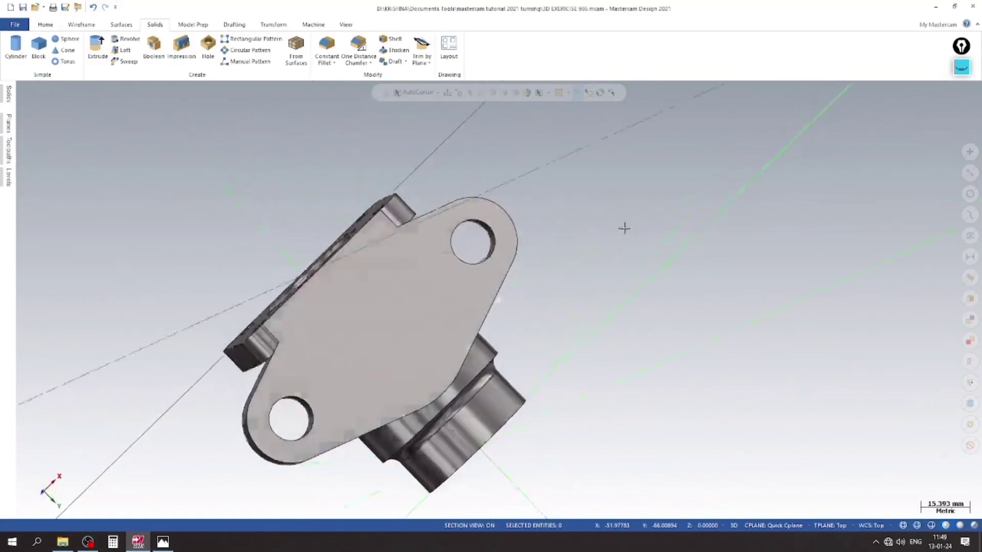
pyautogui.moveTo(624, 228); pyautogui.dragTo(624, 225, button='middle')
pyautogui.rightClick(623, 225)
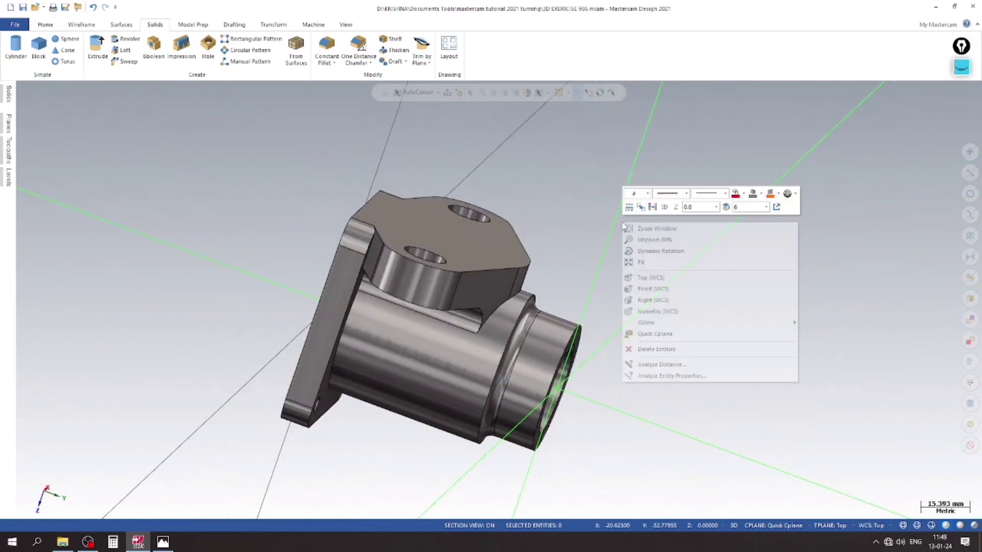
pyautogui.click(654, 333)
pyautogui.click(444, 228)
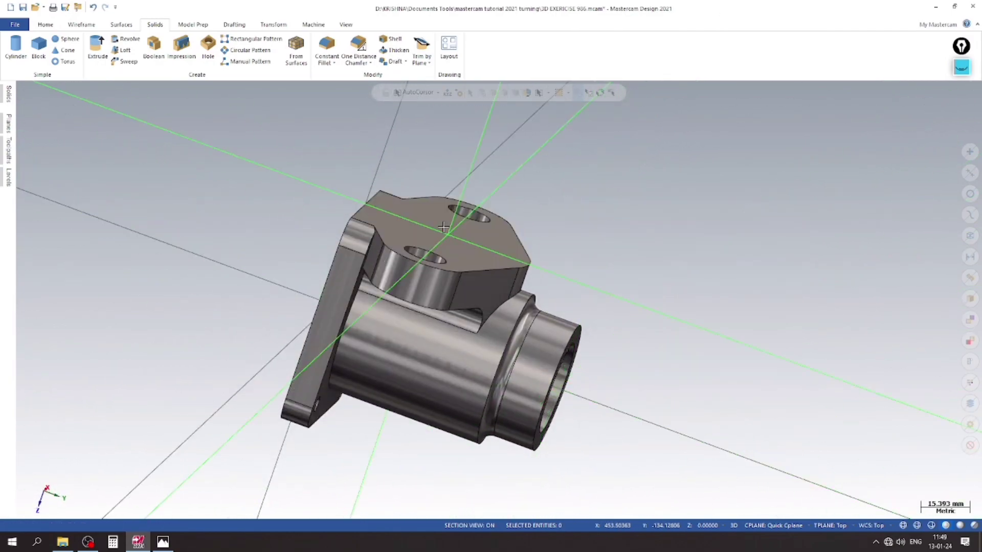
# - View the housing from the Bottom and start a Line Endpoints command
pyautogui.rightClick(541, 199)
pyautogui.click(563, 255)
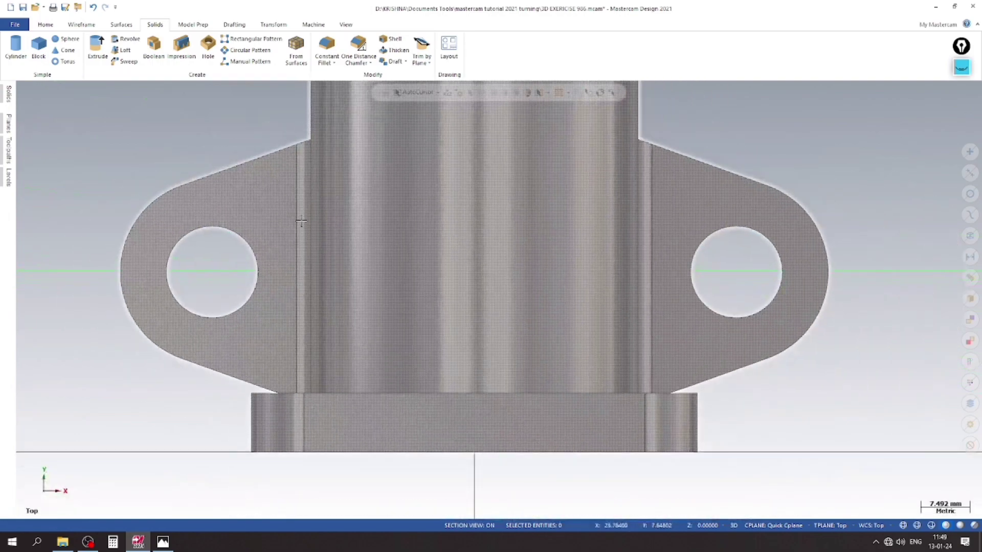
pyautogui.scroll(-1, 301, 221)
pyautogui.rightClick(138, 184)
pyautogui.moveTo(160, 283)
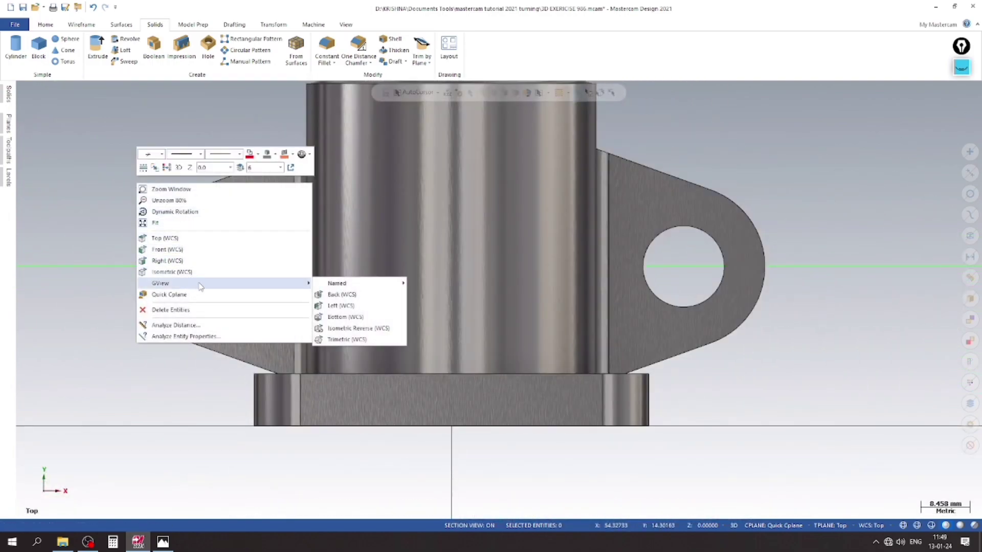
pyautogui.click(349, 317)
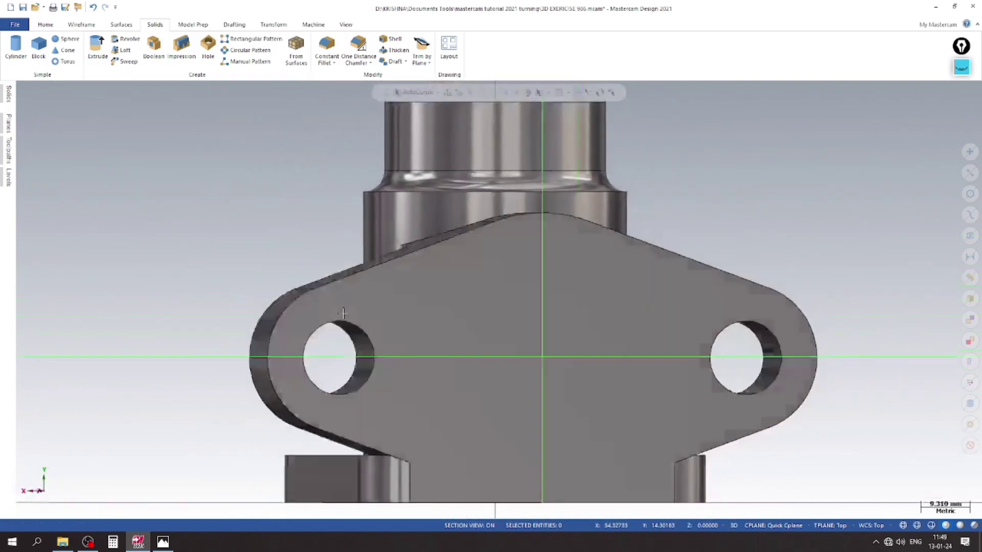
pyautogui.click(82, 25)
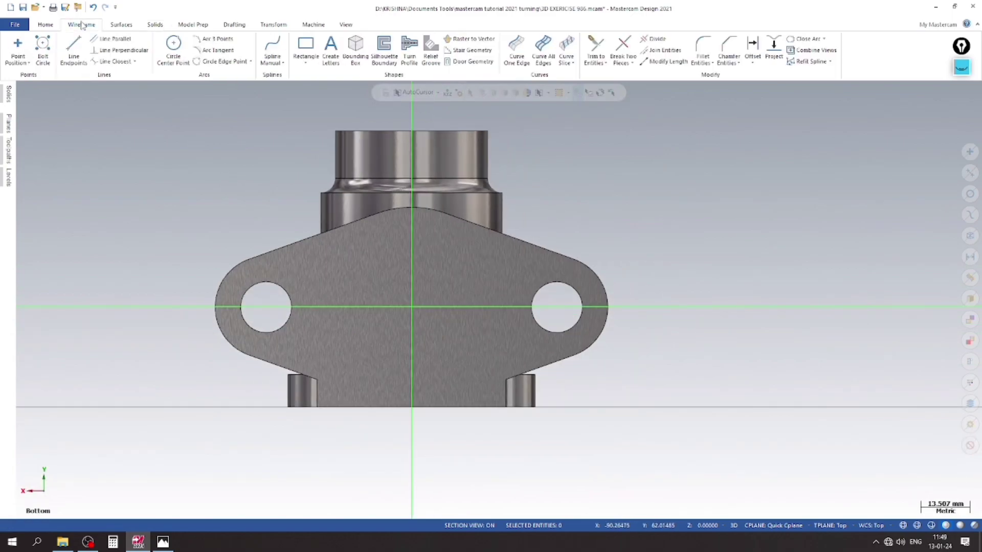
pyautogui.click(12, 178)
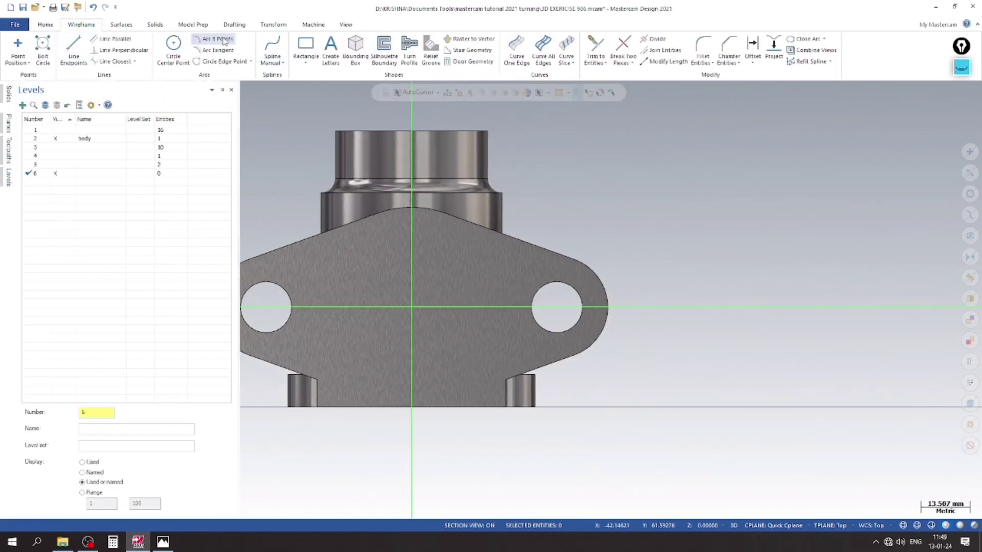
pyautogui.click(74, 48)
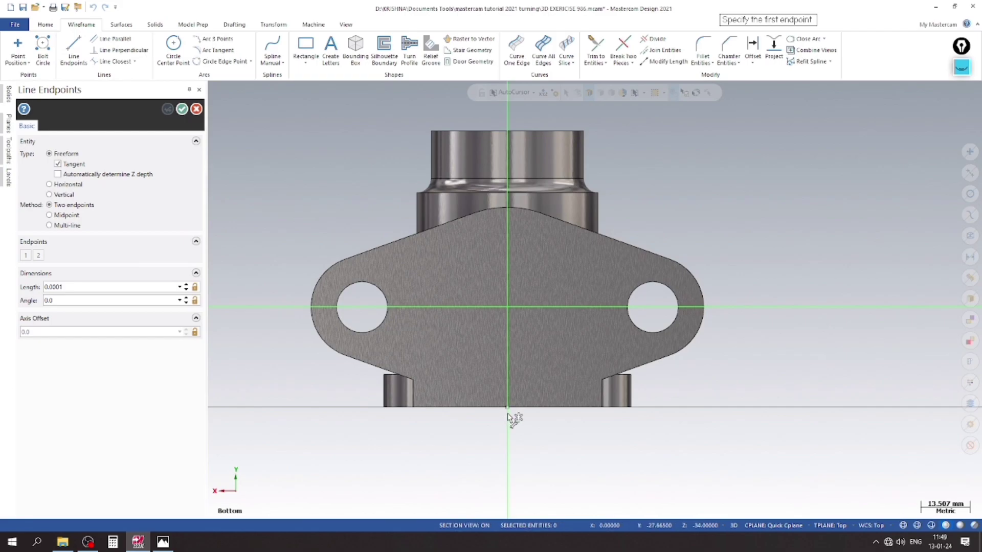
# - Try a line from the bottom edge centre to the lug centre, then cancel it
pyautogui.click(507, 413)
pyautogui.click(507, 307)
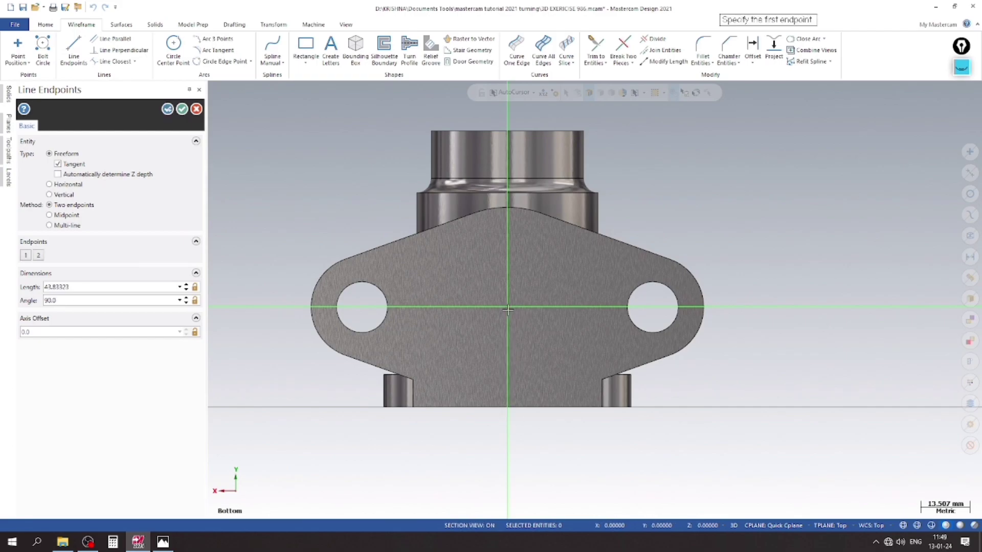
pyautogui.moveTo(482, 442); pyautogui.dragTo(511, 381, button='middle')
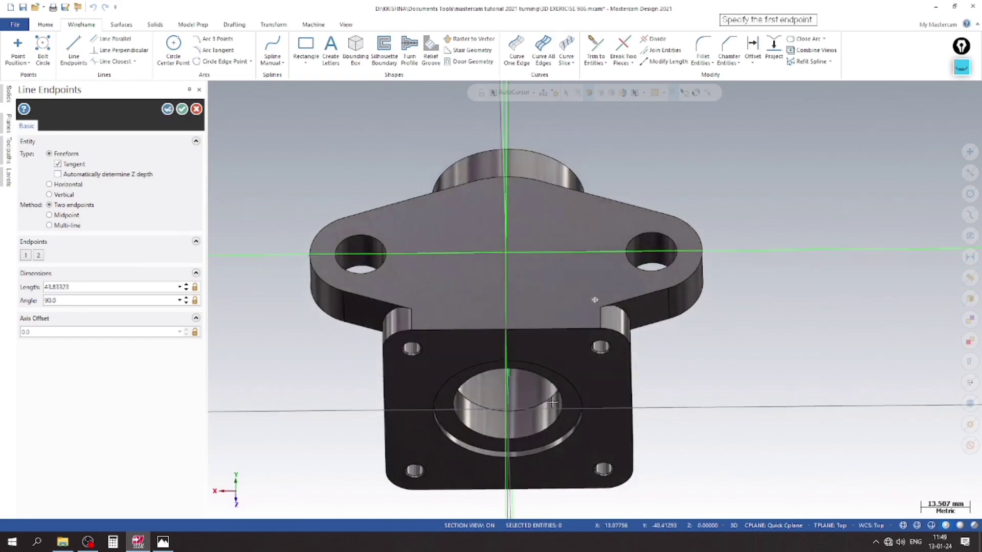
pyautogui.press('Escape')
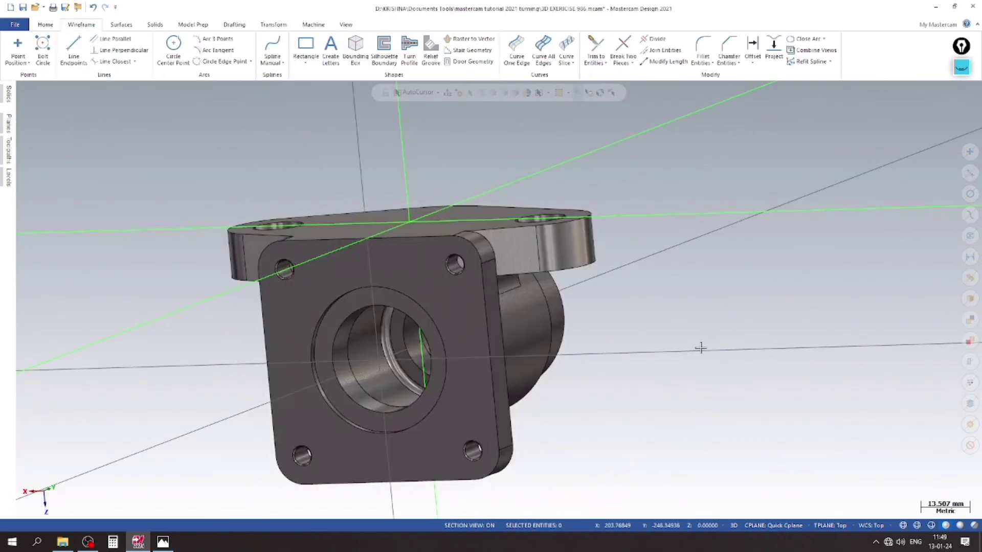
# - Cycle through Top and Isometric views and reset the construction plane to Top
pyautogui.moveTo(665, 376); pyautogui.dragTo(627, 411, button='middle')
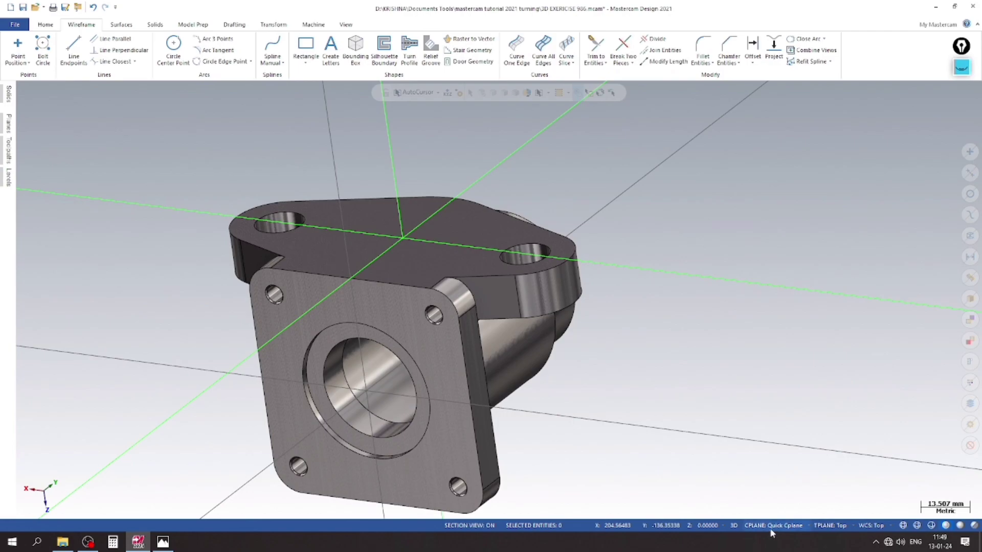
pyautogui.click(771, 534)
pyautogui.click(851, 408)
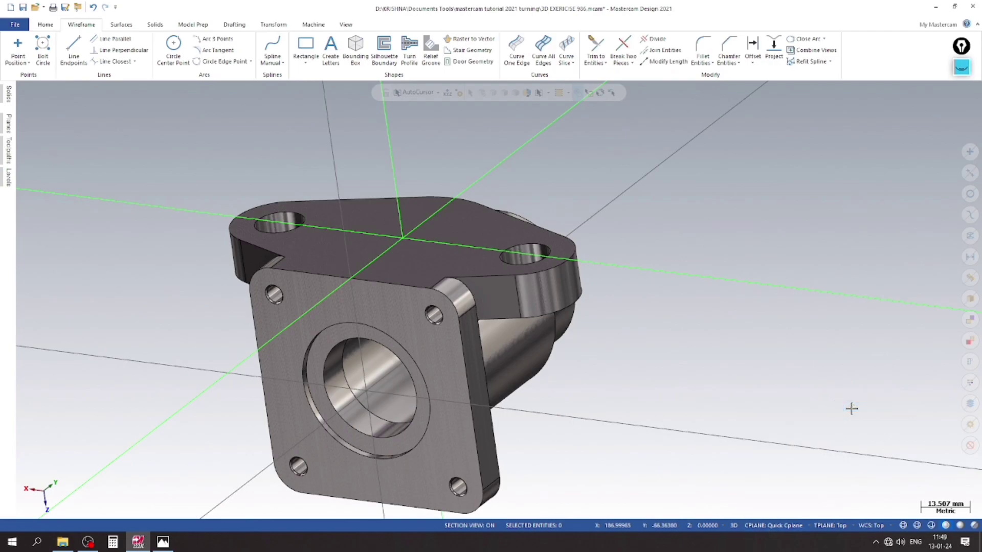
pyautogui.rightClick(851, 409)
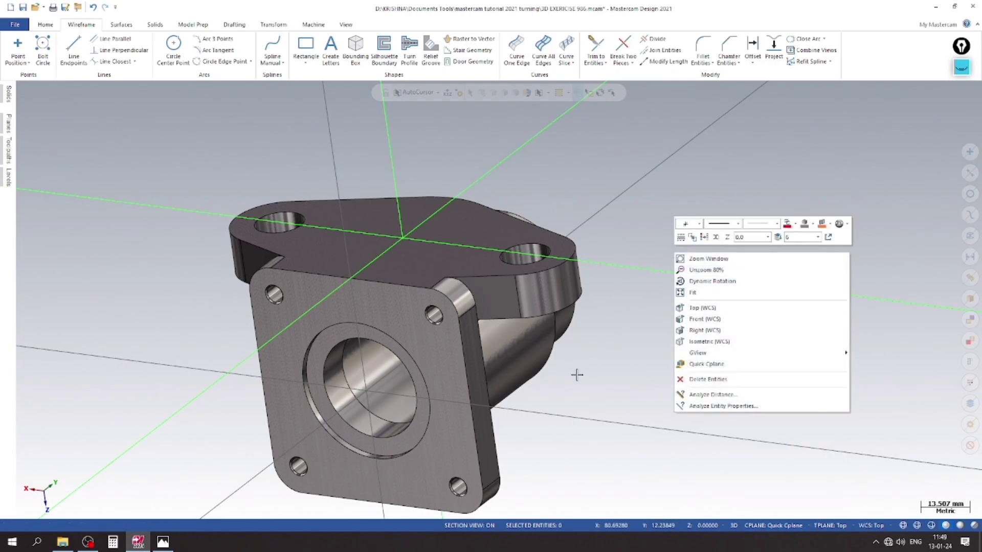
pyautogui.click(705, 307)
pyautogui.rightClick(594, 212)
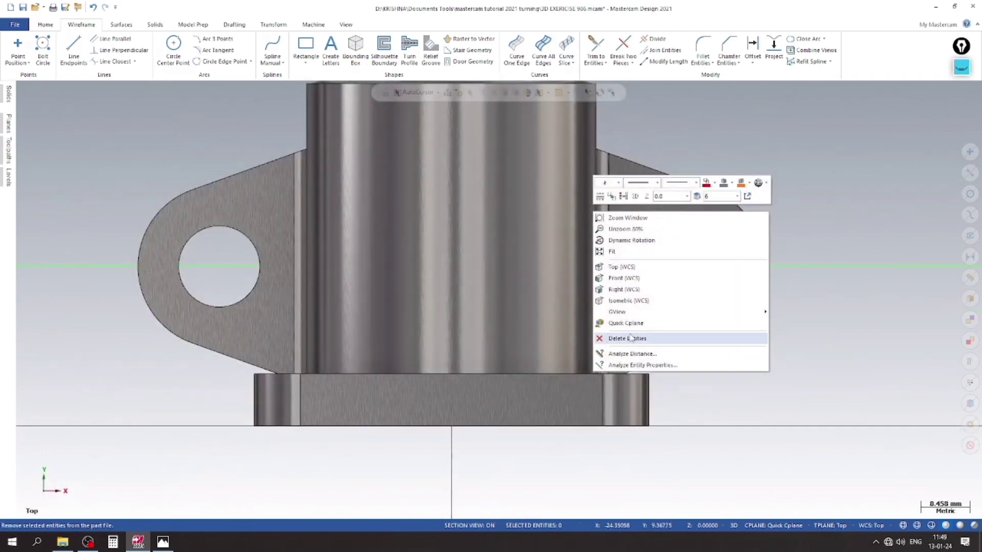
pyautogui.click(628, 301)
pyautogui.click(759, 529)
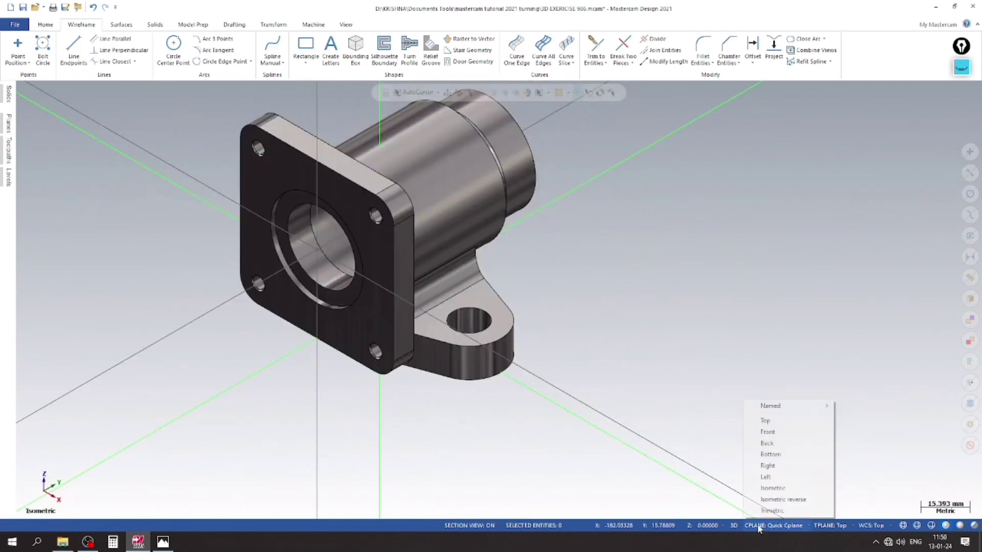
pyautogui.click(765, 420)
# - View from the Bottom and set a quick construction plane on the flat lug face
pyautogui.scroll(-2, 532, 292)
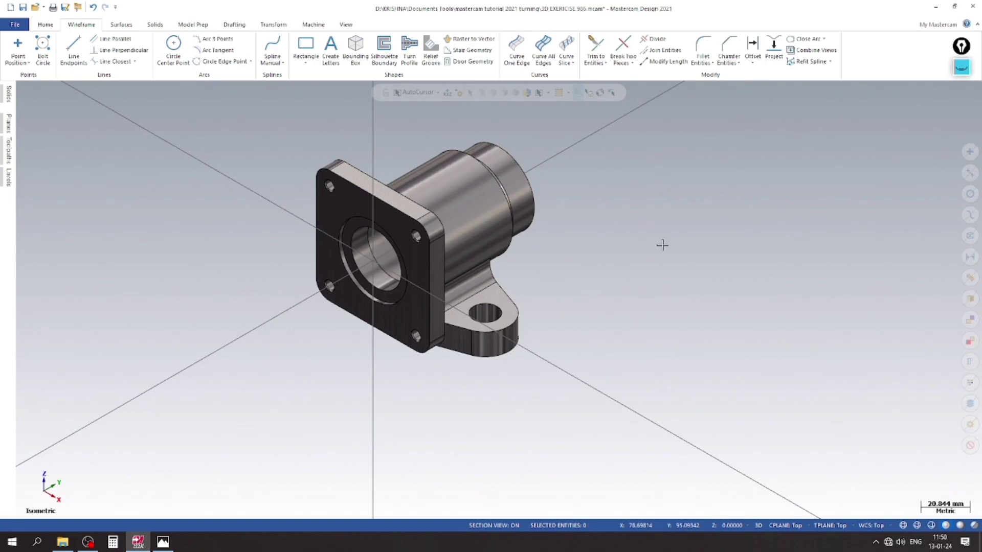
pyautogui.rightClick(662, 245)
pyautogui.moveTo(686, 345)
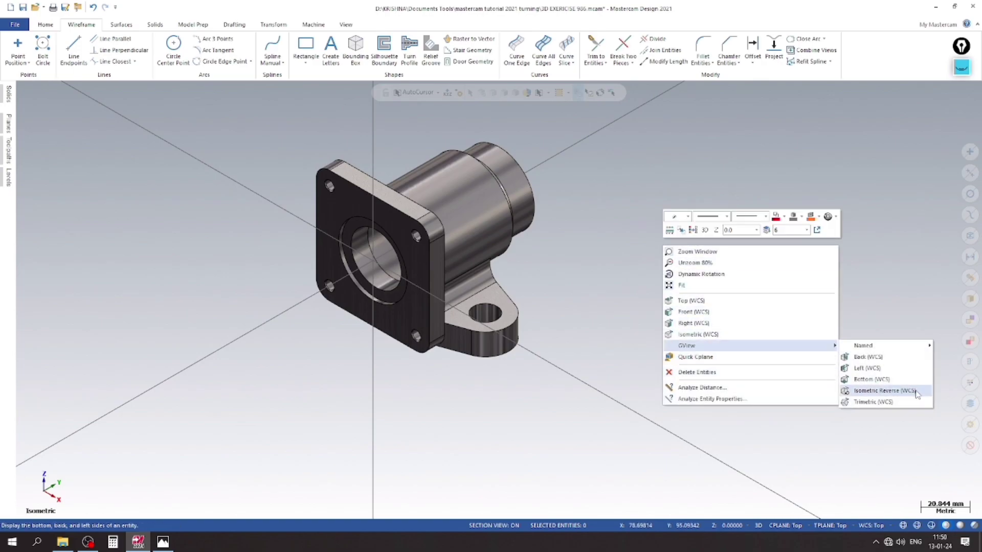
pyautogui.click(889, 379)
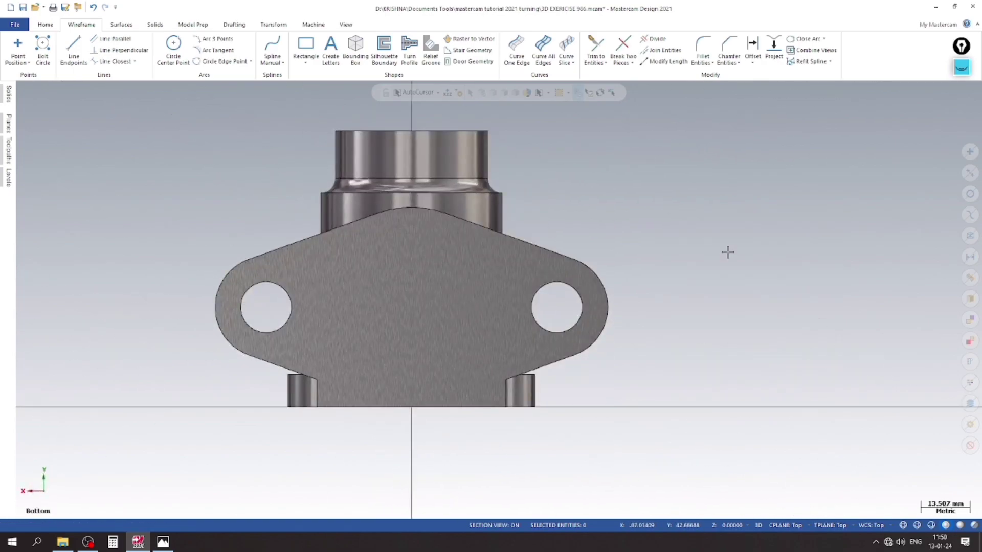
pyautogui.rightClick(728, 253)
pyautogui.click(688, 359)
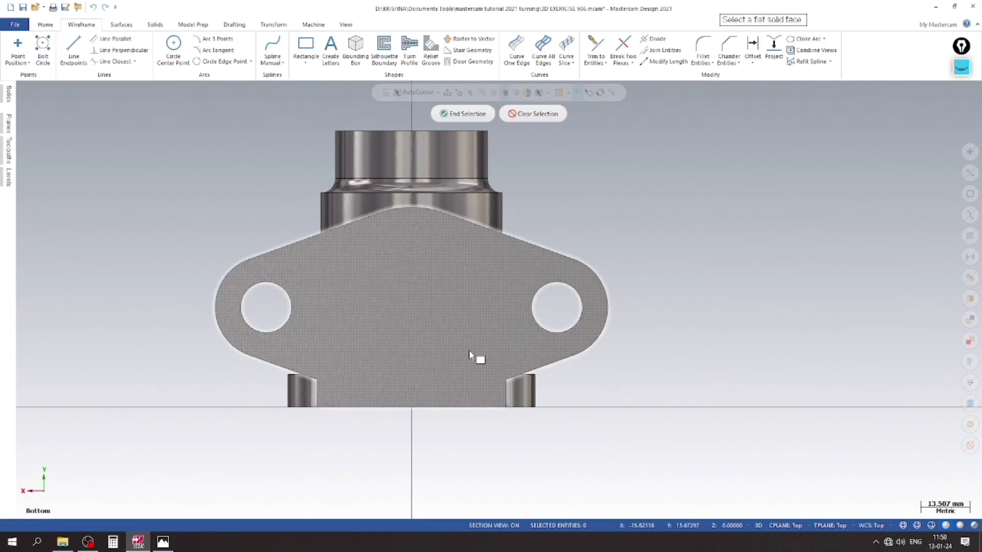
pyautogui.click(469, 353)
pyautogui.moveTo(653, 369); pyautogui.dragTo(503, 412, button='middle')
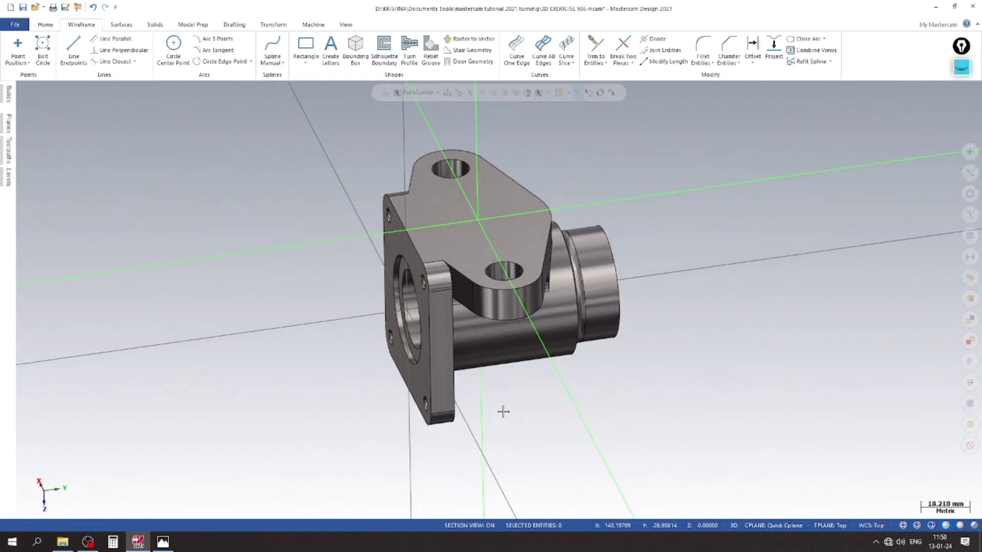
pyautogui.scroll(3, 485, 165)
# - Draw the 80 mm line joining the two lug hole centres, then bring up the drawing
pyautogui.click(73, 50)
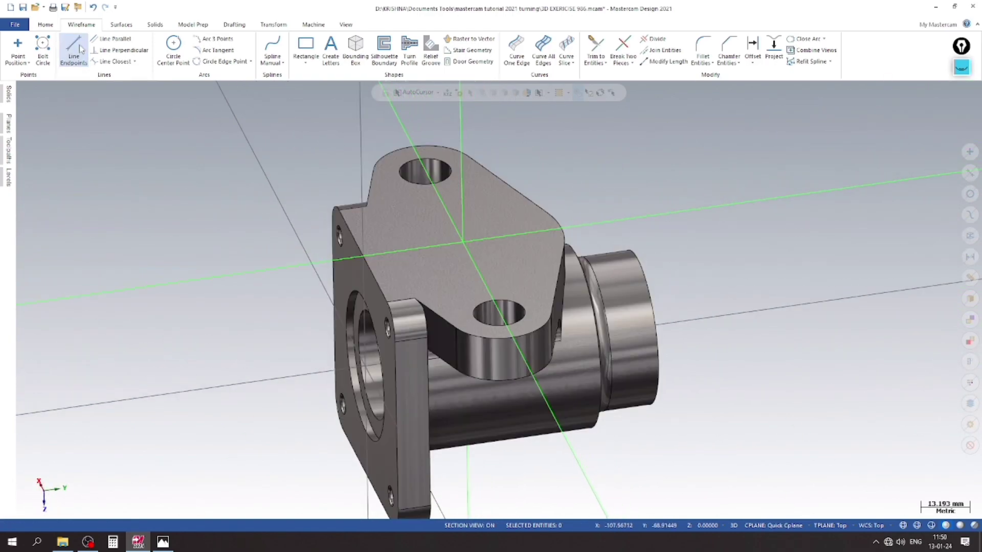
pyautogui.click(516, 170)
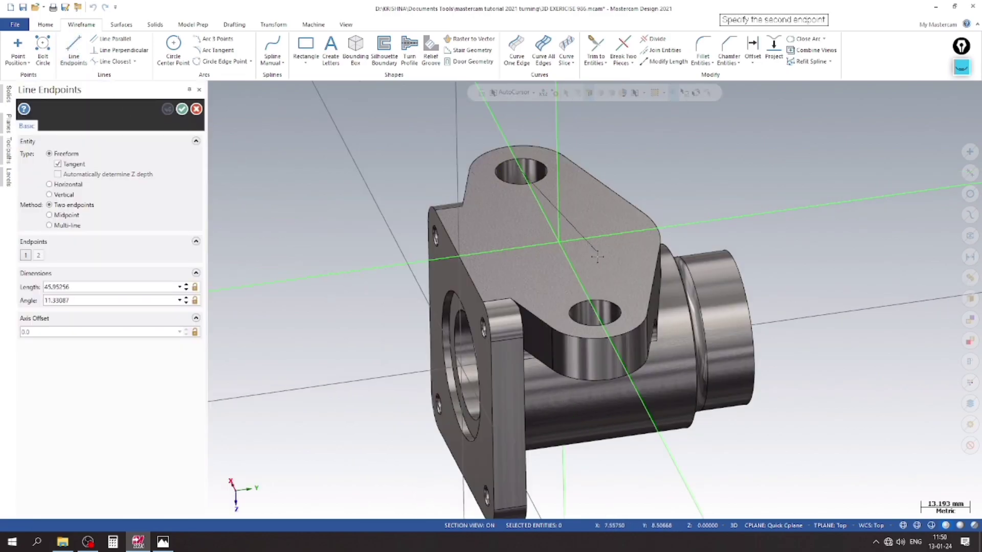
pyautogui.click(593, 324)
pyautogui.click(182, 109)
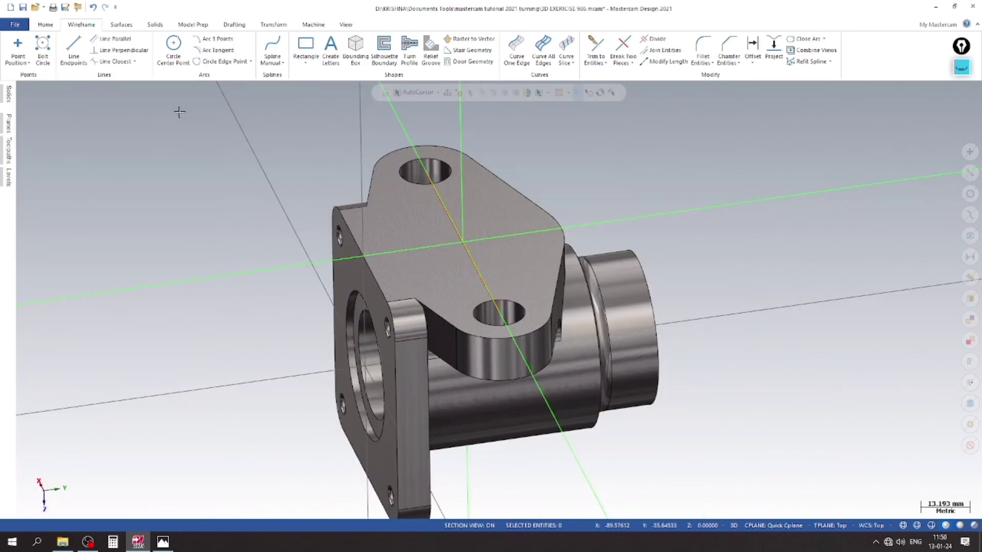
pyautogui.moveTo(254, 197)
pyautogui.mouseDown(button='middle')
pyautogui.moveTo(263, 222)
pyautogui.moveTo(257, 214)
pyautogui.mouseUp(button='middle')
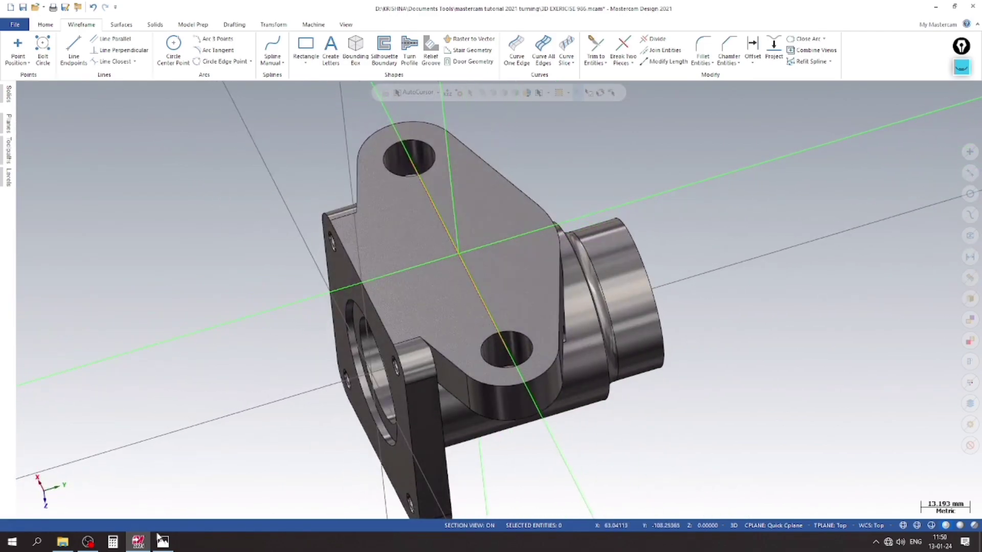
pyautogui.click(159, 536)
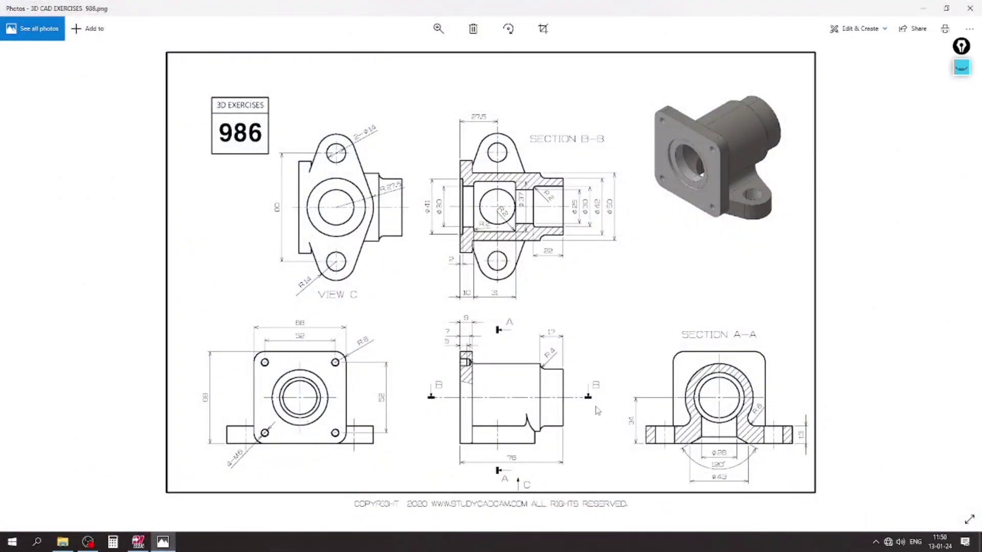
# - Zoom into Section A-A to read the Ø26, Ø43 and 120° countersink, then return to Mastercam
pyautogui.scroll(1, 733, 464)
pyautogui.scroll(1, 767, 455)
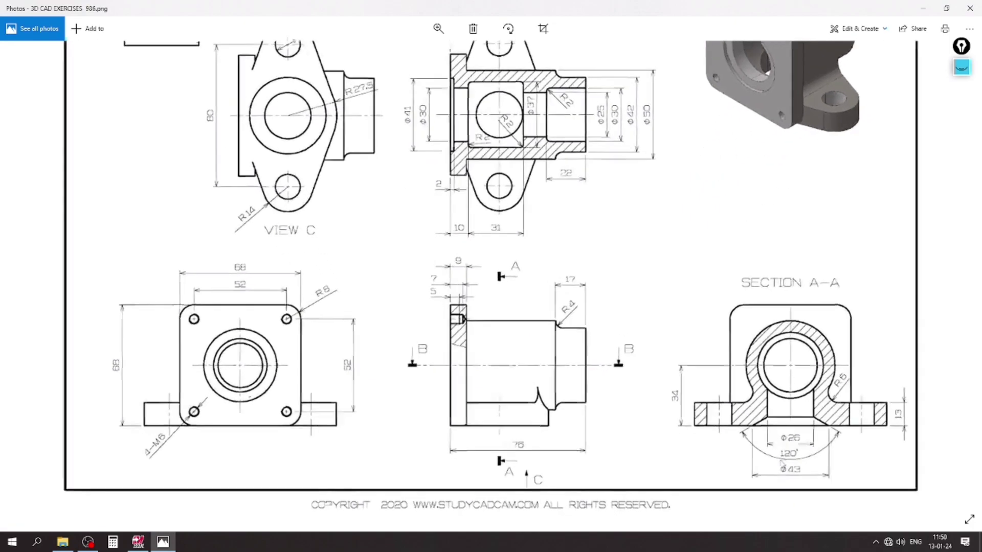
pyautogui.scroll(1, 819, 445)
pyautogui.scroll(1, 869, 431)
pyautogui.scroll(1, 870, 433)
pyautogui.scroll(1, 870, 432)
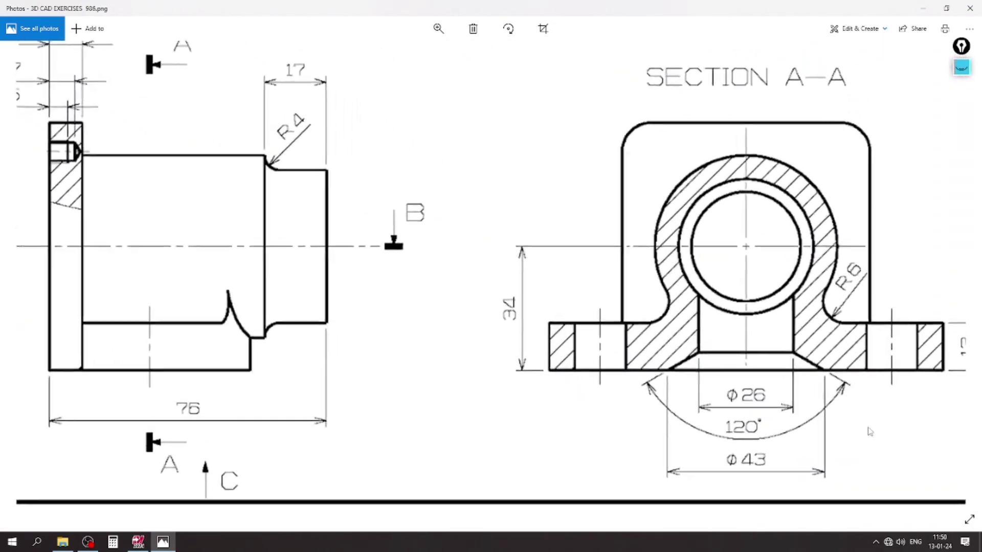
pyautogui.scroll(1, 870, 432)
pyautogui.scroll(-2, 870, 432)
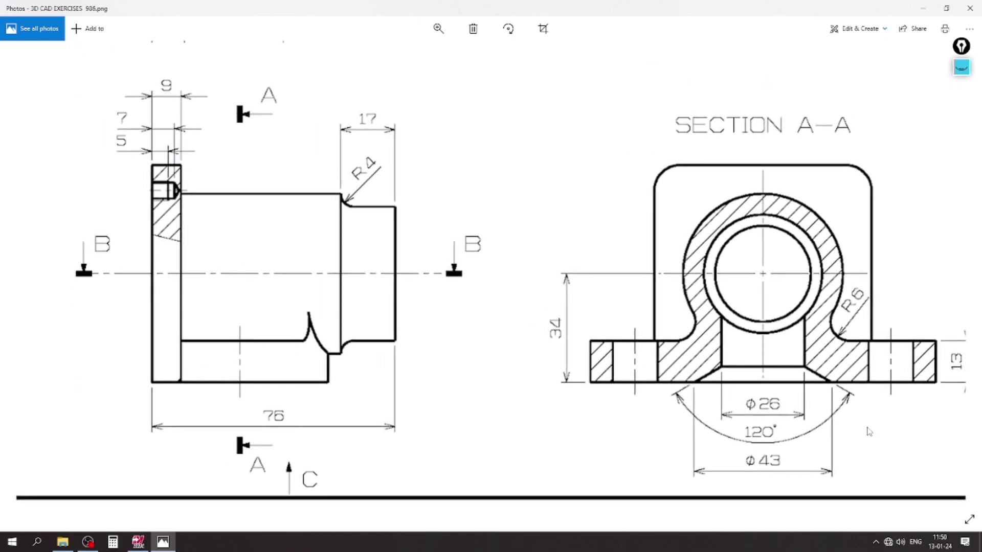
pyautogui.scroll(1, 870, 432)
pyautogui.scroll(1, 869, 432)
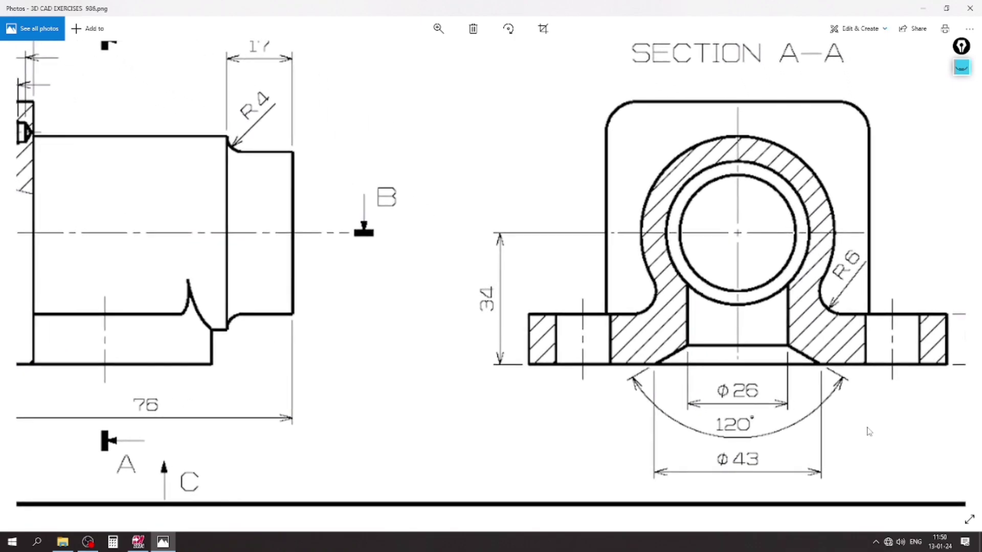
pyautogui.click(138, 541)
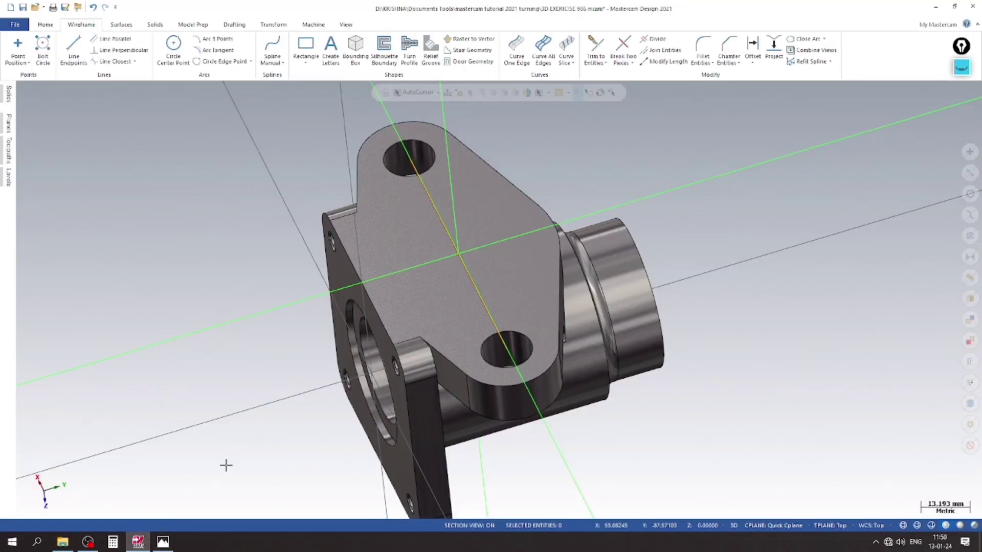
# - Draw a Ø26 circle centred on the axis crossing on the lug's top face
pyautogui.click(173, 49)
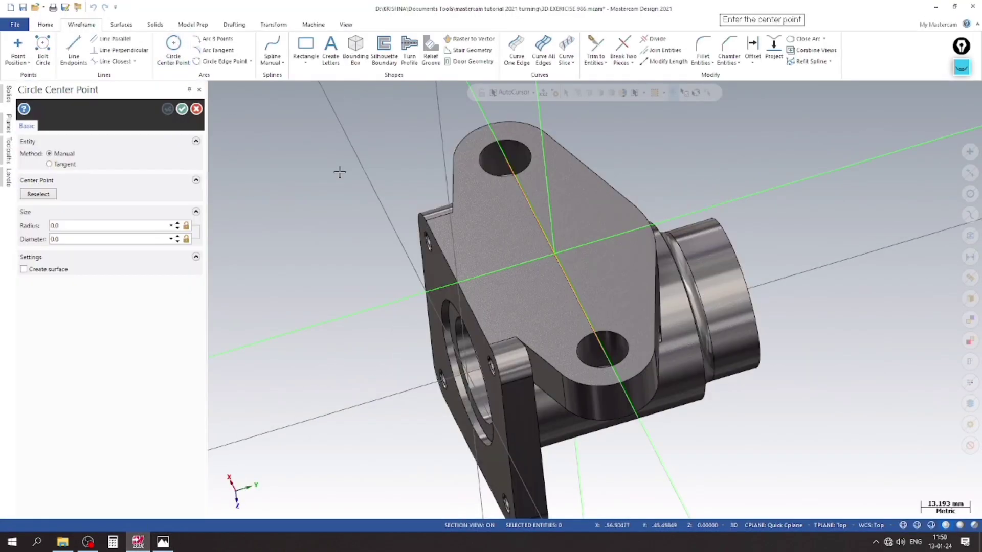
pyautogui.click(554, 253)
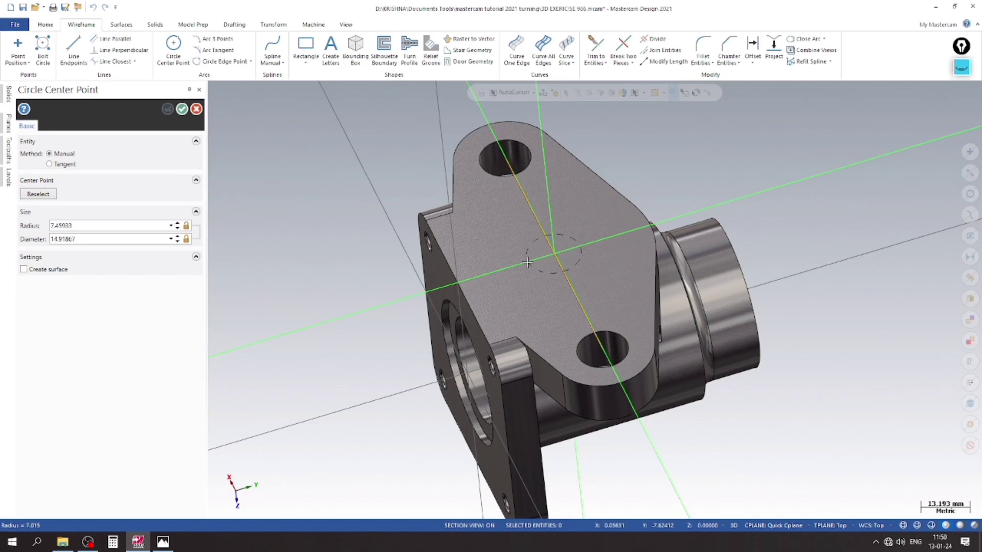
pyautogui.click(102, 239)
pyautogui.write('26')
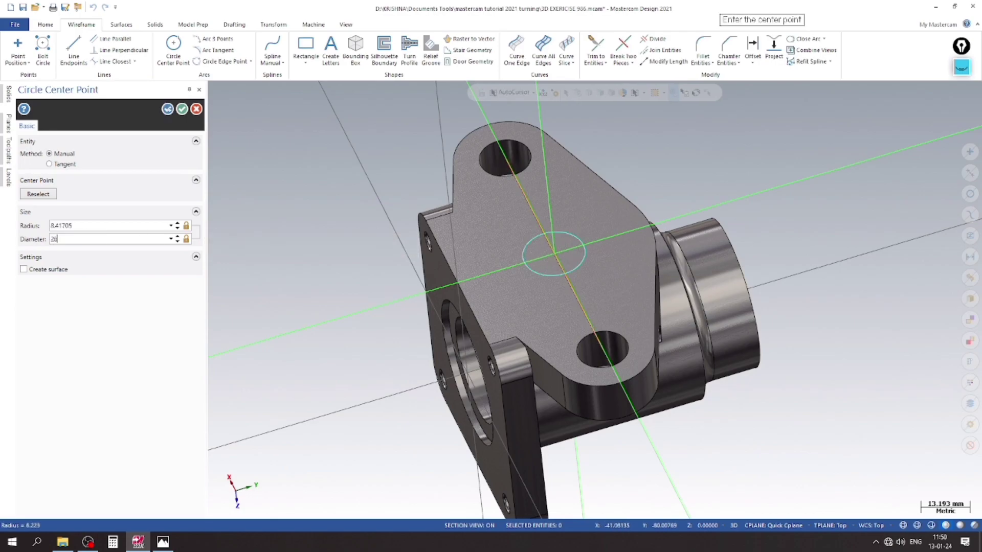
pyautogui.press('Return')
pyautogui.press('Return')
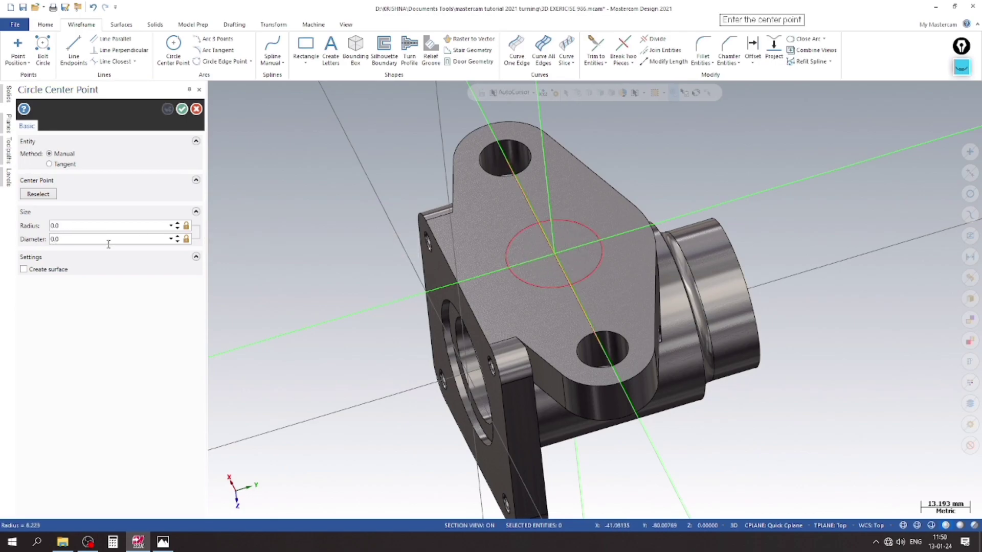
# - Add a concentric Ø43 circle at the same centre and finish the circle command
pyautogui.click(507, 272)
pyautogui.click(492, 266)
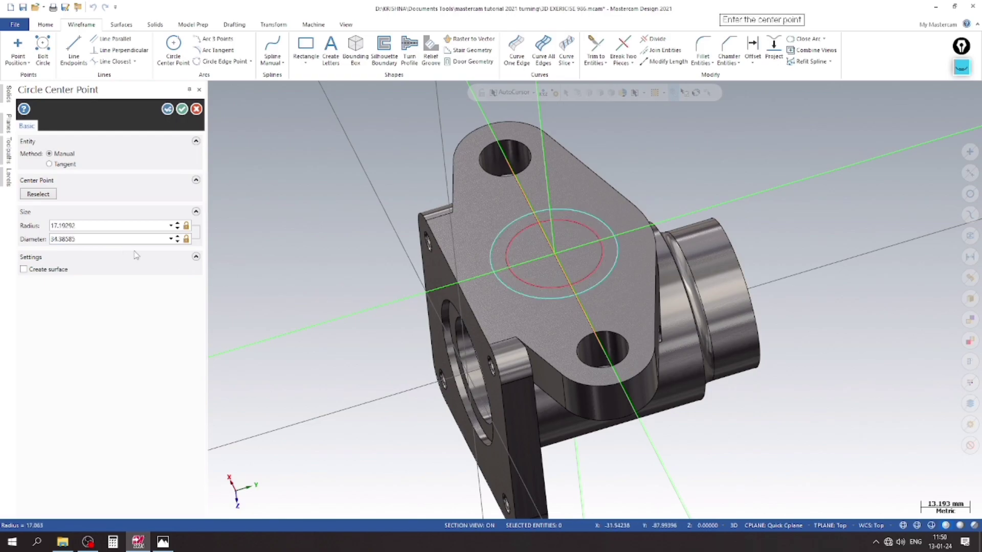
pyautogui.click(115, 239)
pyautogui.write('43')
pyautogui.press('Return')
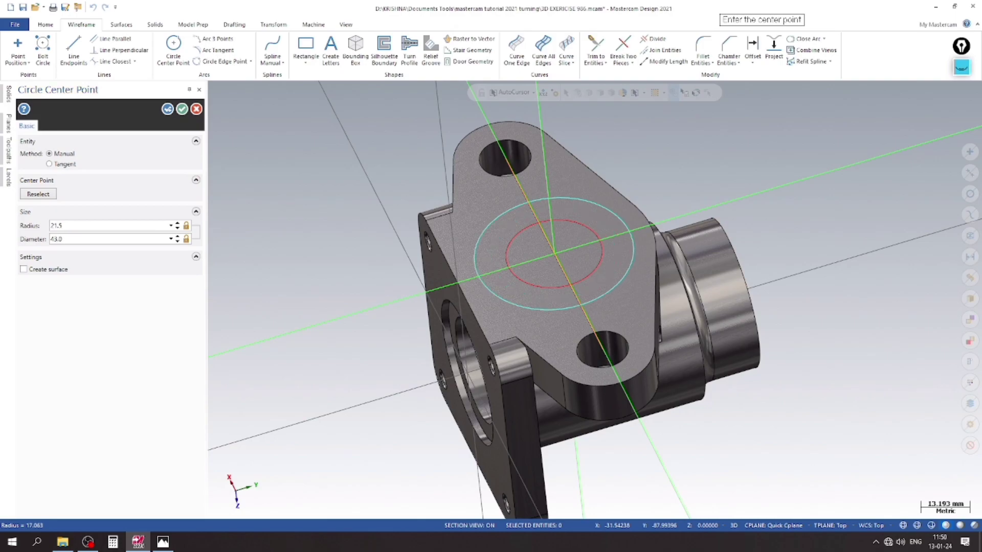
pyautogui.press('Return')
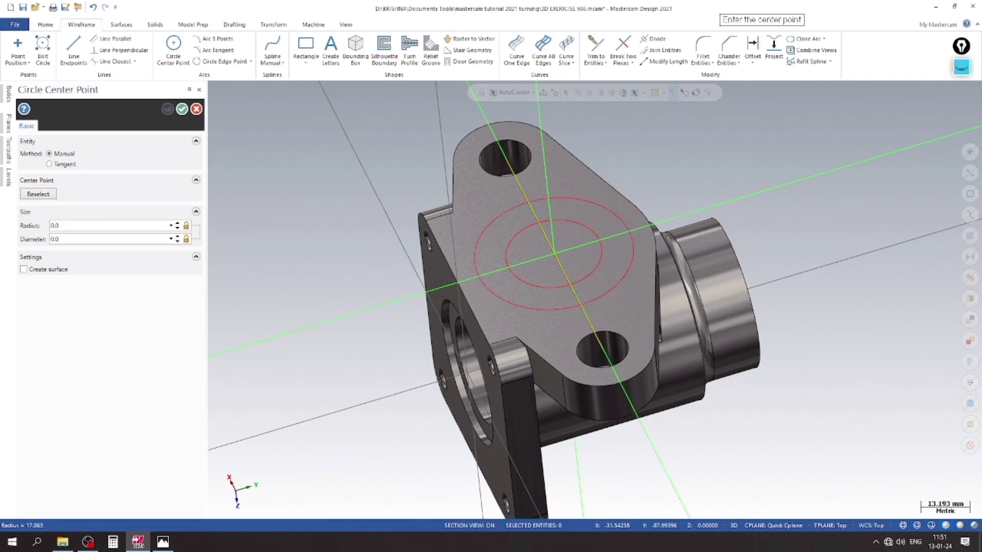
pyautogui.click(182, 108)
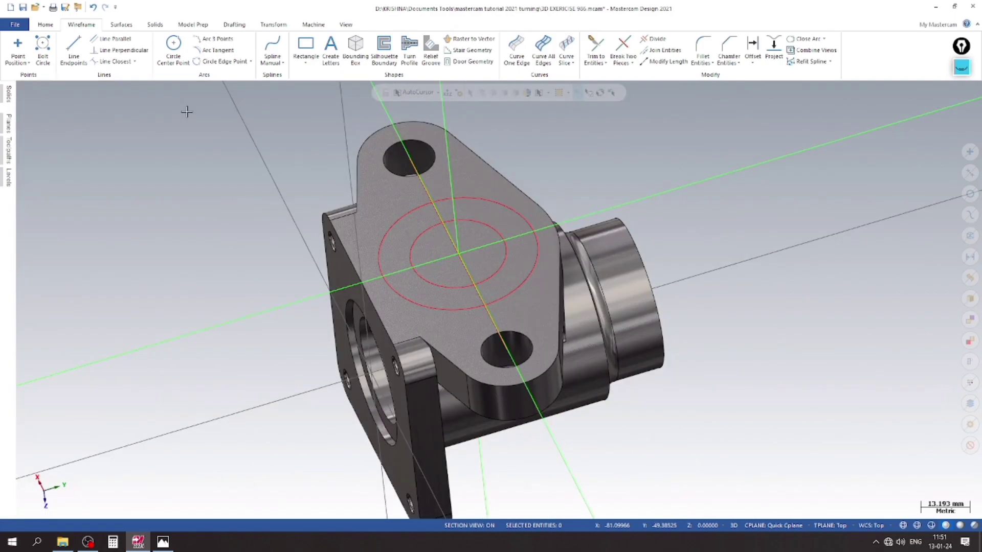
pyautogui.click(171, 545)
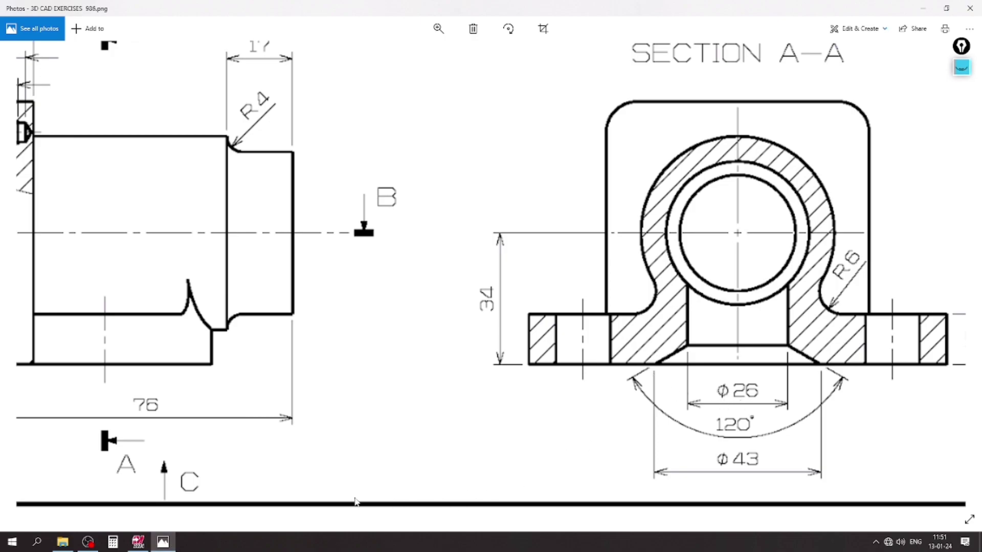
# - Back in Mastercam, select the vertical axis line on the top face and bring up its actions
pyautogui.click(174, 537)
pyautogui.moveTo(285, 351); pyautogui.dragTo(268, 289, button='middle')
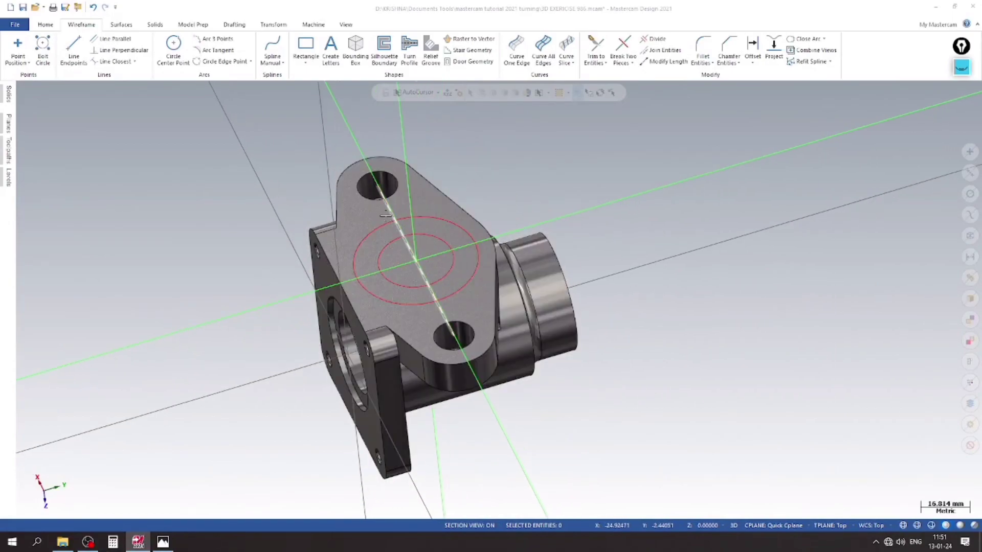
pyautogui.click(391, 213)
pyautogui.rightClick(392, 212)
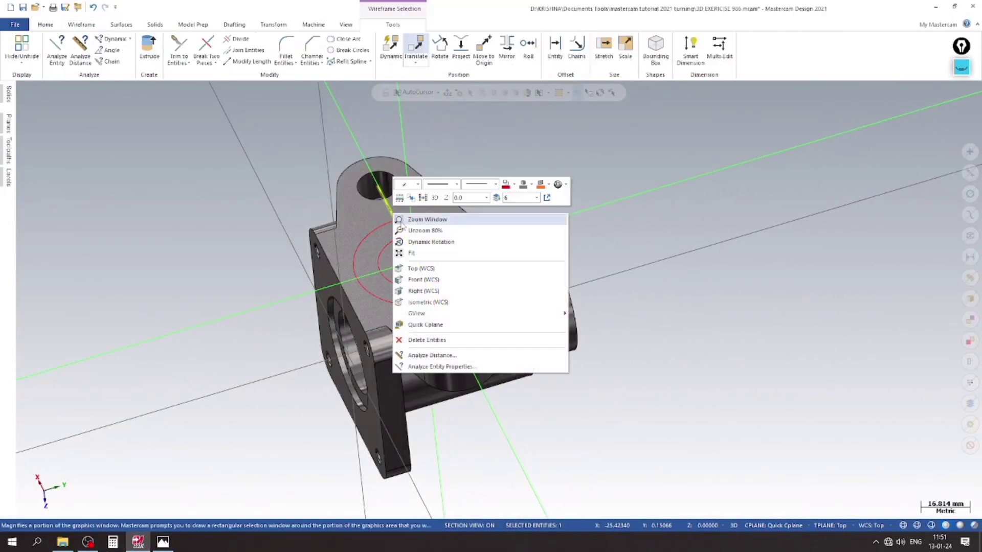
# - Delete the axis line and extrude-cut the inner Ø26 circle 22 mm deep into the lug
pyautogui.click(445, 340)
pyautogui.click(155, 25)
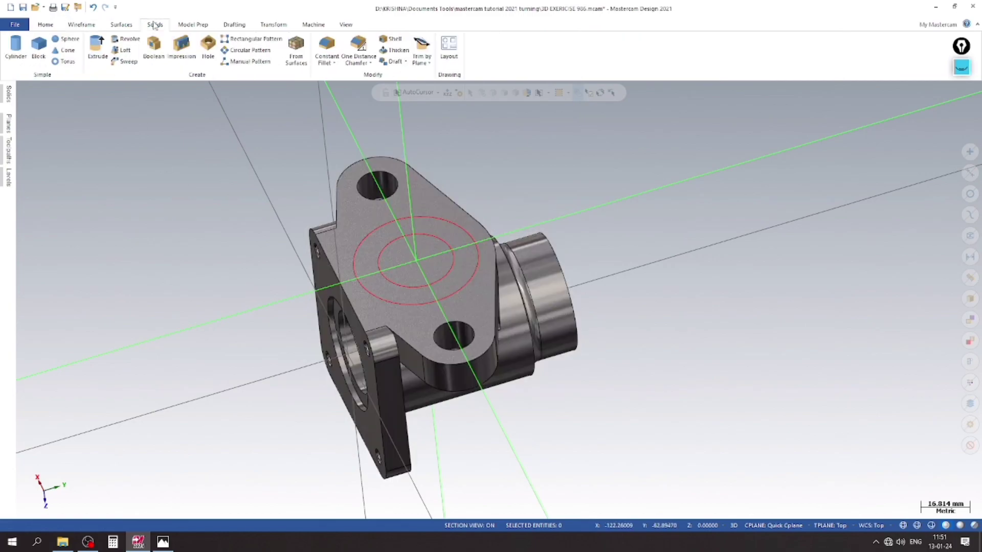
pyautogui.click(97, 49)
pyautogui.scroll(1, 562, 256)
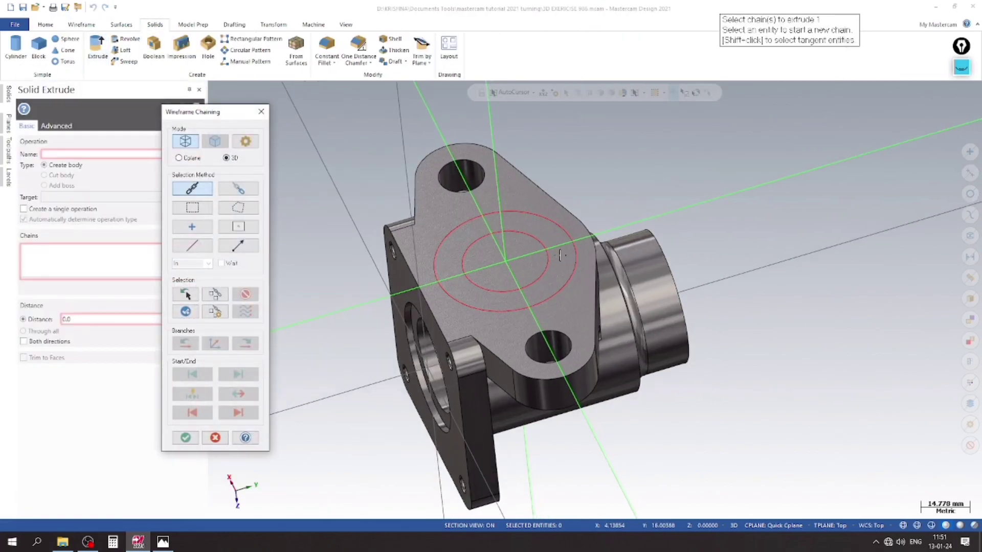
pyautogui.click(519, 290)
pyautogui.click(185, 438)
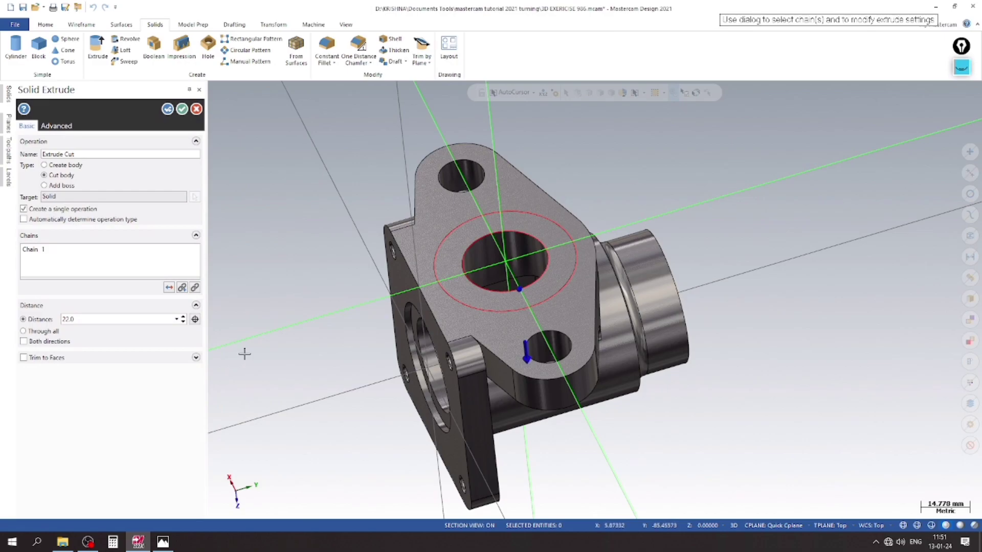
pyautogui.moveTo(270, 377)
pyautogui.mouseDown(button='middle')
pyautogui.moveTo(331, 216)
pyautogui.moveTo(401, 257)
pyautogui.moveTo(390, 256)
pyautogui.moveTo(380, 297)
pyautogui.moveTo(311, 306)
pyautogui.moveTo(343, 303)
pyautogui.moveTo(363, 296)
pyautogui.moveTo(287, 272)
pyautogui.mouseUp(button='middle')
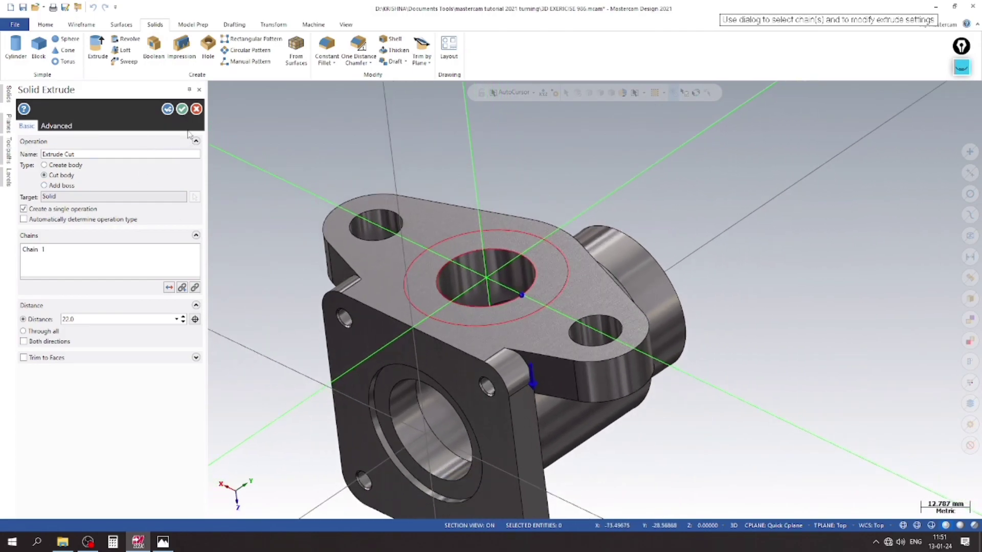
pyautogui.click(180, 113)
pyautogui.moveTo(562, 219)
pyautogui.mouseDown(button='middle')
pyautogui.moveTo(653, 228)
pyautogui.moveTo(675, 205)
pyautogui.moveTo(627, 244)
pyautogui.moveTo(660, 317)
pyautogui.moveTo(592, 202)
pyautogui.moveTo(511, 287)
pyautogui.mouseUp(button='middle')
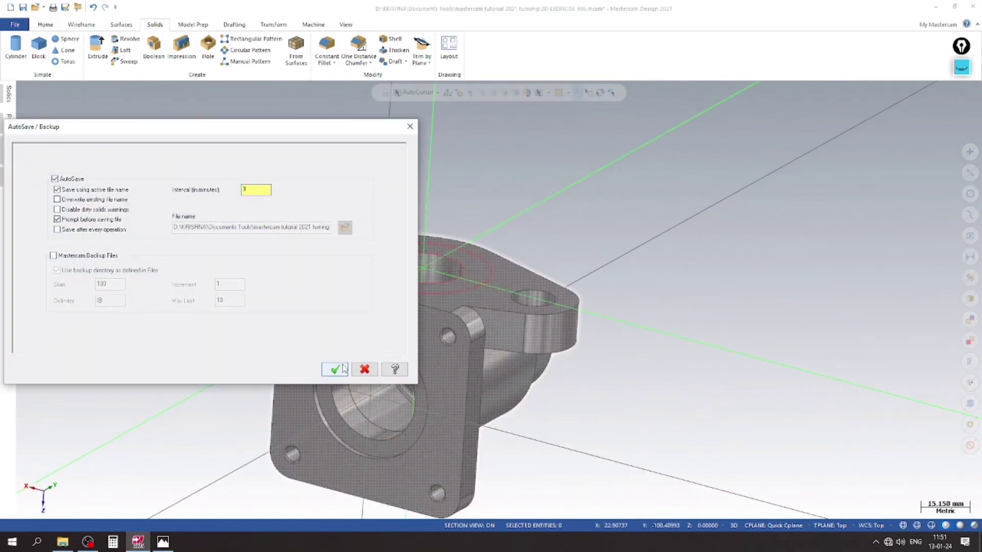
# - Accept the autosave and overwrite the part file, then review the 986 drawing and return
pyautogui.click(333, 368)
pyautogui.click(516, 297)
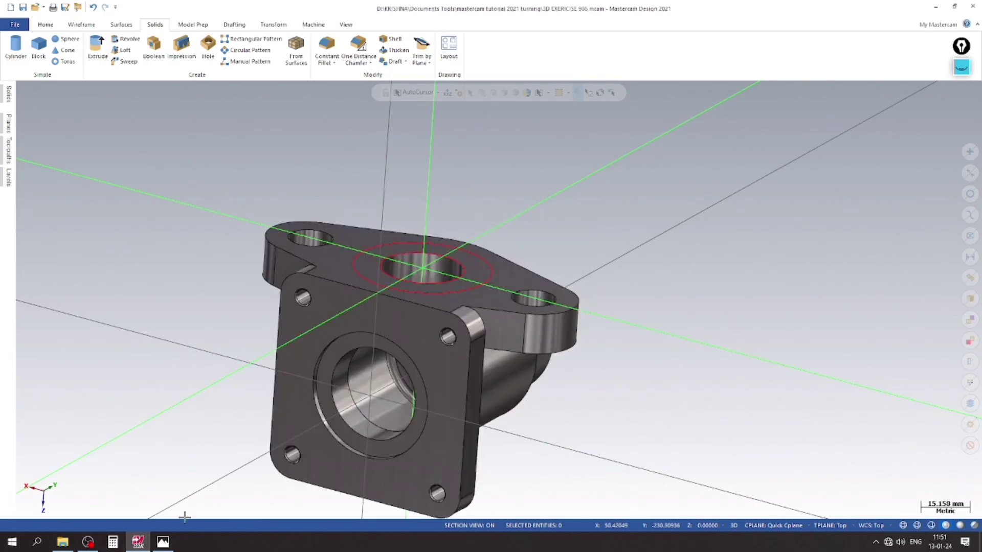
pyautogui.click(162, 541)
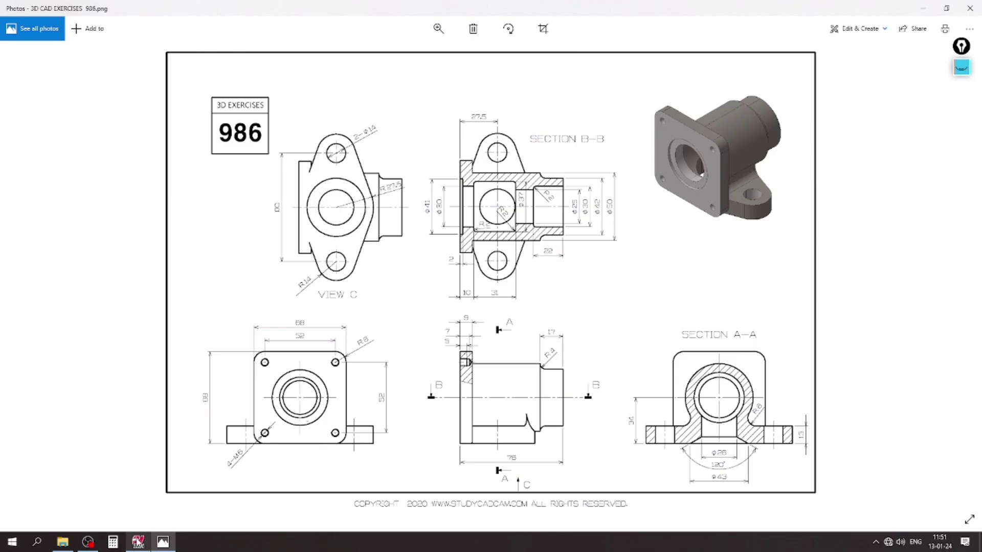
pyautogui.click(143, 543)
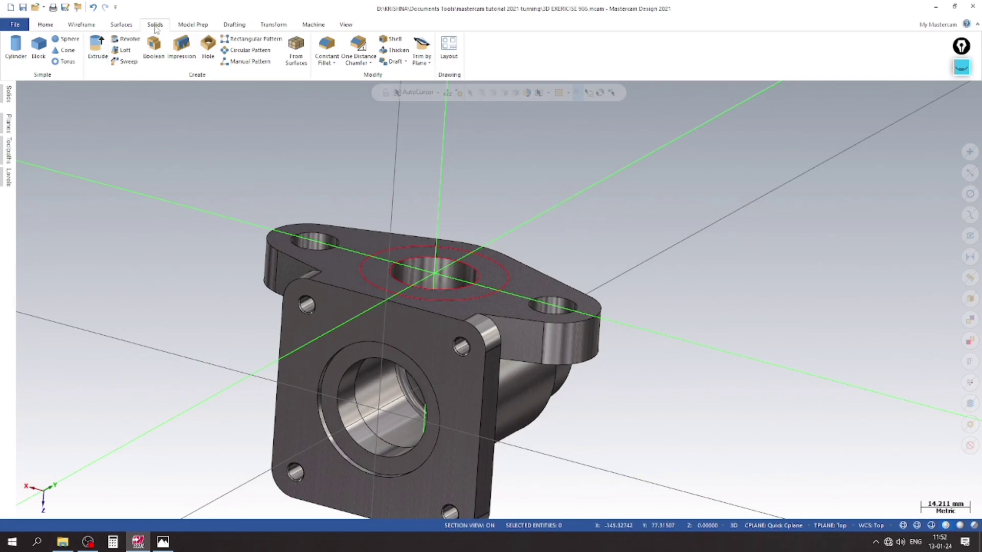
# - Start a cut extrude from the Ø43 circle with a 60° draft taper
pyautogui.click(97, 46)
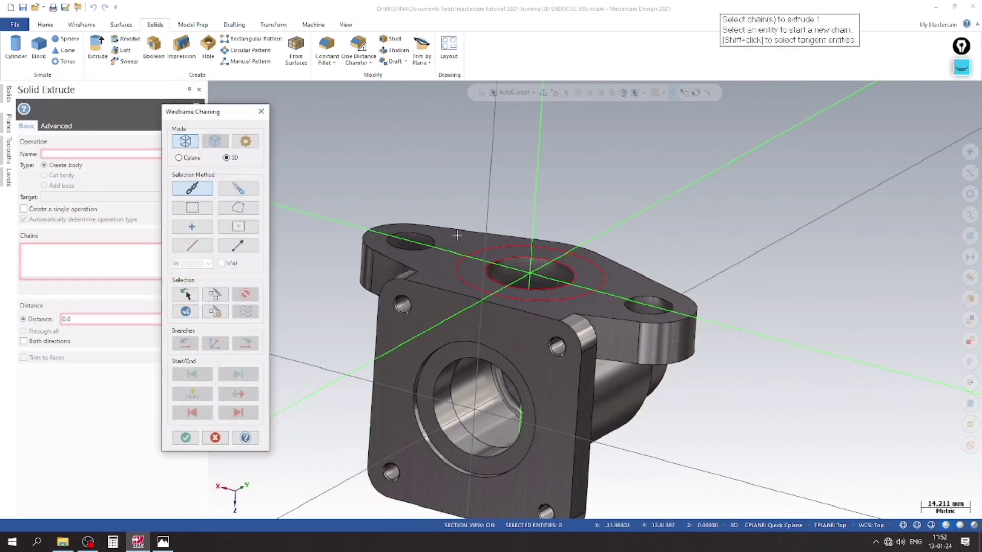
pyautogui.click(499, 242)
pyautogui.click(186, 438)
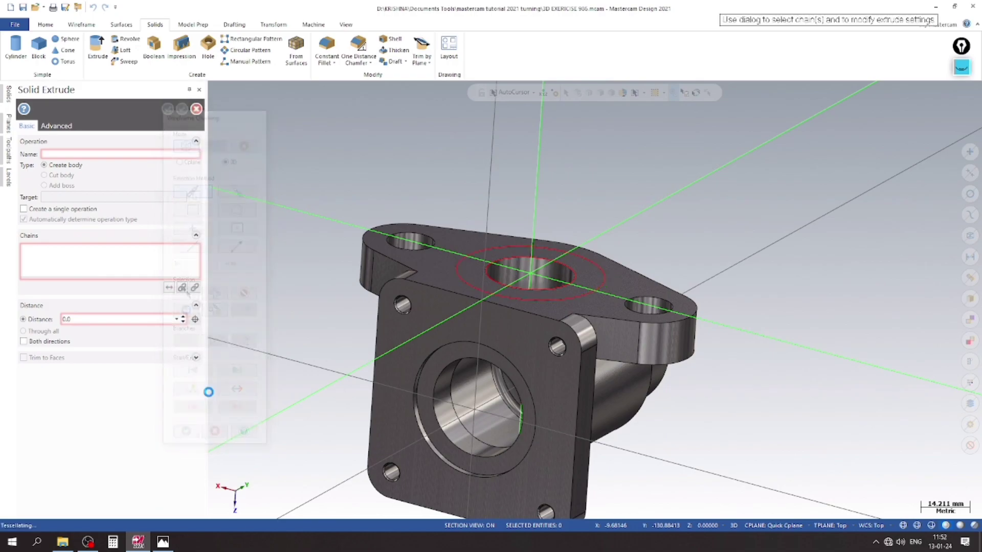
pyautogui.moveTo(260, 301); pyautogui.dragTo(271, 358, button='middle')
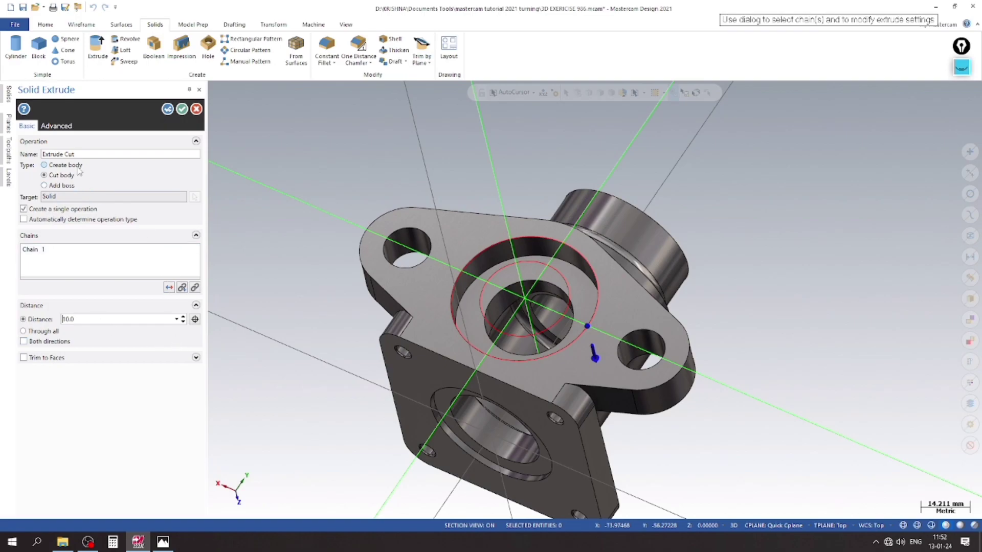
pyautogui.click(47, 128)
pyautogui.click(35, 143)
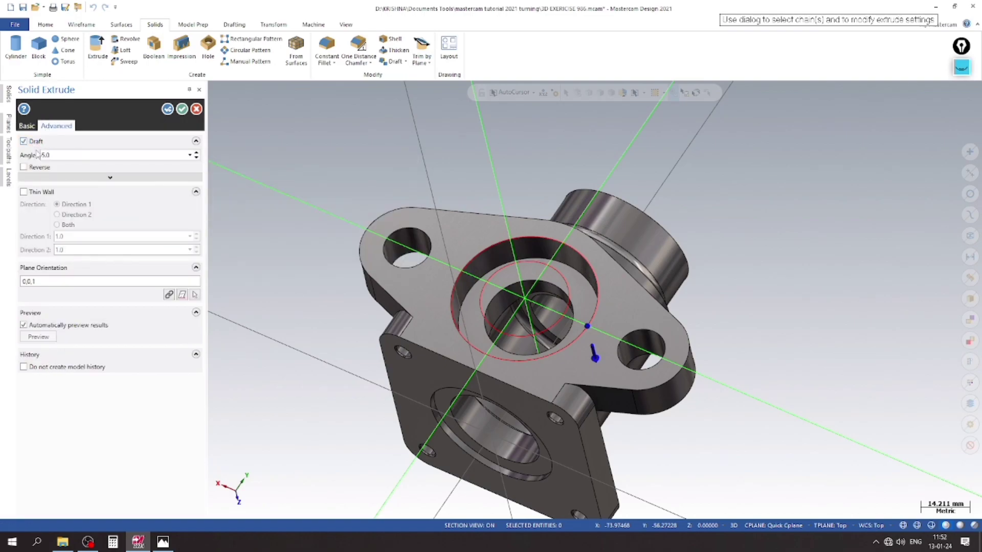
pyautogui.doubleClick(60, 155)
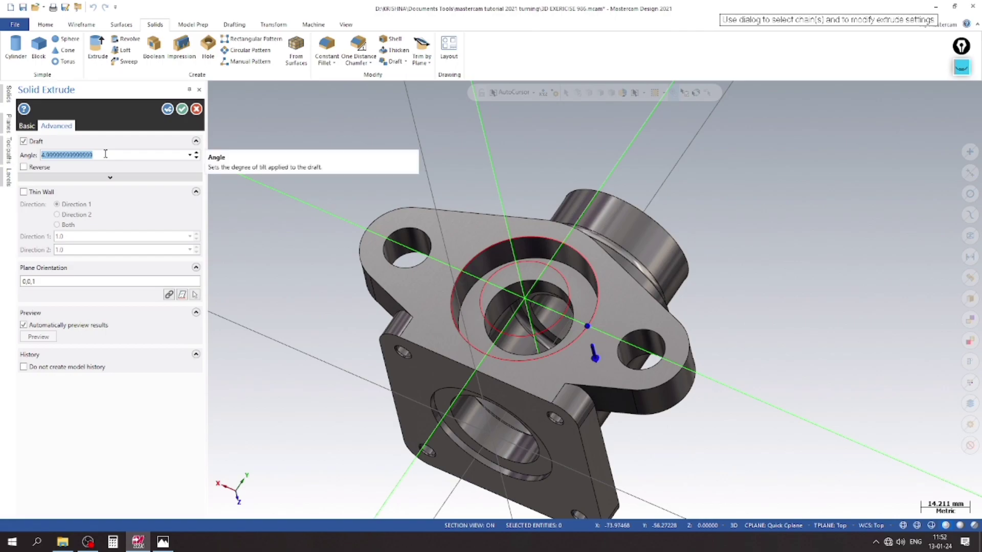
pyautogui.write('120/2')
pyautogui.press('Return')
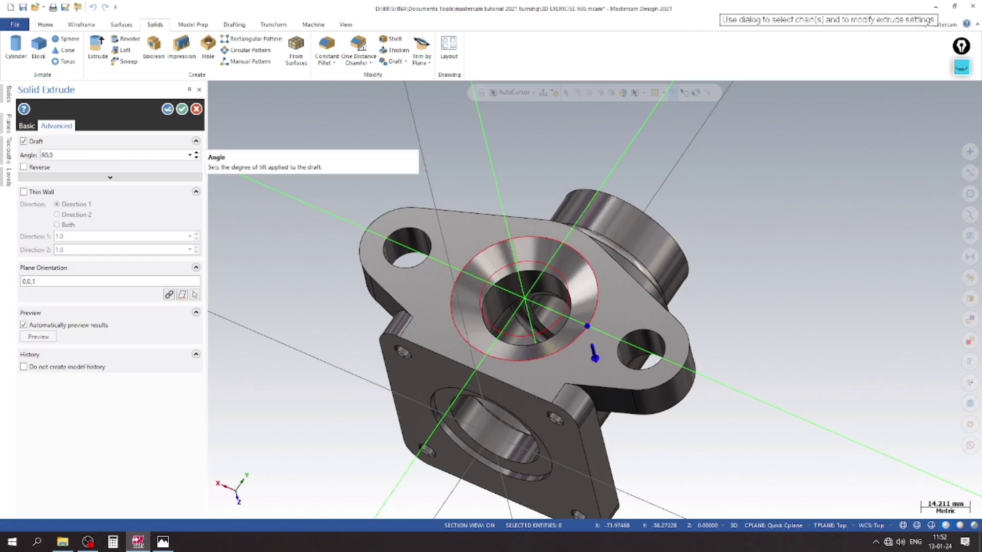
# - Set the countersink cut depth to 5 mm after checking the drawing, and apply it
pyautogui.moveTo(501, 358)
pyautogui.mouseDown(button='middle')
pyautogui.moveTo(541, 292)
pyautogui.moveTo(532, 312)
pyautogui.mouseUp(button='middle')
pyautogui.scroll(3, 504, 319)
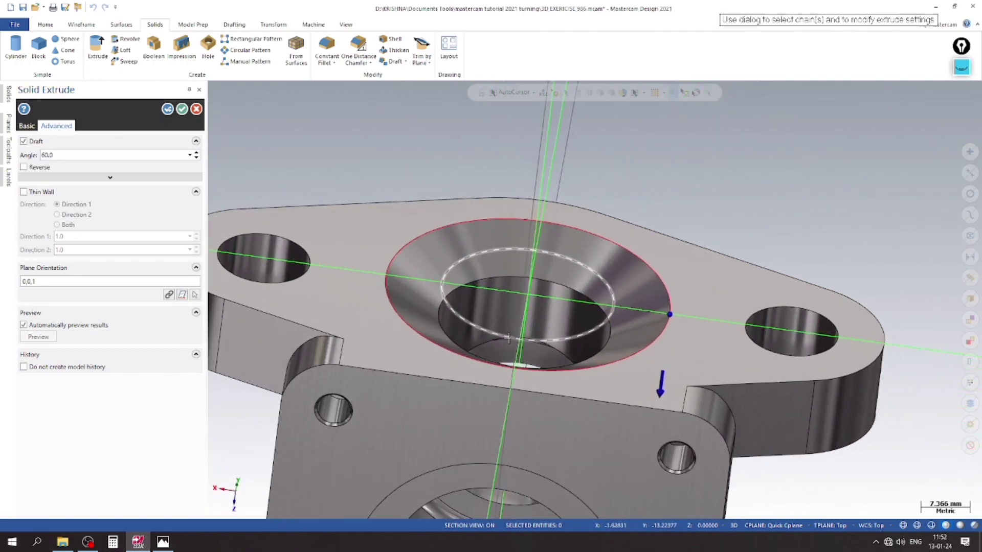
pyautogui.click(163, 542)
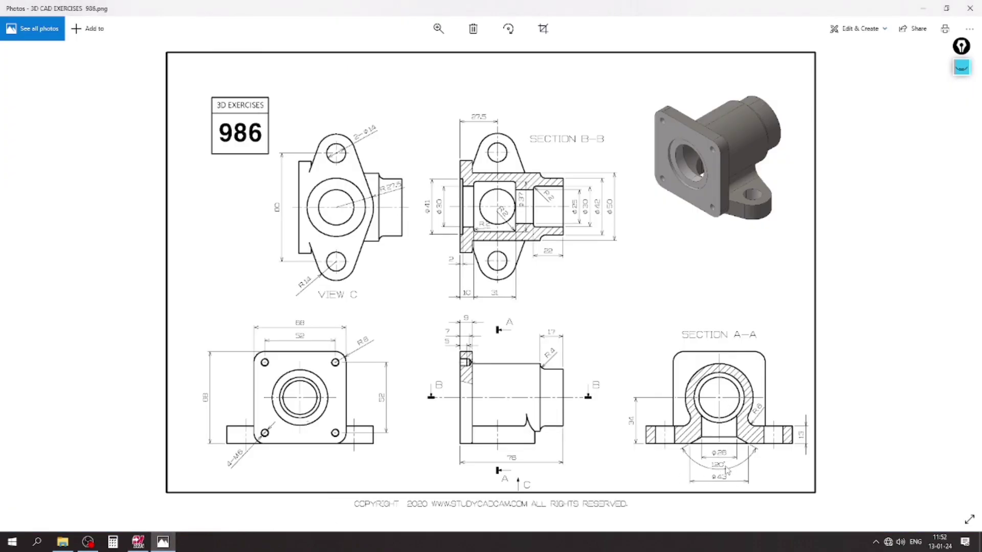
pyautogui.click(163, 541)
pyautogui.scroll(2, 452, 247)
pyautogui.scroll(-1, 428, 198)
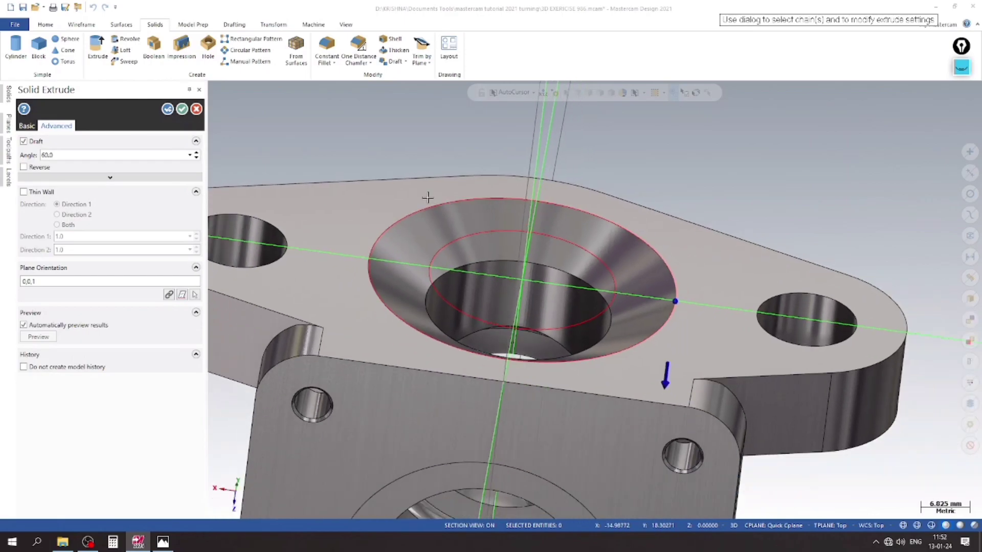
pyautogui.scroll(-2, 428, 198)
pyautogui.click(27, 126)
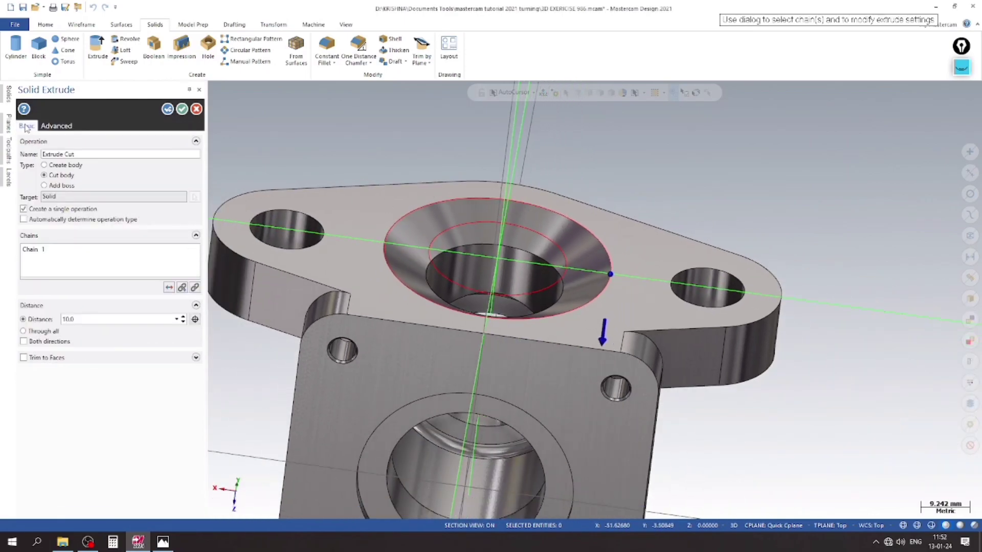
pyautogui.click(183, 321)
pyautogui.click(182, 321)
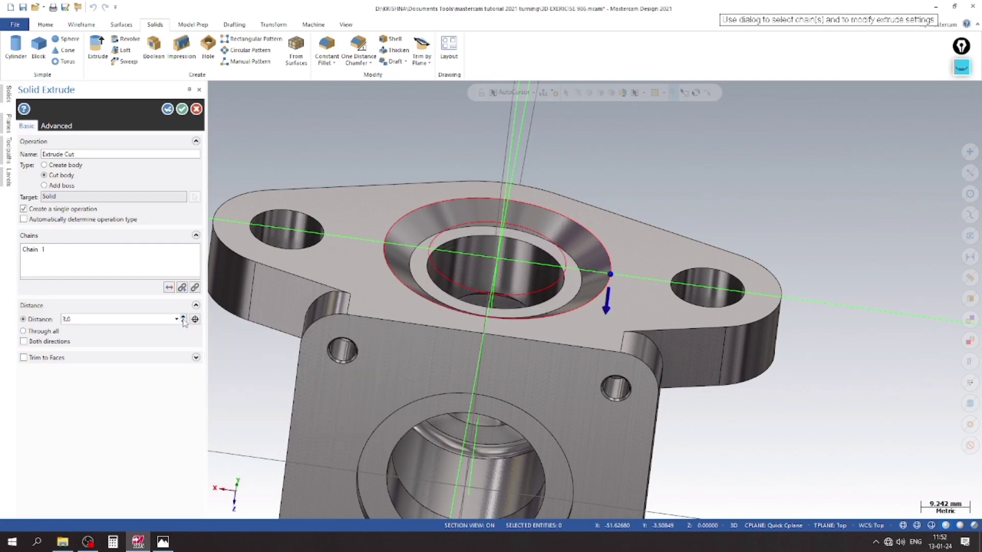
pyautogui.click(183, 320)
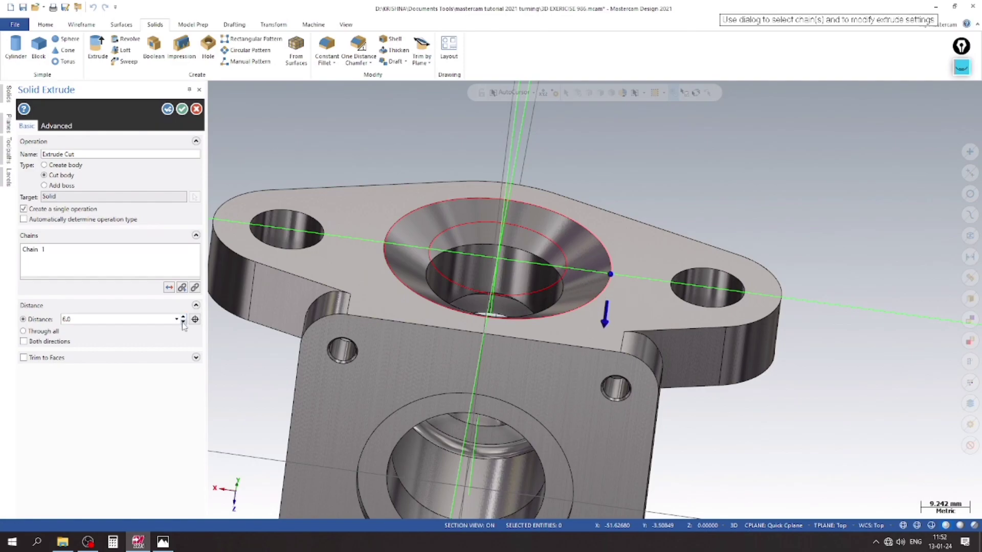
pyautogui.press('pageup')
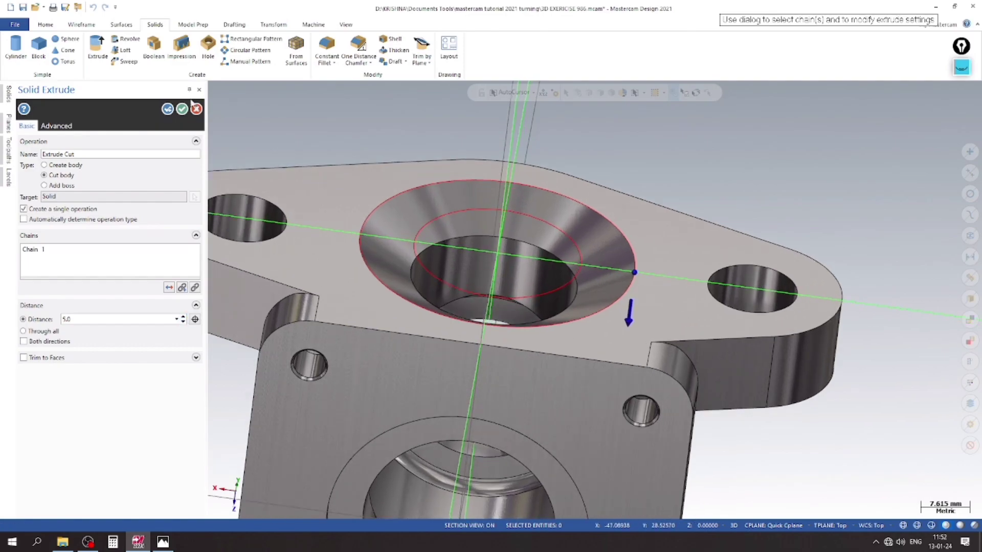
pyautogui.click(183, 109)
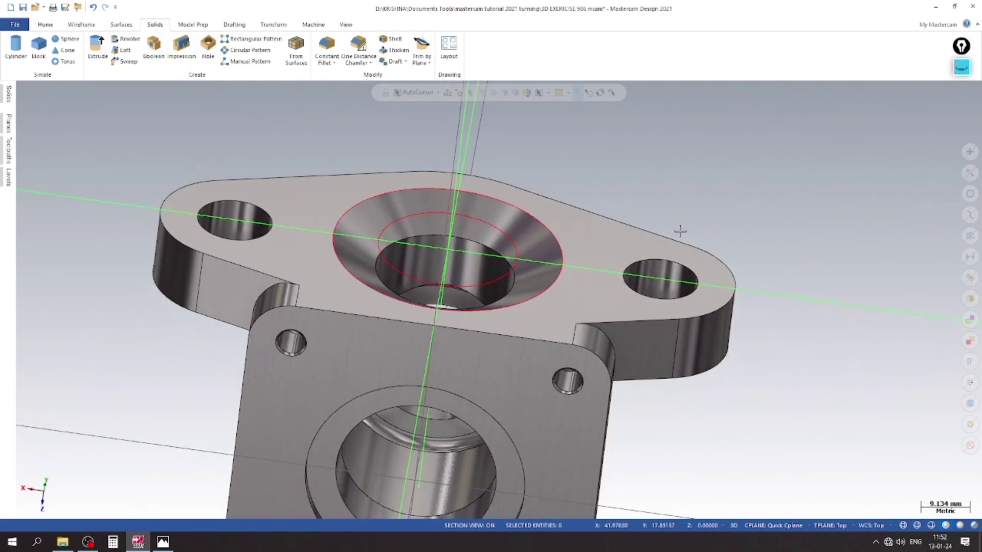
# - Hide level 6's Ø26/Ø43 sketch circles and make level 2 'body' the active level
pyautogui.click(9, 178)
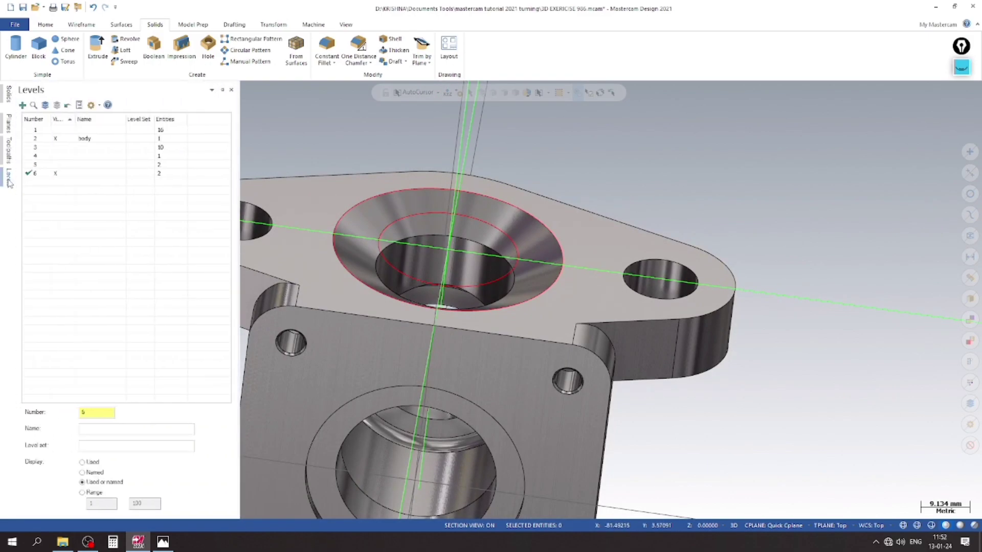
pyautogui.write('7')
pyautogui.click(56, 173)
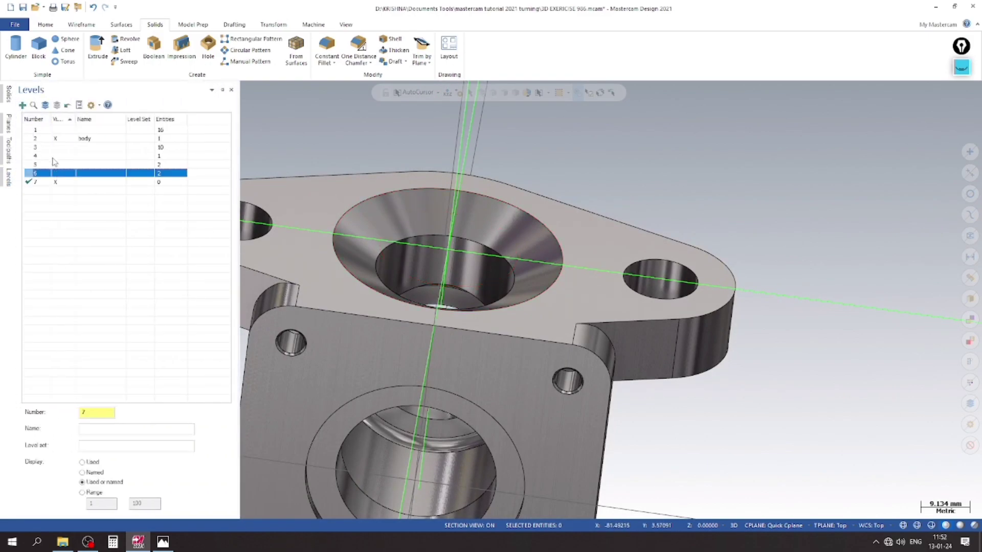
pyautogui.click(32, 140)
pyautogui.click(57, 184)
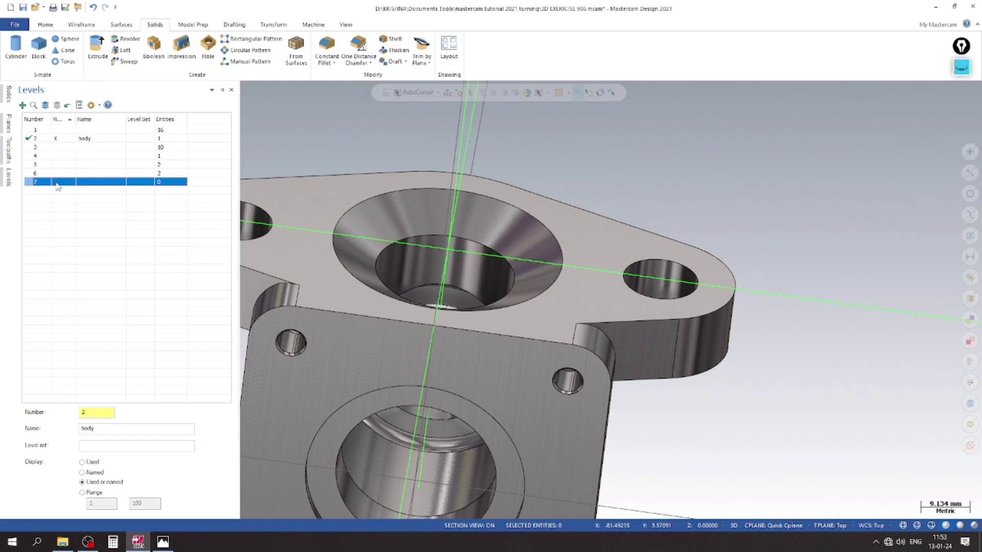
pyautogui.scroll(-3, 499, 164)
pyautogui.moveTo(640, 230); pyautogui.dragTo(516, 326, button='middle')
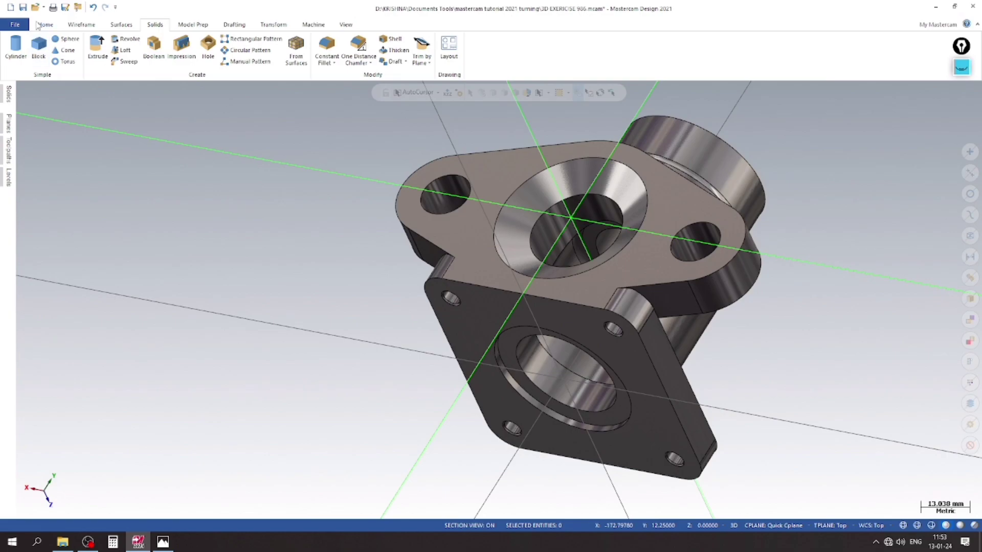
# - Save the housing, switch to isometric view and set the construction plane to Top
pyautogui.click(23, 7)
pyautogui.rightClick(278, 259)
pyautogui.click(315, 350)
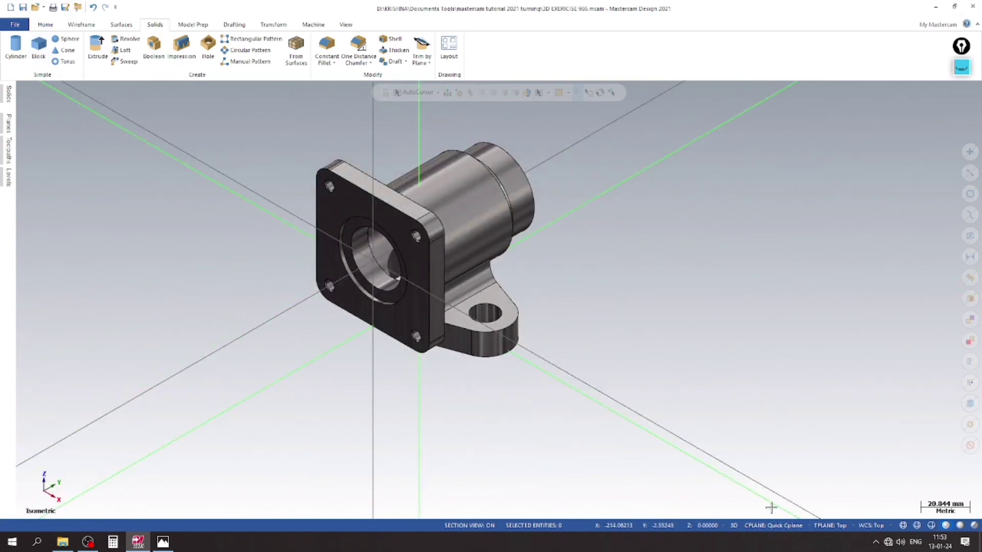
pyautogui.click(767, 525)
pyautogui.click(785, 421)
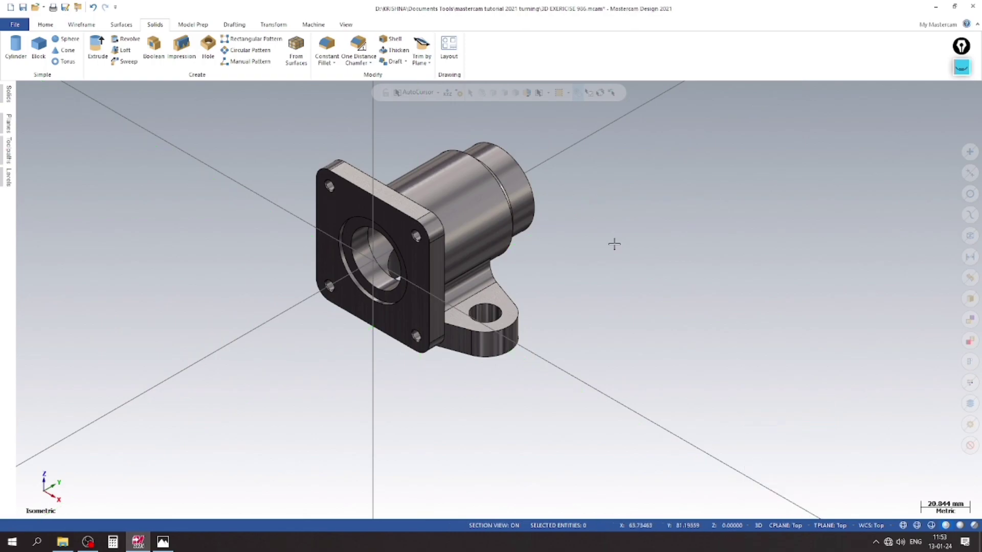
# - Hide the axis lines with F9, save again, and bring up the 986 drawing
pyautogui.scroll(3, 614, 244)
pyautogui.scroll(-1, 409, 271)
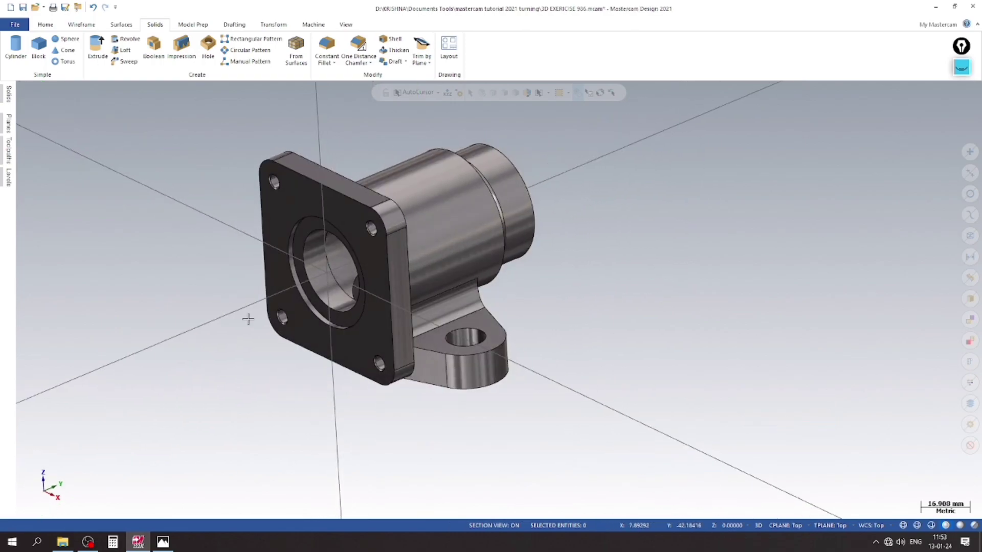
pyautogui.press('F9')
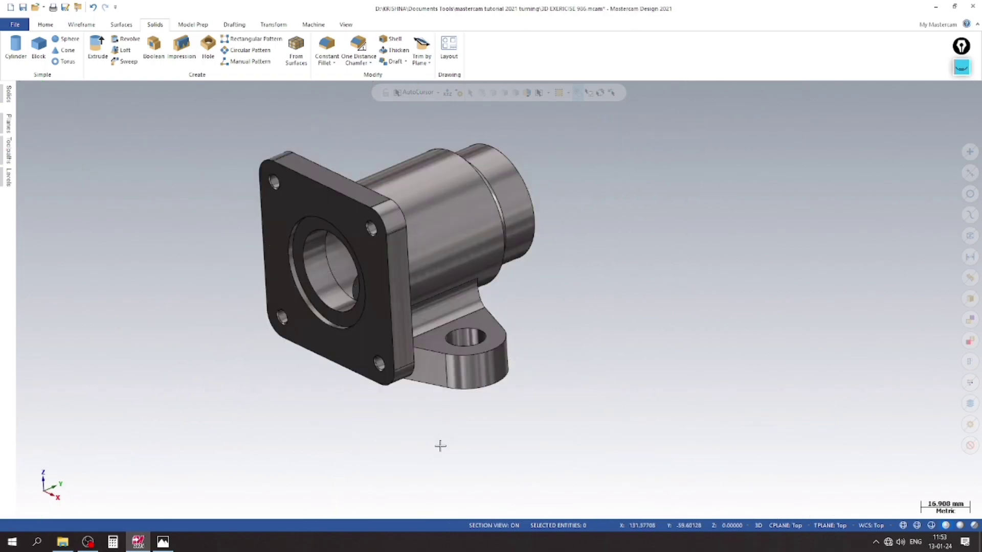
pyautogui.hotkey('ctrl', 's')
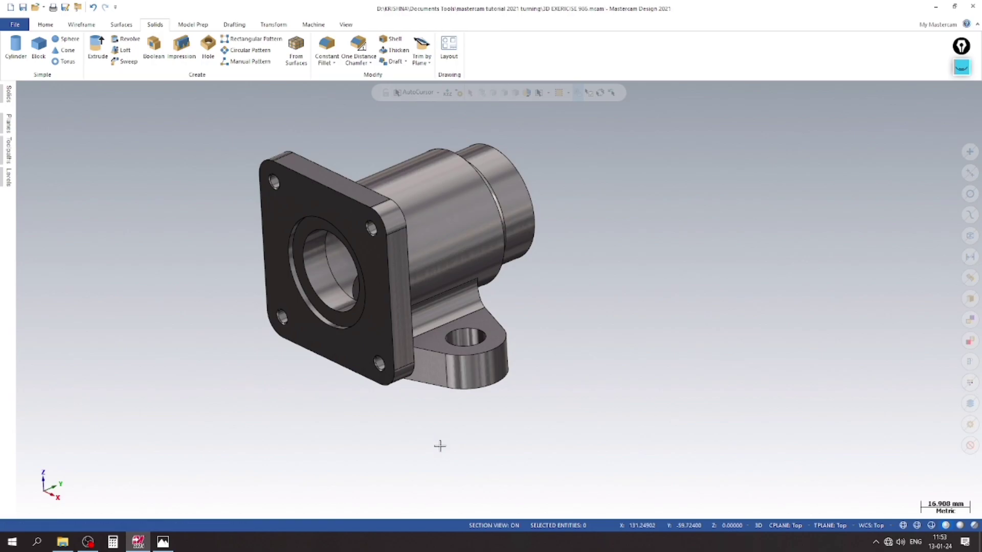
pyautogui.scroll(2, 372, 360)
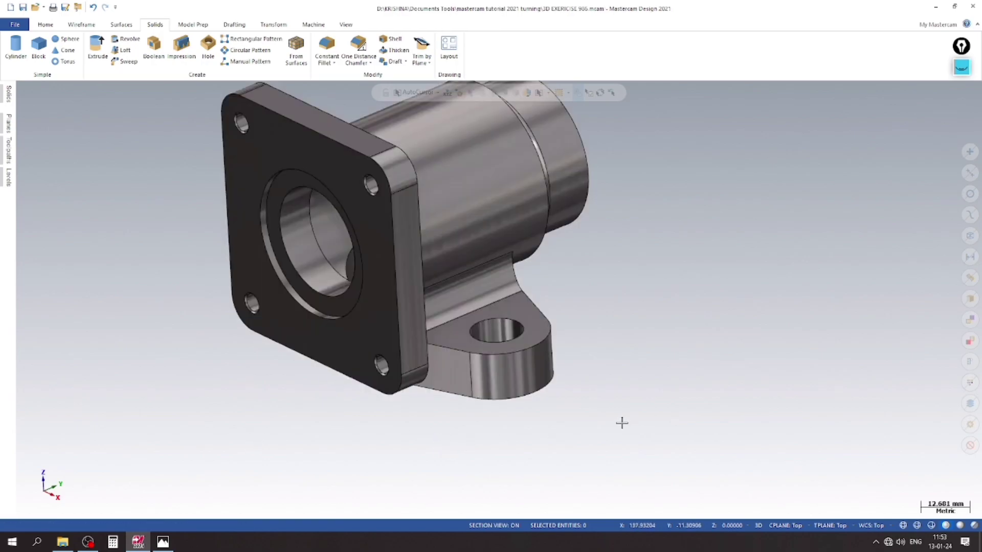
pyautogui.scroll(-1, 381, 365)
pyautogui.click(171, 544)
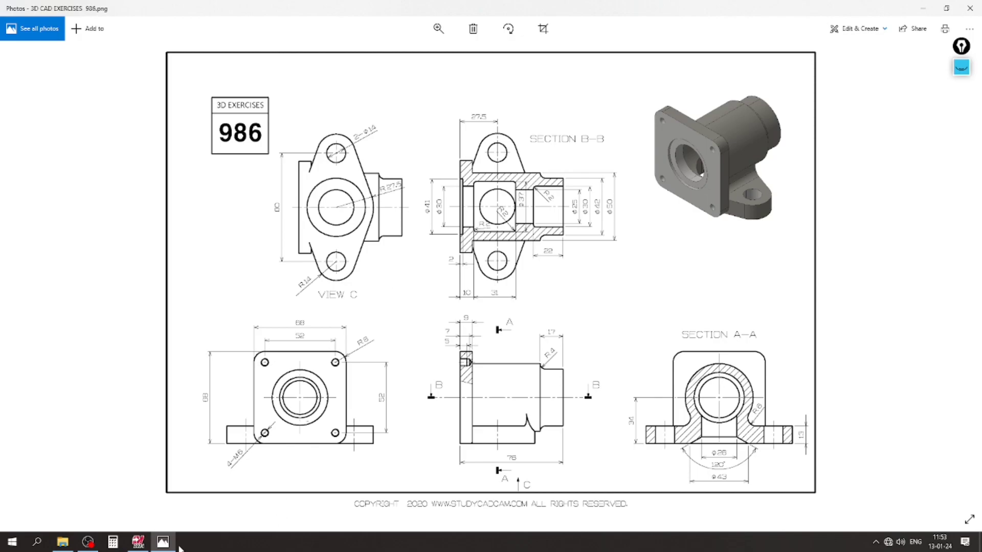
# - Orbit and zoom the housing to inspect the flange, boss and countersunk lug hole, then return to isometric
pyautogui.click(139, 542)
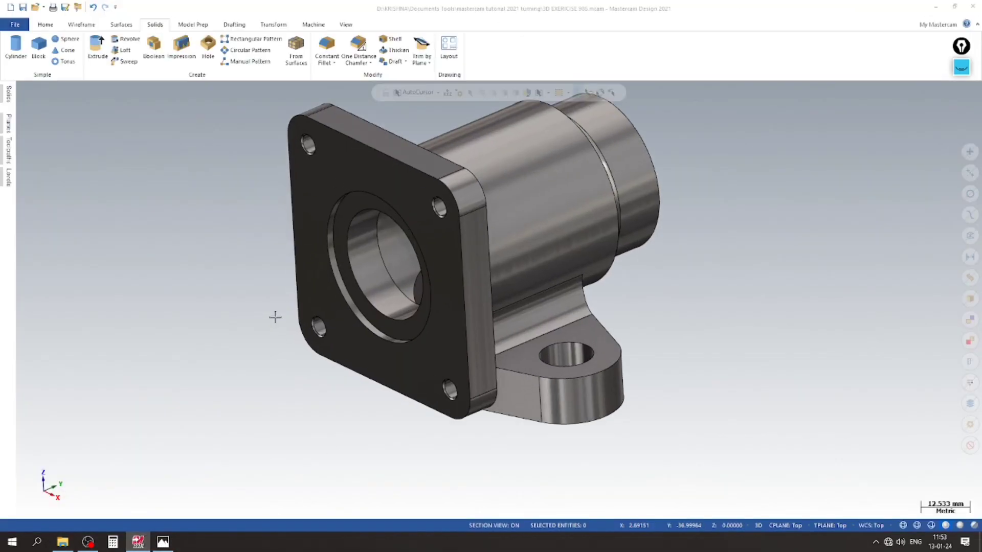
pyautogui.moveTo(275, 317)
pyautogui.mouseDown(button='middle')
pyautogui.moveTo(660, 353)
pyautogui.moveTo(704, 213)
pyautogui.moveTo(502, 278)
pyautogui.moveTo(388, 278)
pyautogui.moveTo(499, 340)
pyautogui.moveTo(638, 320)
pyautogui.moveTo(583, 327)
pyautogui.moveTo(522, 287)
pyautogui.moveTo(319, 308)
pyautogui.moveTo(304, 217)
pyautogui.moveTo(339, 206)
pyautogui.moveTo(565, 230)
pyautogui.moveTo(653, 361)
pyautogui.moveTo(603, 350)
pyautogui.moveTo(357, 222)
pyautogui.moveTo(449, 383)
pyautogui.moveTo(580, 414)
pyautogui.moveTo(390, 182)
pyautogui.moveTo(465, 370)
pyautogui.moveTo(201, 305)
pyautogui.moveTo(263, 236)
pyautogui.moveTo(527, 452)
pyautogui.moveTo(491, 399)
pyautogui.mouseUp(button='middle')
pyautogui.scroll(3, 491, 399)
pyautogui.scroll(1, 476, 358)
pyautogui.moveTo(475, 358)
pyautogui.mouseDown(button='middle')
pyautogui.moveTo(460, 333)
pyautogui.moveTo(495, 318)
pyautogui.moveTo(412, 335)
pyautogui.moveTo(263, 305)
pyautogui.moveTo(140, 213)
pyautogui.moveTo(138, 235)
pyautogui.moveTo(649, 327)
pyautogui.moveTo(600, 298)
pyautogui.moveTo(213, 194)
pyautogui.mouseUp(button='middle')
pyautogui.rightClick(213, 195)
pyautogui.press('Escape')
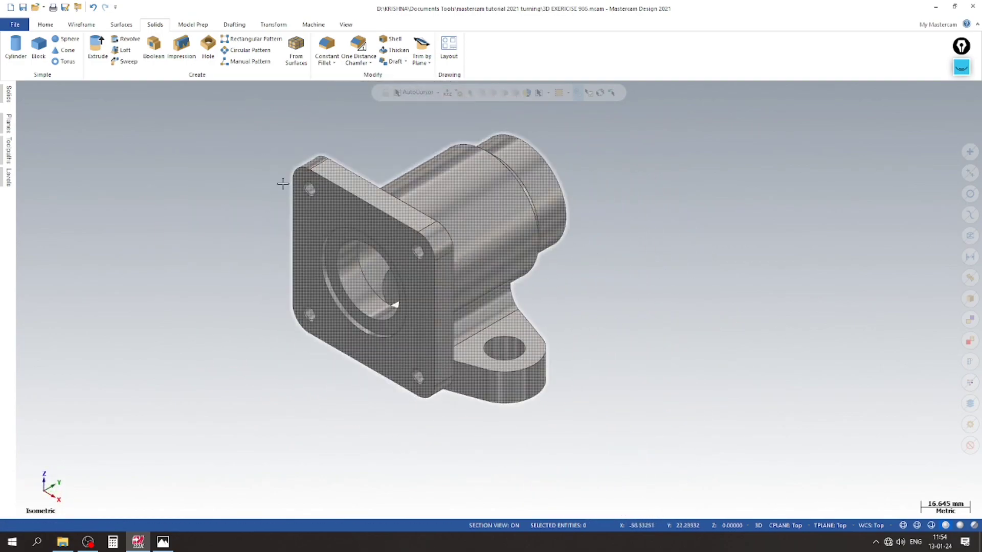
pyautogui.scroll(1, 306, 161)
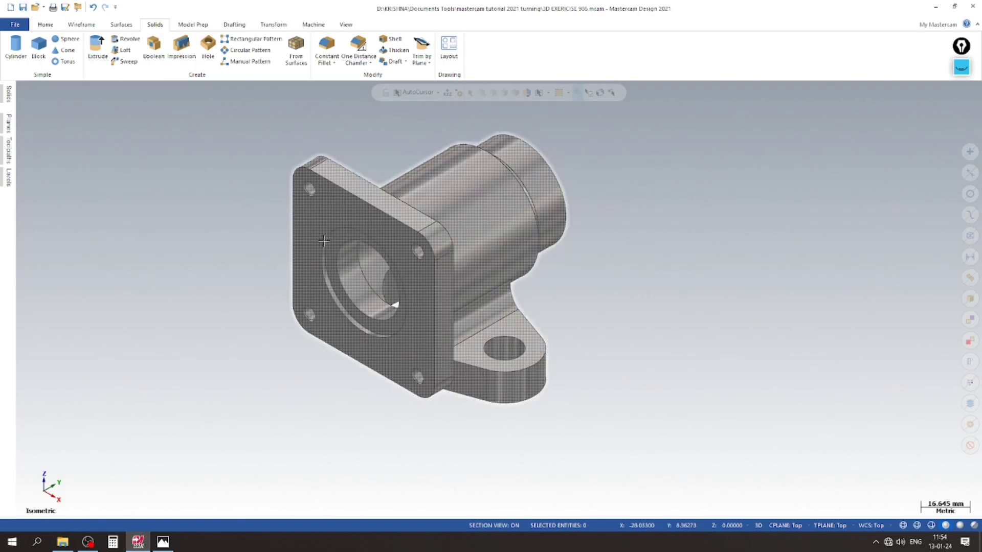